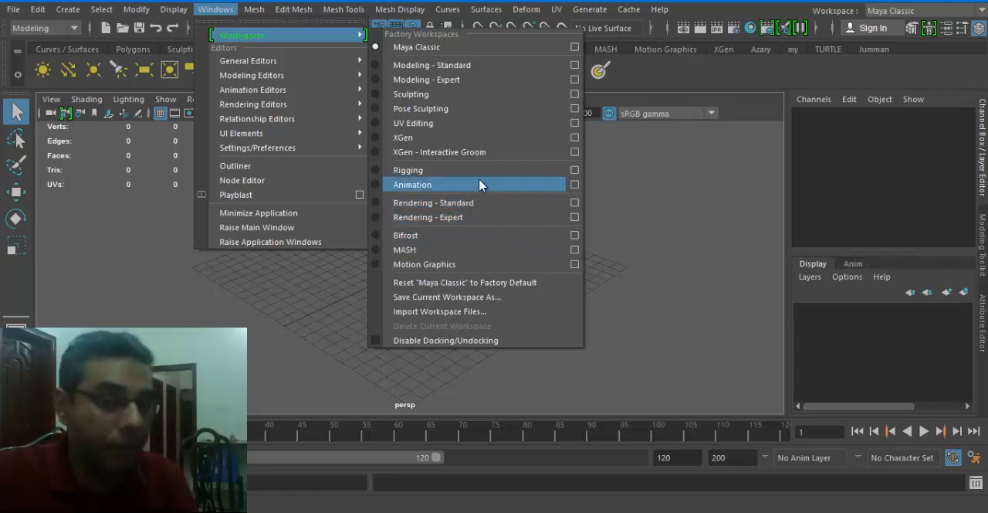
Switch to the Rigging menu set and open the Content Browser.
click(24, 13)
click(40, 29)
click(59, 61)
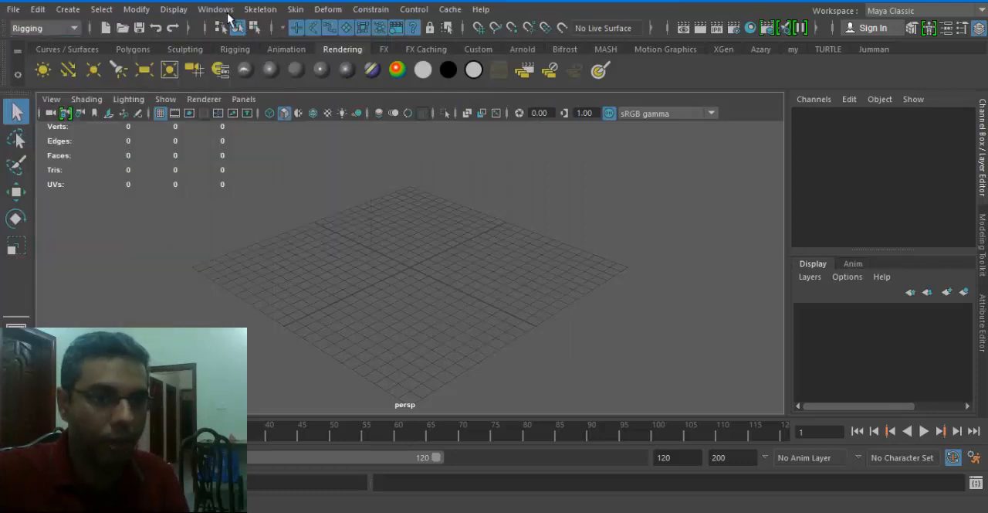
click(227, 14)
mouse_move(324, 60)
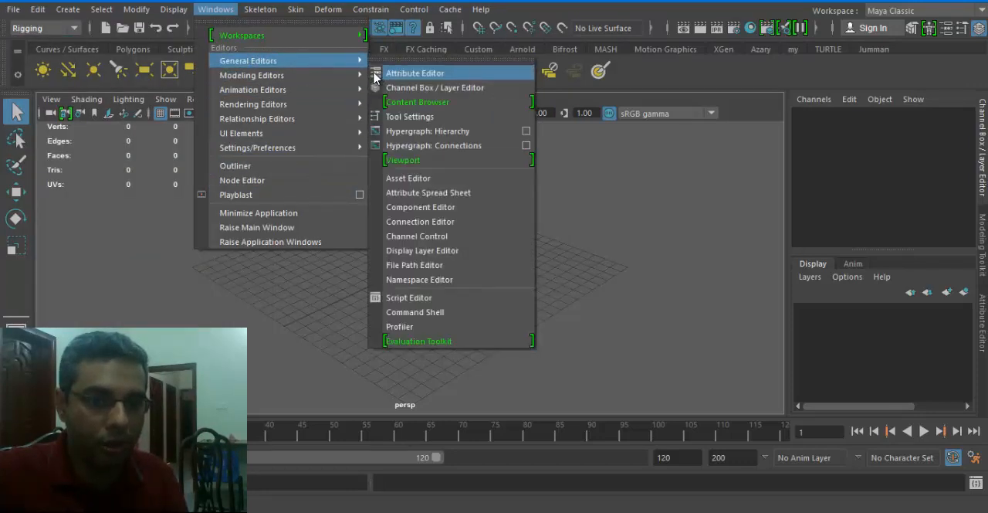
click(450, 110)
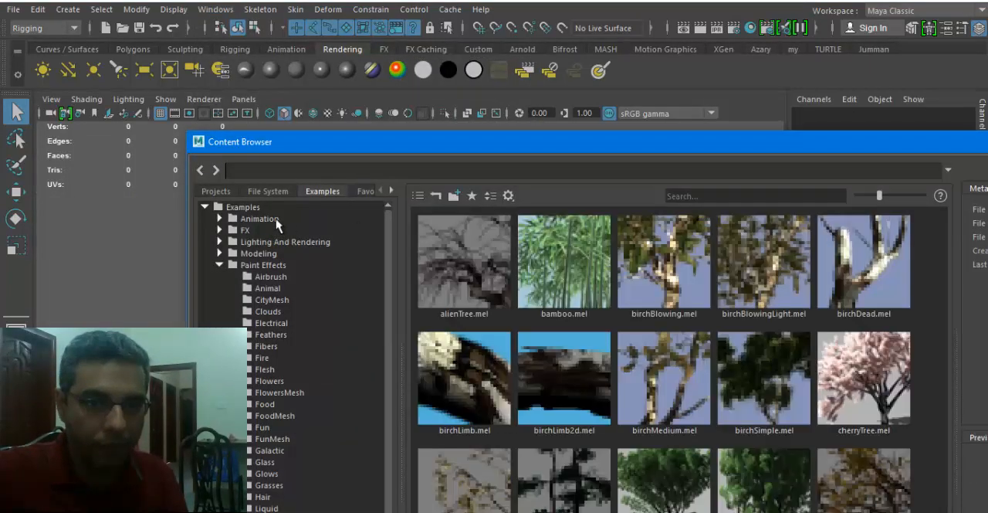
Expand the Animation, Lighting And Rendering and Modeling examples and open the Bipeds folder under Sculpting Base Meshes.
double_click(249, 219)
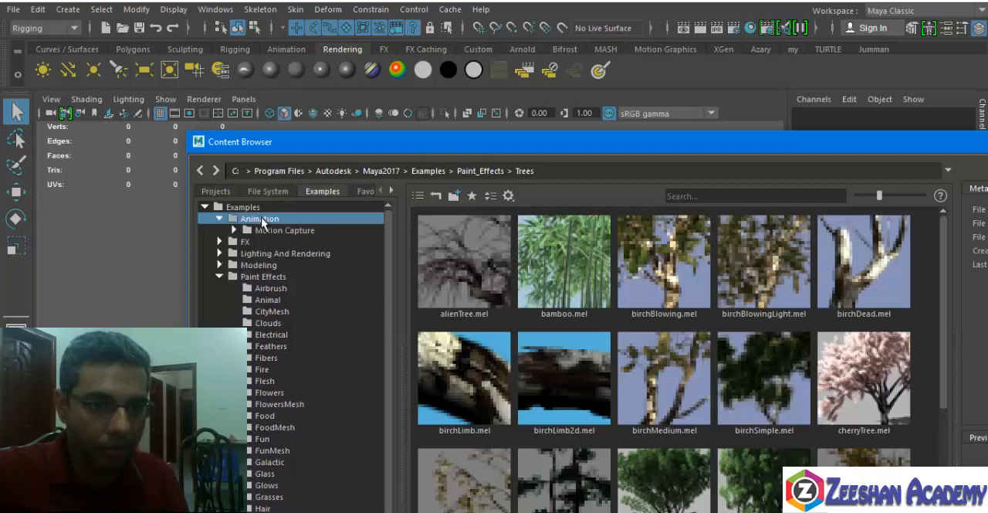
double_click(255, 229)
double_click(264, 268)
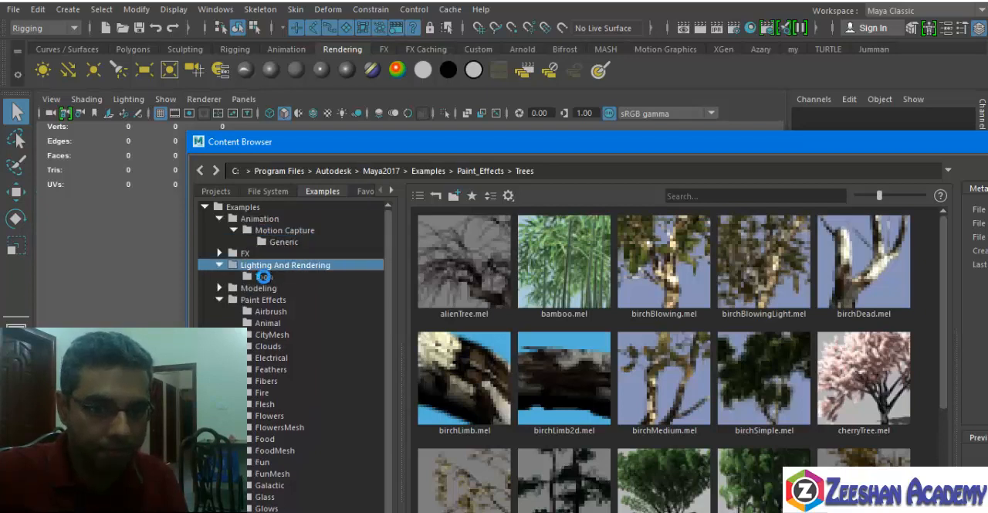
double_click(259, 288)
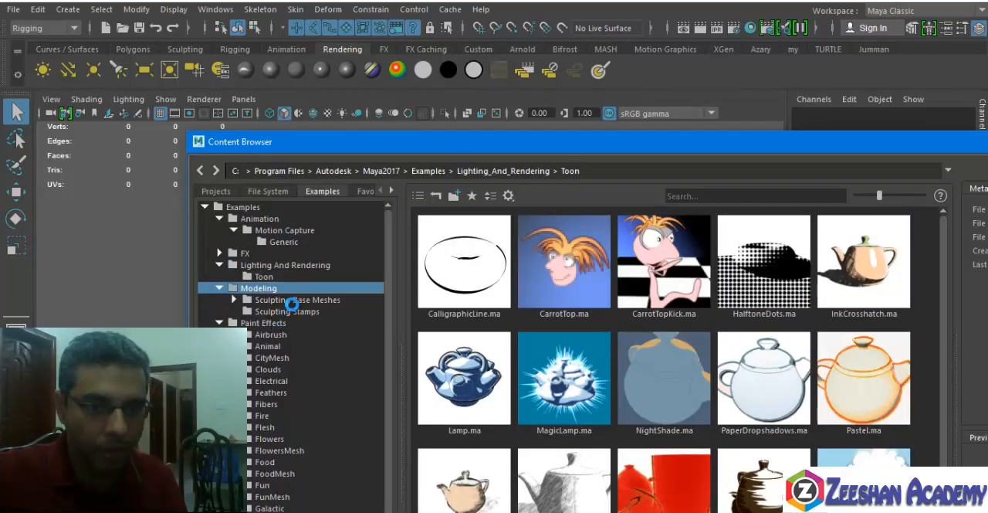
double_click(287, 301)
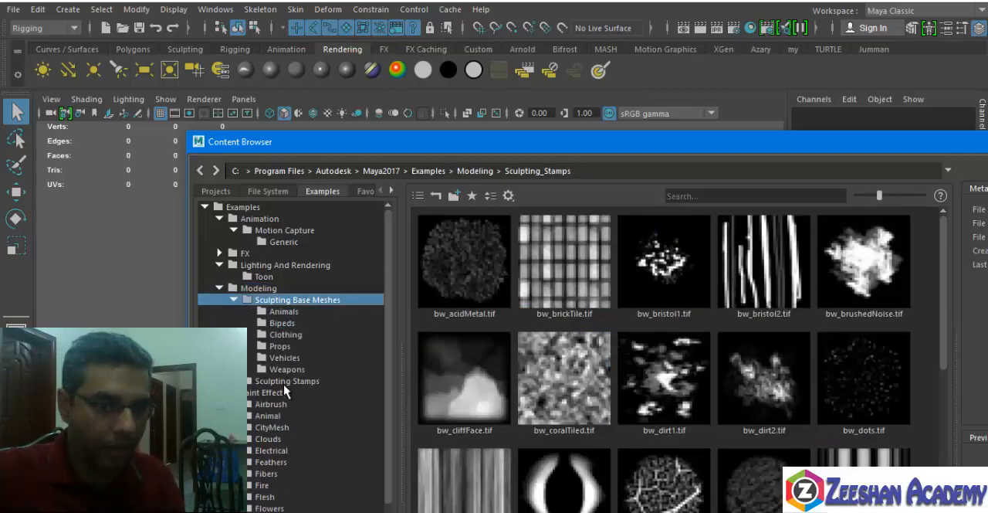
double_click(265, 289)
double_click(265, 291)
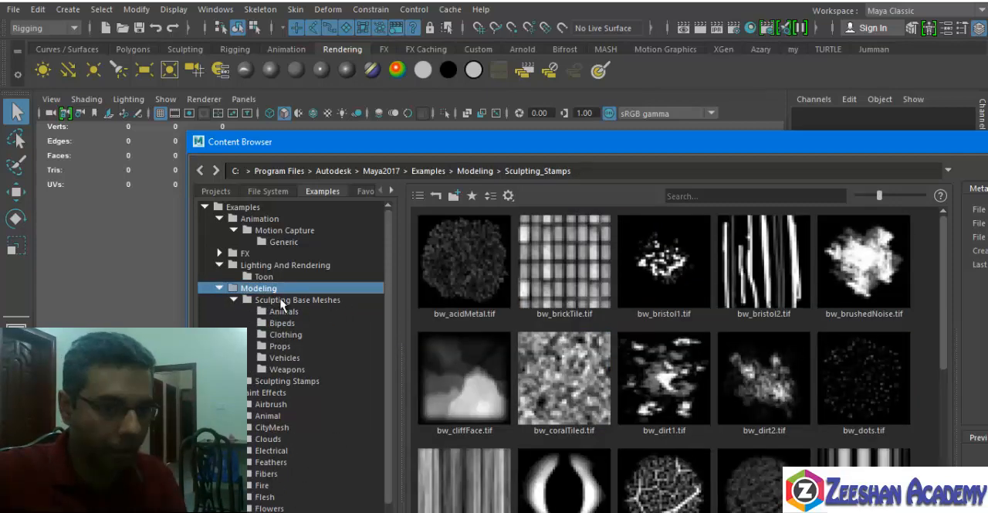
double_click(278, 301)
double_click(278, 300)
click(270, 323)
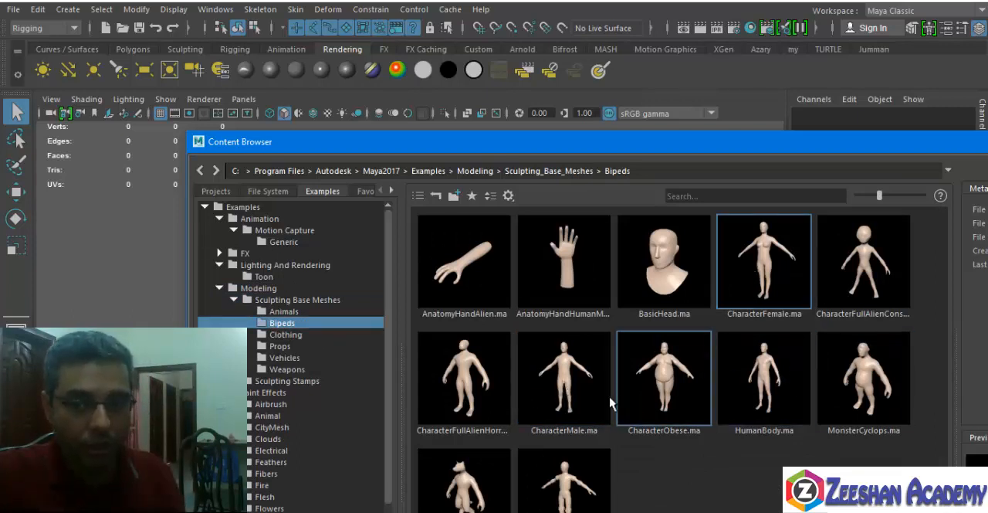
Bring the male biped character mesh into the scene and look it over in the perspective view.
drag(170, 317, 54, 273)
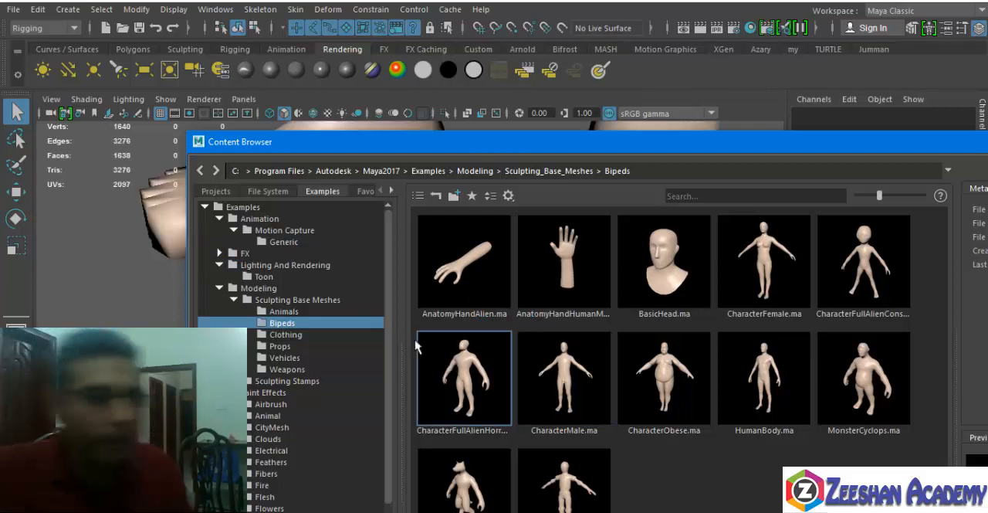
drag(896, 149, 573, 170)
click(763, 163)
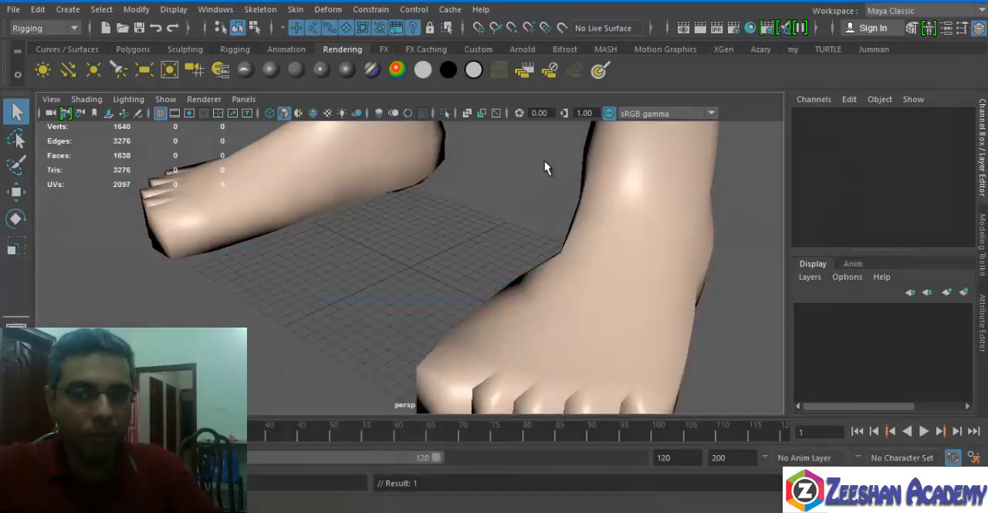
alt+middle_drag(544, 167, 532, 285)
alt+right_drag(532, 286, 108, 297)
alt+middle_drag(498, 225, 502, 226)
alt+drag(502, 226, 457, 183)
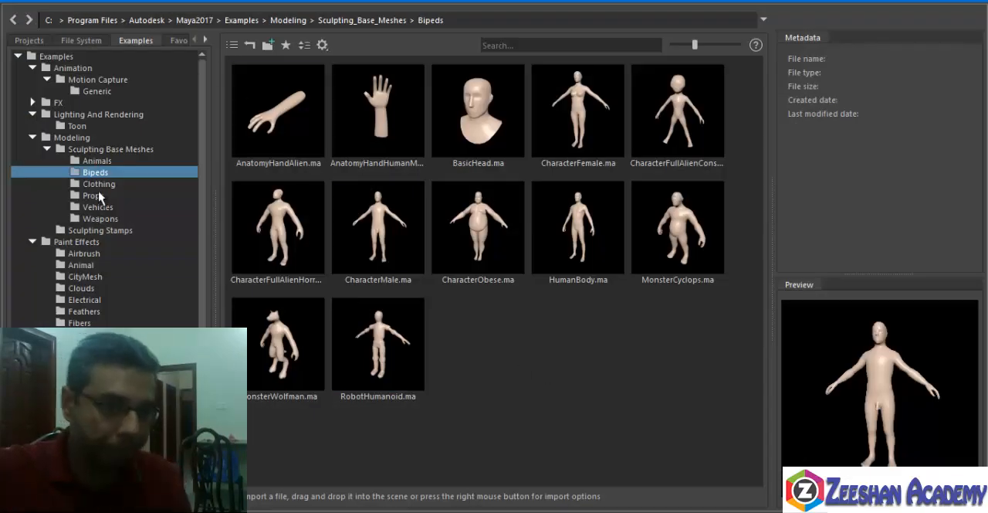
Browse the Props and Clothing base meshes and preview the gathered dress.
click(99, 196)
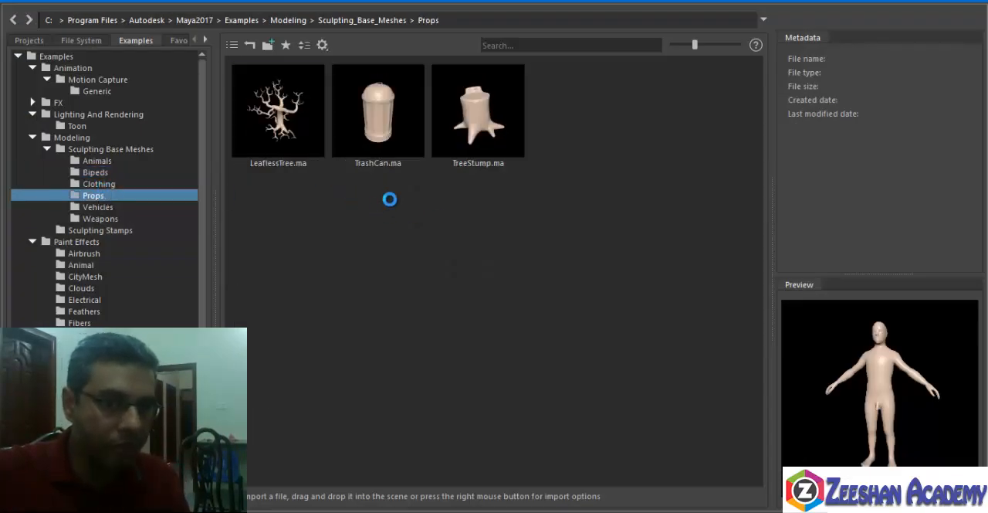
key(Up)
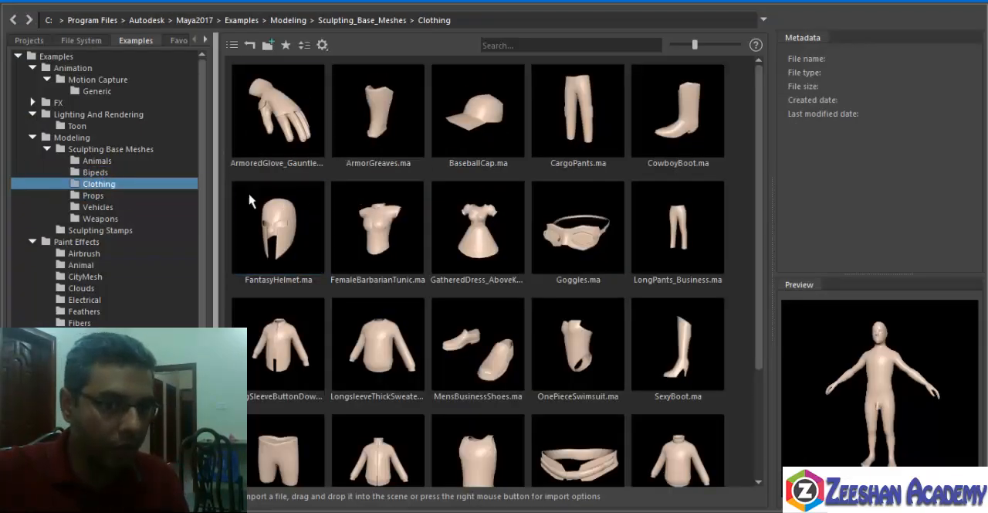
click(513, 230)
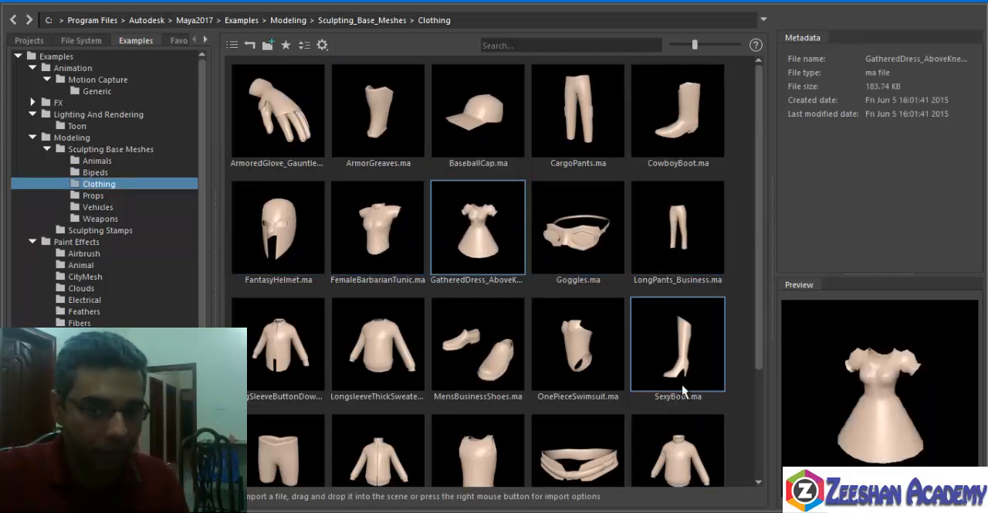
scroll(572, 448, down, 2)
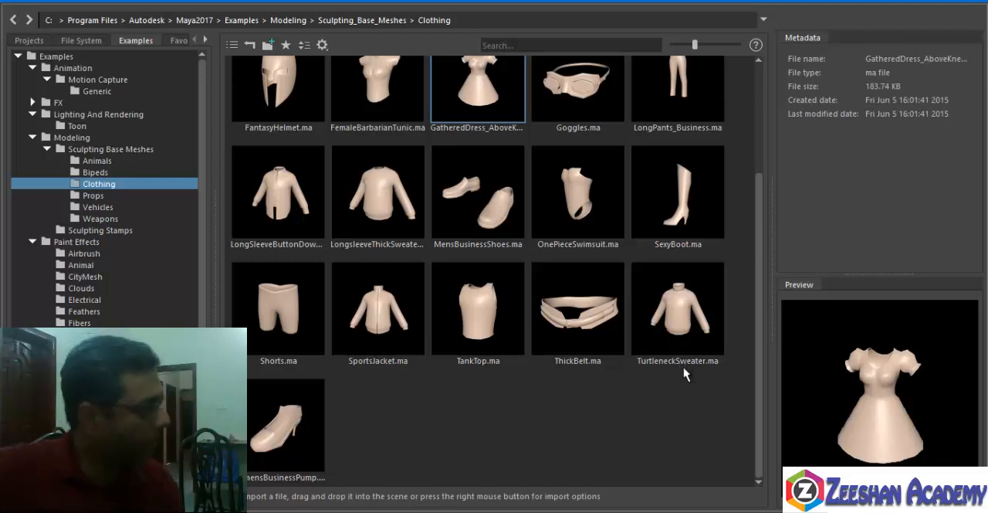
Import HumanBody.ma from the Bipeds folder and move the Content Browser window aside.
click(91, 172)
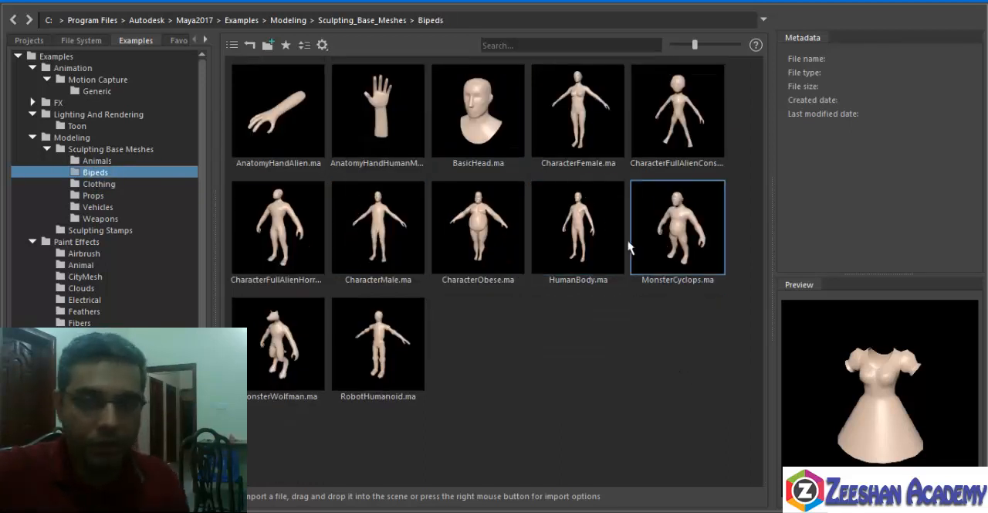
right_click(593, 234)
click(623, 242)
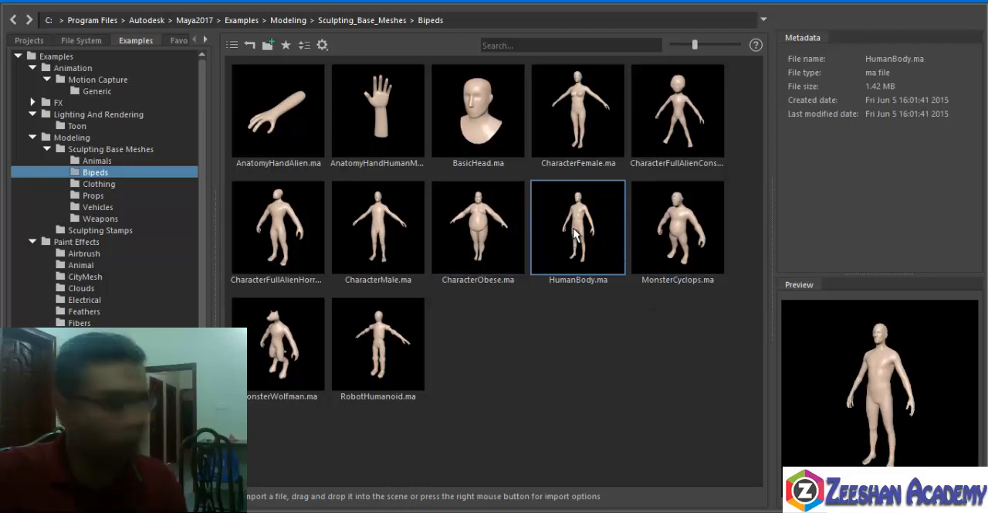
drag(191, 1, 119, 156)
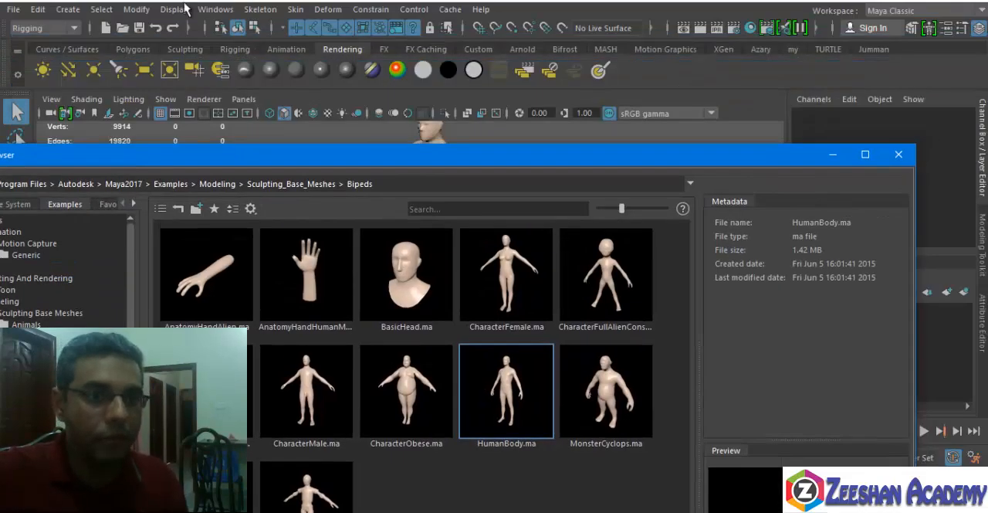
Make sure the Rigging menu set is active and open the Quick Rig tool.
click(44, 29)
click(51, 60)
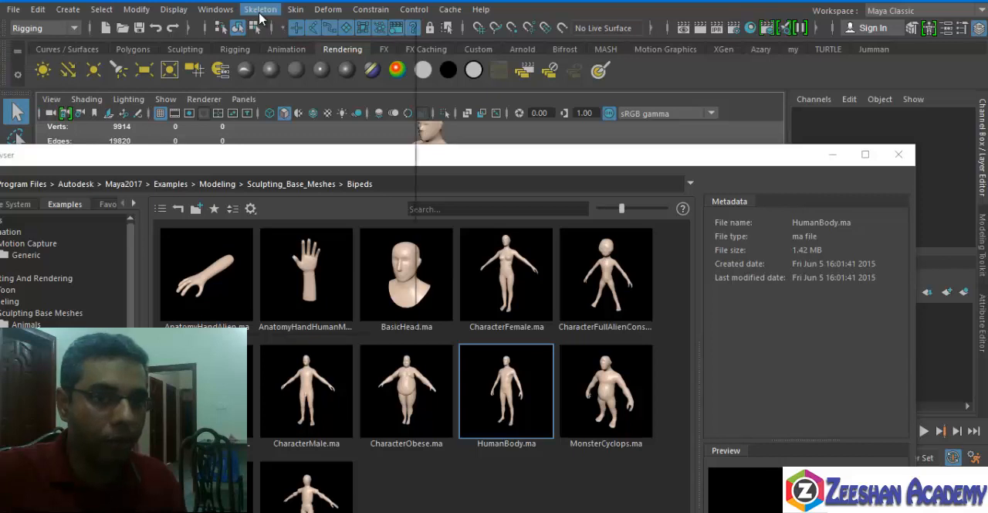
click(260, 10)
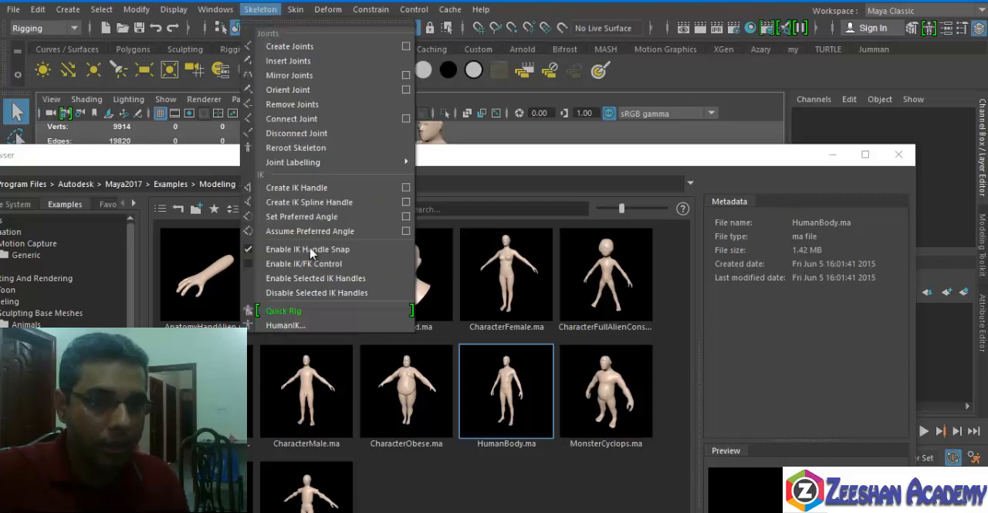
click(313, 312)
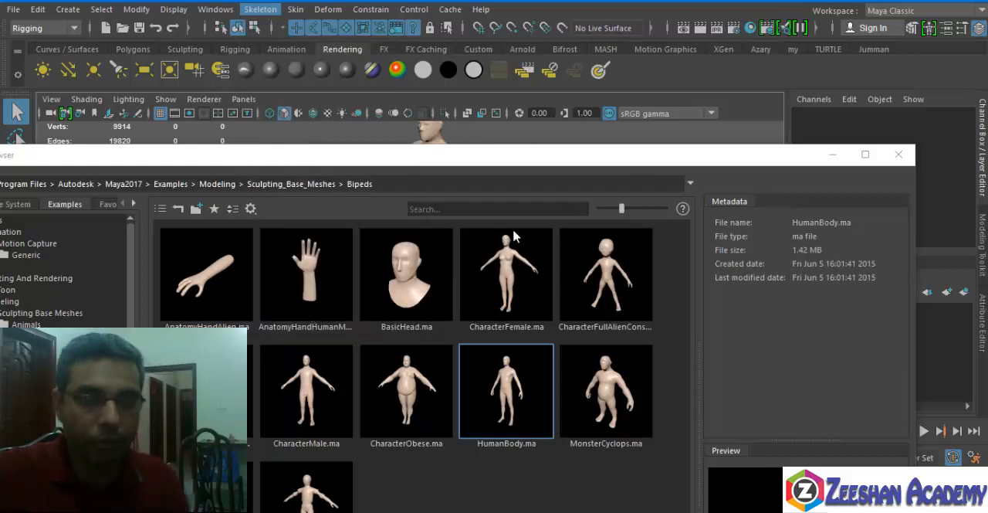
Start a new empty scene without saving the current one.
click(107, 28)
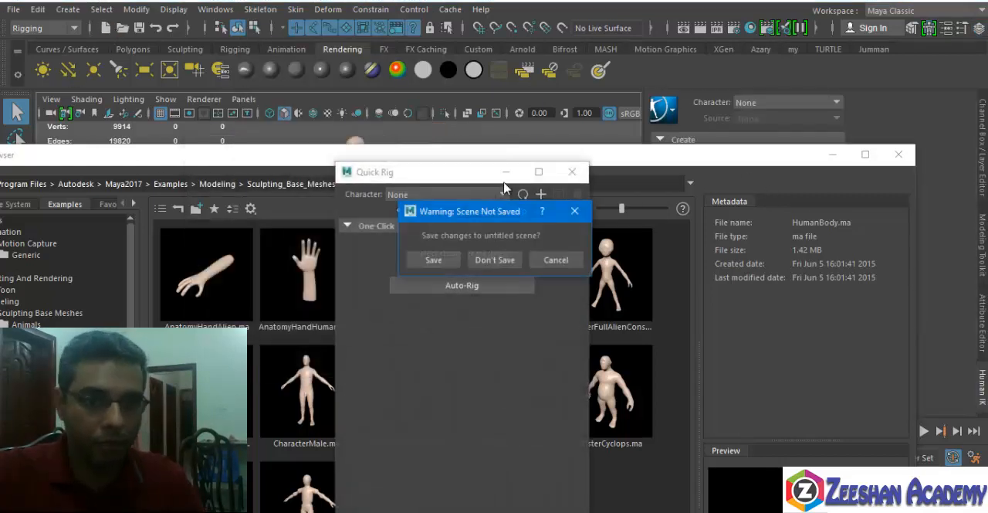
click(556, 259)
click(107, 29)
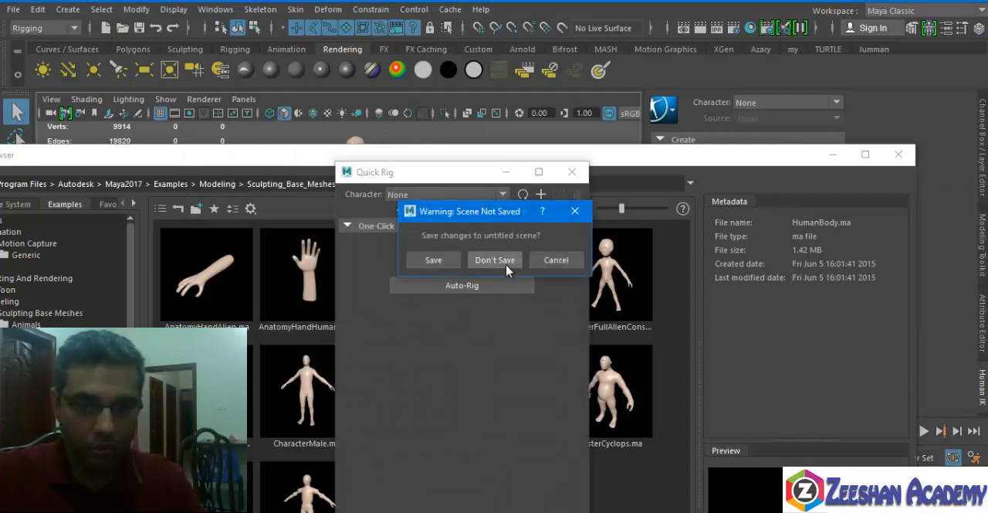
click(496, 259)
click(109, 29)
click(500, 258)
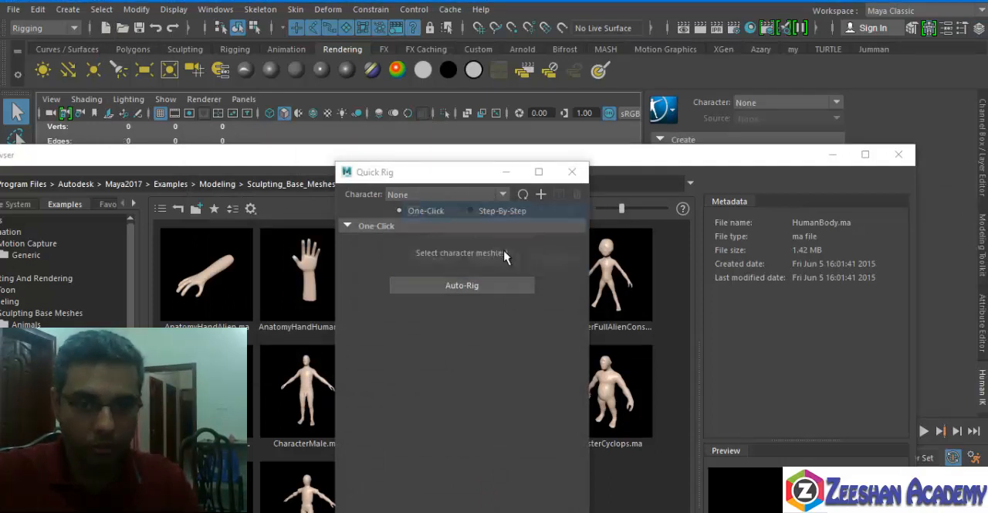
Import HumanBody.ma from the Bipeds folder into the new scene and close the Content Browser.
drag(461, 172, 569, 238)
drag(548, 177, 479, 144)
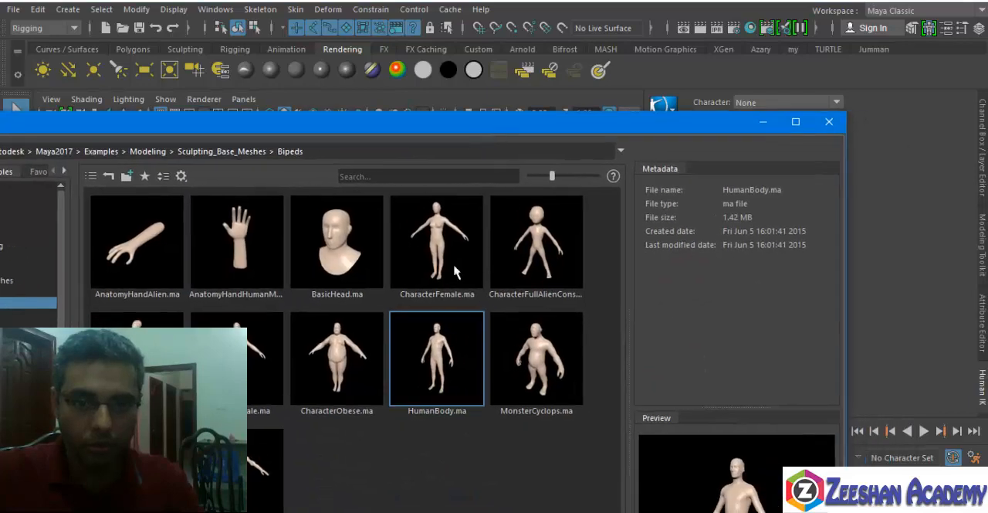
right_click(427, 360)
click(492, 367)
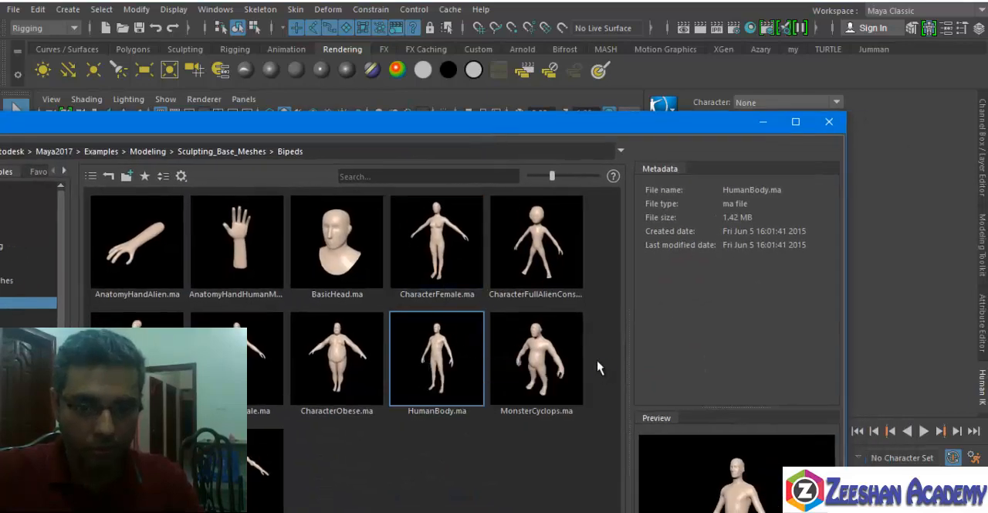
click(830, 121)
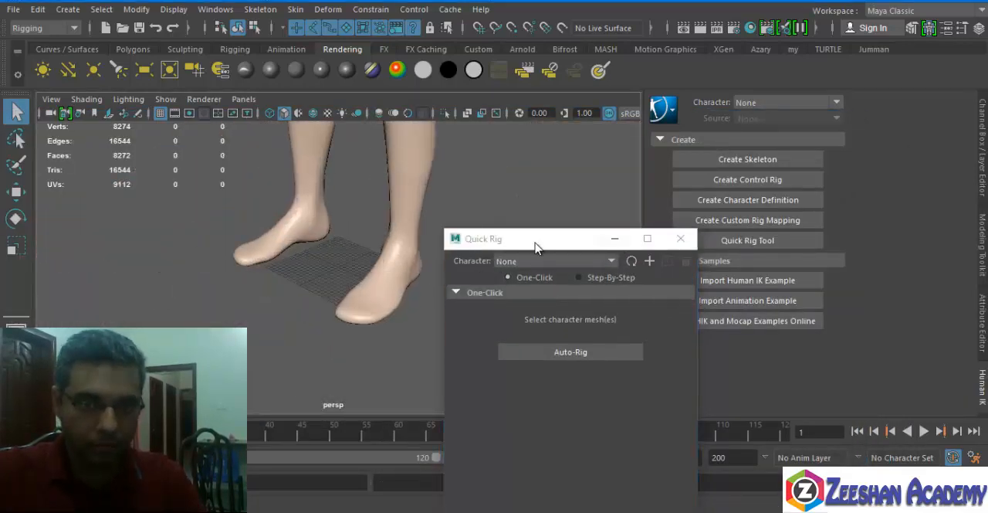
Select the human body mesh, auto-rig it with the One-Click option of Quick Rig, and dismiss the tool window.
alt+drag(384, 224, 370, 379)
scroll(340, 332, down, 3)
alt+middle_drag(313, 243, 309, 302)
scroll(299, 302, down, 3)
alt+middle_drag(336, 259, 334, 339)
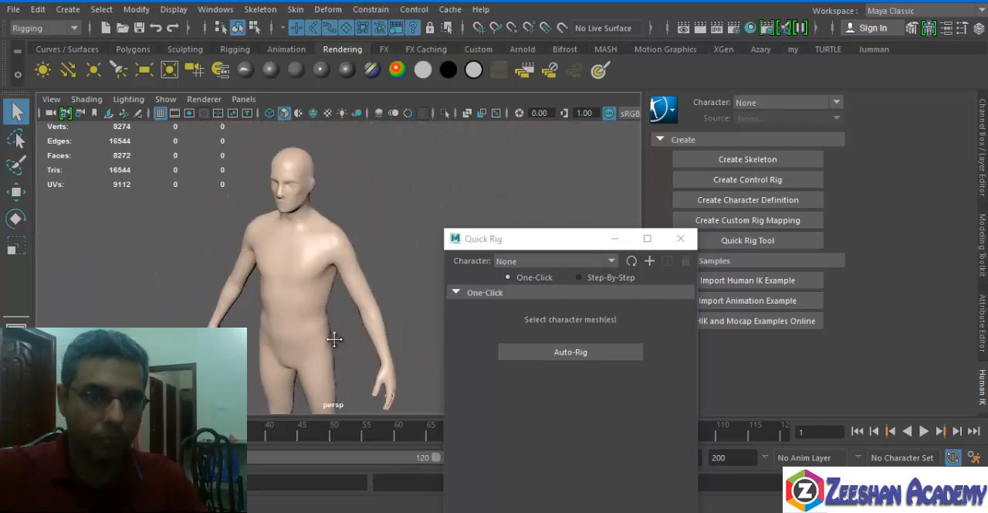
alt+drag(333, 338, 375, 320)
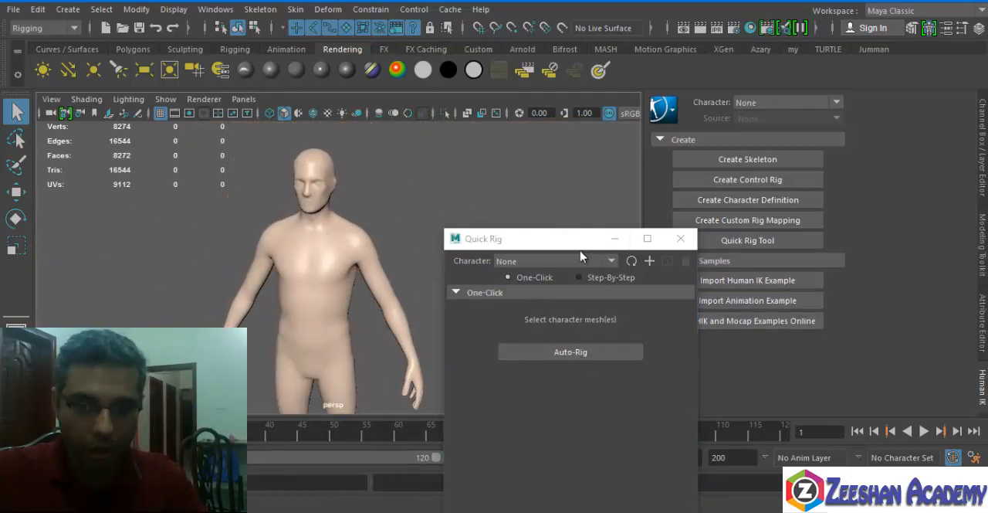
drag(581, 239, 646, 107)
click(331, 254)
alt+drag(367, 301, 344, 279)
click(641, 221)
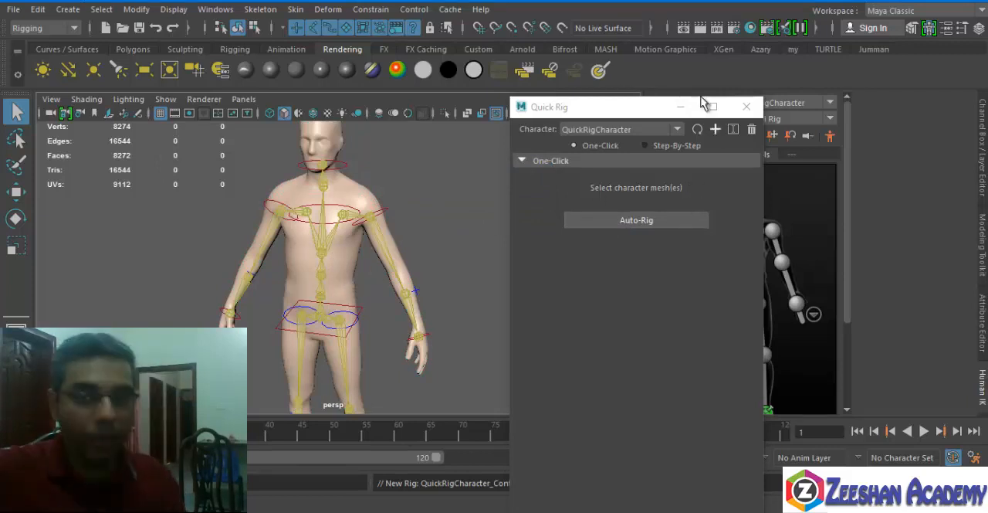
click(678, 106)
click(672, 112)
click(674, 111)
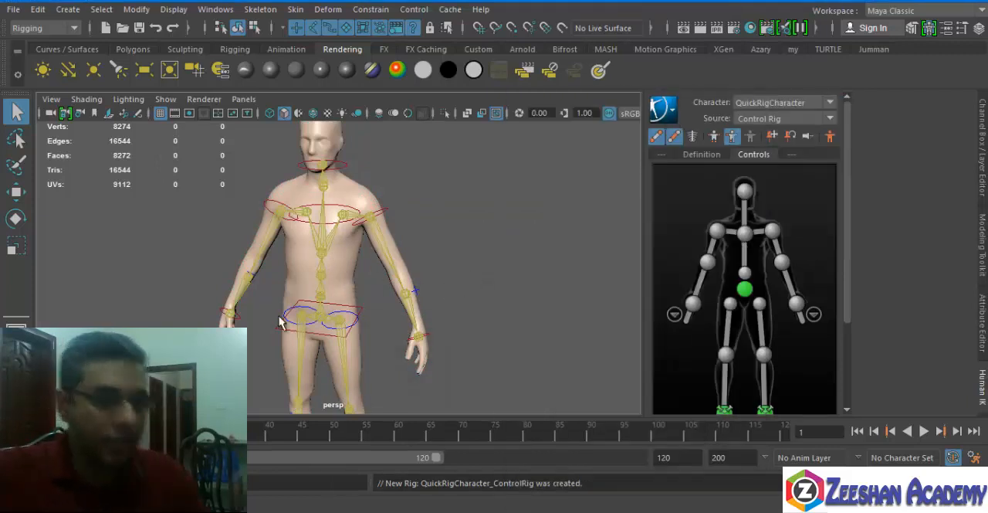
Move the character's left wrist control with the Move tool to bend the arm, and undo the last manipulation.
scroll(384, 263, down, 5)
alt+drag(384, 262, 352, 252)
scroll(415, 293, up, 4)
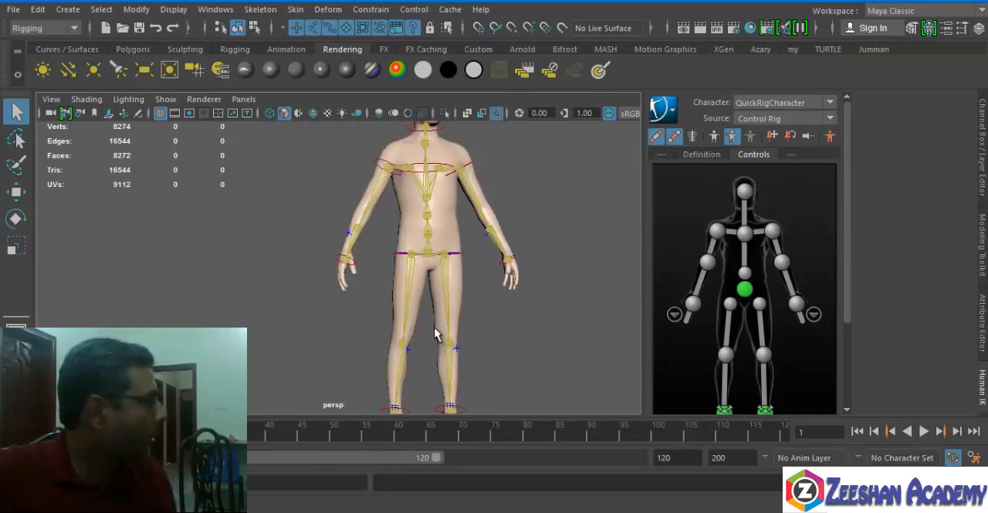
alt+drag(491, 268, 510, 295)
click(492, 278)
key(w)
drag(465, 337, 397, 270)
alt+right_drag(397, 269, 345, 251)
alt+middle_drag(344, 251, 367, 308)
drag(343, 307, 326, 291)
key(ctrl+z)
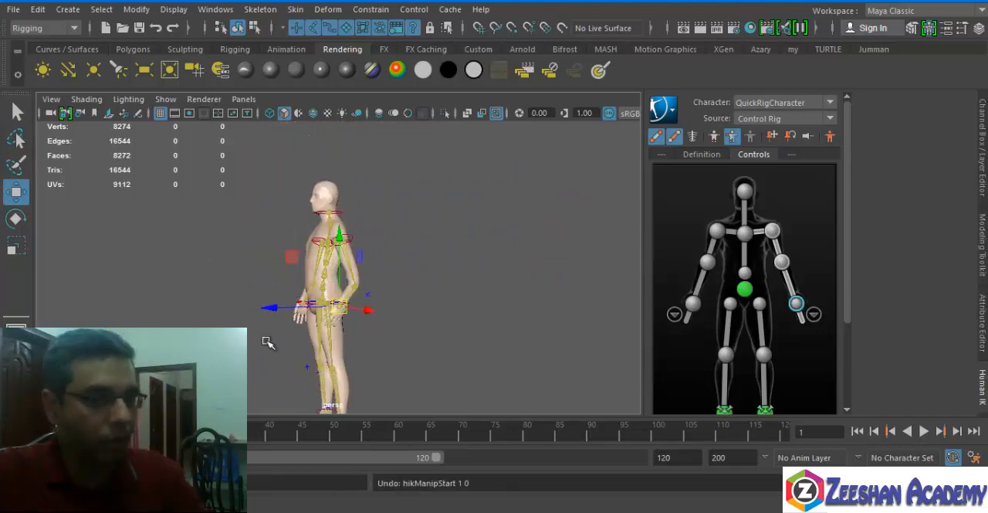
Inspect the bent left arm and hand up close, and undo the wrist control's move.
alt+right_drag(267, 342, 348, 311)
alt+drag(349, 311, 390, 328)
alt+middle_drag(390, 328, 385, 290)
alt+right_drag(384, 289, 472, 224)
alt+middle_drag(471, 224, 384, 337)
alt+drag(384, 337, 366, 327)
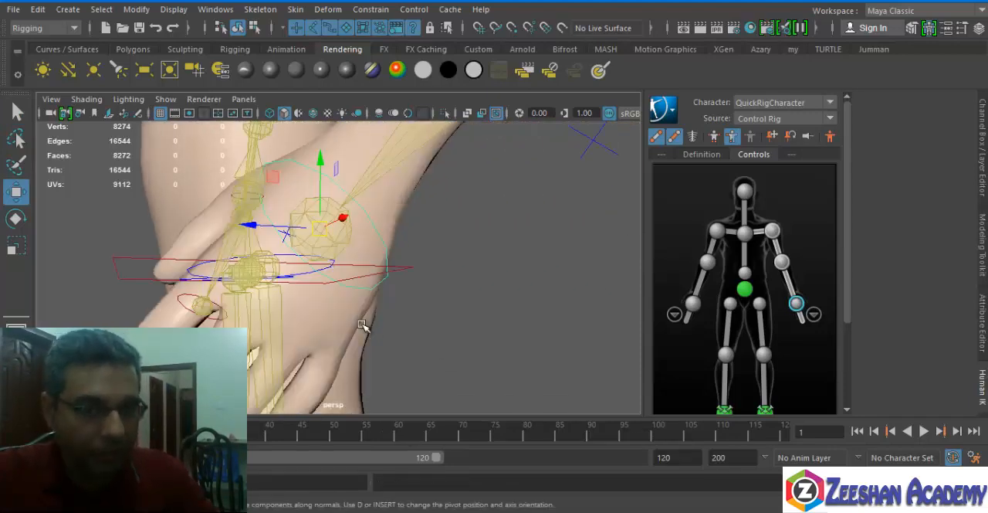
alt+right_drag(366, 327, 304, 311)
alt+middle_drag(304, 311, 355, 313)
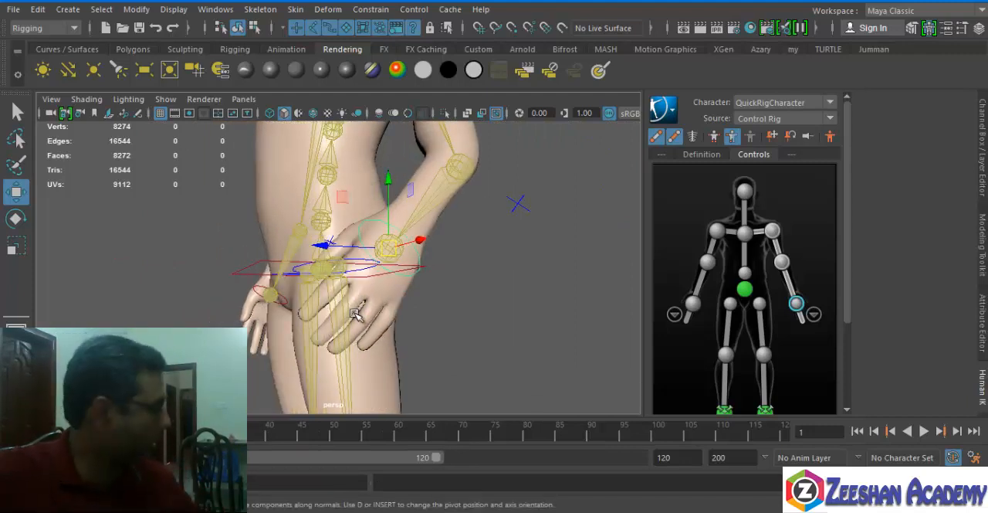
key(ctrl+z)
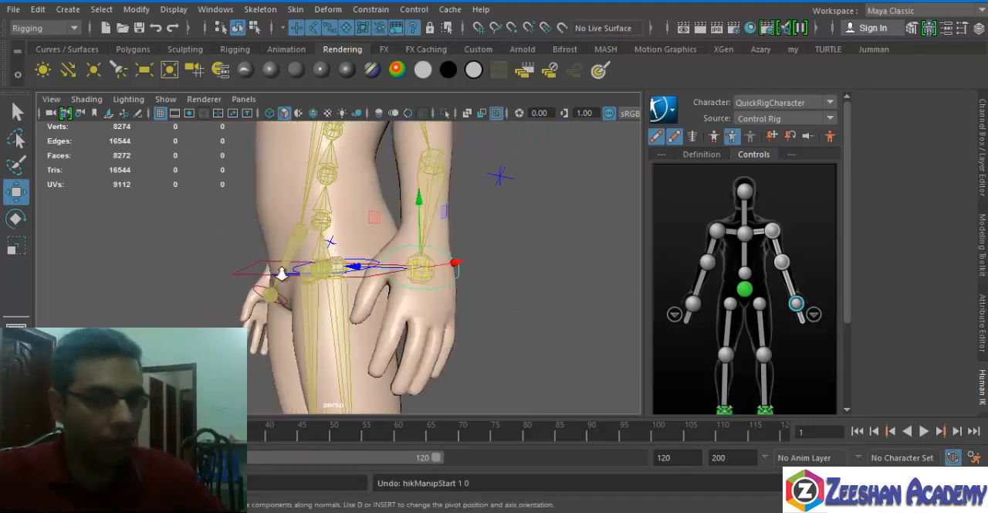
Select the head control, try turning the head with the Rotate tool, and undo the rotation.
alt+drag(280, 274, 407, 282)
alt+right_drag(408, 282, 345, 261)
alt+middle_drag(344, 261, 374, 382)
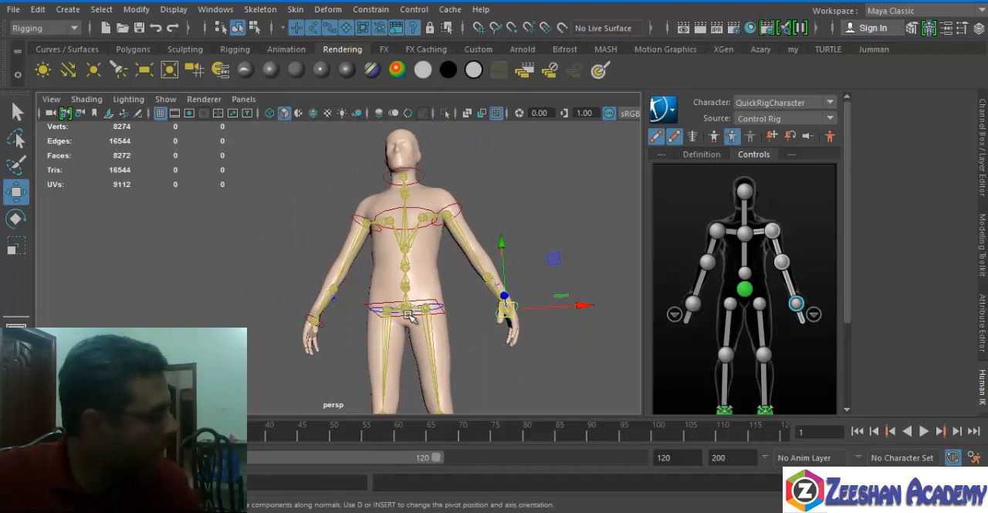
alt+middle_drag(454, 291, 389, 242)
alt+drag(388, 243, 376, 241)
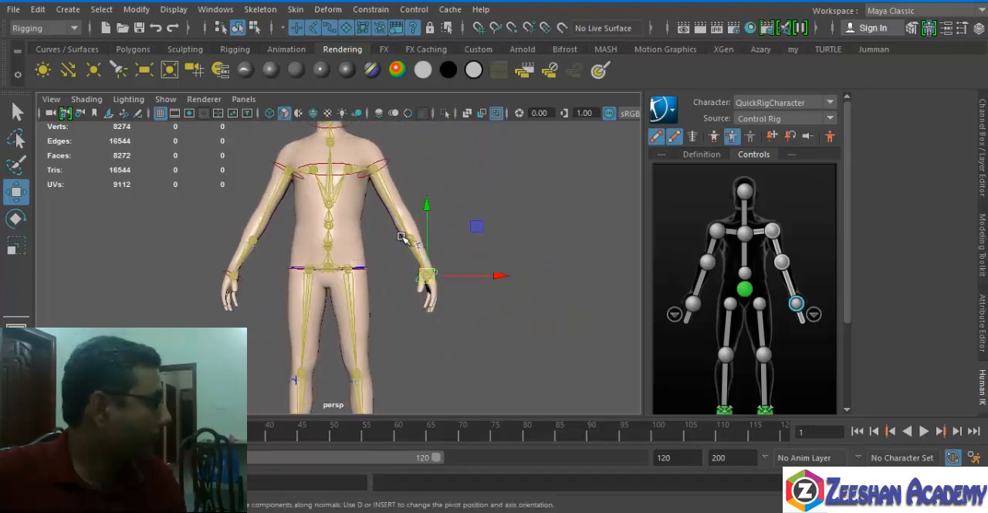
alt+middle_drag(332, 187, 336, 298)
scroll(337, 298, up, 4)
click(373, 220)
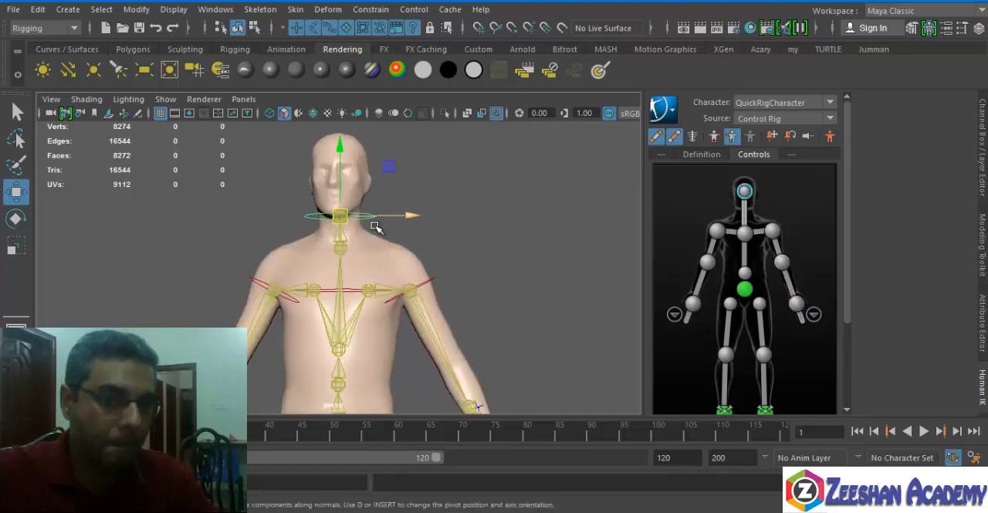
alt+middle_drag(376, 226, 401, 308)
key(e)
drag(355, 287, 376, 265)
key(ctrl+z)
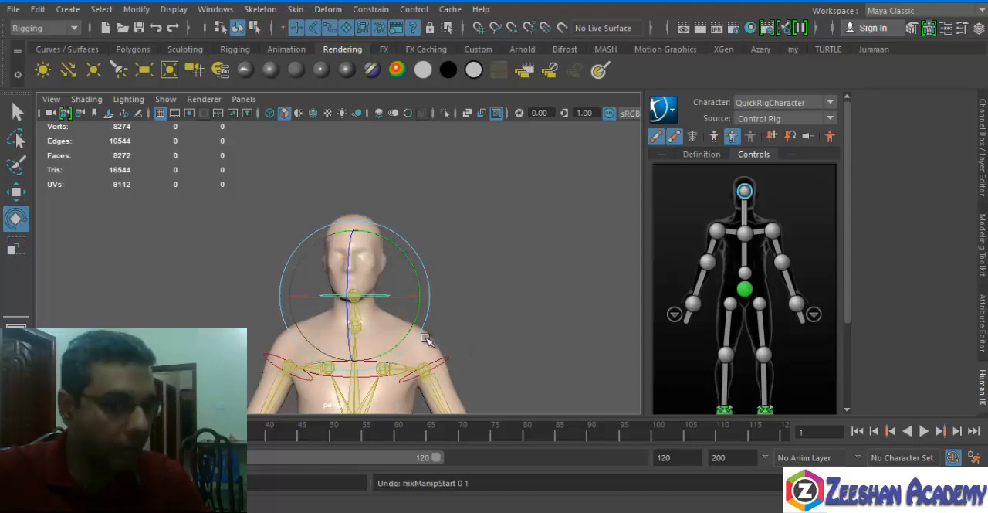
Try rotating the character's right shoulder control and undo the rotation.
alt+middle_drag(427, 337, 437, 217)
click(272, 236)
alt+drag(355, 274, 296, 140)
key(ctrl+z)
Try rotating the hips control at the character's pelvis and undo the rotation.
alt+right_drag(444, 298, 382, 370)
alt+middle_drag(382, 376, 374, 298)
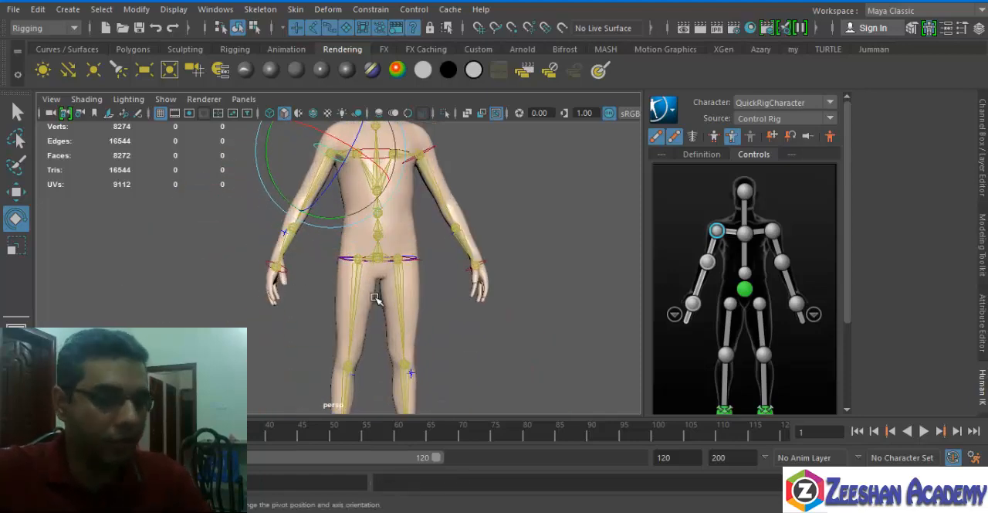
alt+drag(415, 260, 465, 322)
click(360, 309)
key(ctrl+z)
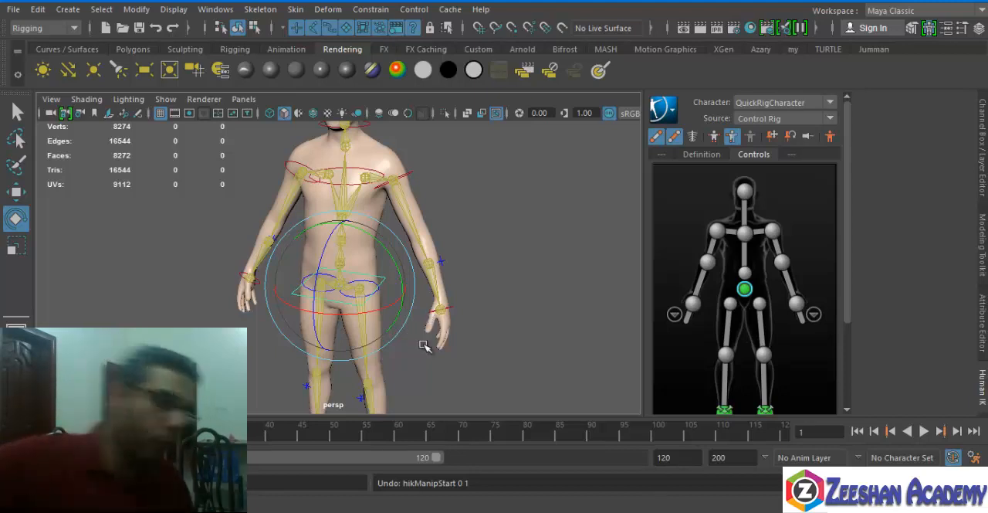
Try moving the left ankle control with the Move tool, undo it, and display the control's channel values.
alt+middle_drag(411, 309, 409, 168)
alt+drag(358, 264, 317, 283)
alt+right_drag(317, 283, 444, 296)
alt+drag(444, 296, 421, 262)
click(352, 369)
key(w)
key(ctrl+z)
click(983, 130)
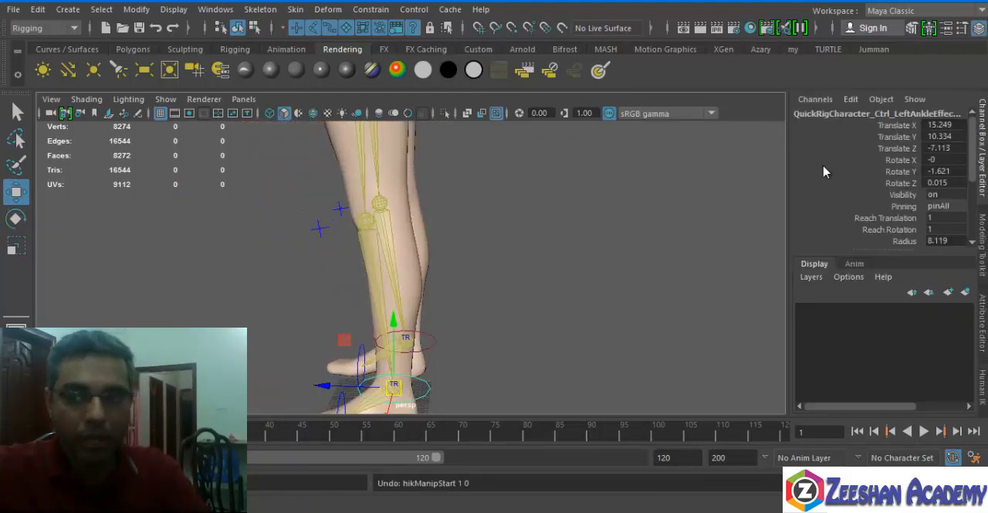
Try rotating the left ankle control from a side view of the feet, and undo the changes.
alt+middle_drag(507, 301, 562, 266)
scroll(468, 283, down, 1)
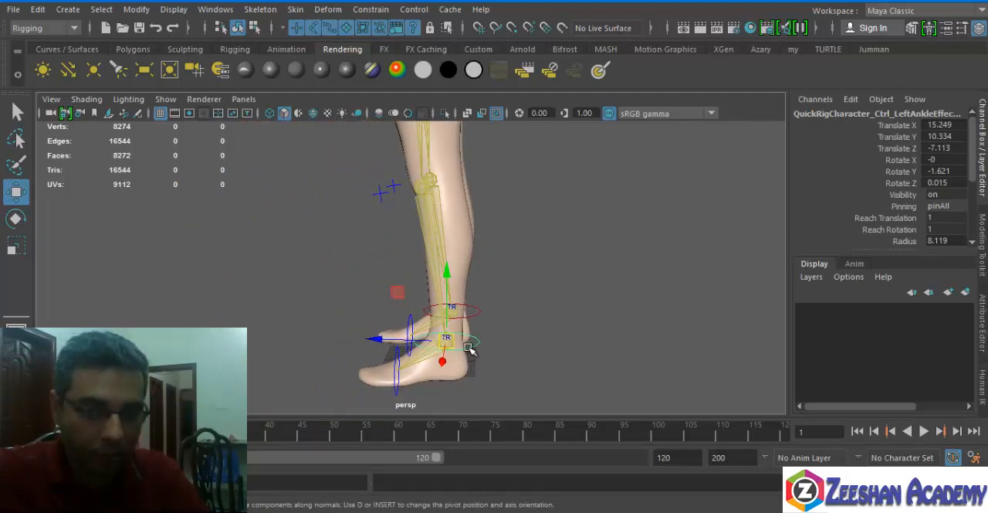
key(e)
drag(463, 281, 478, 368)
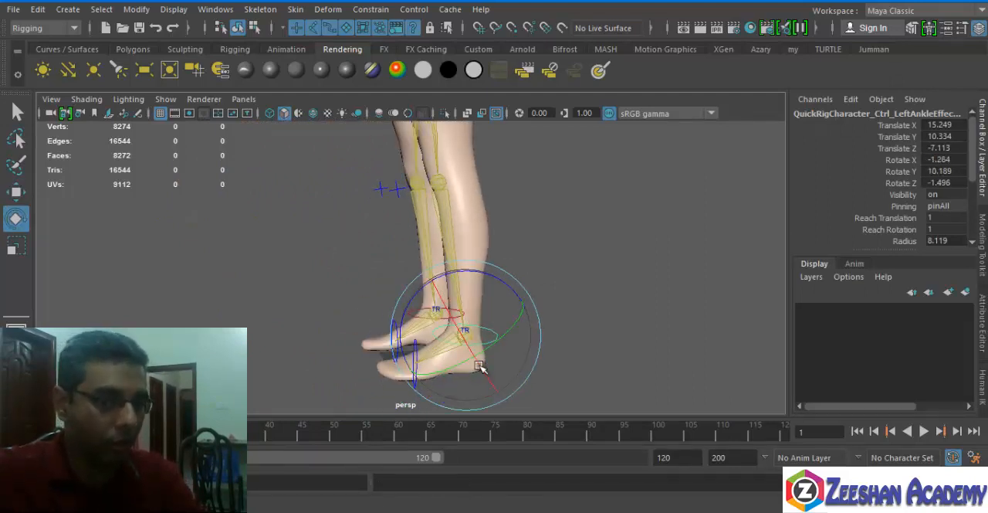
key(ctrl+z)
key(ctrl+z)
key(ctrl+z)
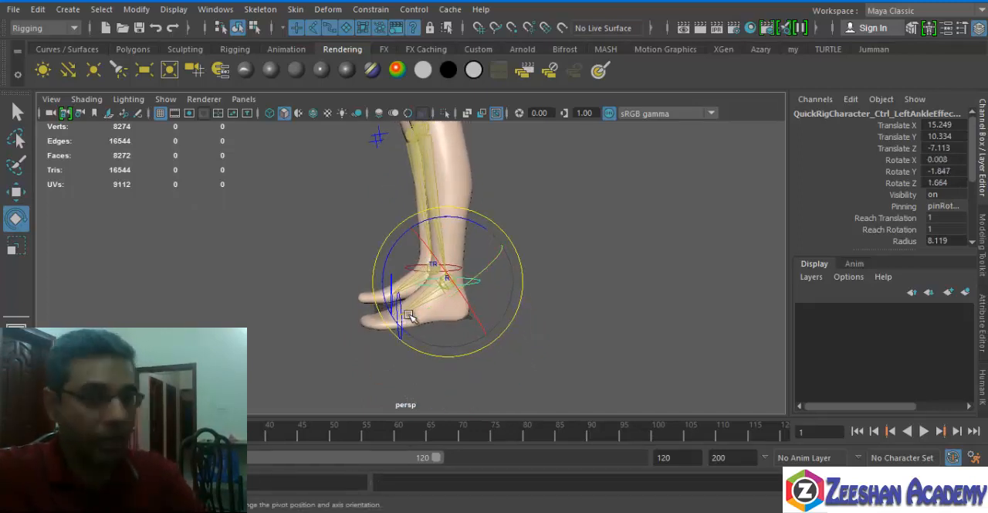
Select the left foot control at the toes, try rotating it, and undo the rotation.
key(q)
click(390, 357)
key(e)
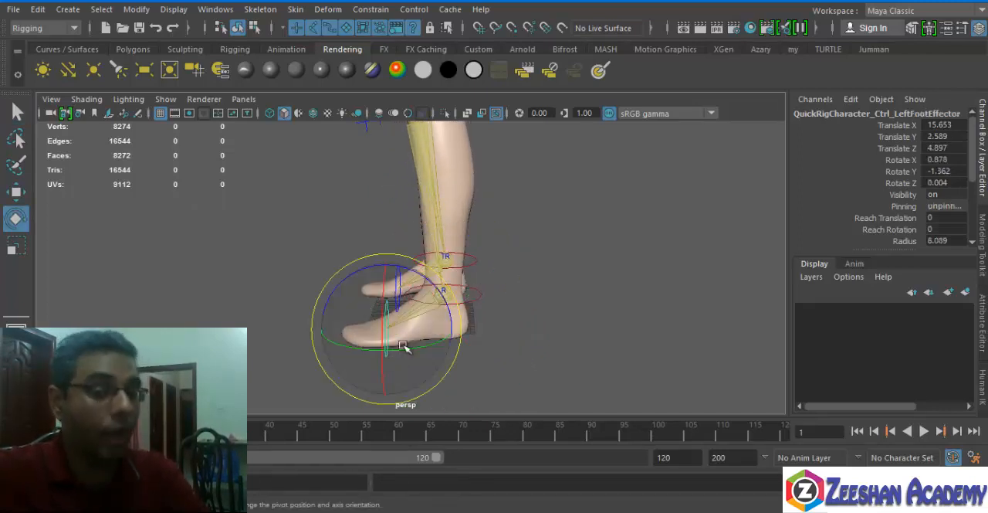
key(ctrl+z)
drag(428, 277, 484, 287)
key(ctrl+z)
Select the left knee control, try shifting the knee with the Move tool, and undo the move.
alt+drag(460, 241, 623, 317)
scroll(571, 262, down, 4)
alt+drag(525, 214, 378, 290)
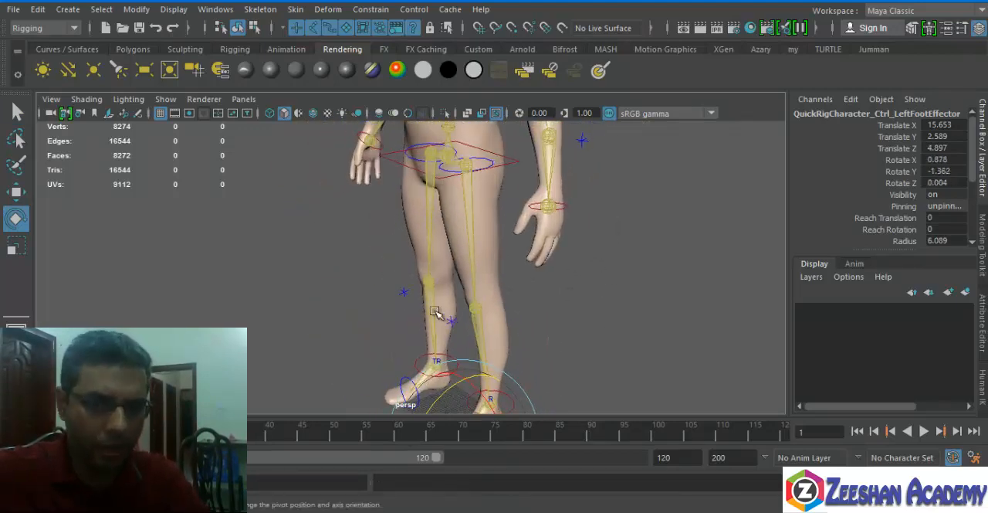
click(451, 318)
click(445, 318)
alt+drag(437, 330, 506, 341)
key(w)
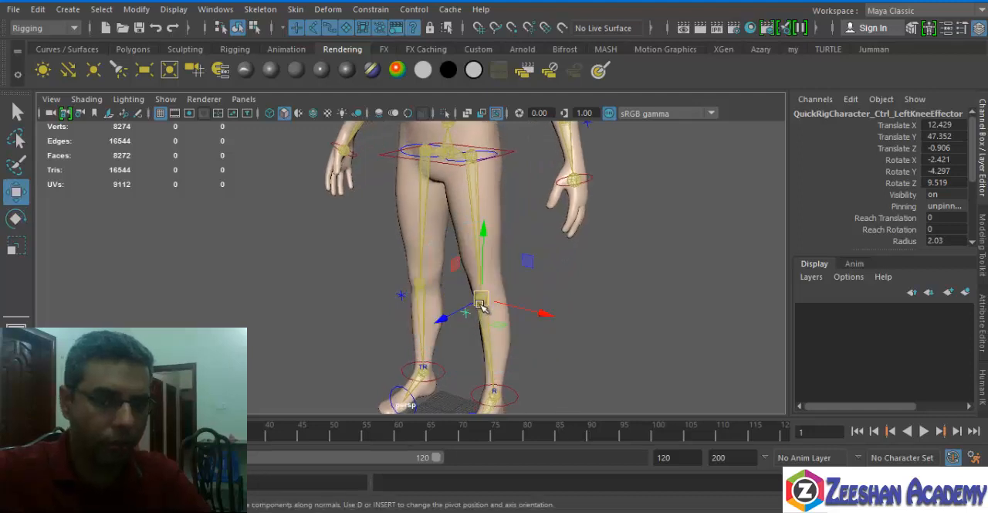
drag(480, 305, 489, 280)
key(ctrl+z)
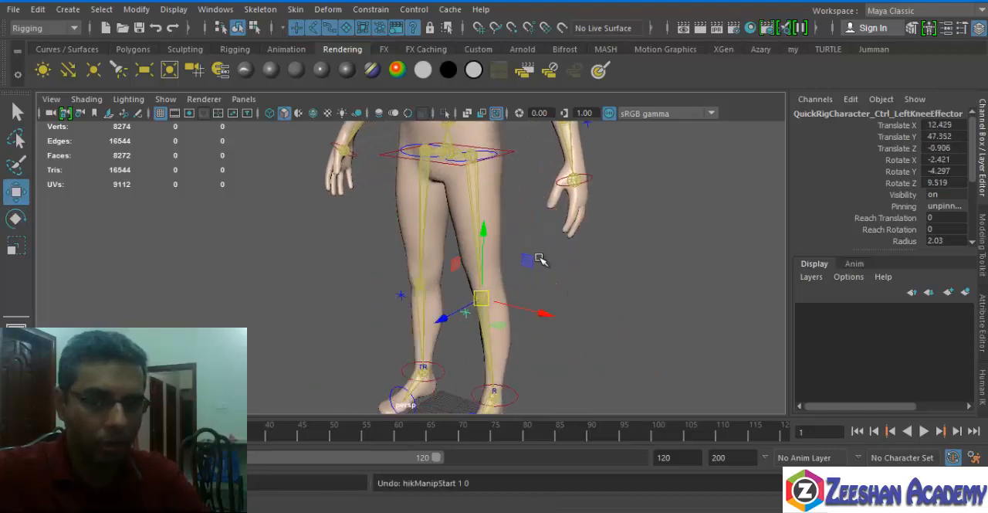
Examine the rigged character from the legs up to the head and select the human body mesh.
alt+drag(540, 259, 628, 263)
alt+drag(571, 281, 525, 266)
alt+middle_drag(529, 201, 532, 357)
alt+drag(471, 266, 523, 263)
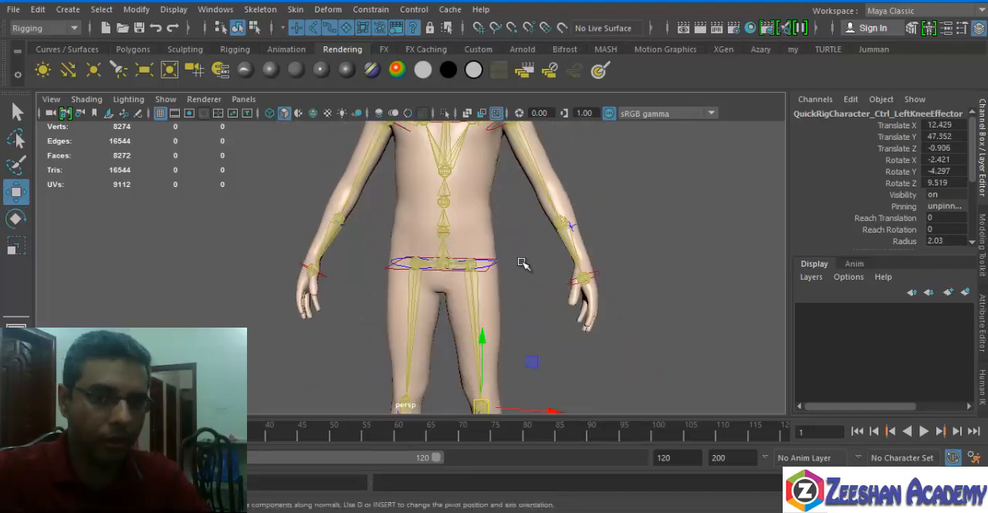
alt+middle_drag(549, 274, 533, 303)
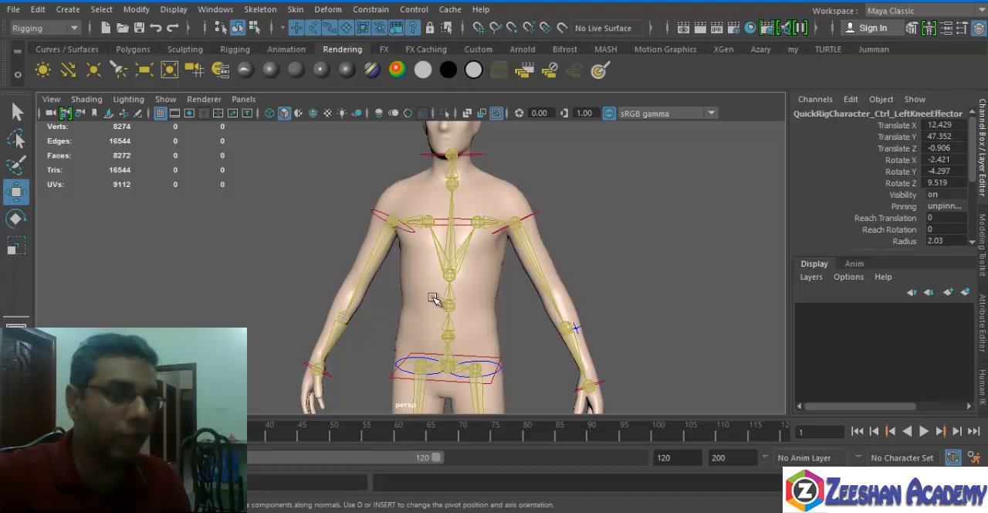
alt+drag(489, 298, 492, 309)
alt+drag(498, 204, 495, 171)
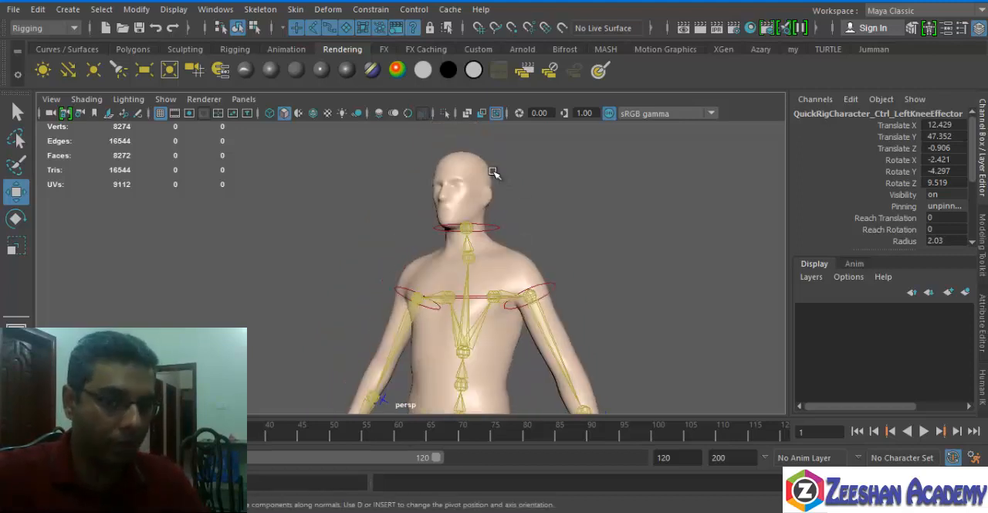
click(475, 172)
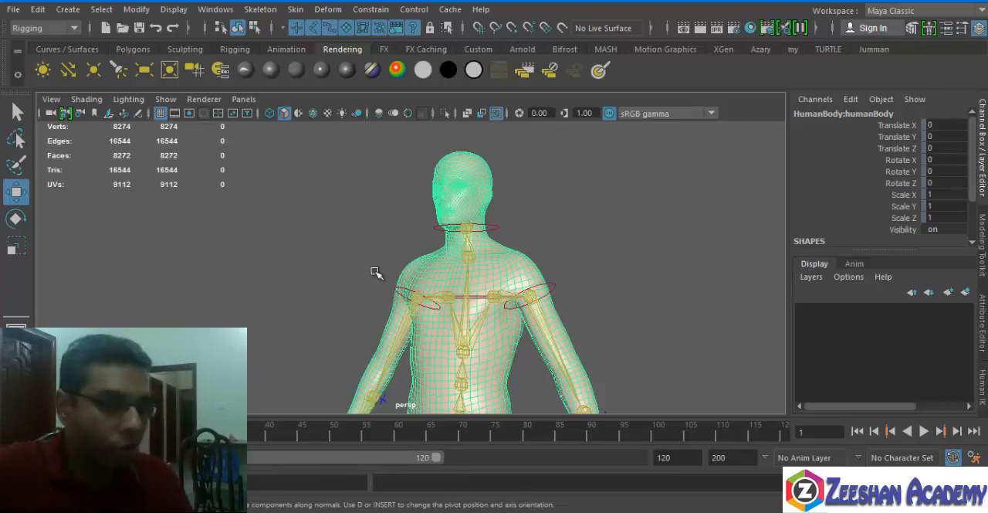
alt+drag(499, 317, 332, 231)
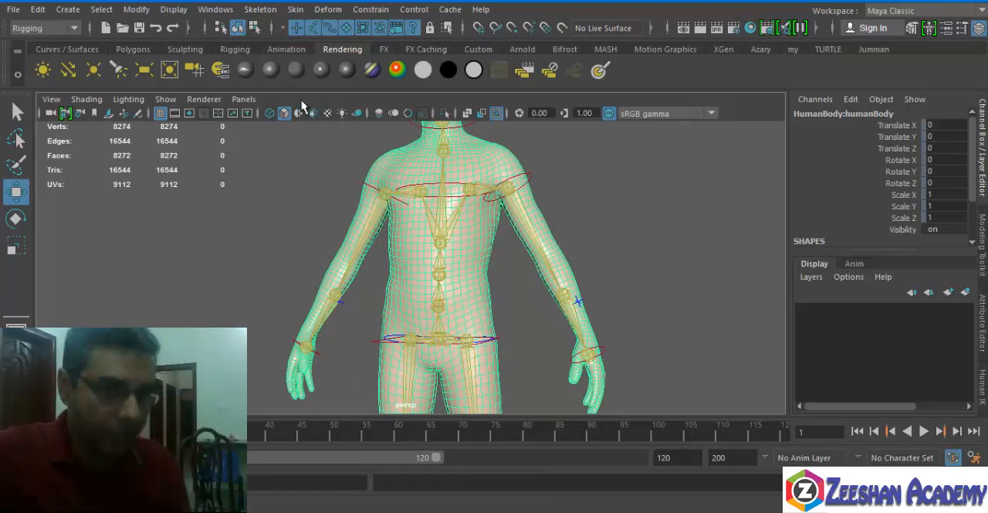
Start a new scene, discarding the current one, and import HumanBody.ma from the Bipeds folder of the Content Browser.
click(106, 28)
click(492, 259)
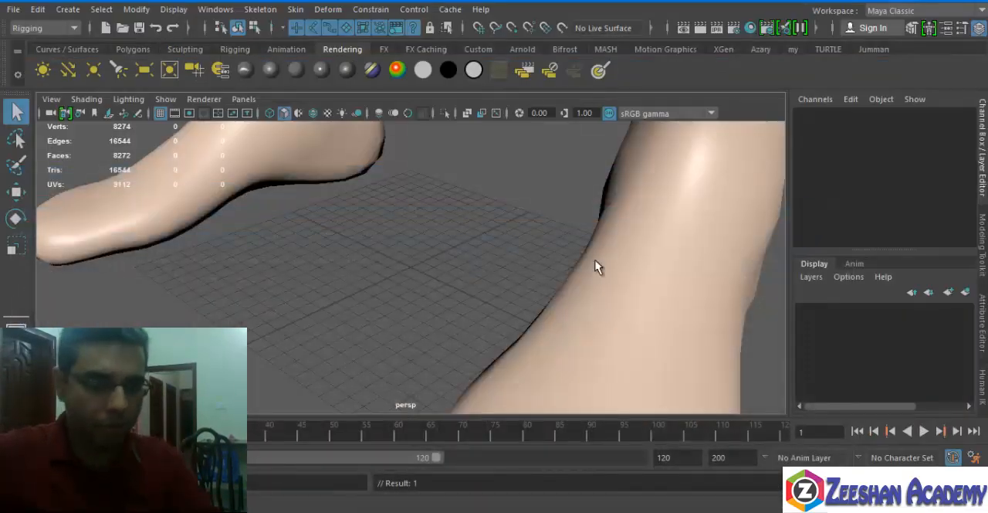
scroll(595, 260, down, 7)
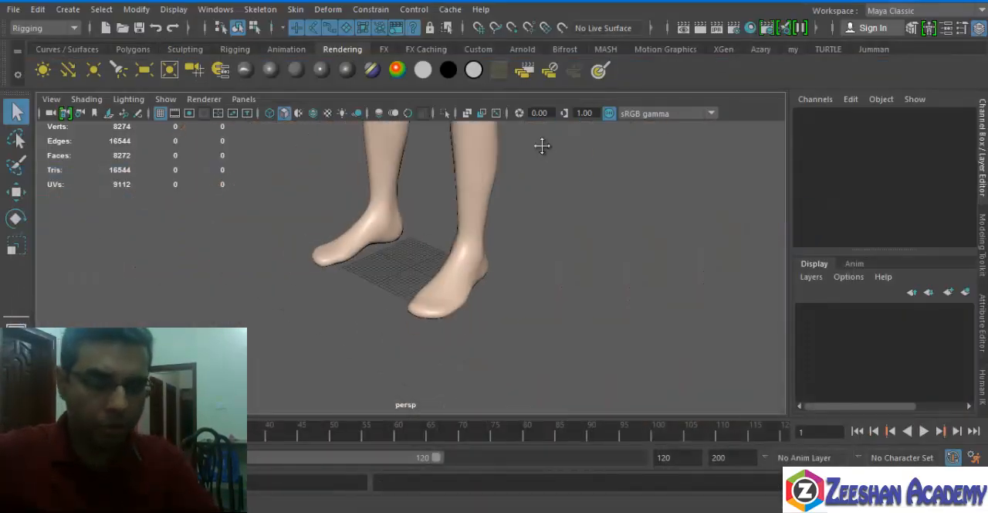
alt+middle_drag(541, 144, 490, 298)
alt+middle_drag(349, 239, 410, 393)
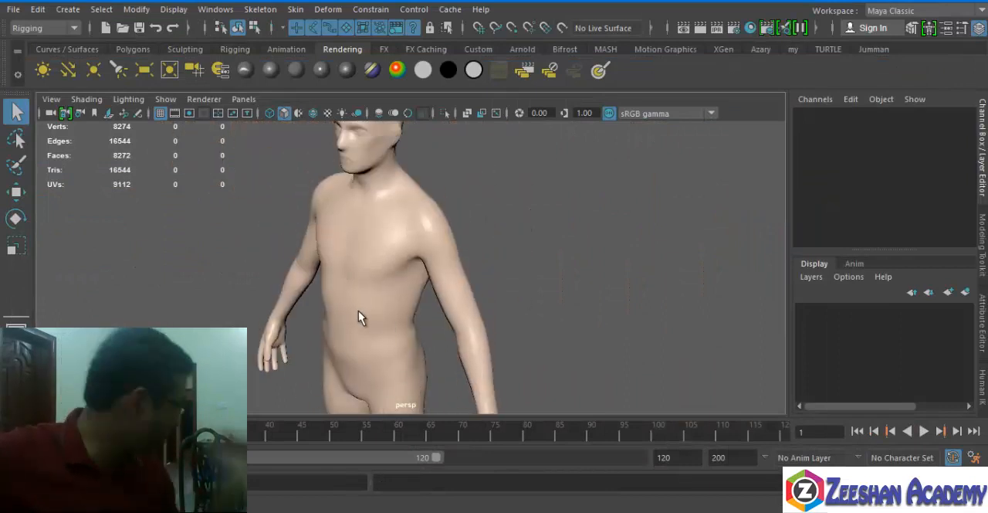
Open the HumanIK tools and create a new HumanIK skeleton for the human body.
click(261, 9)
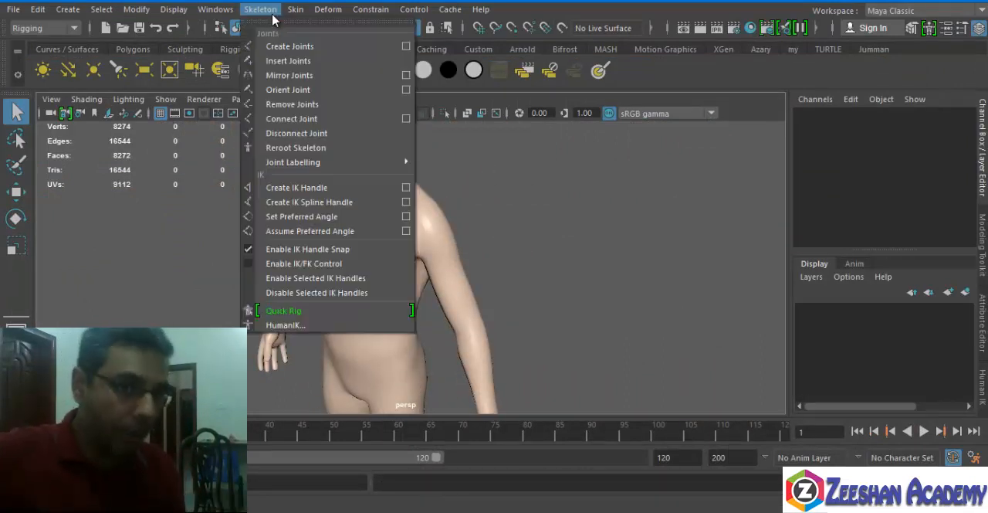
click(296, 327)
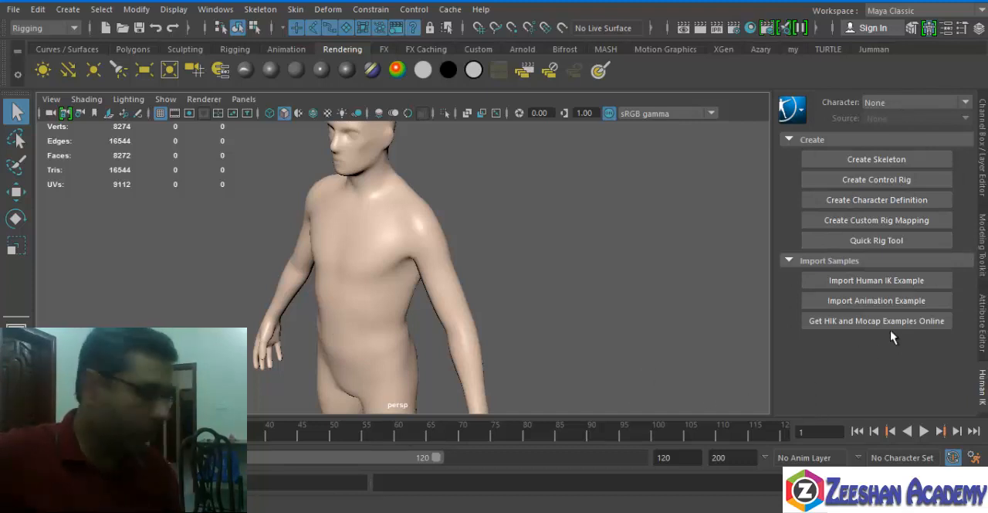
click(371, 258)
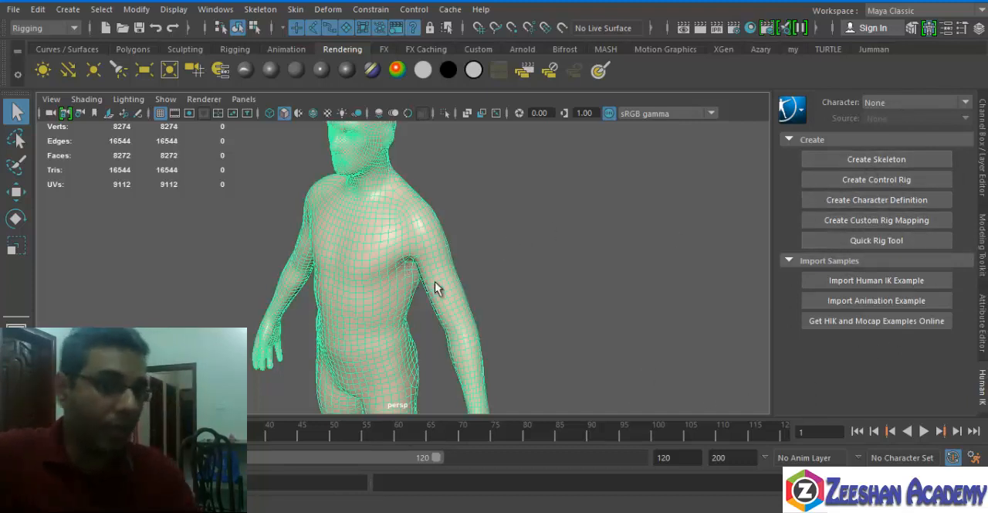
alt+middle_drag(368, 191, 404, 264)
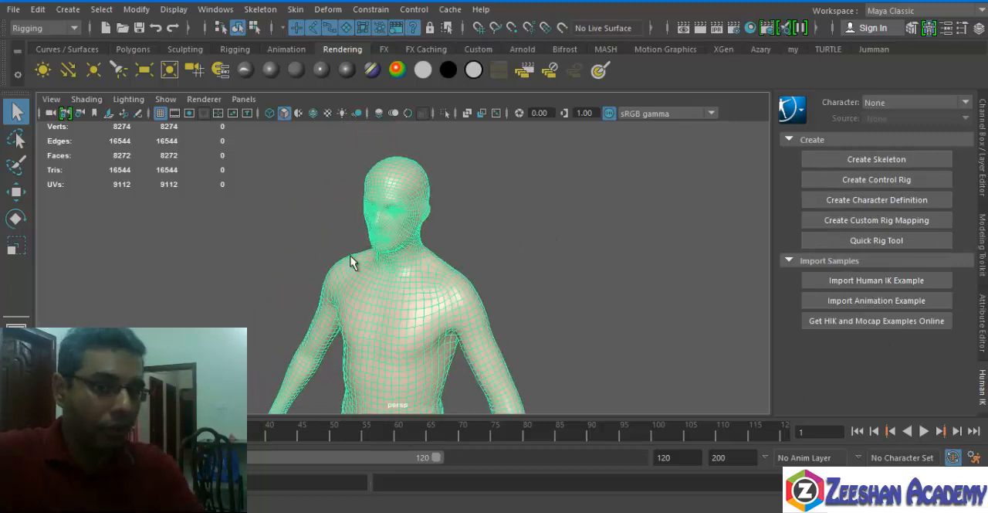
click(869, 159)
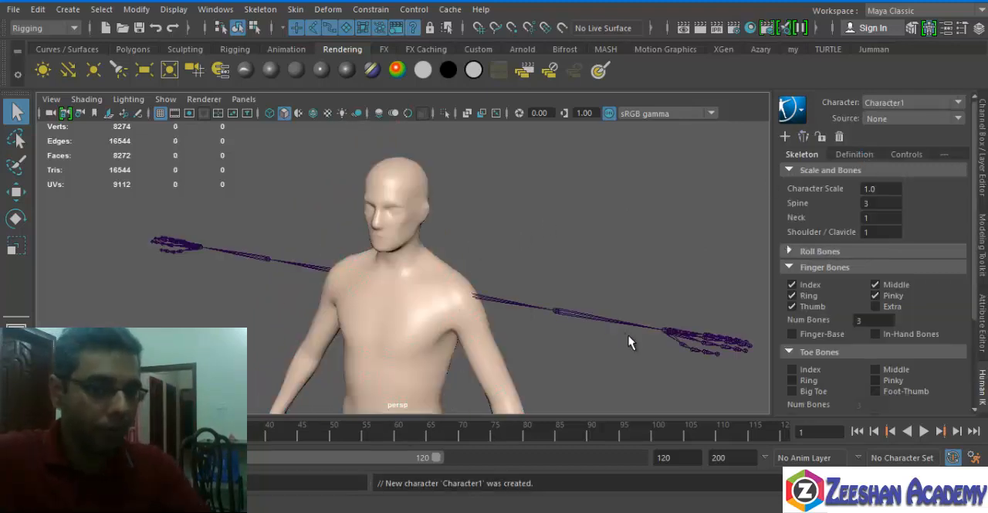
Switch the view to wireframe and select the skeleton's root joint to compare the whole skeleton with the body mesh.
alt+right_drag(628, 335, 494, 282)
alt+middle_drag(494, 283, 490, 223)
alt+drag(489, 224, 464, 259)
key(4)
alt+right_drag(463, 259, 554, 319)
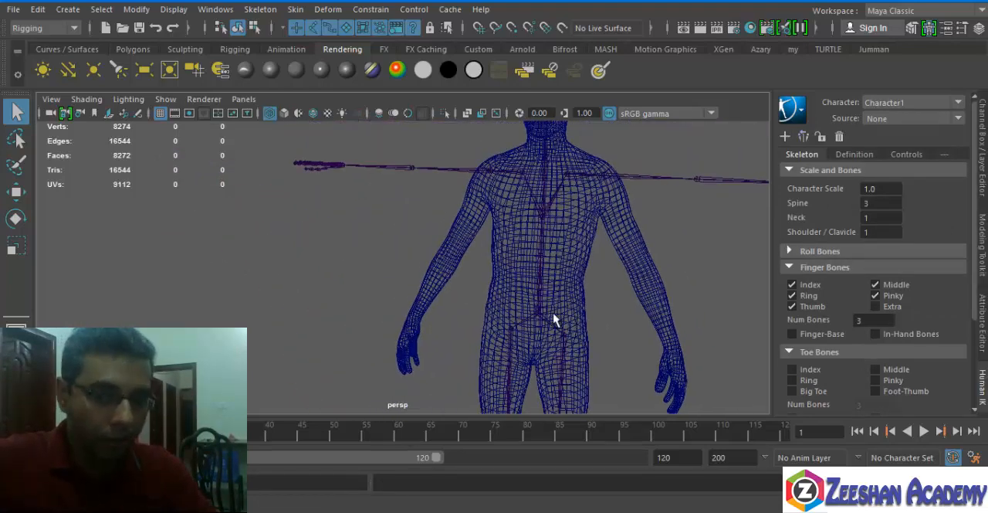
click(538, 315)
alt+middle_drag(522, 317, 470, 353)
alt+drag(469, 353, 513, 297)
alt+middle_drag(513, 298, 464, 281)
alt+right_drag(464, 281, 585, 288)
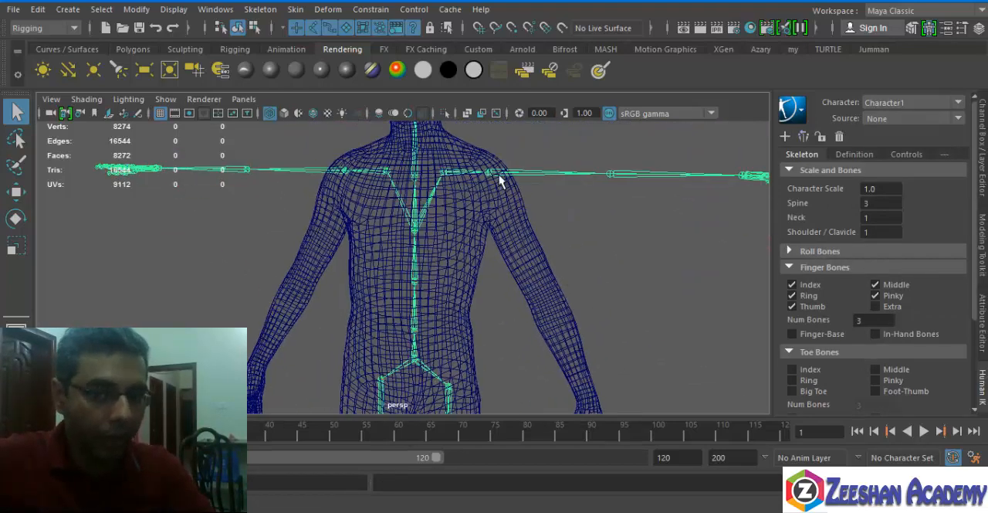
Rotate the skeleton's left upper arm joint down so the arm chain follows the mesh's left arm.
click(490, 174)
key(e)
drag(553, 167, 541, 256)
alt+middle_drag(571, 292, 532, 211)
alt+right_drag(533, 212, 526, 227)
Refine the left upper arm joint's rotation from a side view to align the arm chain with the mesh.
alt+drag(537, 209, 455, 193)
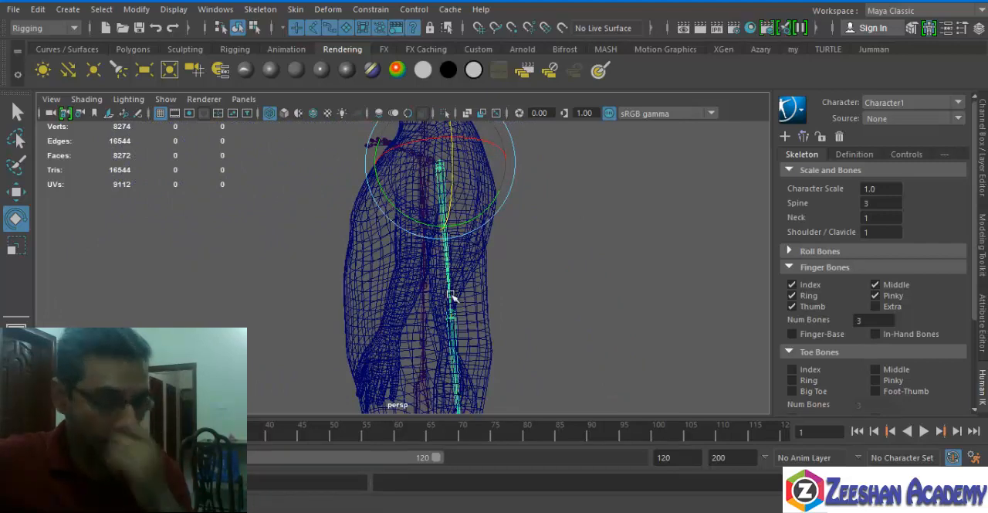
alt+drag(486, 305, 474, 241)
key(w)
key(e)
drag(525, 185, 531, 202)
scroll(461, 251, up, 4)
Select a lower joint of the left arm chain, then move and rotate it to fit inside the mesh.
alt+drag(461, 251, 383, 249)
key(q)
click(414, 210)
key(w)
drag(414, 209, 374, 211)
key(e)
drag(425, 189, 431, 214)
Select the base joint of the left-hand finger chain nearest the thumb and rotate it towards the mesh's finger.
alt+drag(487, 261, 317, 237)
alt+middle_drag(317, 236, 422, 260)
alt+drag(421, 261, 489, 257)
click(566, 260)
key(w)
key(e)
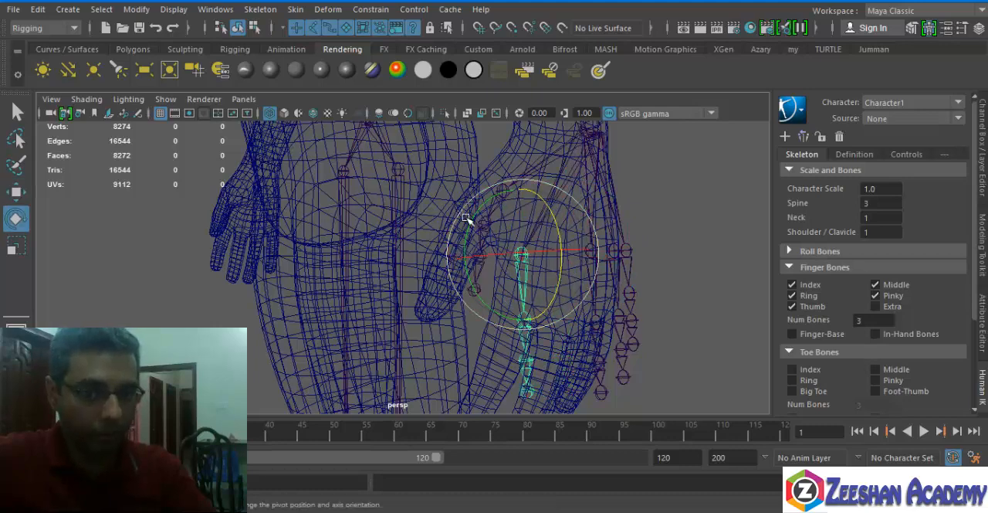
drag(466, 219, 491, 207)
alt+drag(495, 217, 610, 255)
alt+middle_drag(610, 255, 649, 332)
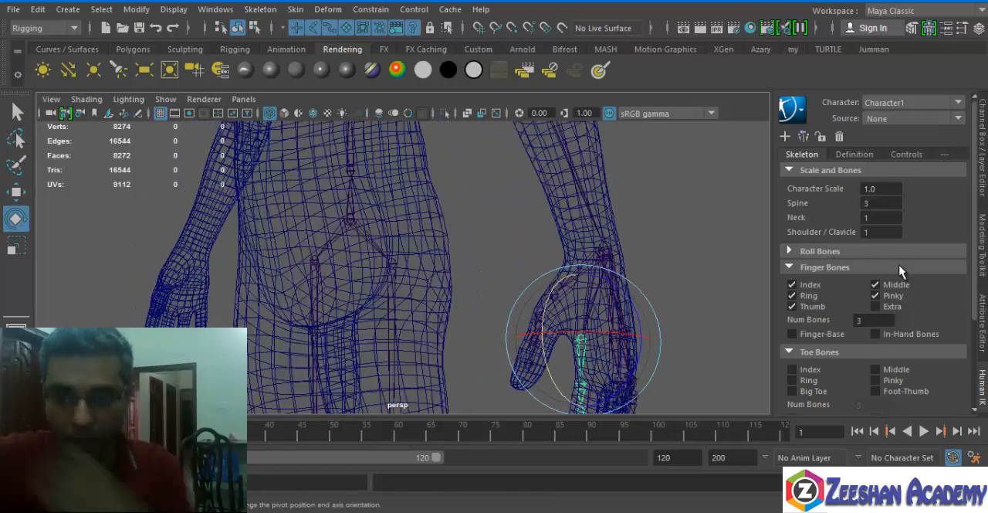
Select the skeleton's left upper leg joint and move it outward to centre the leg chain inside the mesh's thigh.
scroll(902, 270, down, 3)
scroll(872, 216, up, 3)
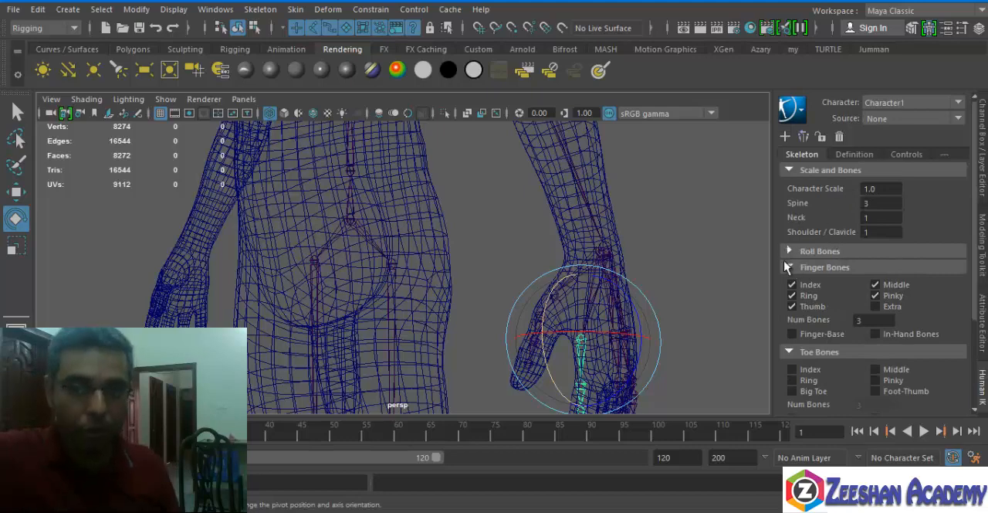
alt+drag(569, 257, 508, 219)
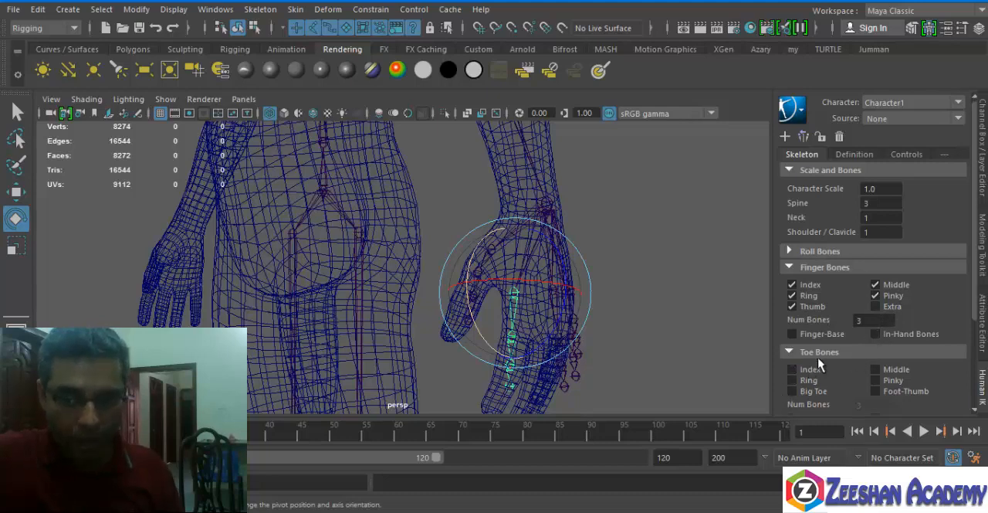
alt+middle_drag(513, 369, 492, 102)
alt+drag(595, 261, 296, 260)
click(340, 176)
alt+middle_drag(371, 172, 379, 238)
key(q)
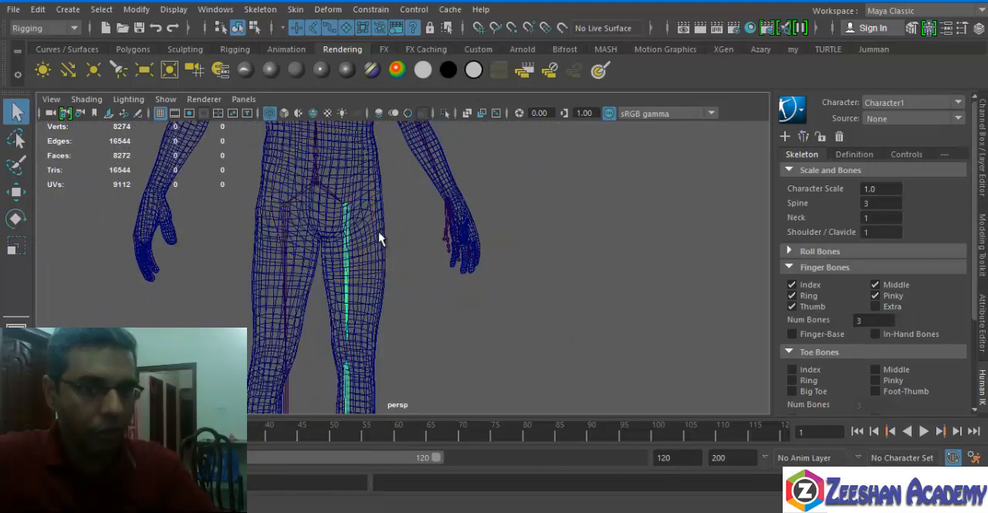
key(w)
drag(390, 207, 423, 209)
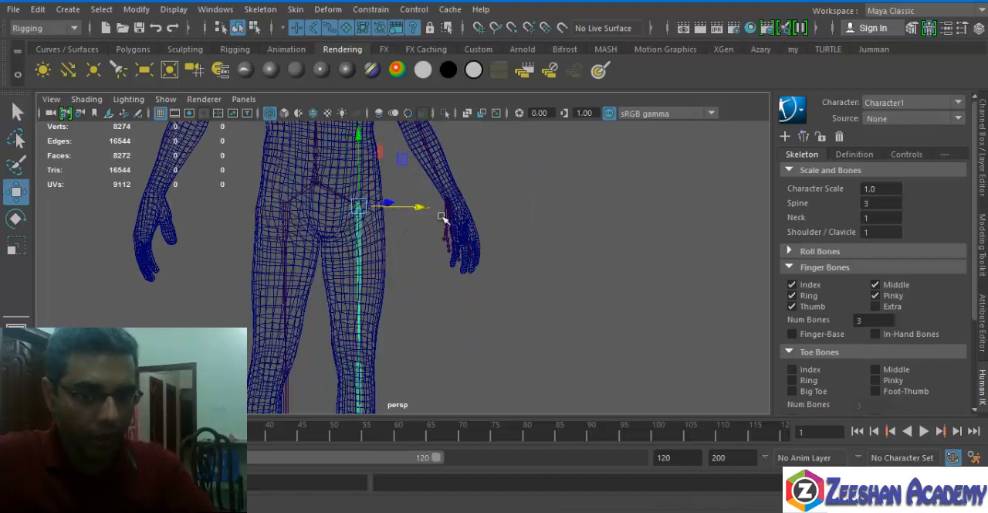
Mirror the left-side joint adjustments onto the right side of the HumanIK skeleton.
drag(975, 308, 958, 201)
key(f)
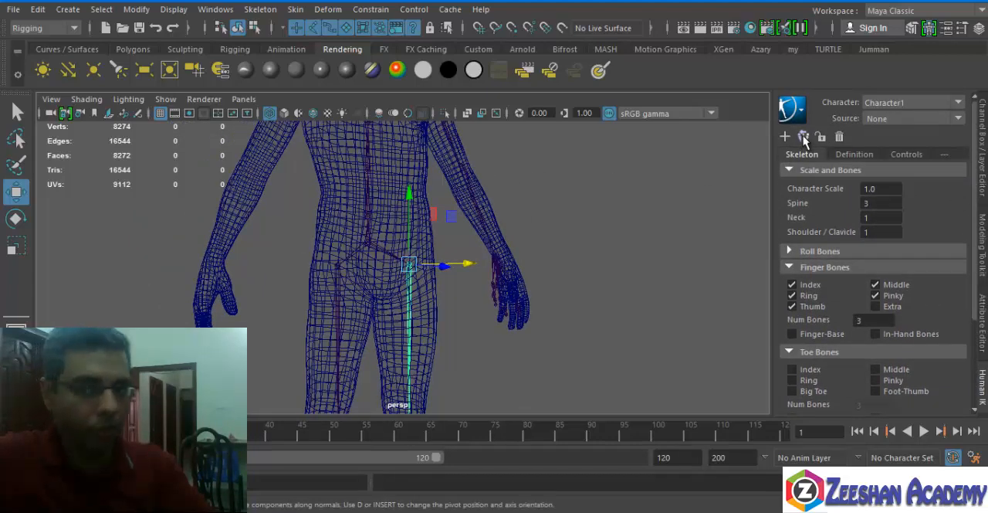
click(803, 139)
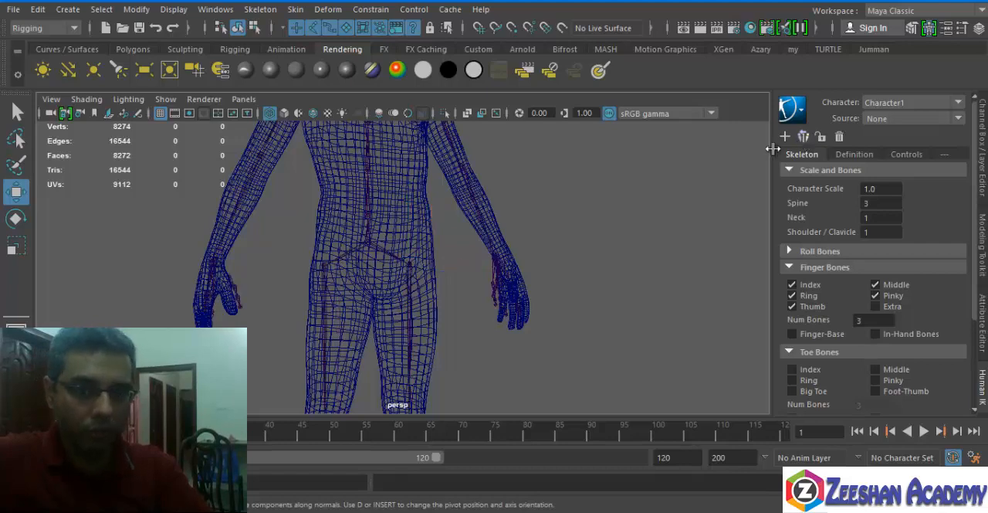
alt+middle_drag(338, 204, 375, 348)
alt+drag(244, 240, 328, 235)
alt+drag(454, 342, 523, 229)
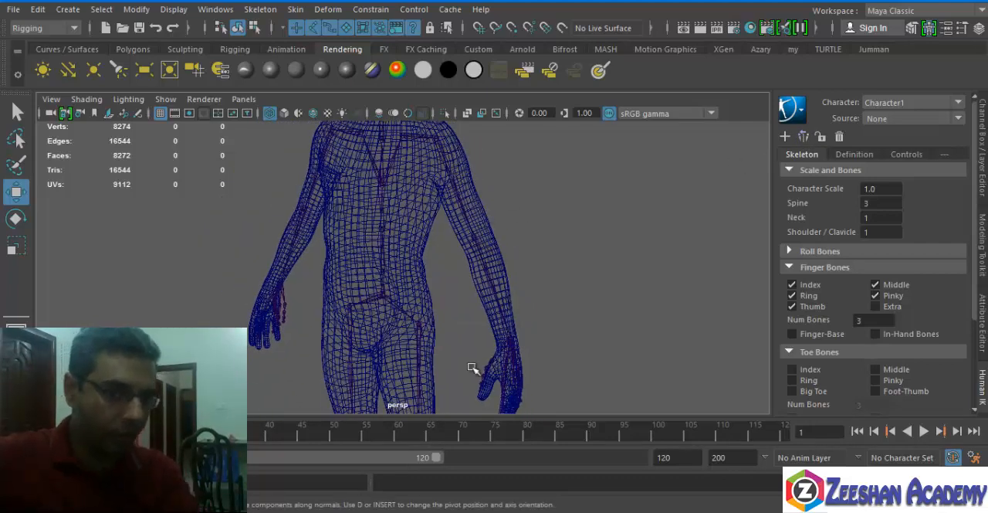
Select the left hand joint and examine how its finger chains fit inside the mesh's hand.
alt+drag(471, 367, 441, 286)
click(313, 241)
key(e)
key(w)
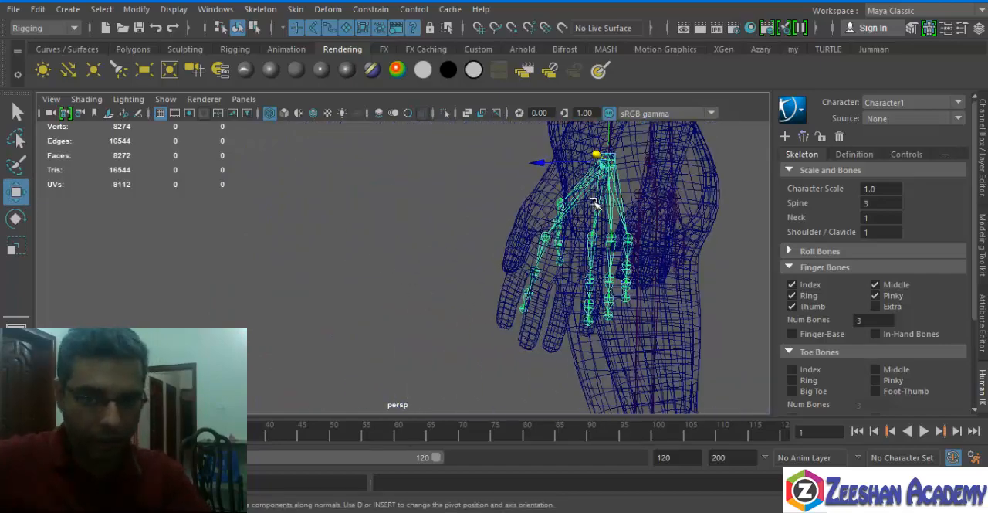
alt+drag(436, 246, 540, 343)
alt+right_drag(540, 343, 470, 310)
alt+drag(469, 309, 487, 301)
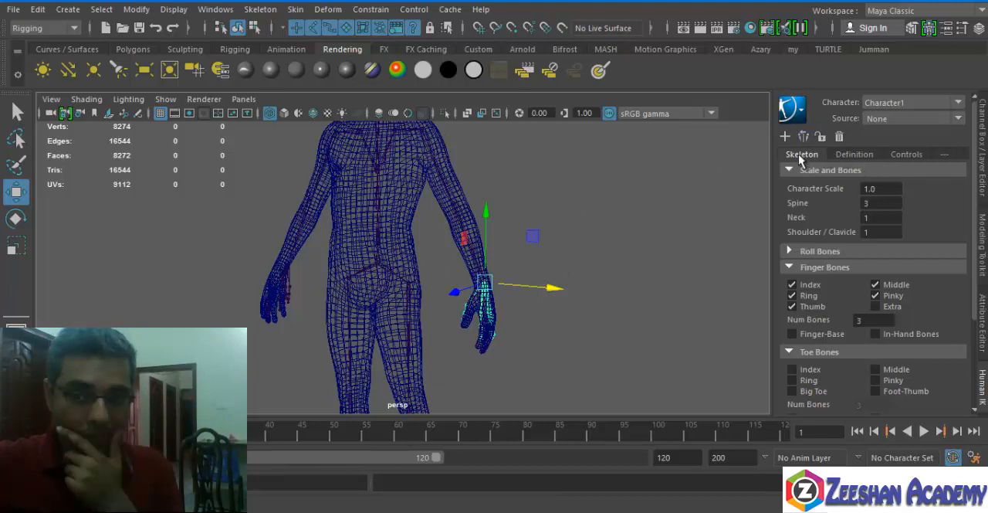
Open the character definition and select the left forearm, both upper arms, the right forearm and the hips to check their mapping.
click(854, 154)
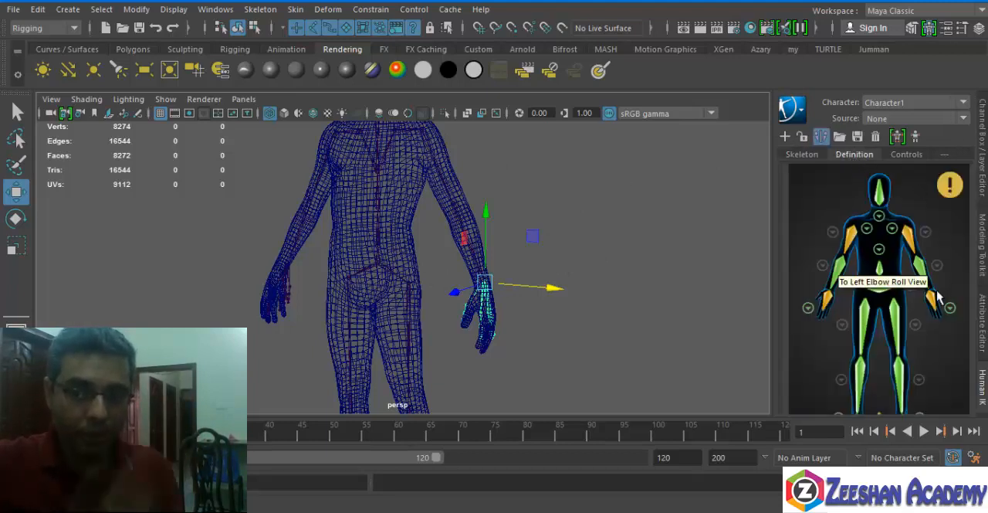
click(923, 268)
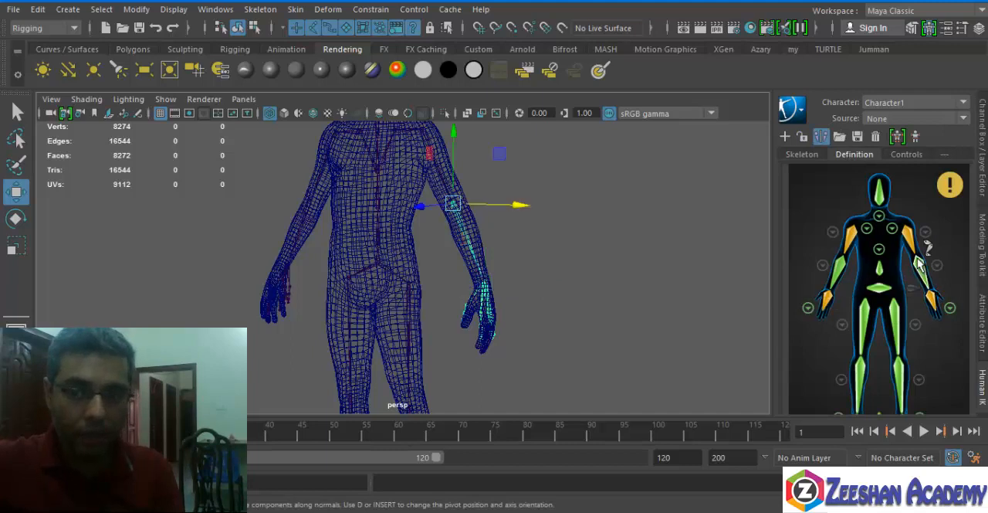
click(910, 238)
click(853, 236)
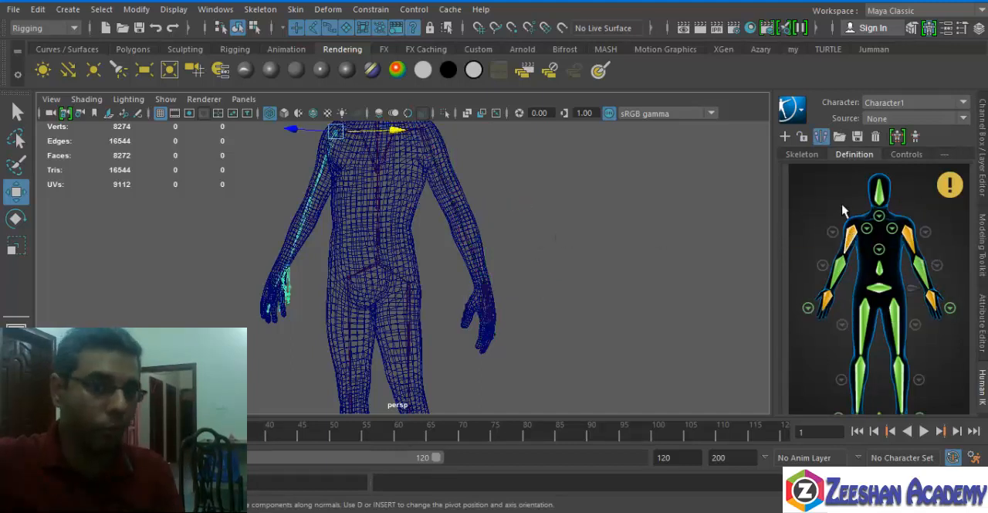
click(837, 266)
click(851, 236)
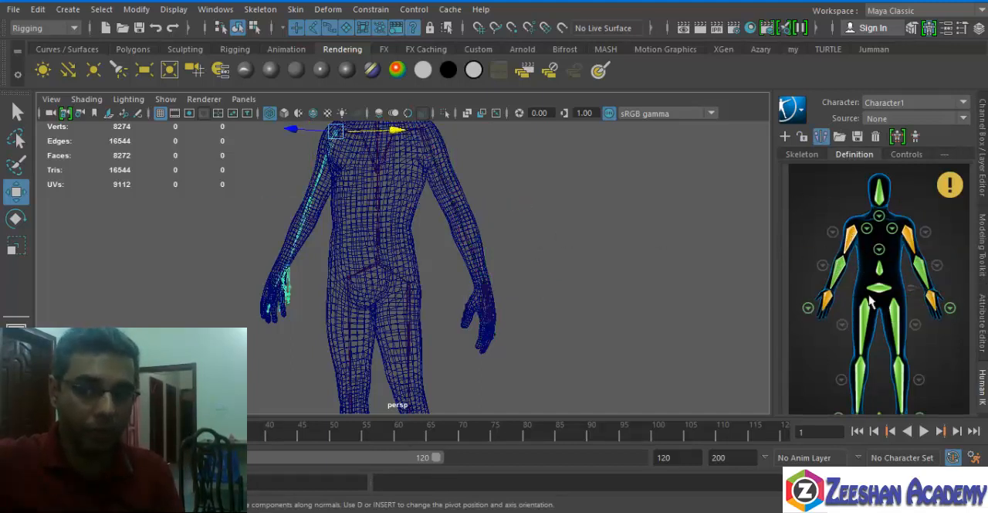
click(868, 287)
mouse_move(958, 199)
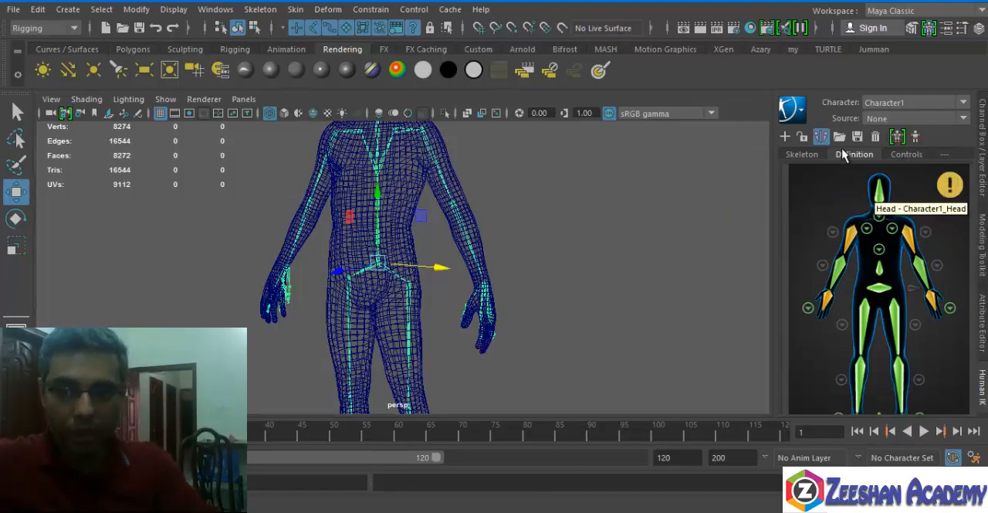
Read the character definition's status report and bone details, and check the character's control view.
scroll(842, 320, down, 5)
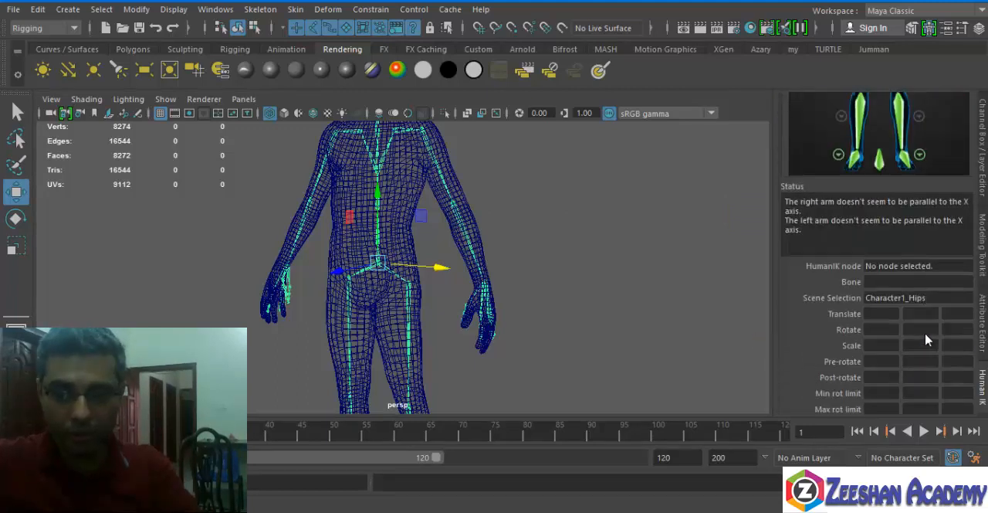
scroll(904, 234, down, 1)
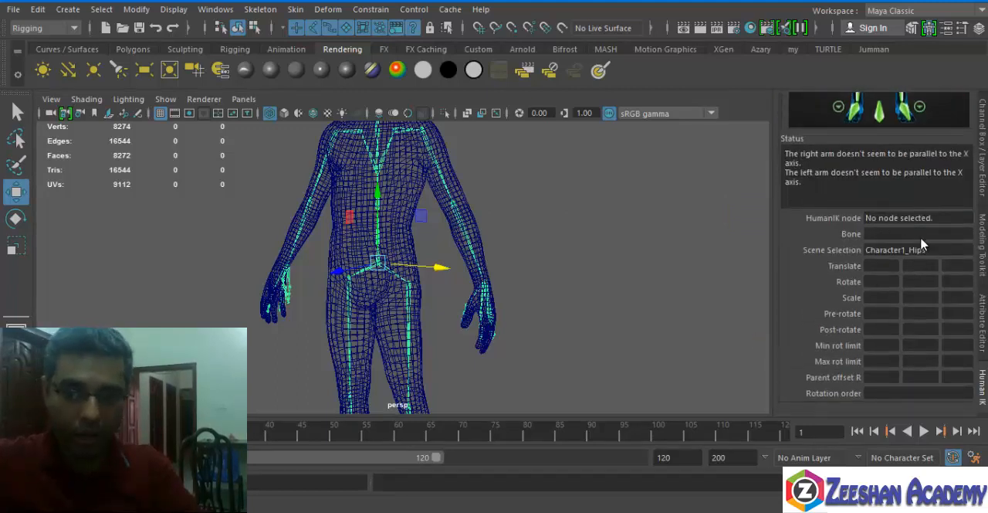
scroll(890, 158, up, 5)
click(897, 155)
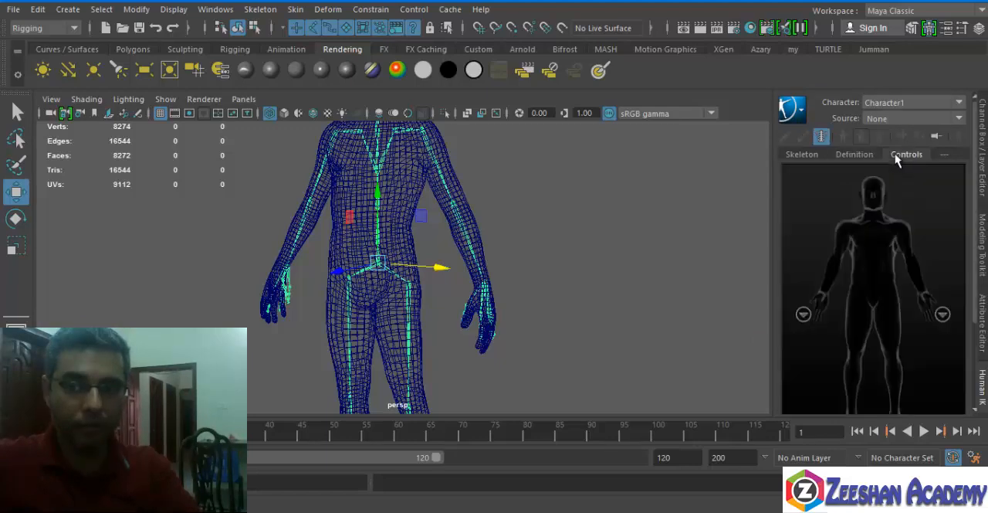
click(842, 153)
alt+middle_drag(442, 230, 453, 246)
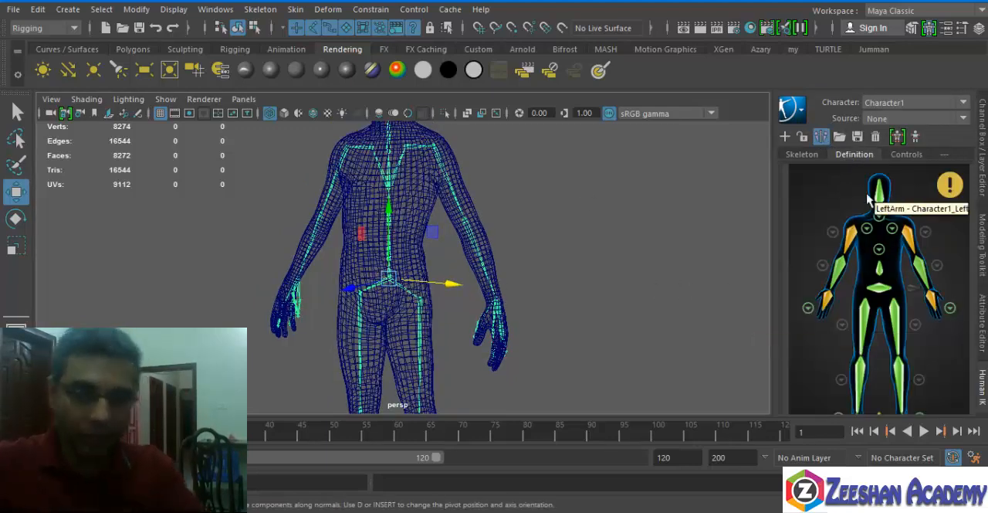
Set the character's source to Stance, and switch it to Control Rig to generate a control rig.
click(963, 119)
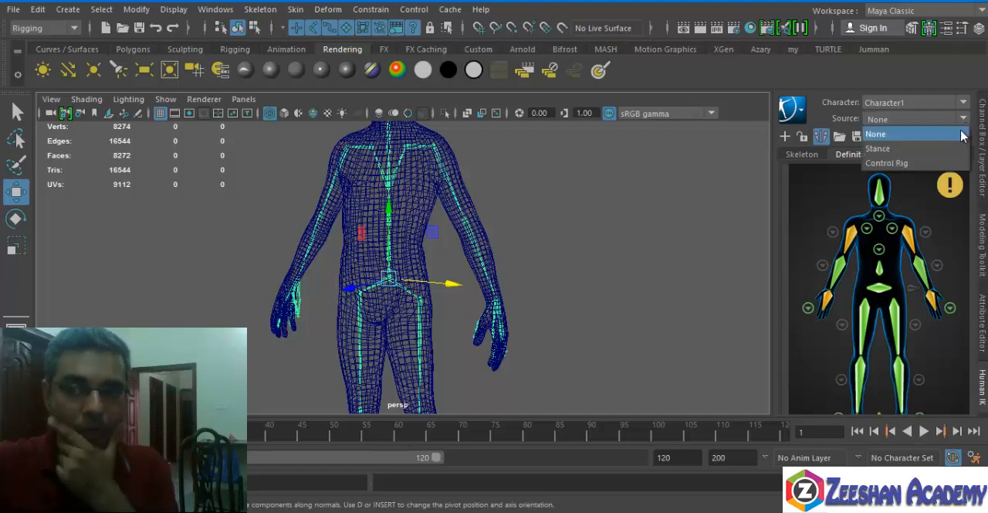
click(948, 144)
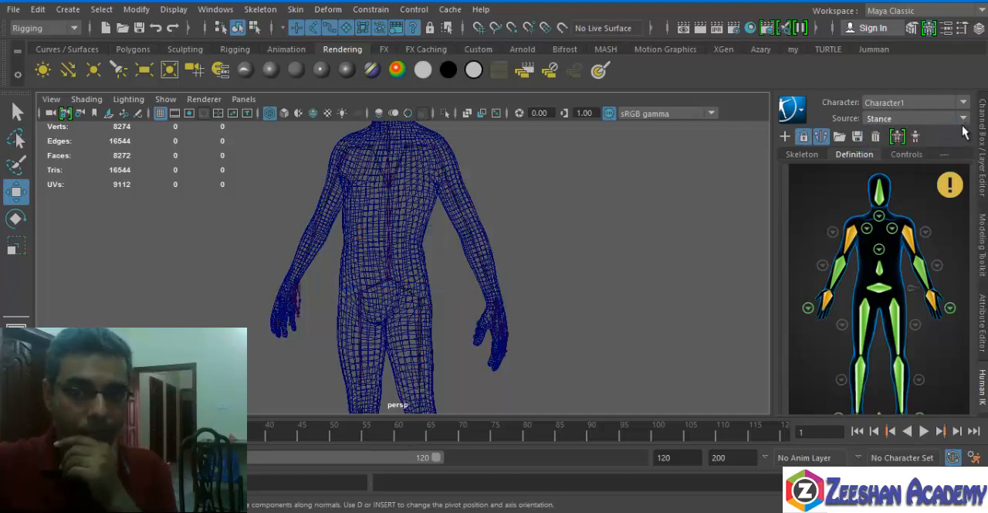
click(964, 119)
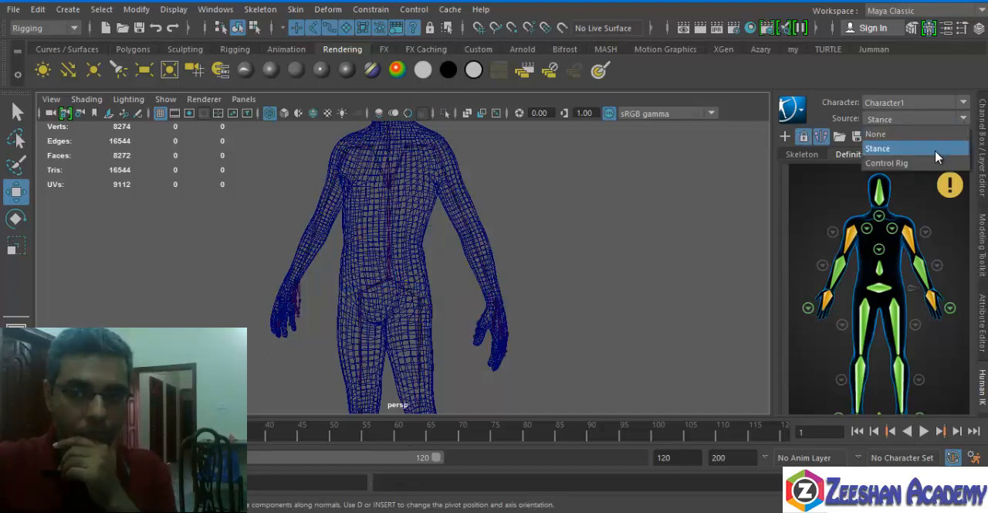
click(929, 163)
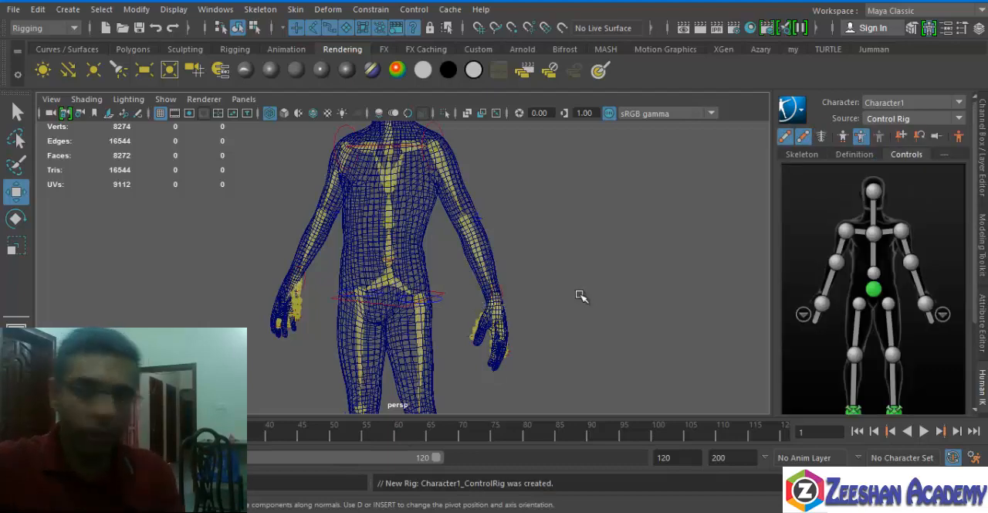
alt+drag(288, 237, 381, 334)
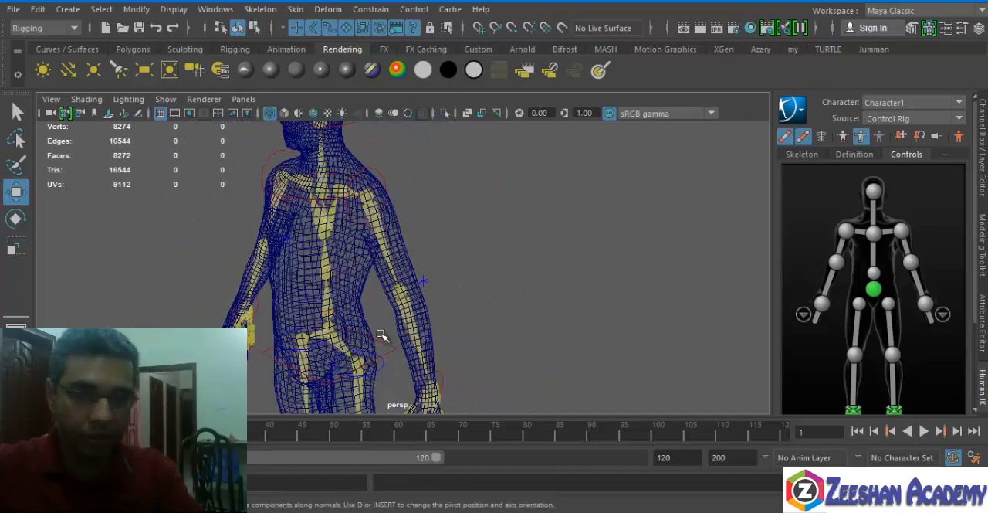
alt+drag(279, 304, 463, 264)
Select the left hand in the character definition, try moving its effector, and undo the move.
click(854, 154)
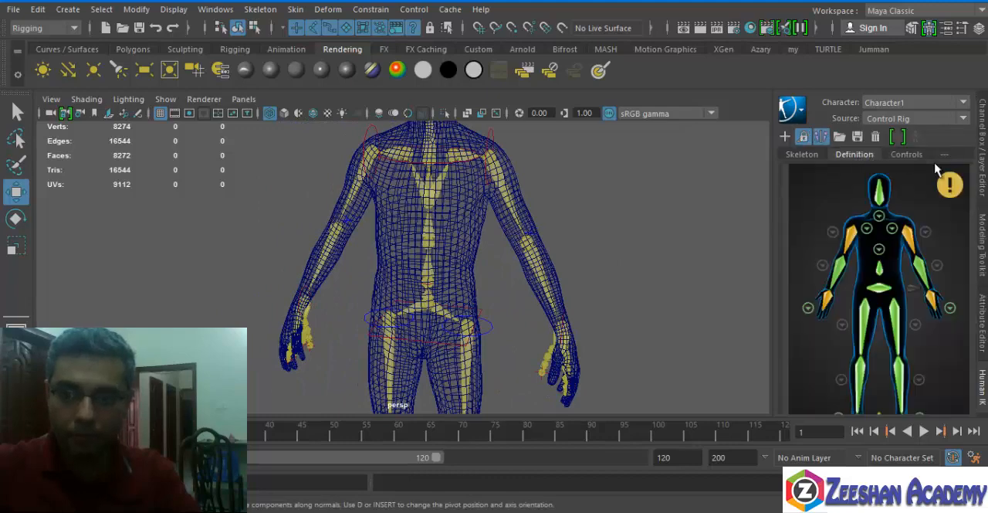
click(932, 301)
alt+drag(719, 344, 571, 339)
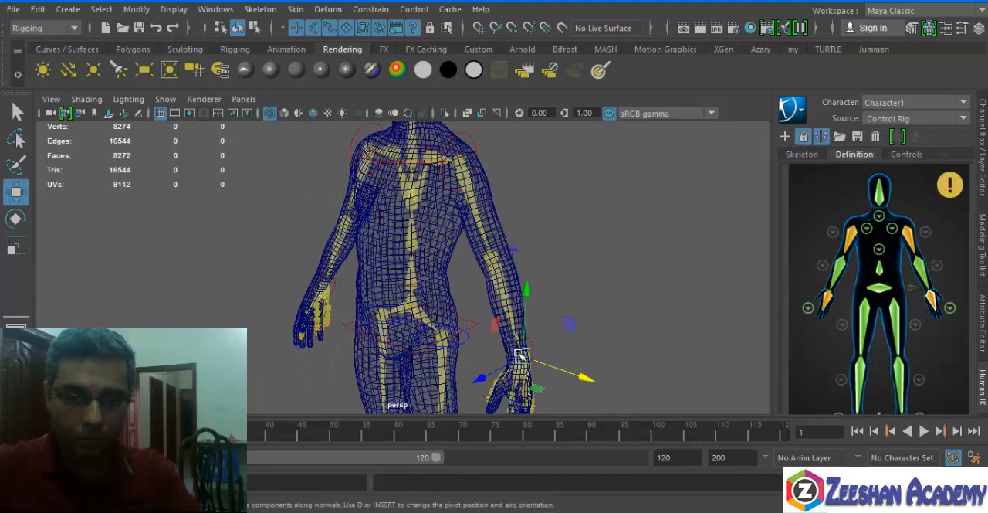
key(ctrl+z)
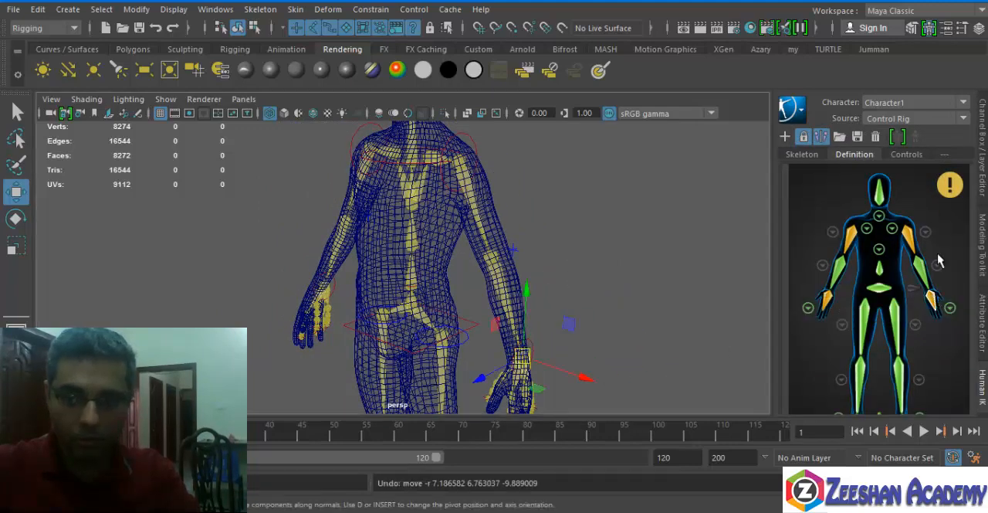
Test the control rig by pulling the left wrist effector toward the hips, and undo the moves.
click(908, 154)
click(924, 305)
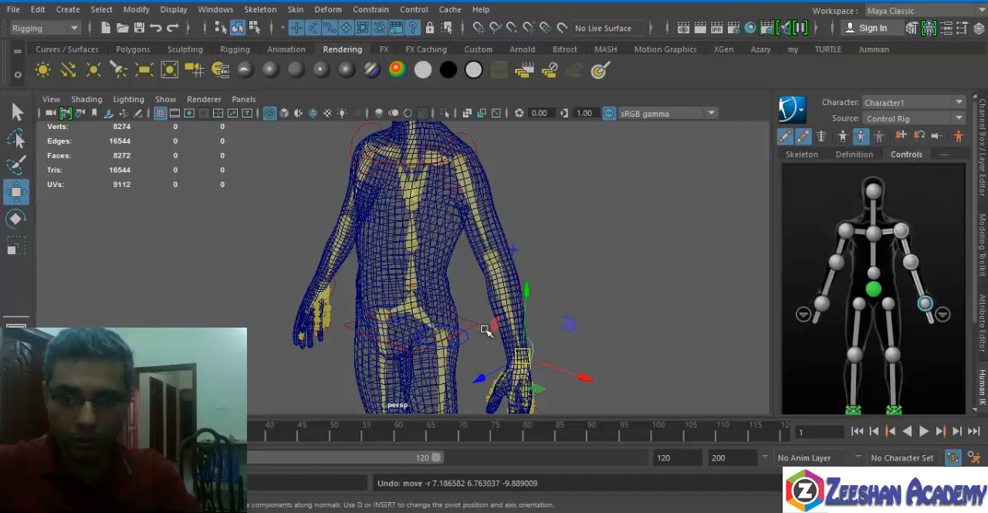
alt+middle_drag(488, 329, 484, 285)
drag(520, 306, 525, 287)
key(ctrl+z)
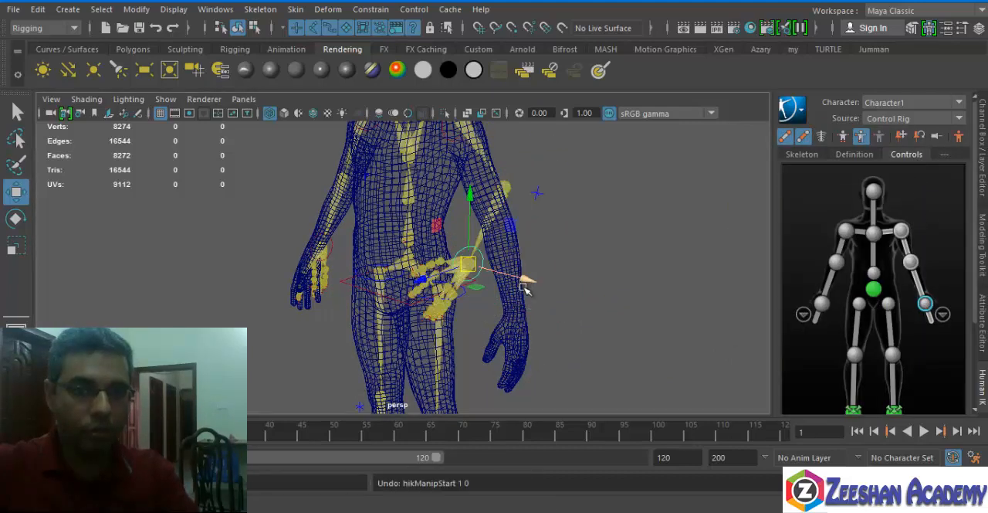
key(ctrl+z)
alt+middle_drag(503, 241, 503, 287)
alt+drag(503, 287, 568, 267)
Set the character's source to None.
click(918, 115)
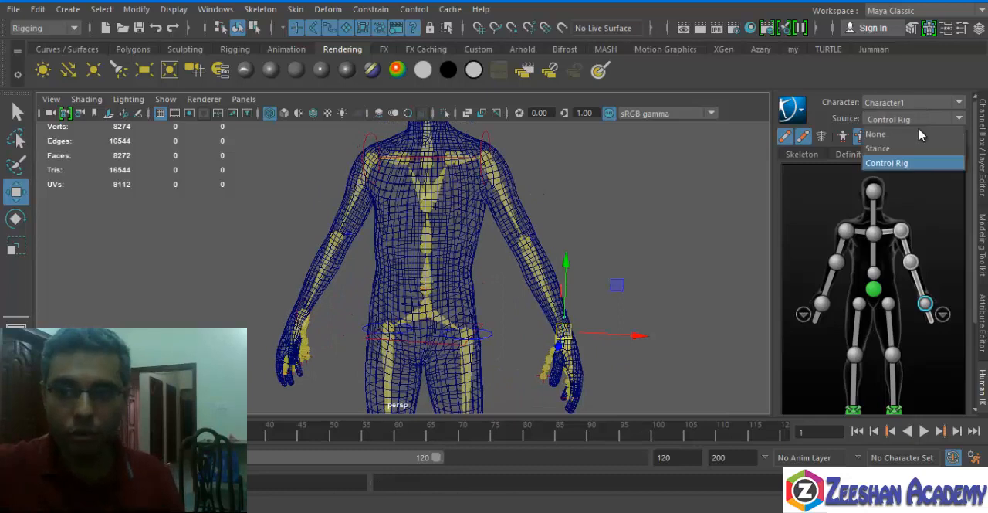
click(919, 134)
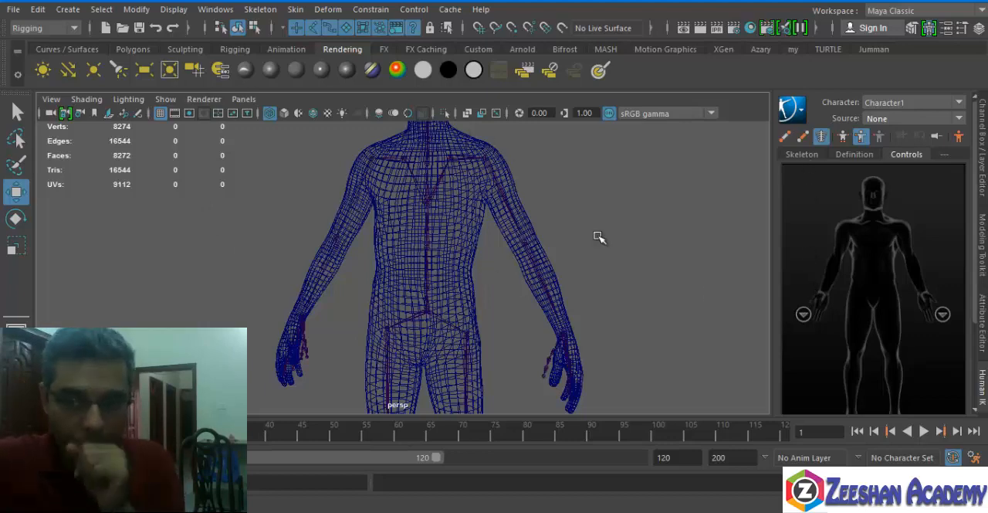
key(alt+Tab)
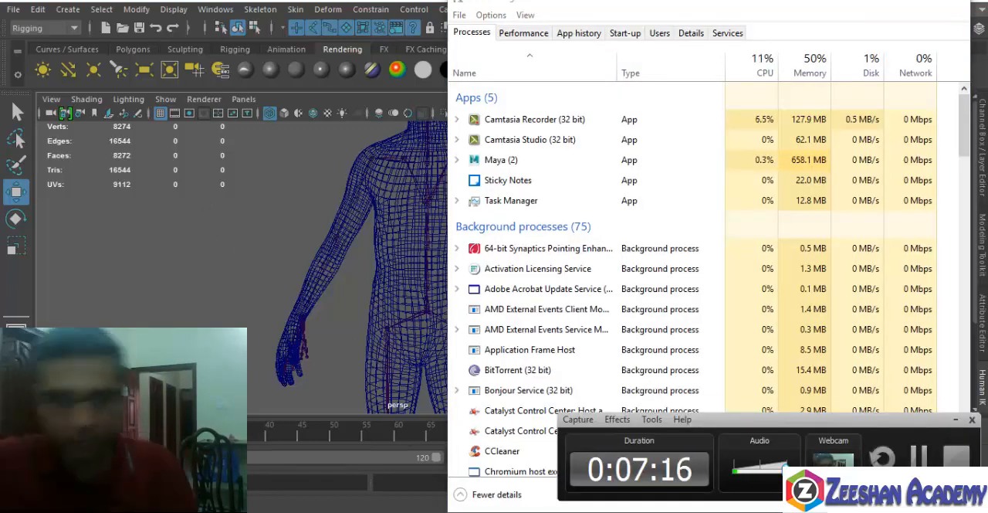
key(alt+Tab)
Select the skeleton's hips root joint and delete the whole skeleton, leaving the body mesh.
alt+middle_drag(419, 287, 387, 255)
alt+right_drag(387, 254, 404, 304)
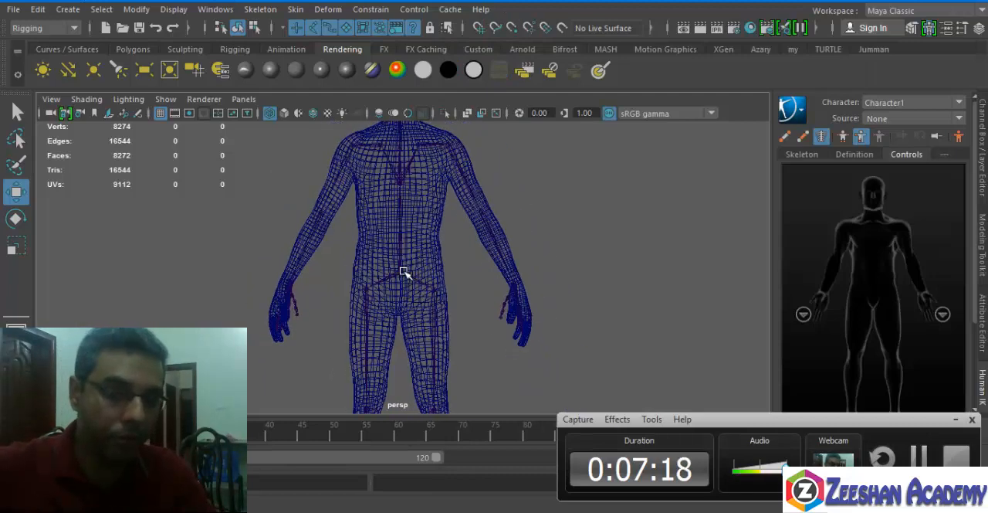
click(401, 272)
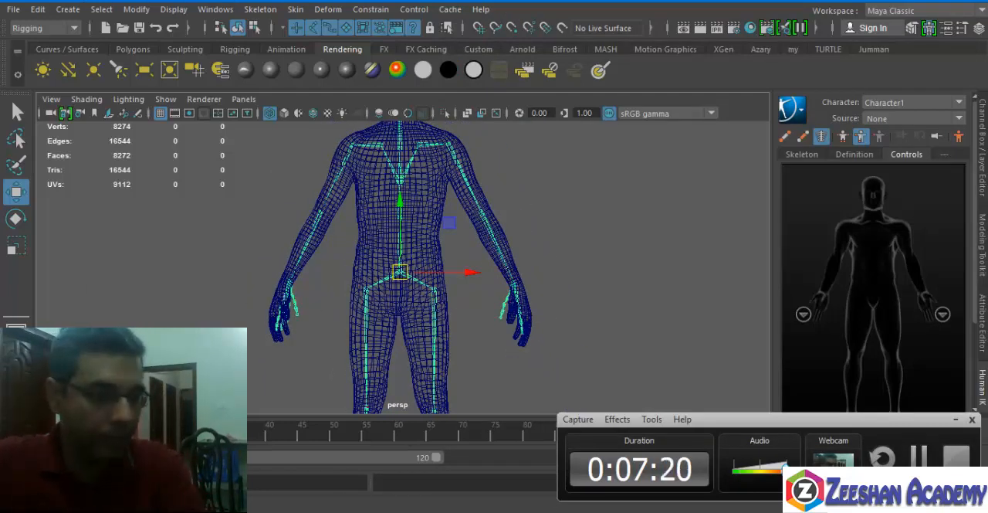
key(Delete)
Delete the leftover Character1 reference, control reference and full-body key group nodes in the Outliner, then select the HumanBody mesh.
key(space)
key(space)
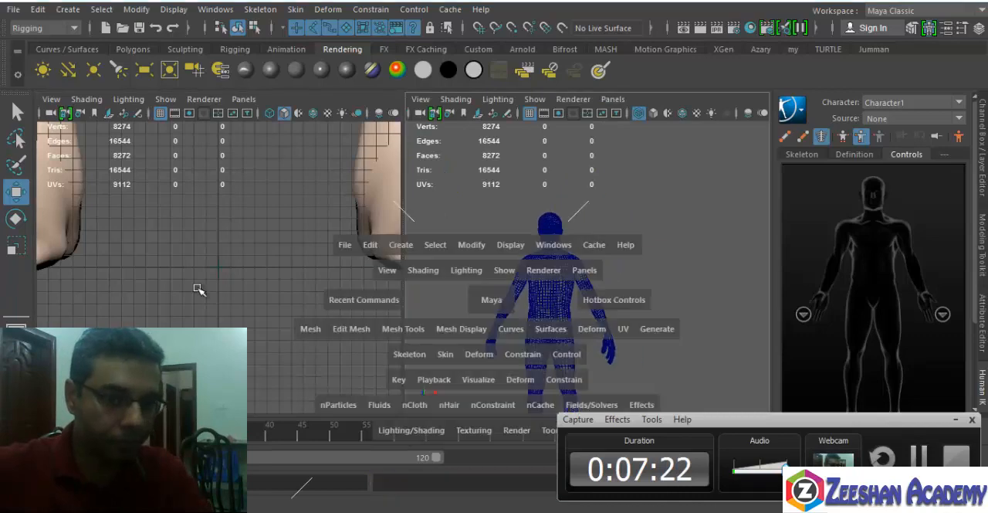
click(162, 10)
click(176, 49)
click(135, 9)
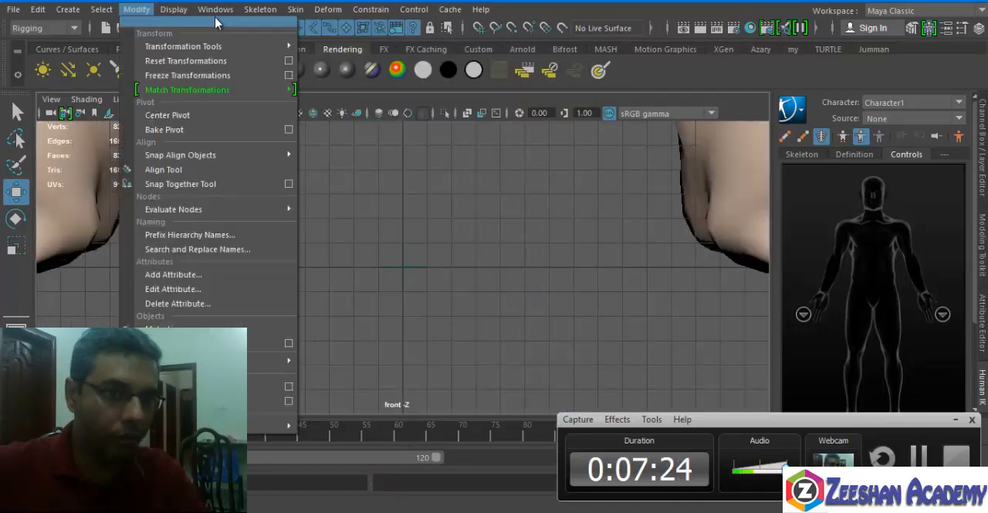
click(215, 9)
click(236, 167)
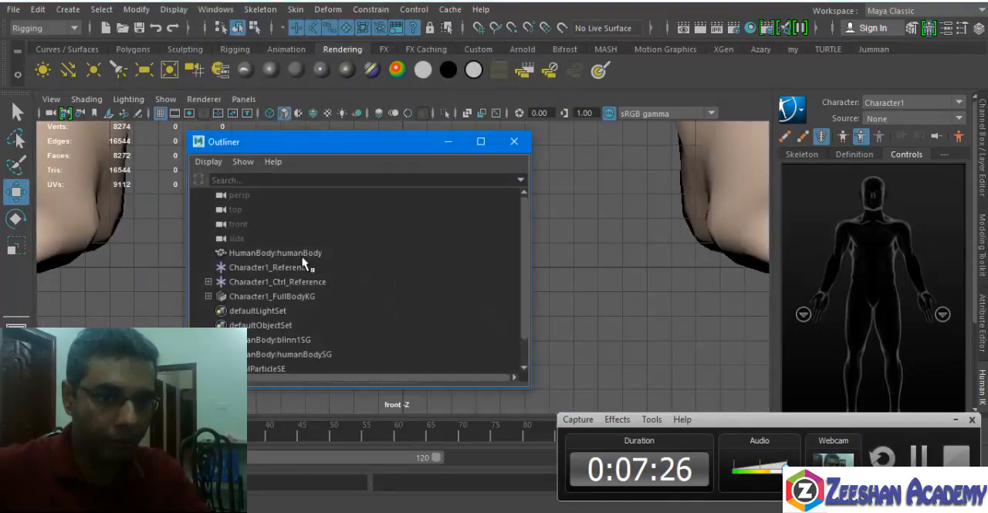
drag(305, 266, 307, 294)
ctrl+click(310, 295)
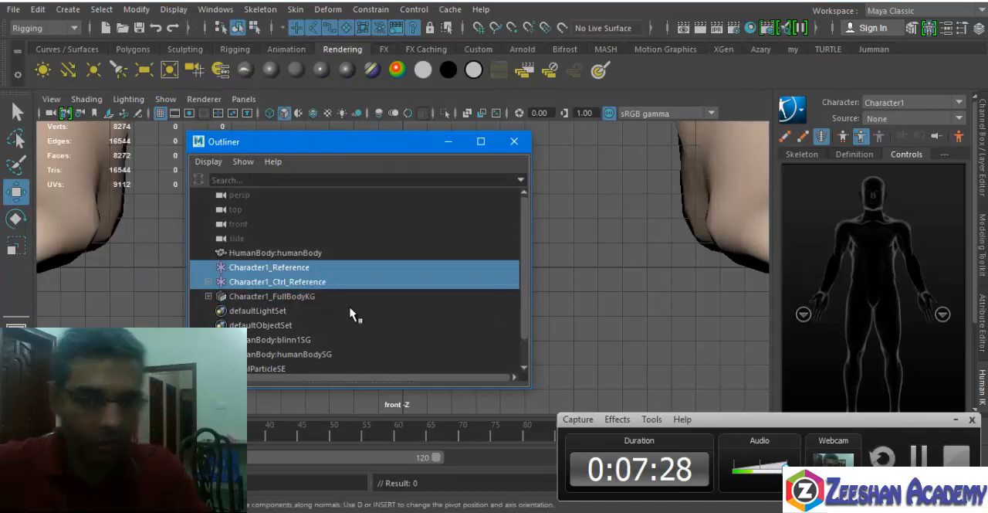
key(Delete)
click(321, 253)
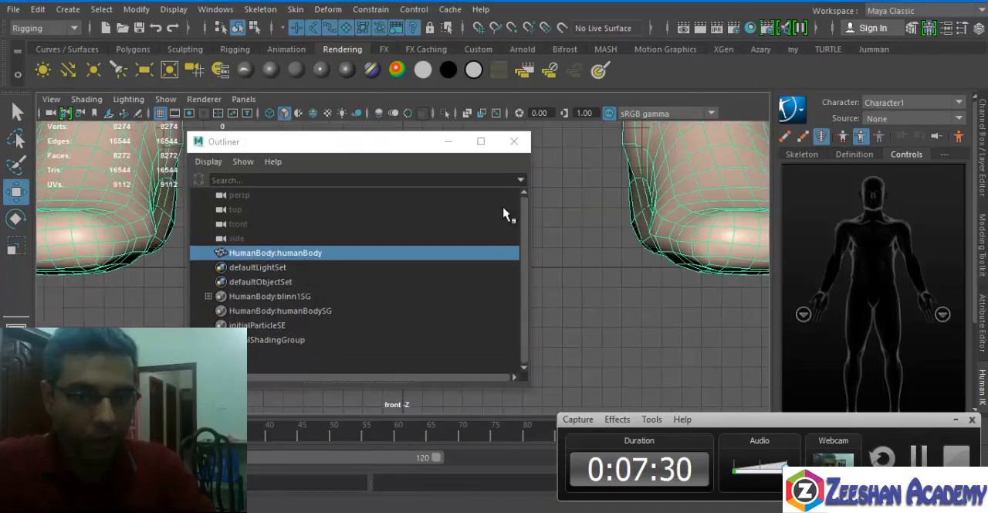
click(514, 143)
Examine the whole body mesh in the front and perspective views.
scroll(373, 204, down, 3)
alt+middle_drag(373, 204, 380, 343)
key(space)
click(525, 222)
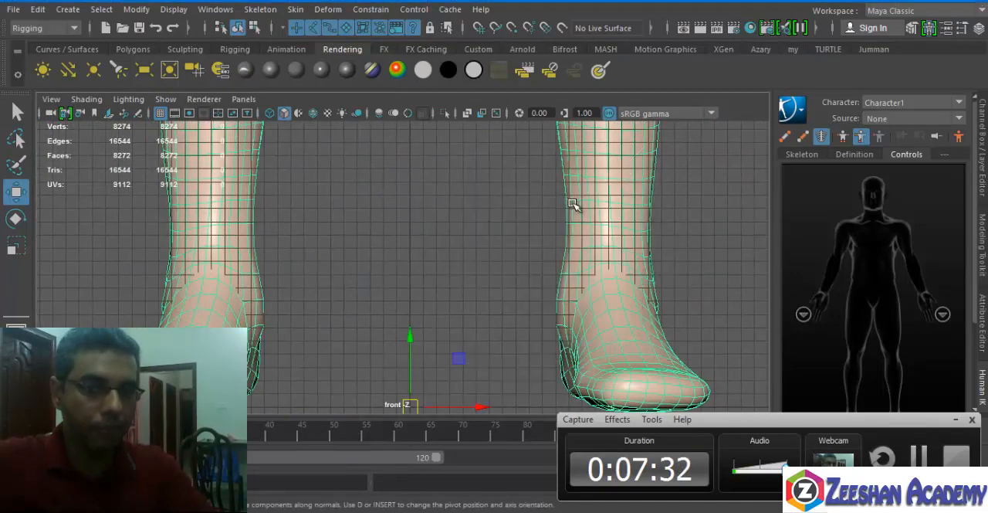
scroll(576, 204, down, 3)
scroll(458, 319, down, 4)
scroll(384, 304, up, 3)
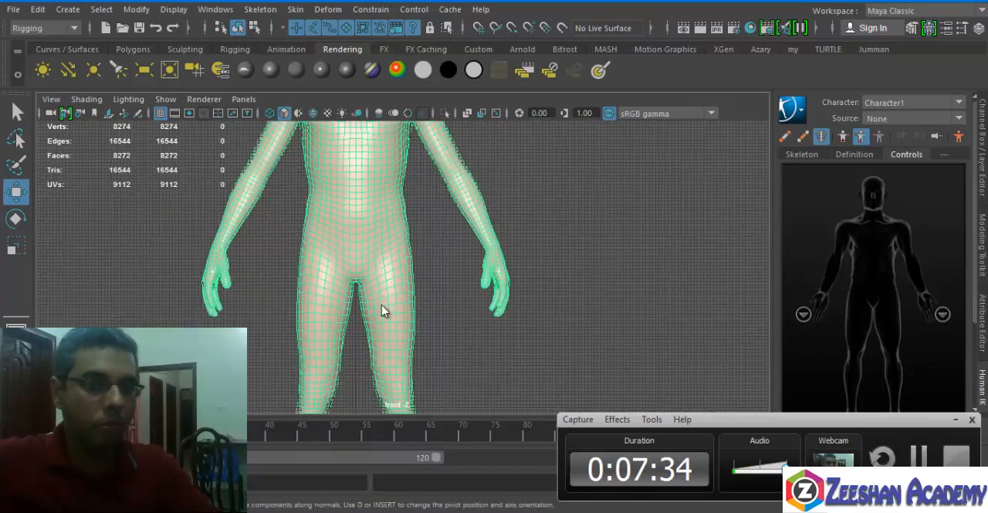
key(space)
click(384, 278)
key(f)
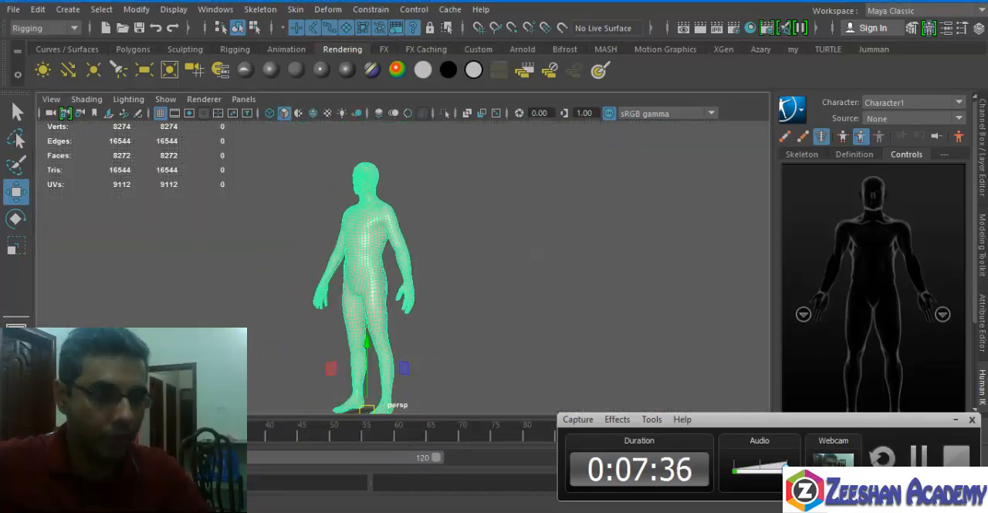
alt+middle_drag(396, 247, 395, 209)
alt+drag(396, 208, 427, 210)
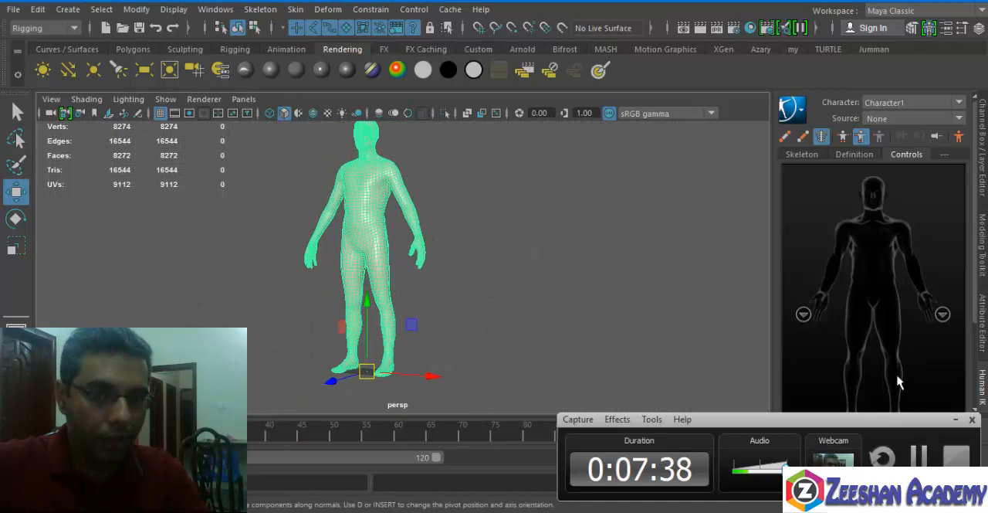
click(970, 421)
key(f)
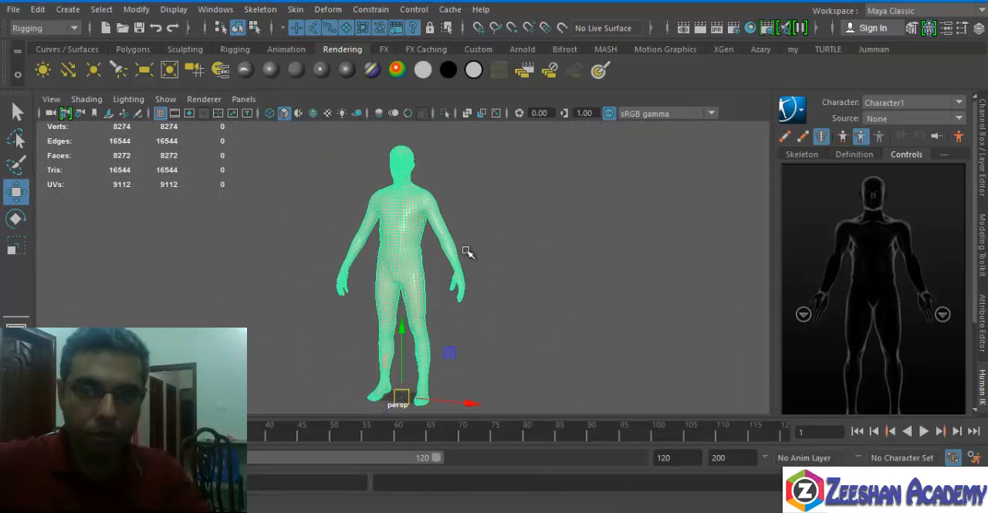
Review the HumanIK skeleton settings and character options for Character1.
click(216, 9)
mouse_move(260, 9)
click(298, 324)
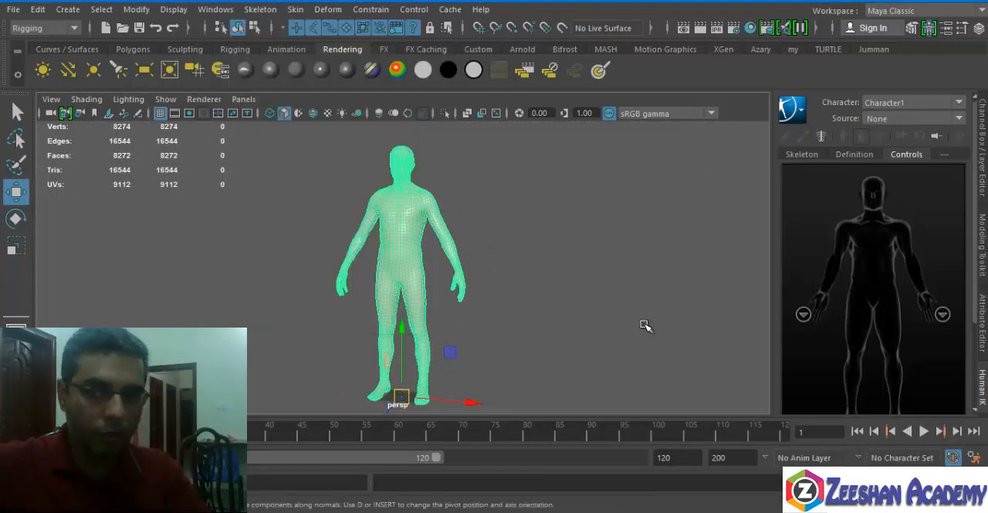
click(803, 161)
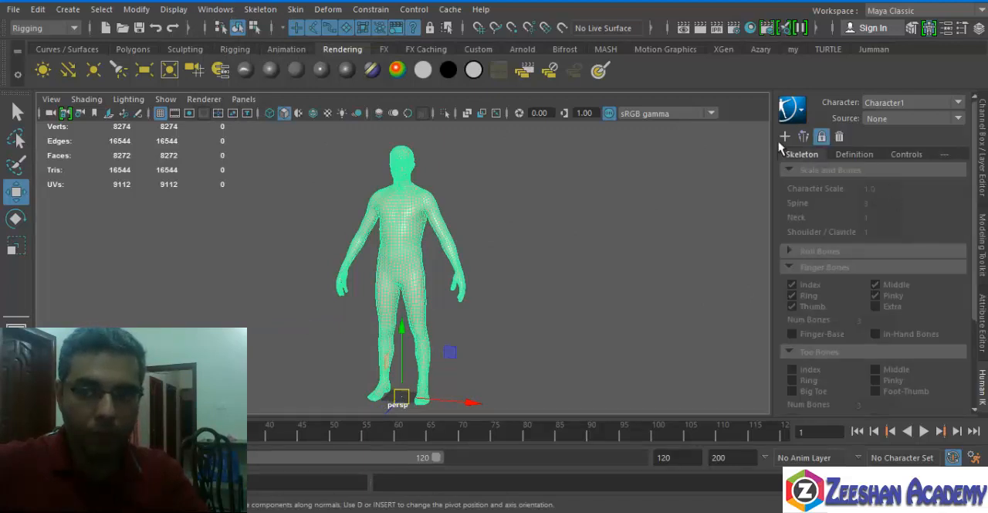
click(793, 109)
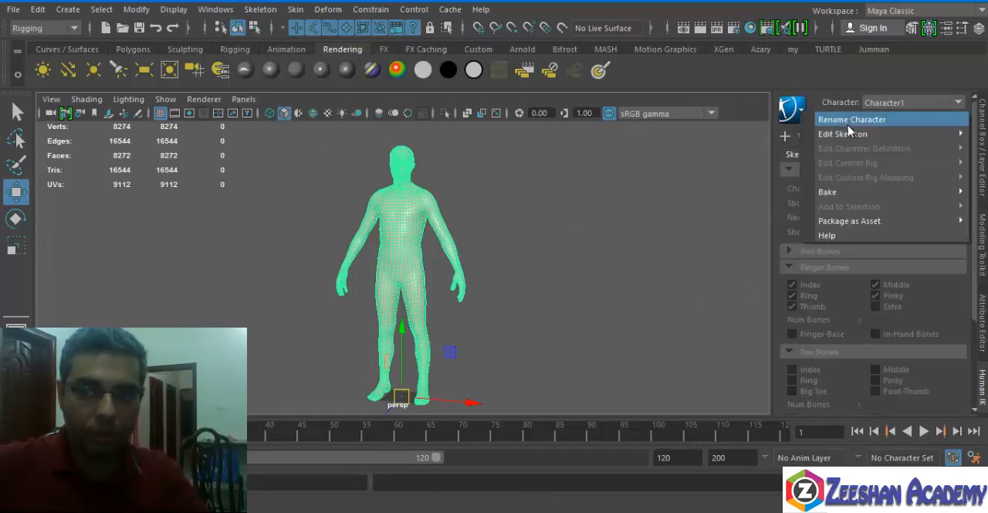
alt+drag(514, 231, 468, 235)
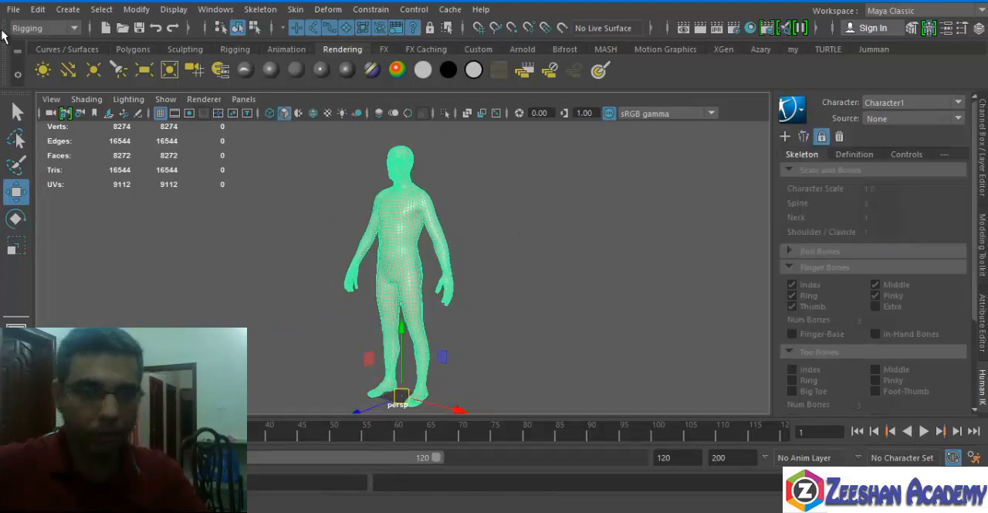
Start a new scene and import the HumanBody.ma mesh from the Bipeds sculpting base meshes.
click(106, 28)
click(491, 261)
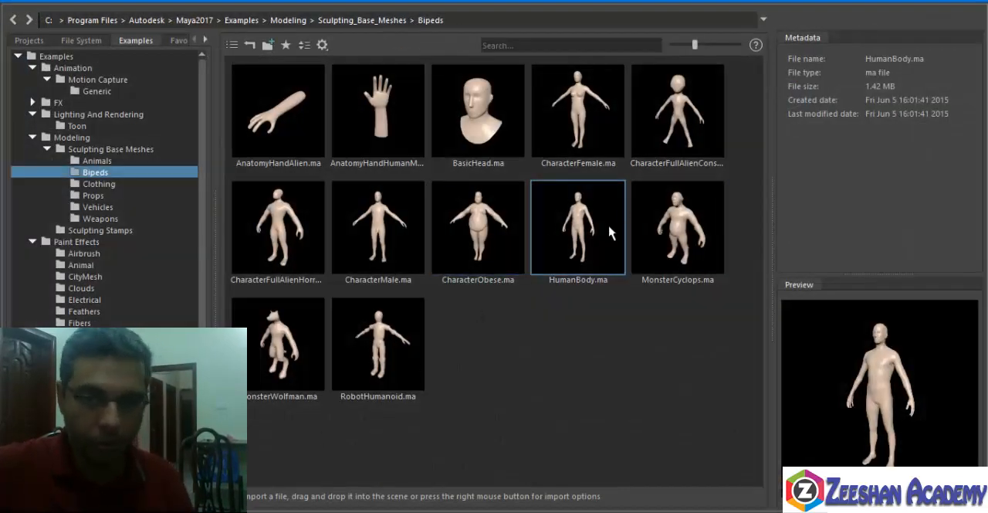
right_click(574, 228)
click(623, 236)
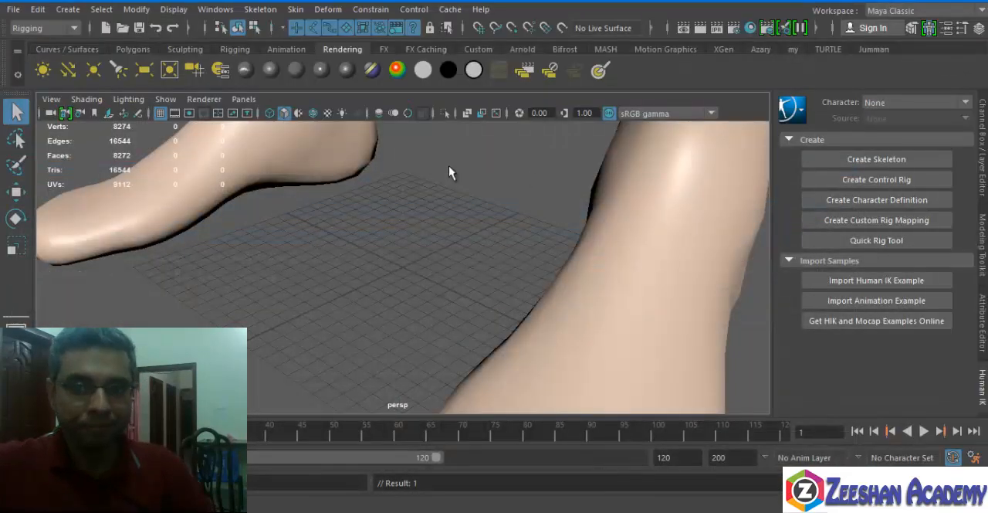
alt+right_drag(449, 166, 355, 303)
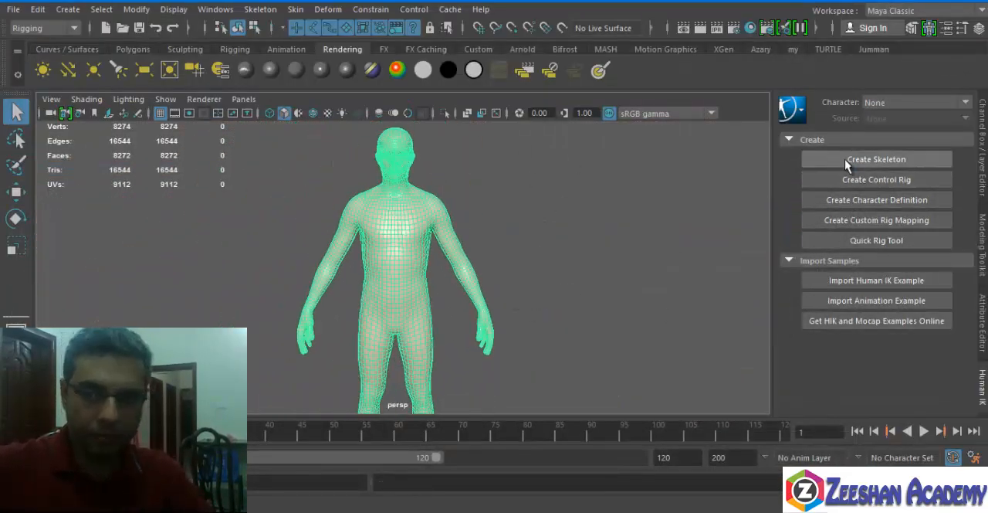
Create a new HumanIK skeleton for the body and show the scene in wireframe.
click(216, 9)
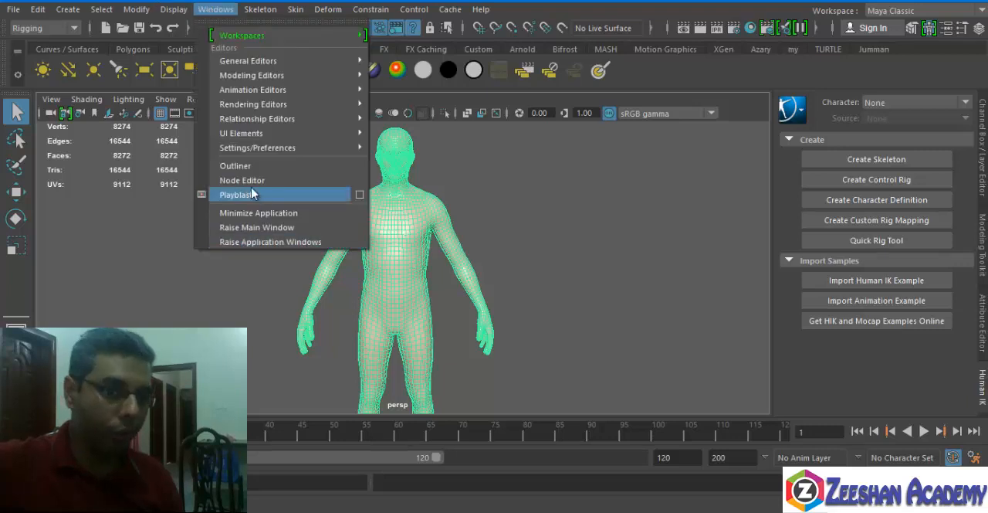
click(256, 11)
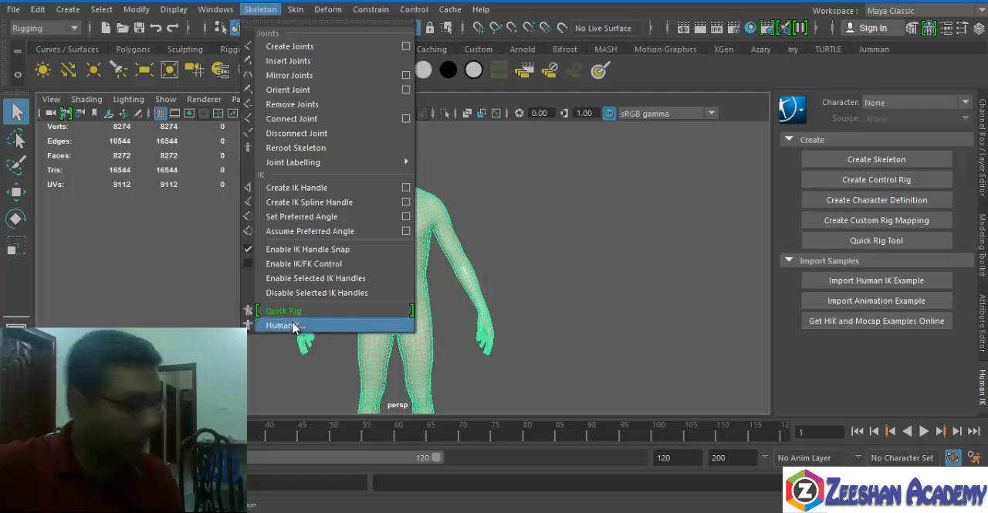
click(857, 387)
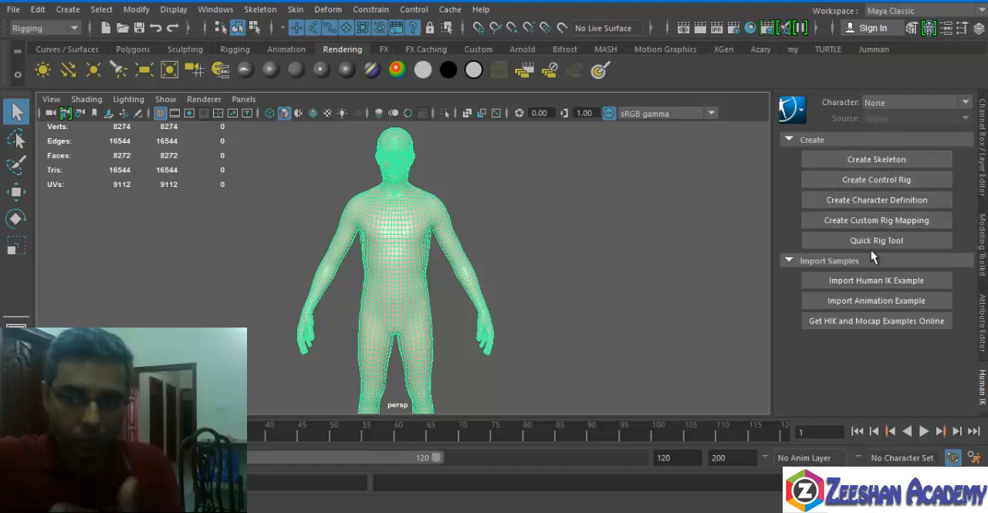
click(875, 162)
scroll(533, 280, up, 3)
alt+drag(534, 280, 431, 286)
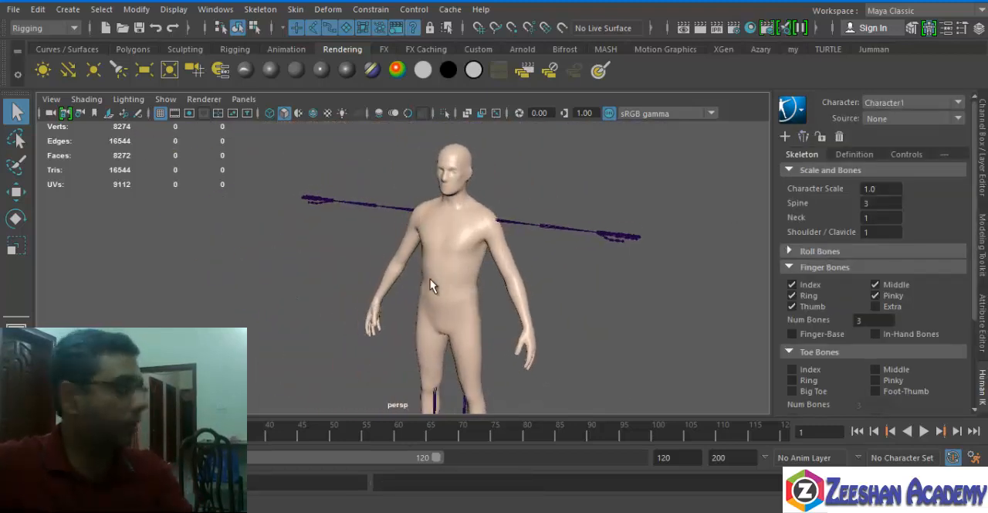
key(4)
alt+right_drag(399, 295, 486, 288)
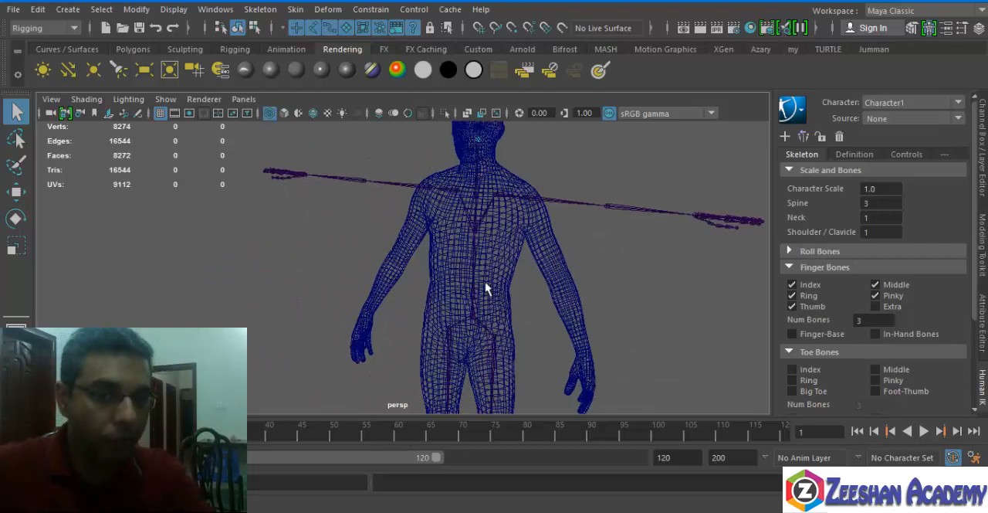
Try rotating the left clavicle joint down toward the mesh arm, and undo the rotation.
click(511, 197)
alt+drag(511, 197, 536, 234)
alt+right_drag(536, 234, 602, 237)
alt+middle_drag(603, 237, 501, 285)
alt+drag(502, 285, 494, 220)
key(e)
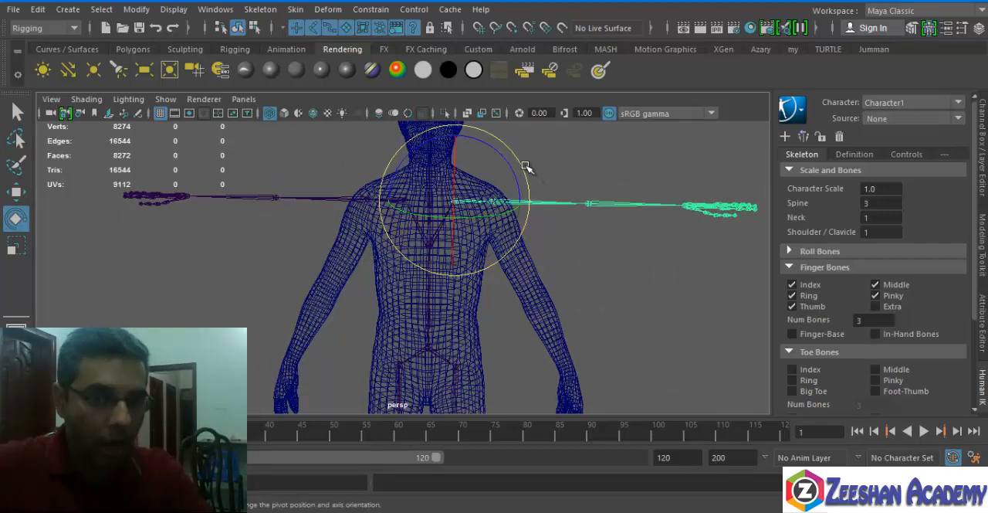
drag(525, 166, 518, 228)
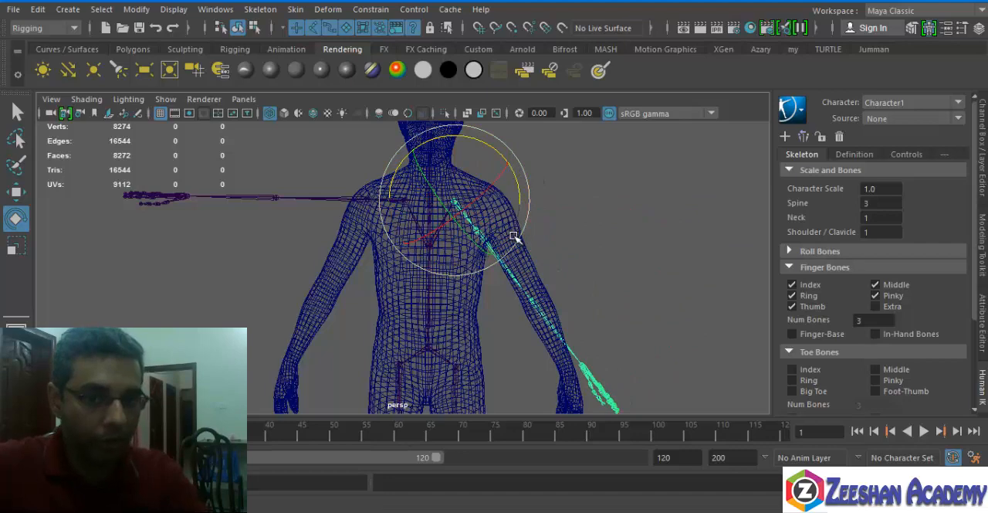
key(ctrl+z)
Rotate the left upper arm joint down so the arm bones follow the mesh arm, and select the forearm joint.
click(538, 203)
drag(546, 162, 562, 244)
alt+middle_drag(557, 283, 532, 245)
click(501, 259)
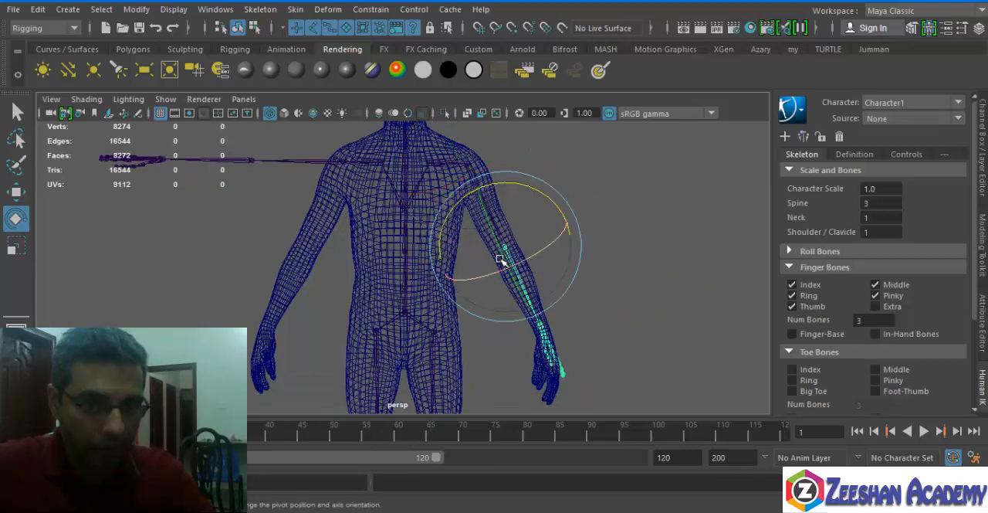
alt+drag(501, 255, 470, 220)
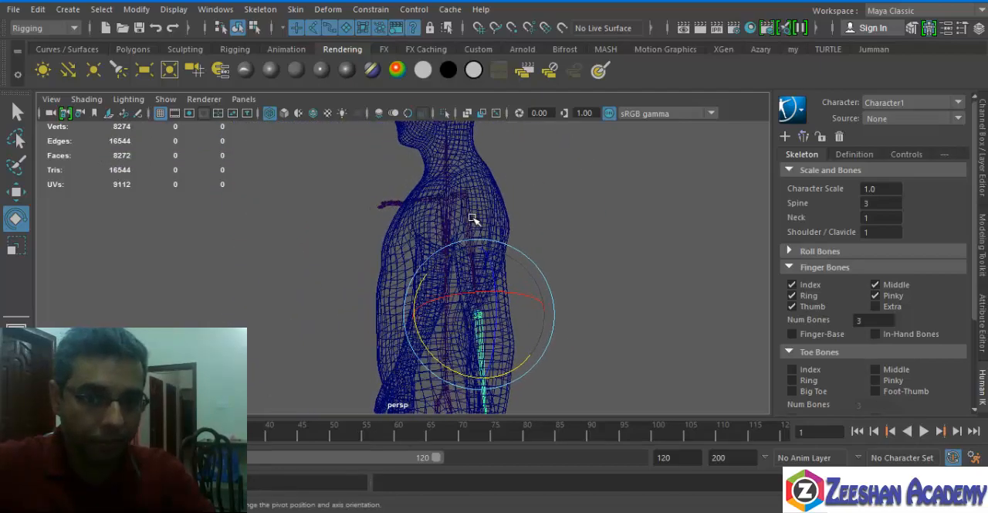
Adjust the left upper arm joint's depth with the Move tool to line it up inside the mesh arm.
click(467, 209)
click(466, 209)
key(w)
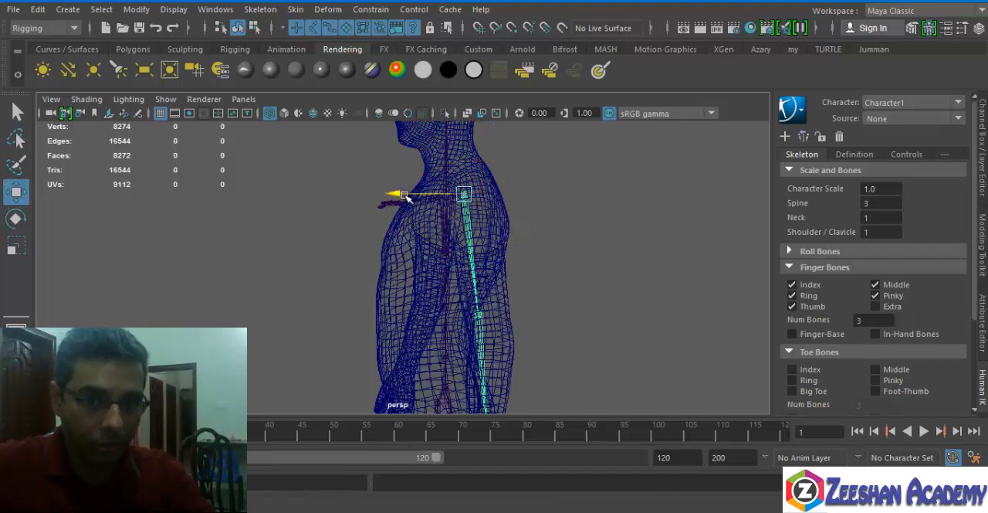
alt+middle_drag(473, 311, 462, 207)
scroll(538, 195, up, 4)
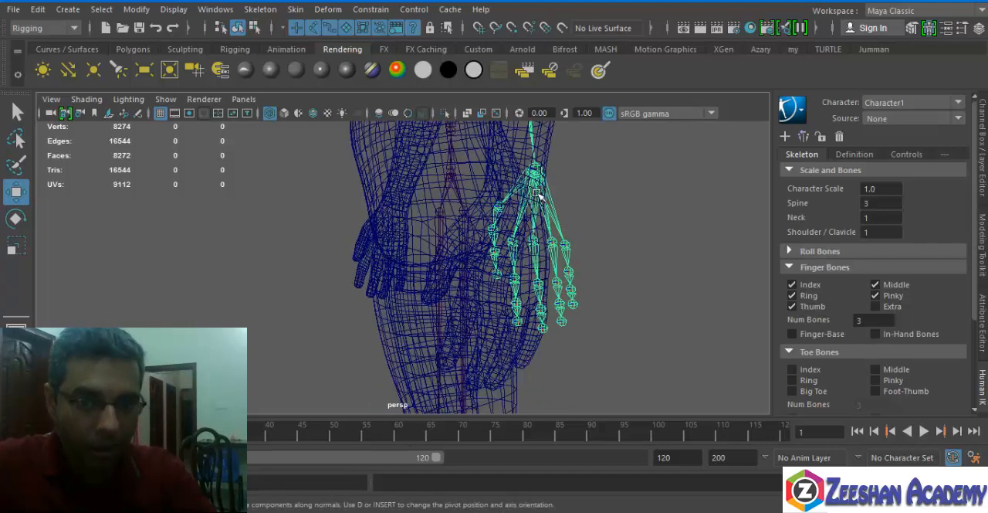
Rotate the left wrist joint so the hand and finger bones follow the angle of the mesh hand.
alt+drag(543, 230, 510, 309)
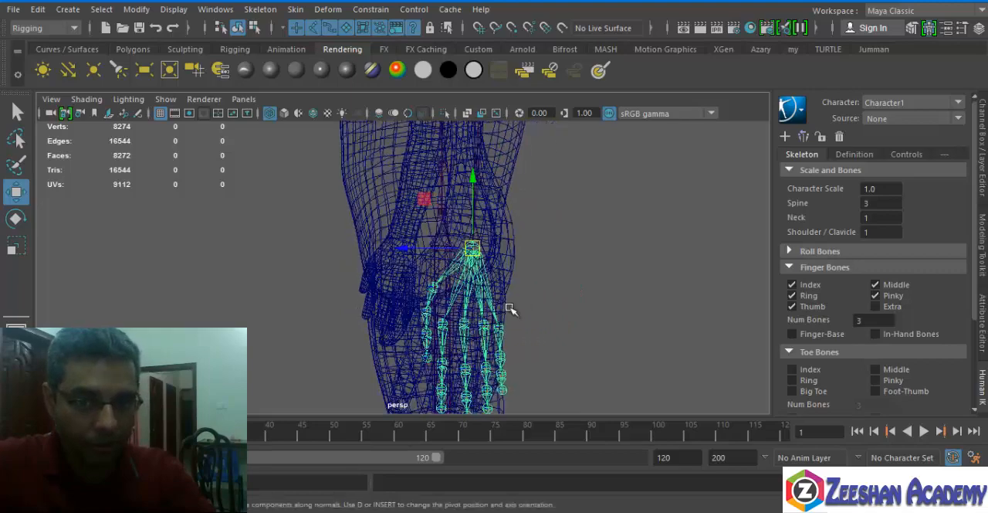
alt+drag(350, 266, 402, 255)
key(e)
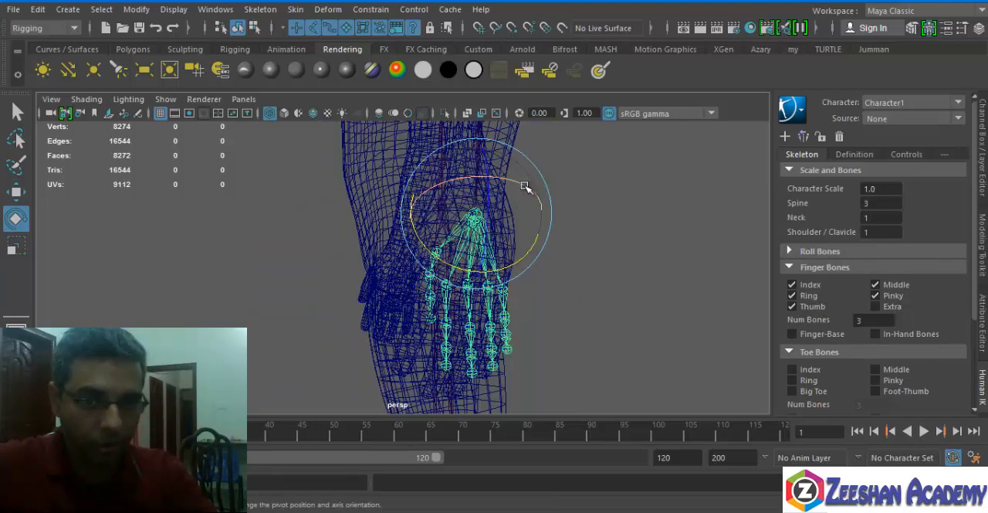
drag(525, 188, 581, 223)
alt+drag(523, 198, 569, 229)
key(w)
key(e)
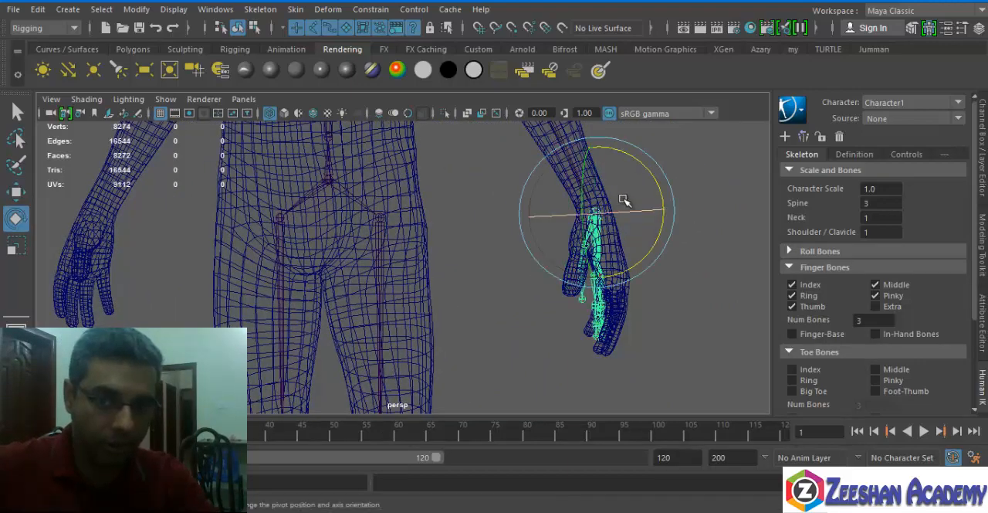
drag(655, 183, 665, 168)
alt+right_drag(665, 168, 687, 228)
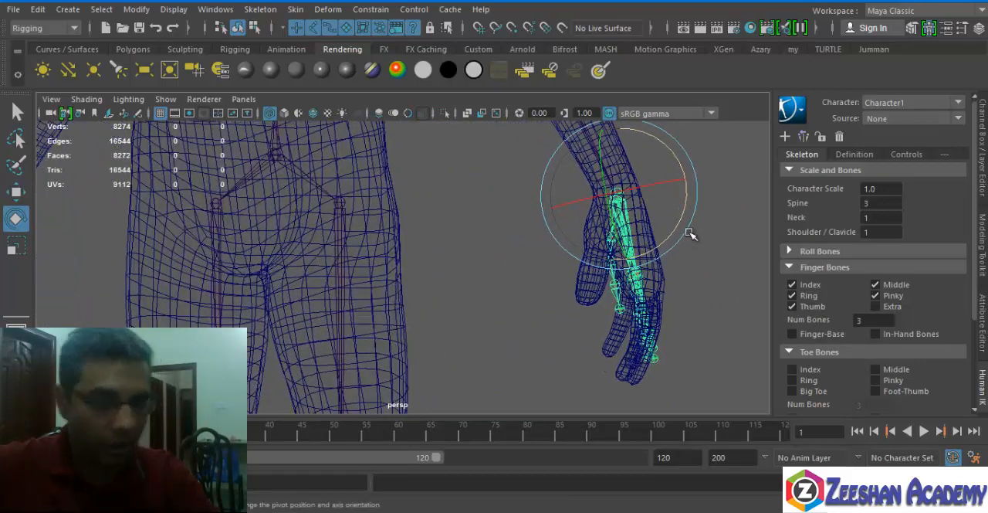
Select the left upper leg joint and move it sideways to fit inside the mesh thigh.
alt+middle_drag(582, 301, 461, 215)
click(566, 246)
alt+right_drag(611, 265, 484, 309)
alt+middle_drag(483, 309, 448, 199)
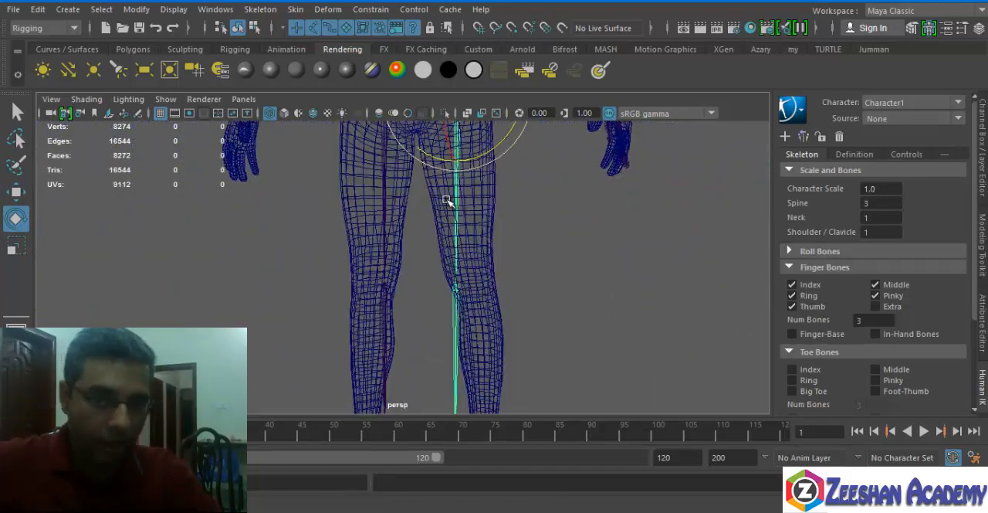
alt+right_drag(447, 198, 417, 193)
key(w)
drag(517, 137, 526, 135)
alt+drag(503, 181, 477, 211)
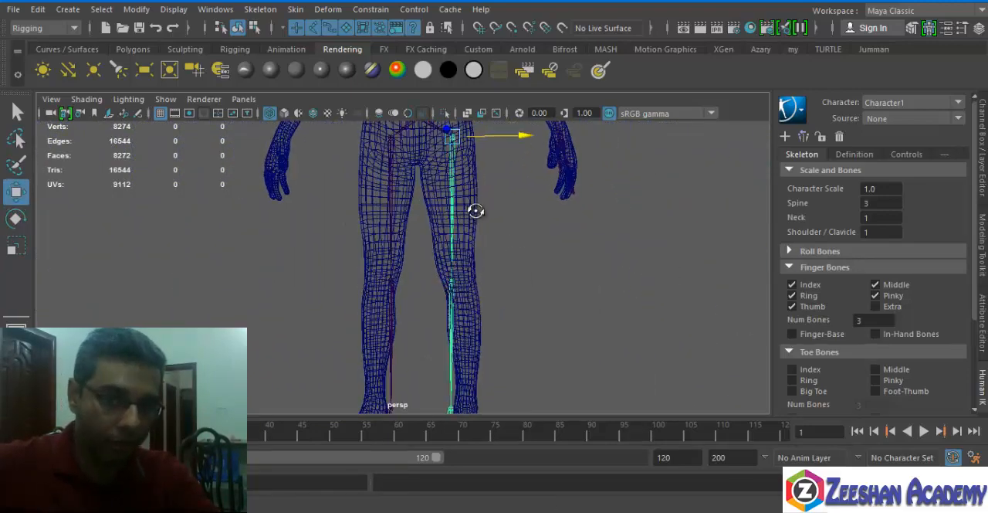
Rotate the left leg joints so the thigh and shin bones follow the mesh leg.
key(e)
drag(516, 157, 519, 158)
alt+middle_drag(513, 242, 509, 312)
alt+drag(510, 312, 309, 311)
alt+middle_drag(309, 311, 370, 152)
alt+drag(370, 152, 402, 172)
drag(389, 229, 431, 231)
drag(440, 199, 458, 230)
alt+middle_drag(452, 226, 446, 313)
alt+drag(346, 284, 474, 247)
alt+middle_drag(444, 189, 425, 205)
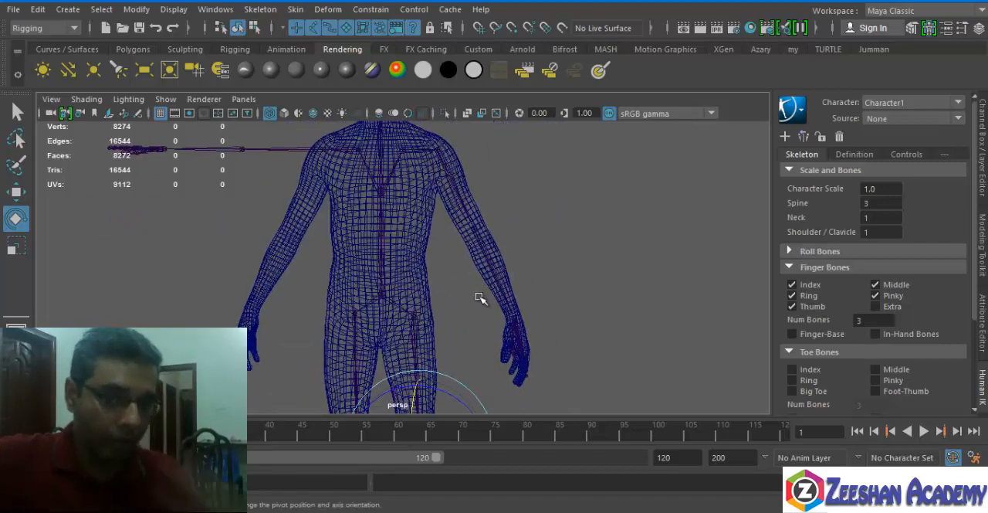
click(390, 303)
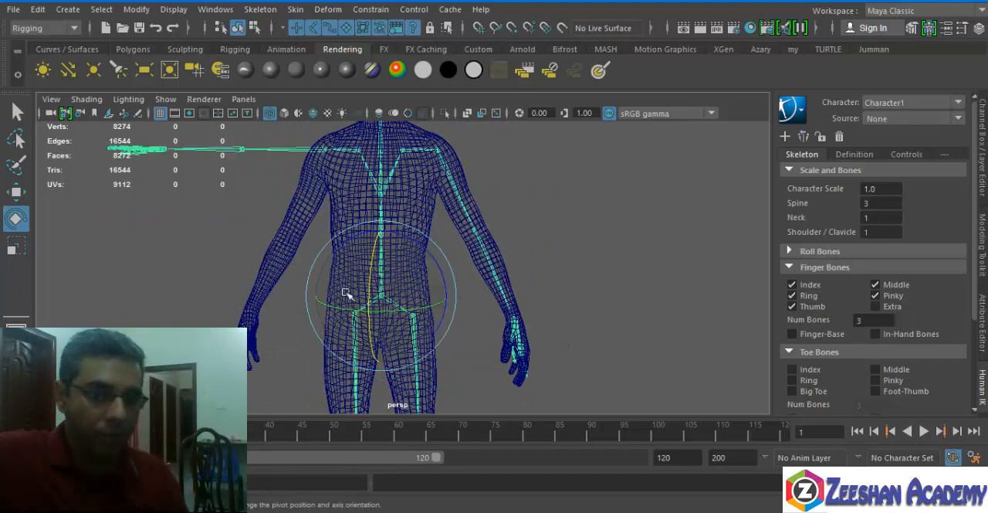
click(801, 144)
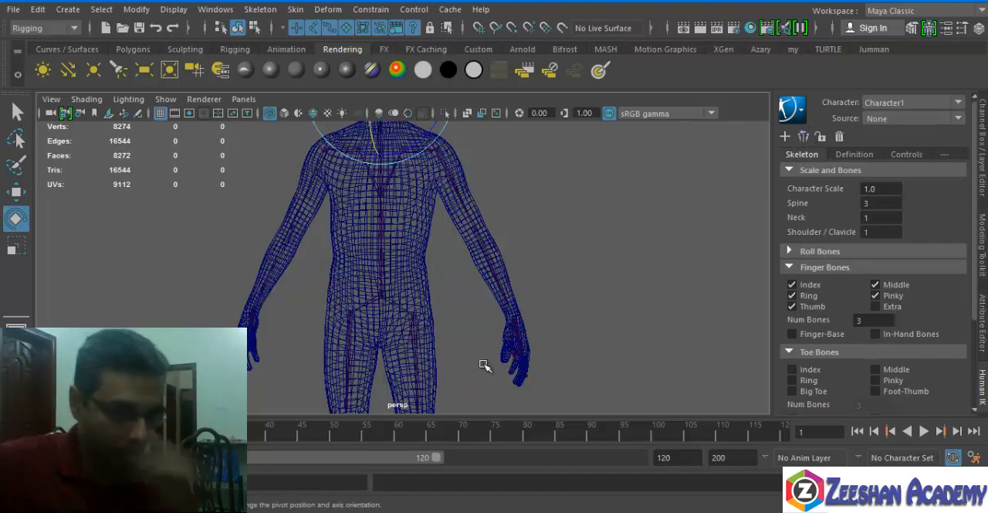
alt+middle_drag(438, 305, 444, 363)
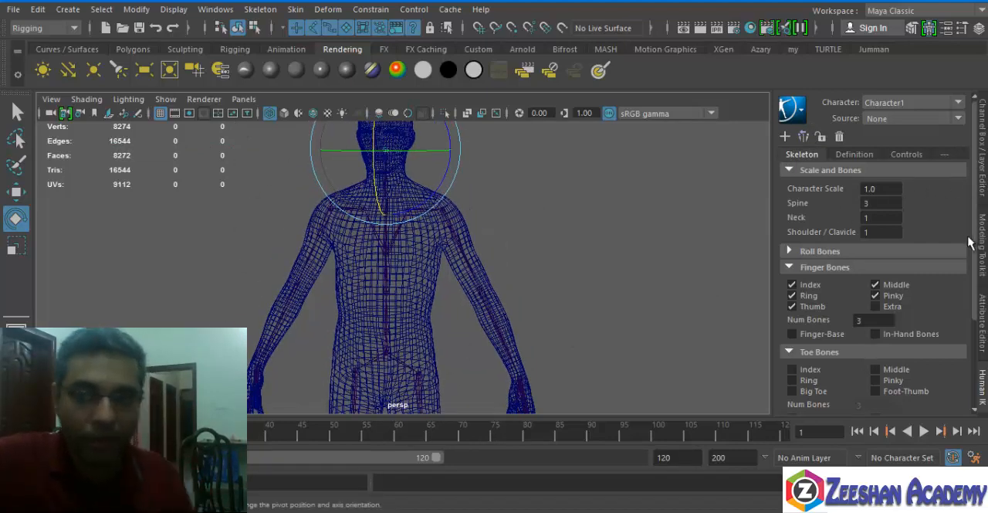
click(851, 154)
click(803, 155)
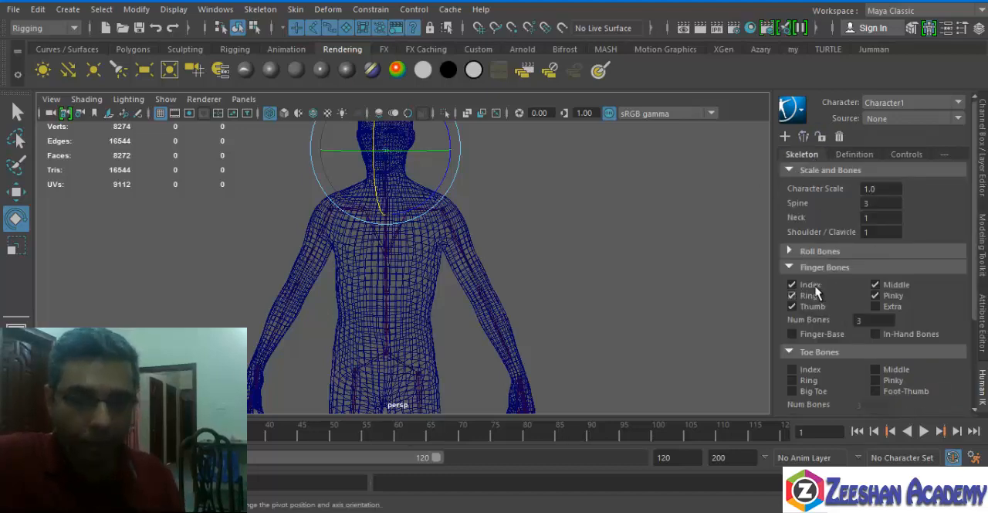
Toggle the skeleton's finger bones off and back on, leaving Index, Middle, Ring, Pinky and Thumb enabled and Extra disabled.
scroll(356, 254, up, 8)
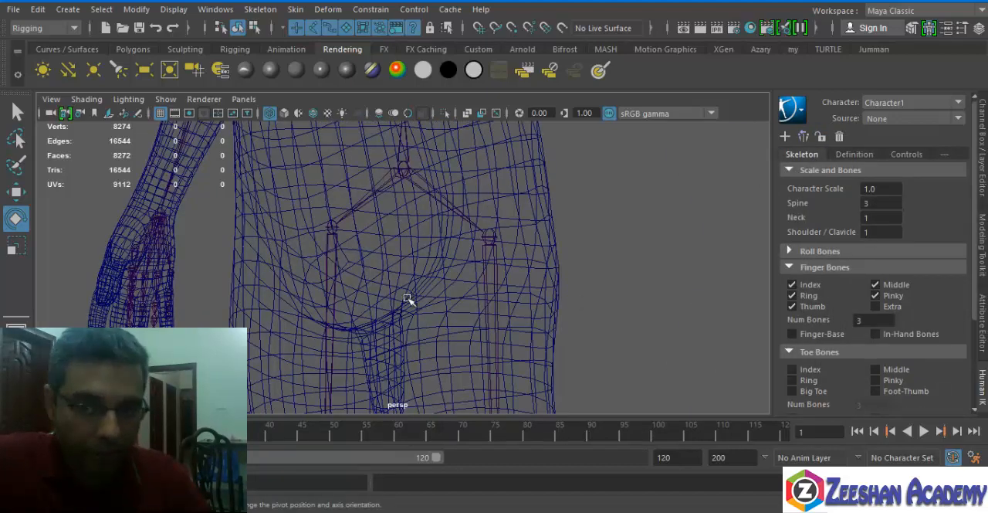
alt+drag(408, 299, 467, 162)
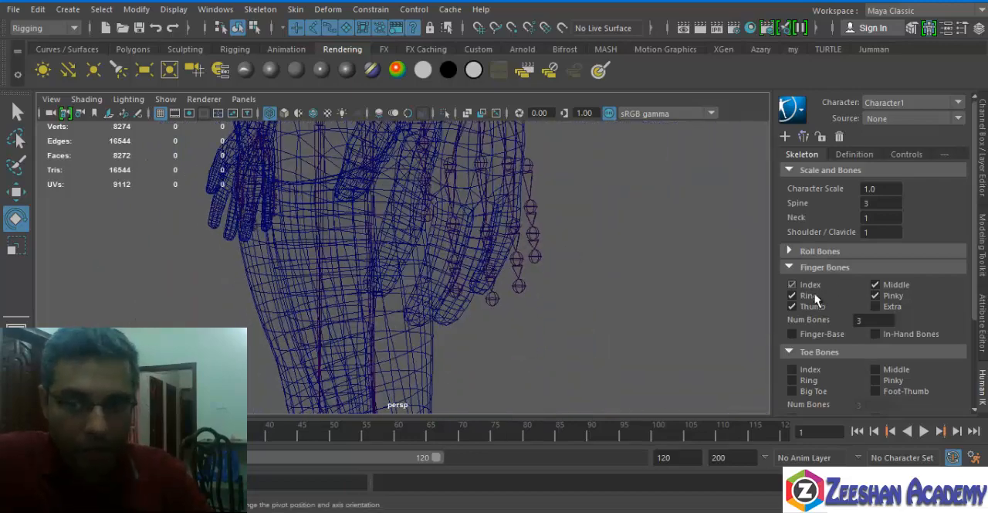
click(897, 288)
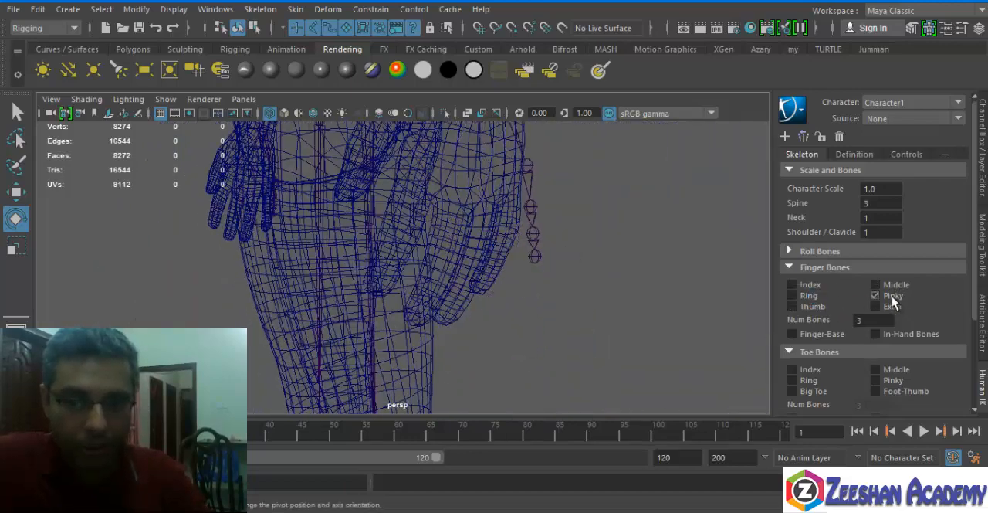
click(893, 298)
alt+drag(624, 253, 502, 292)
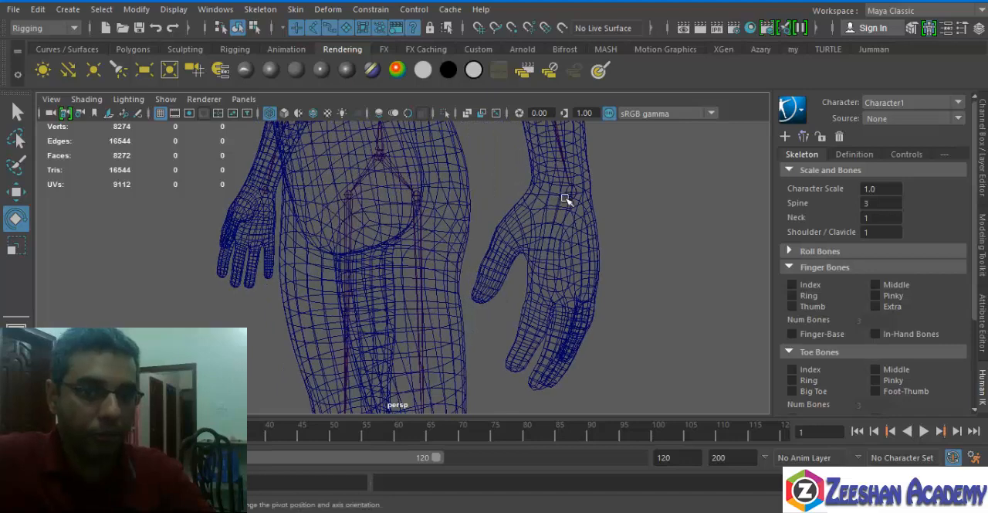
click(577, 197)
alt+drag(600, 231, 550, 252)
click(817, 291)
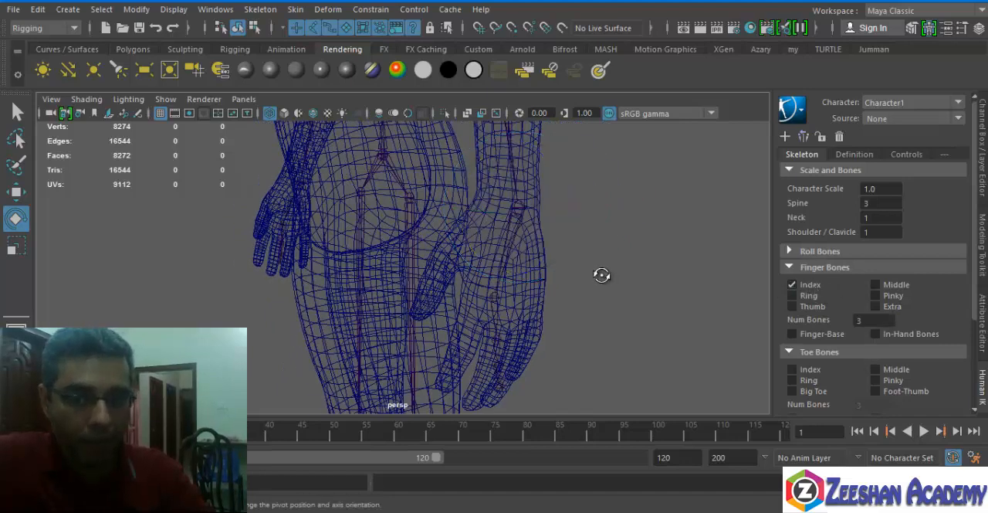
alt+drag(600, 273, 598, 269)
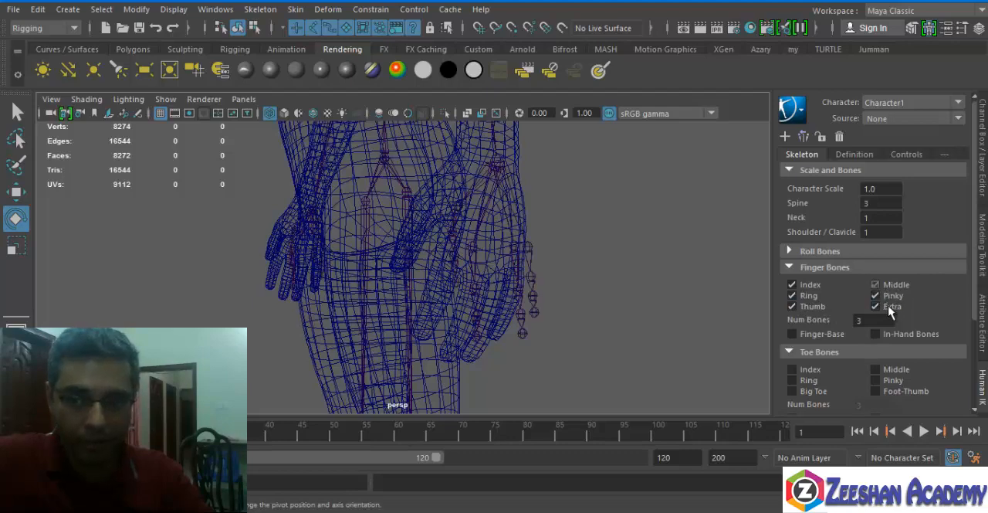
alt+drag(454, 286, 558, 261)
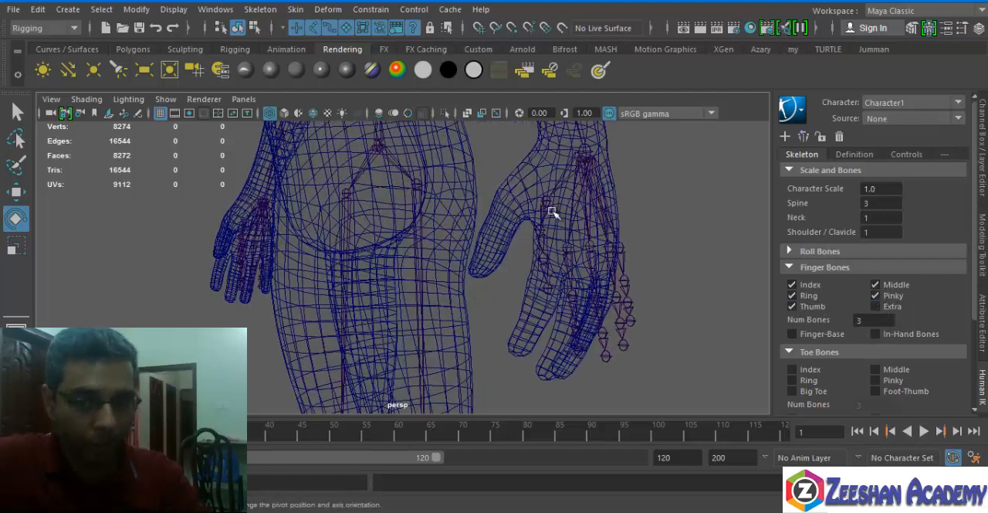
Move the left thumb's base joint into the mesh thumb and rotate it so its bones follow the thumb's angle.
click(547, 203)
key(w)
drag(547, 201, 520, 198)
key(e)
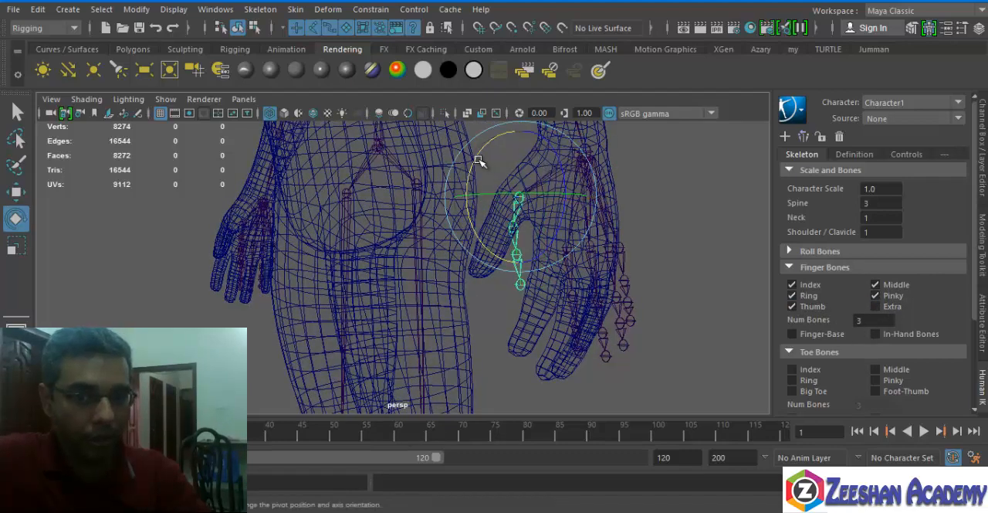
drag(479, 159, 527, 139)
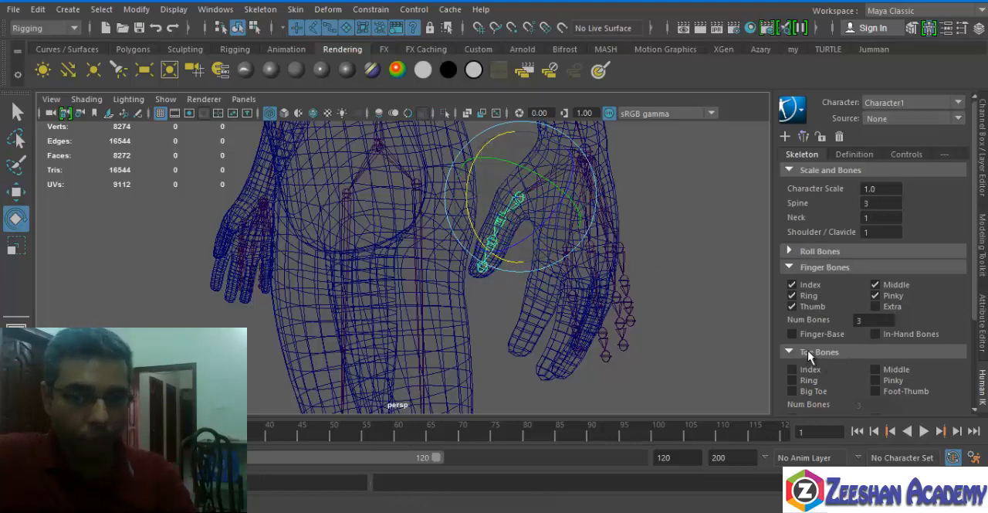
Examine the skeleton's fit in the body mesh, selecting the left arm, right forearm and right upper leg joints from the character definition.
alt+middle_drag(426, 331, 445, 93)
alt+right_drag(444, 93, 283, 230)
alt+drag(283, 230, 502, 305)
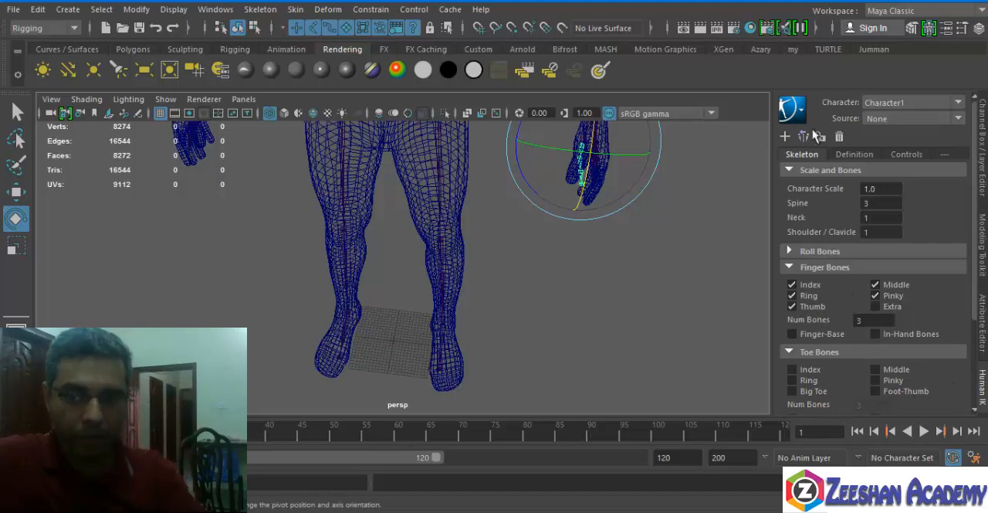
alt+middle_drag(593, 130, 581, 237)
alt+right_drag(581, 238, 494, 246)
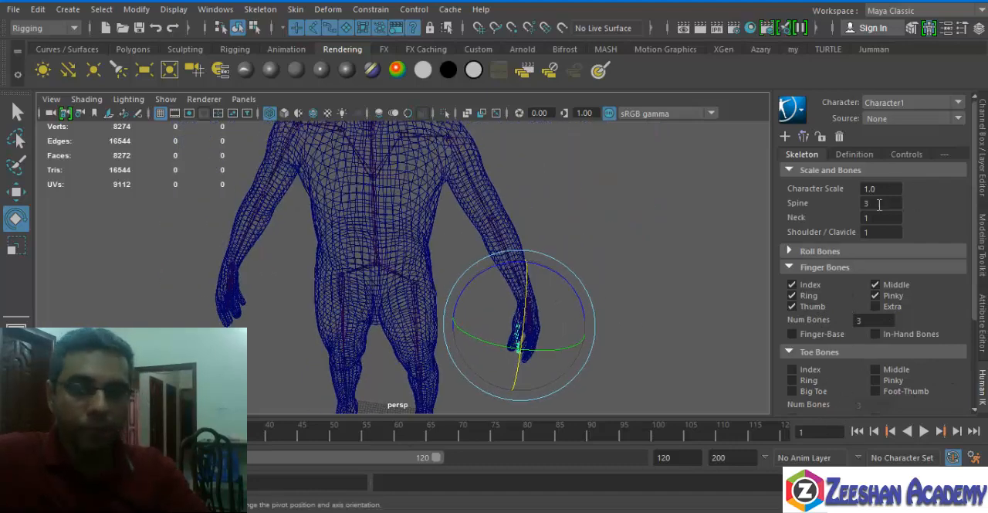
click(868, 156)
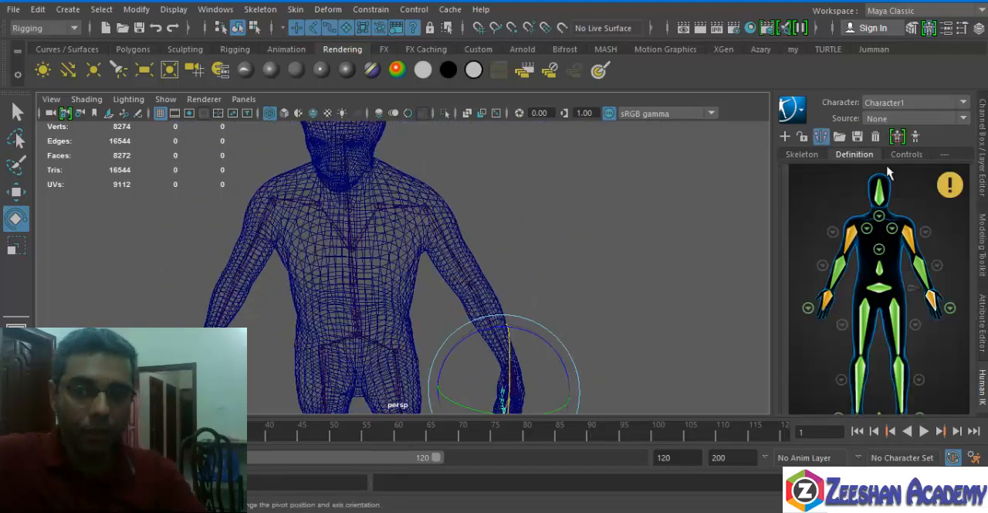
alt+middle_drag(489, 251, 555, 162)
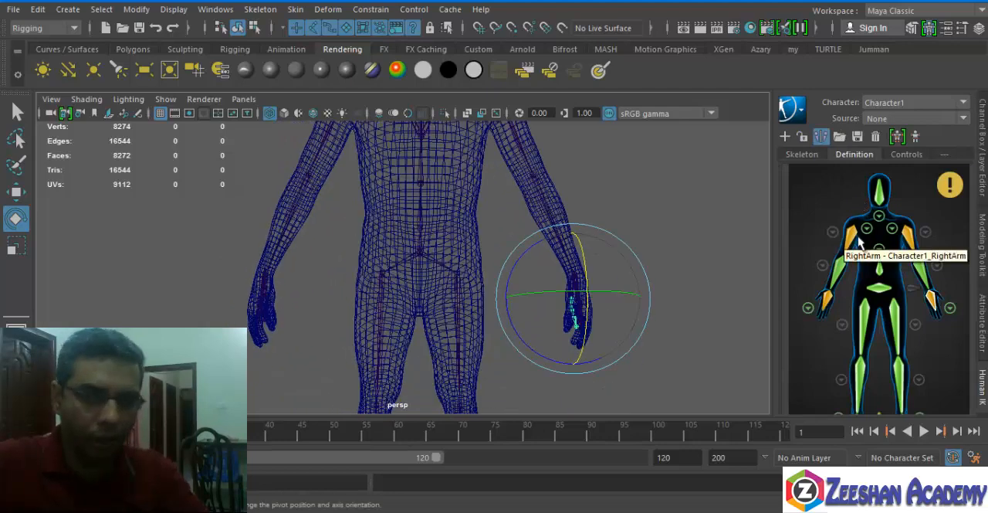
click(914, 244)
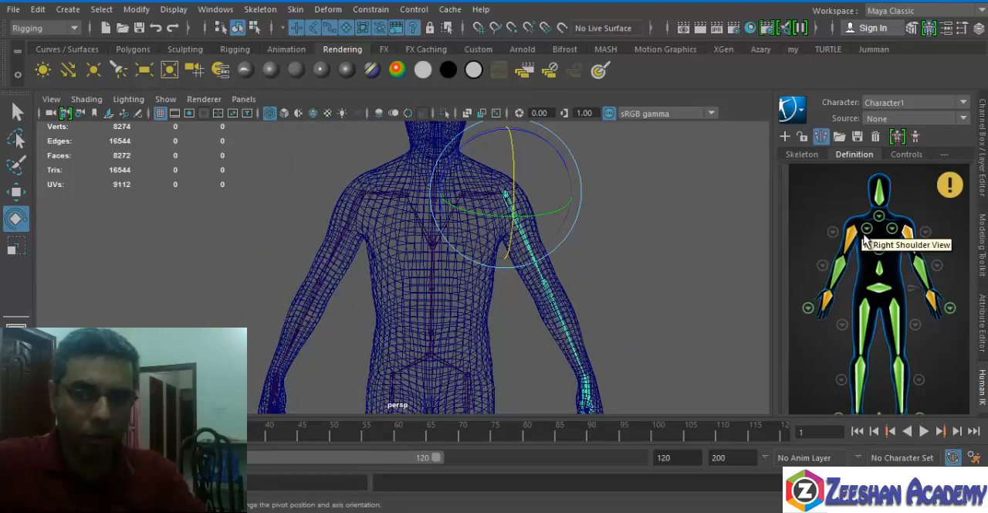
click(823, 265)
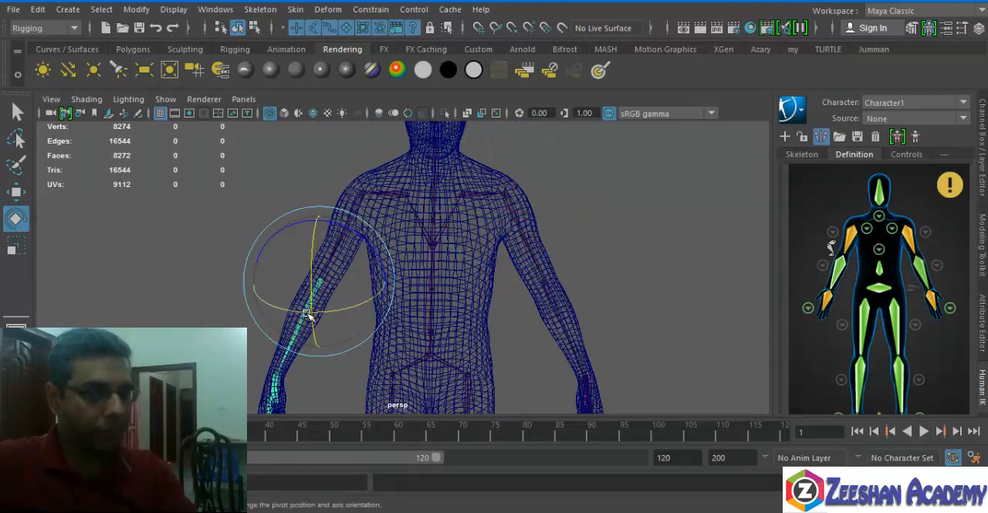
click(862, 328)
alt+middle_drag(521, 363, 501, 206)
alt+drag(501, 205, 459, 202)
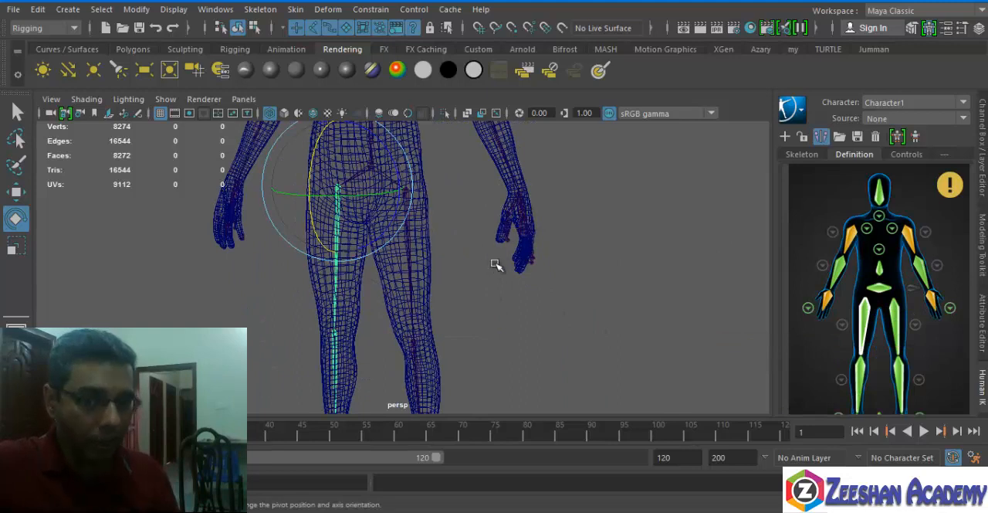
Open the left hand view of the character definition and select the ring finger and thumb joints to check their fit.
click(951, 308)
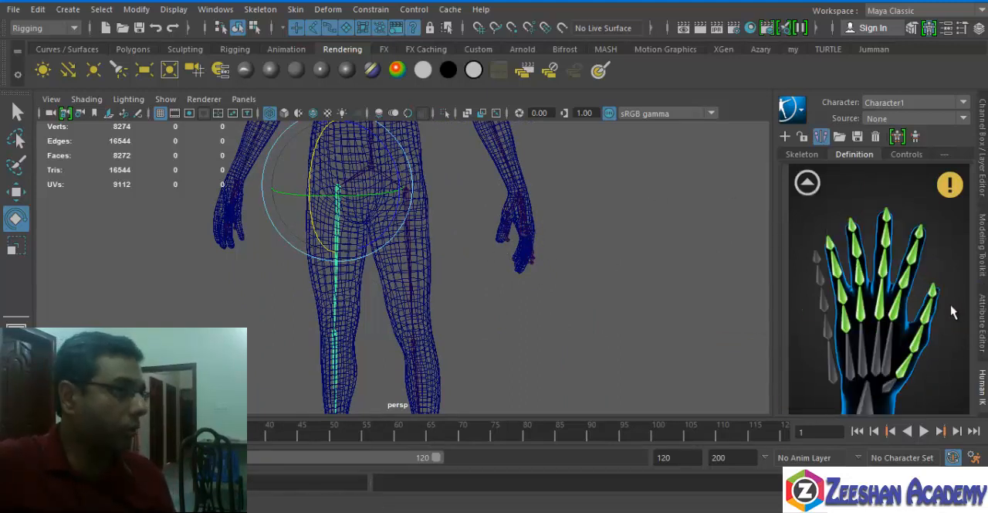
click(807, 182)
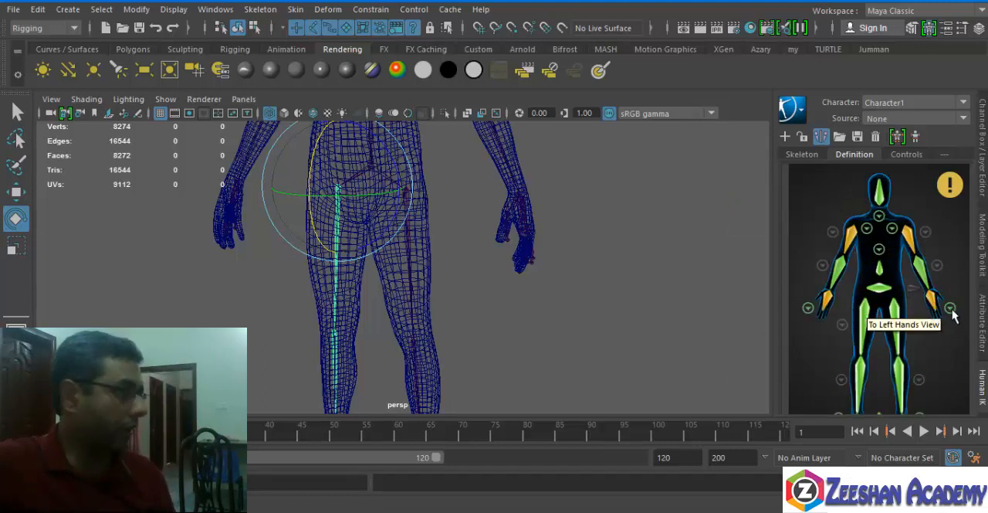
click(951, 309)
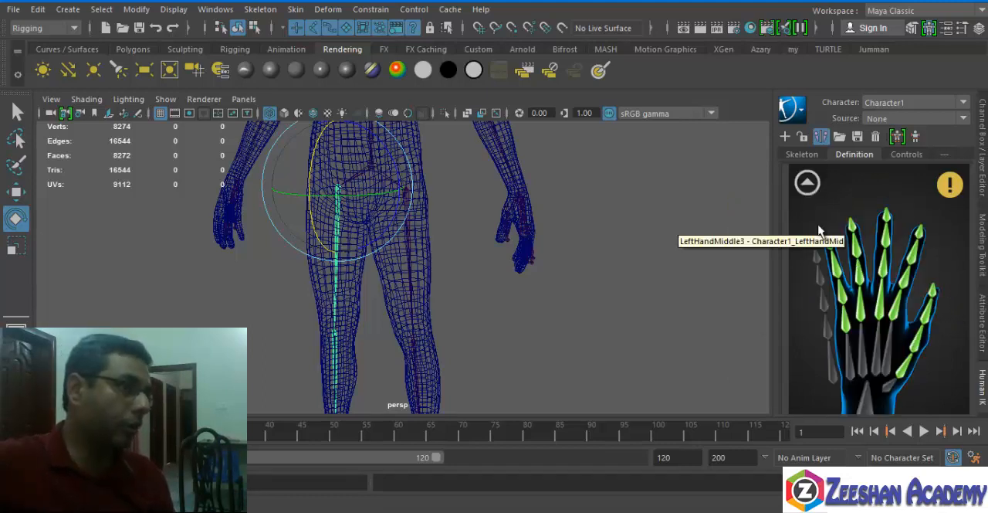
click(845, 309)
scroll(685, 306, up, 2)
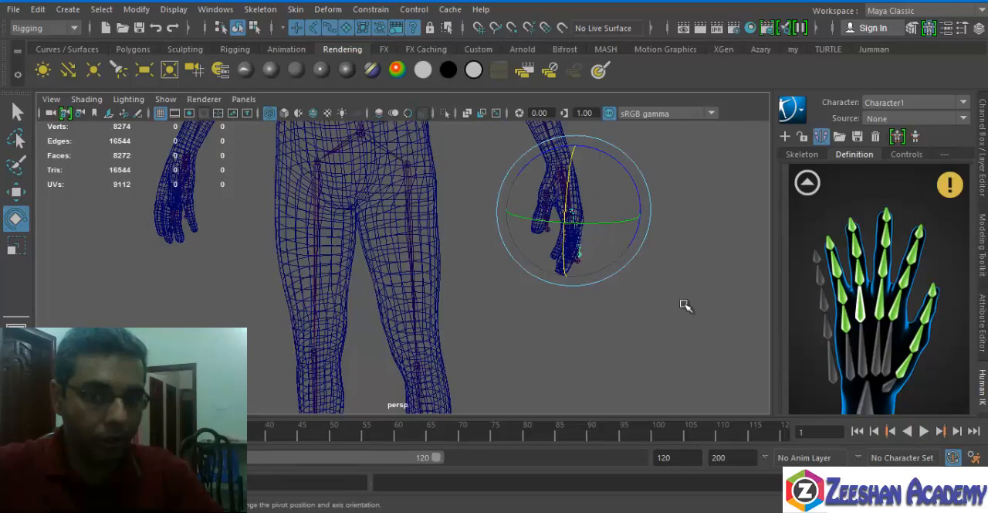
alt+drag(685, 306, 646, 373)
alt+drag(497, 311, 575, 320)
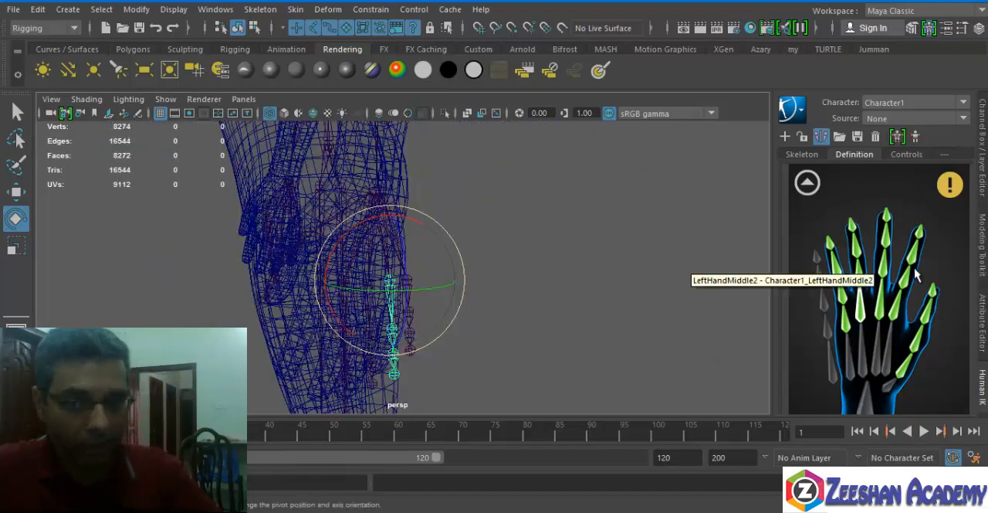
click(907, 367)
alt+drag(510, 330, 474, 283)
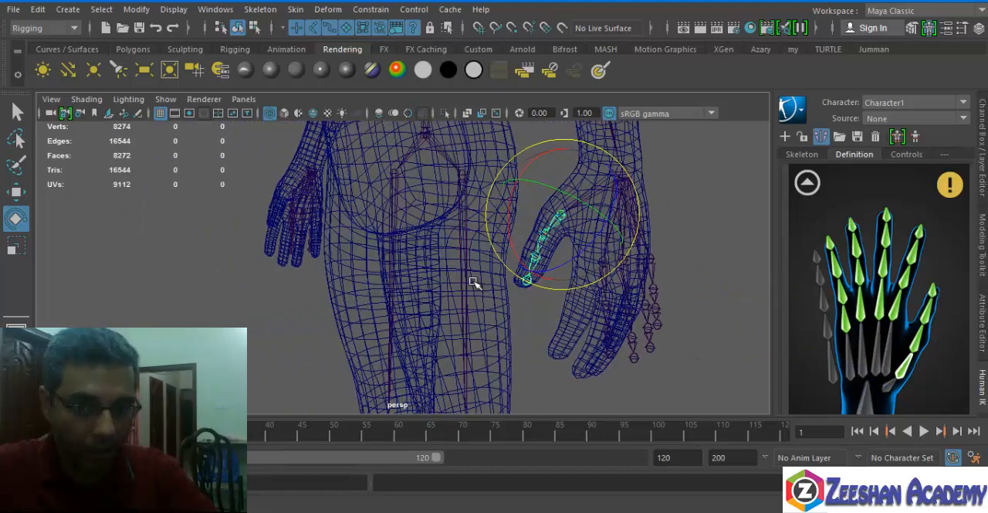
Select the left index finger's base joint, move it into the mesh index finger and rotate it to match the finger's direction.
click(890, 315)
alt+drag(599, 308, 522, 294)
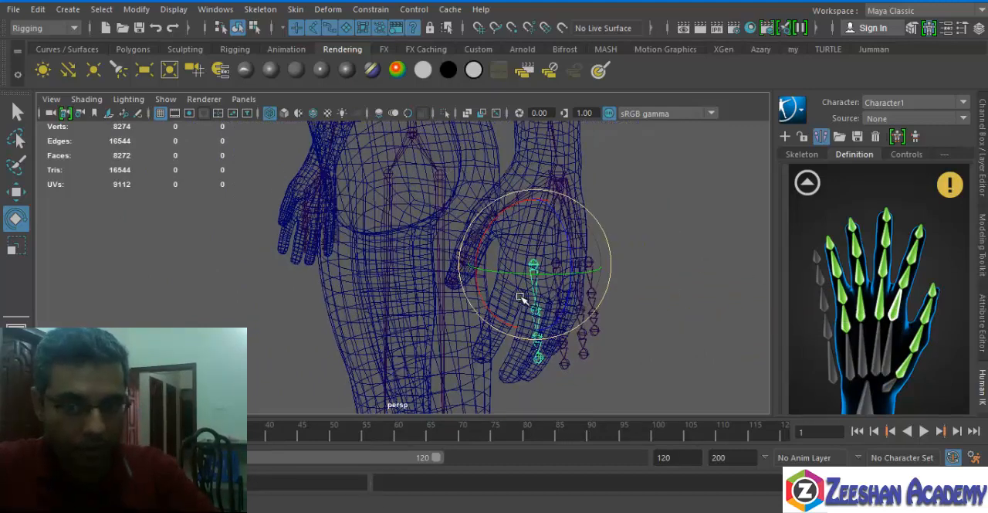
key(w)
drag(480, 270, 465, 269)
key(e)
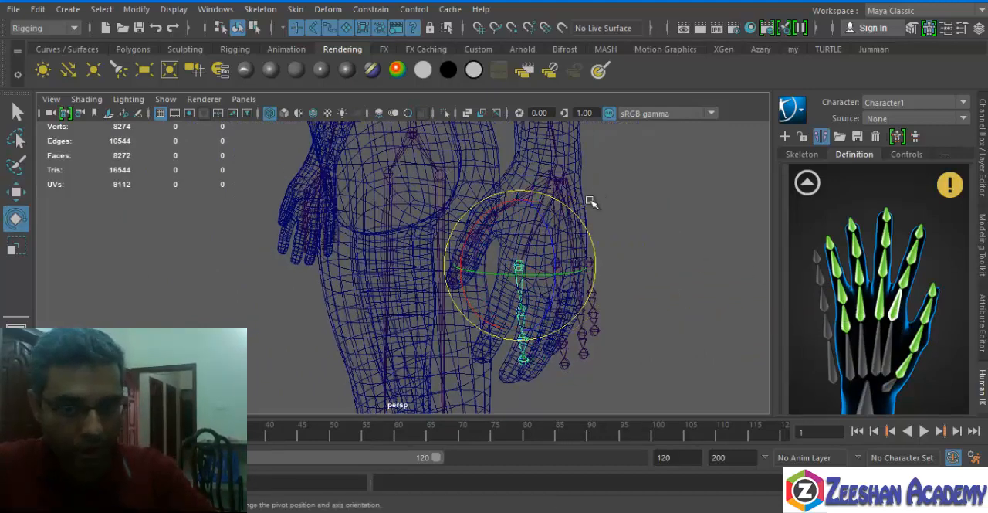
drag(486, 214, 607, 269)
key(w)
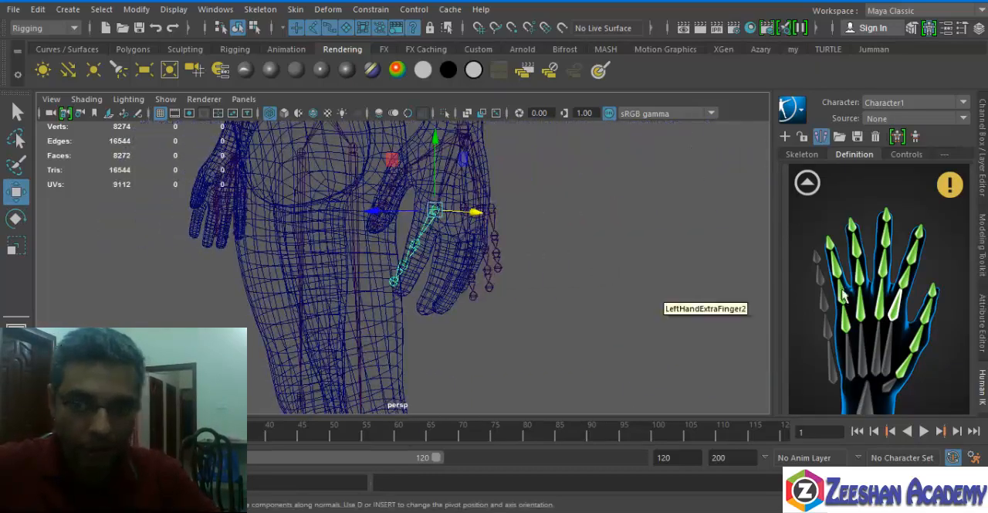
Select the left middle finger's base joint and move and rotate it so its bones lie inside the mesh middle finger.
click(880, 305)
alt+drag(334, 286, 344, 204)
key(e)
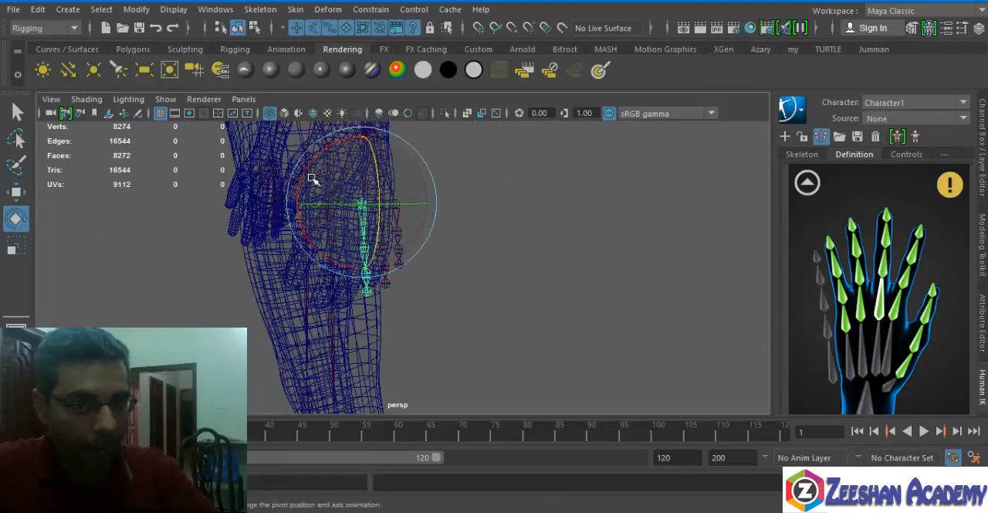
drag(318, 176, 281, 249)
key(w)
key(e)
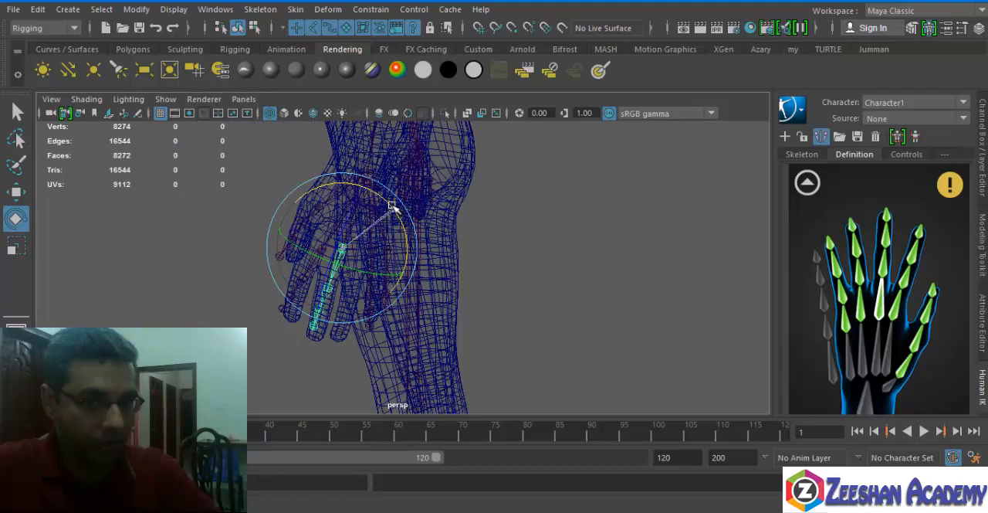
key(w)
Select the left ring finger's base joint and move and rotate it to fit inside the mesh ring finger.
click(860, 313)
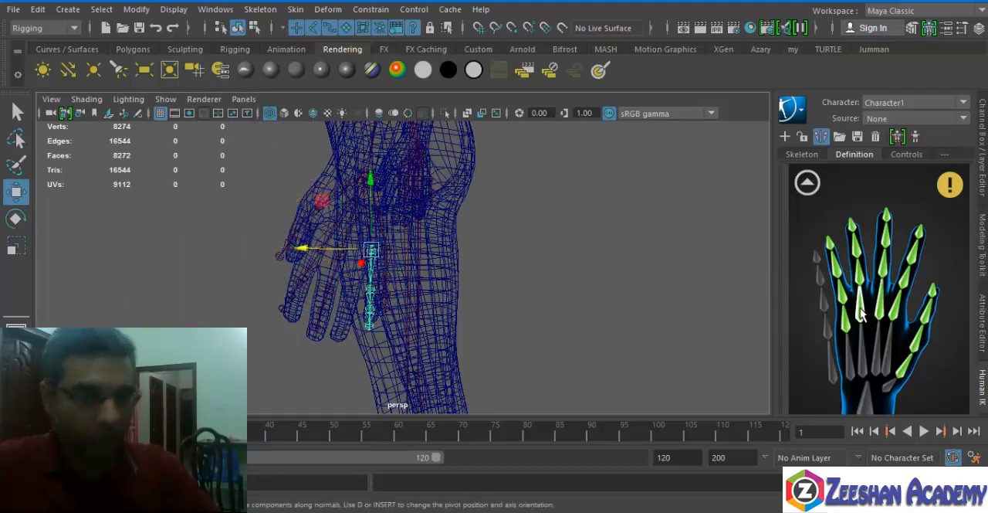
key(e)
key(w)
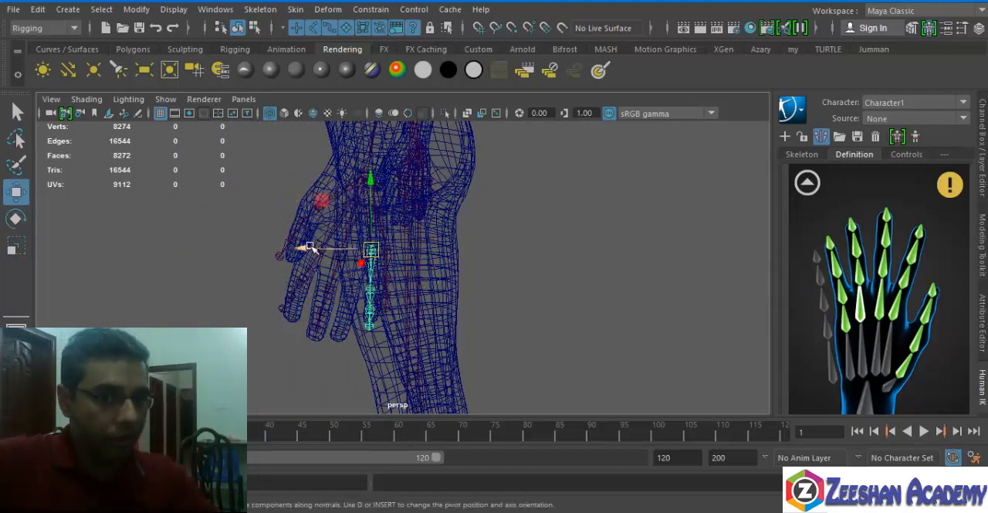
key(e)
alt+drag(392, 194, 416, 246)
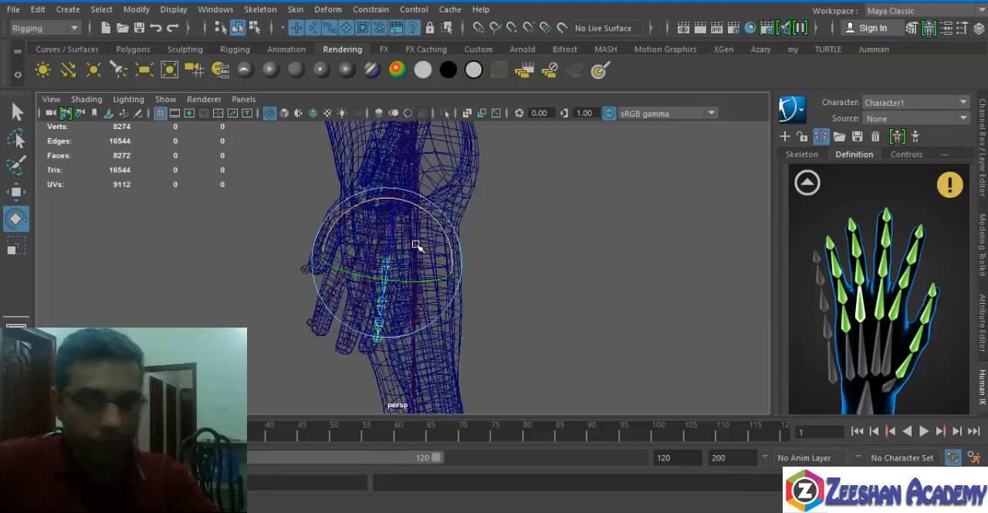
alt+drag(328, 289, 303, 281)
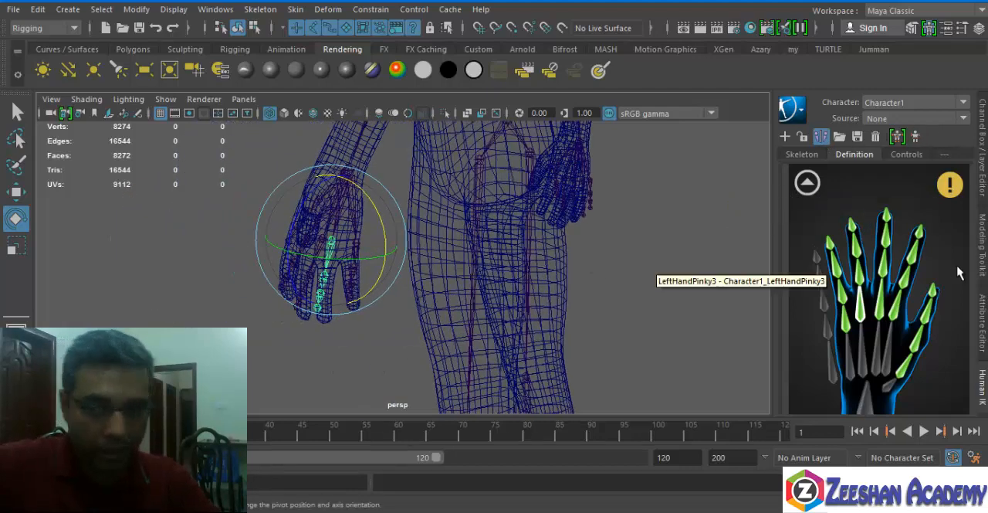
Select the left pinky's base joint and rotate it so its bones follow the mesh pinky finger, checking the fit from several angles.
click(849, 314)
key(w)
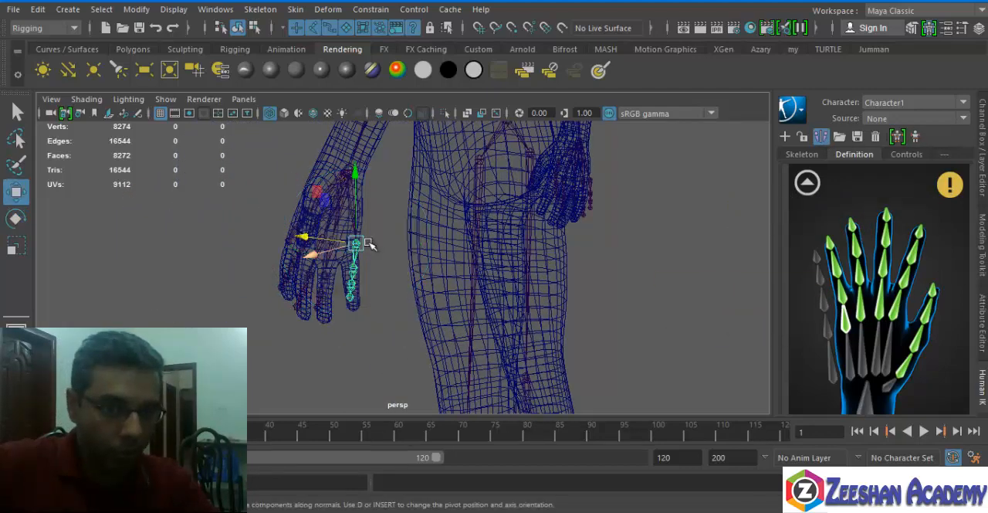
key(e)
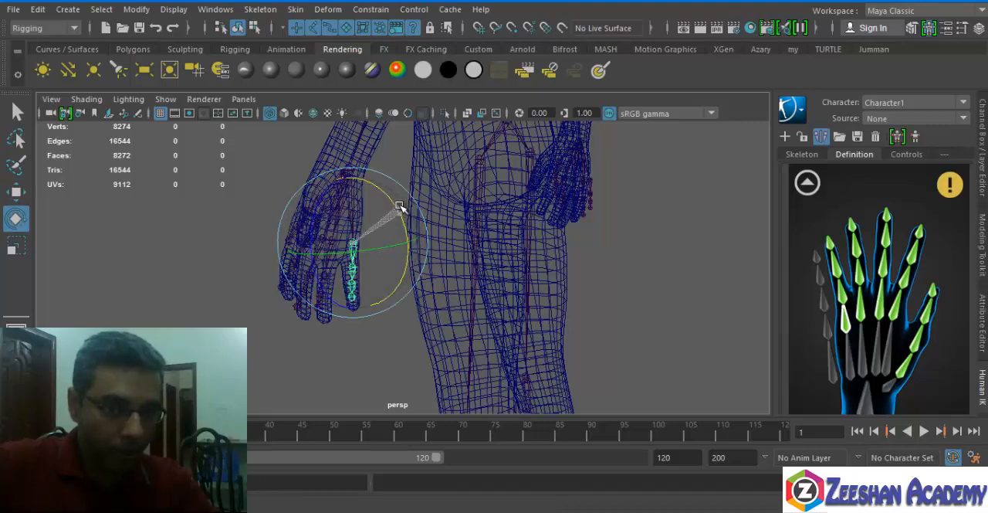
mouse_move(399, 207)
alt+mouse_down()
mouse_move(247, 250)
mouse_move(397, 239)
mouse_move(407, 195)
alt+mouse_up()
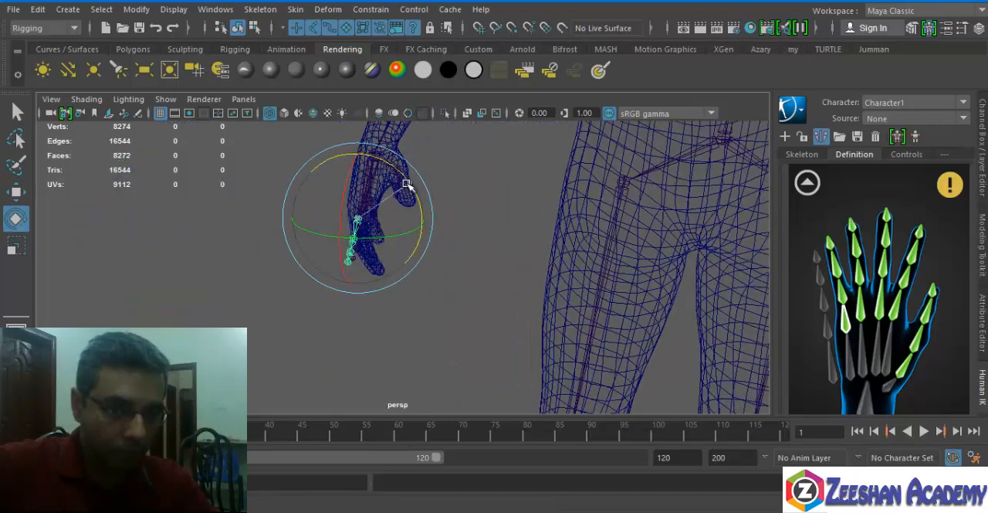
drag(386, 164, 383, 166)
alt+drag(380, 207, 346, 218)
alt+right_drag(347, 218, 391, 230)
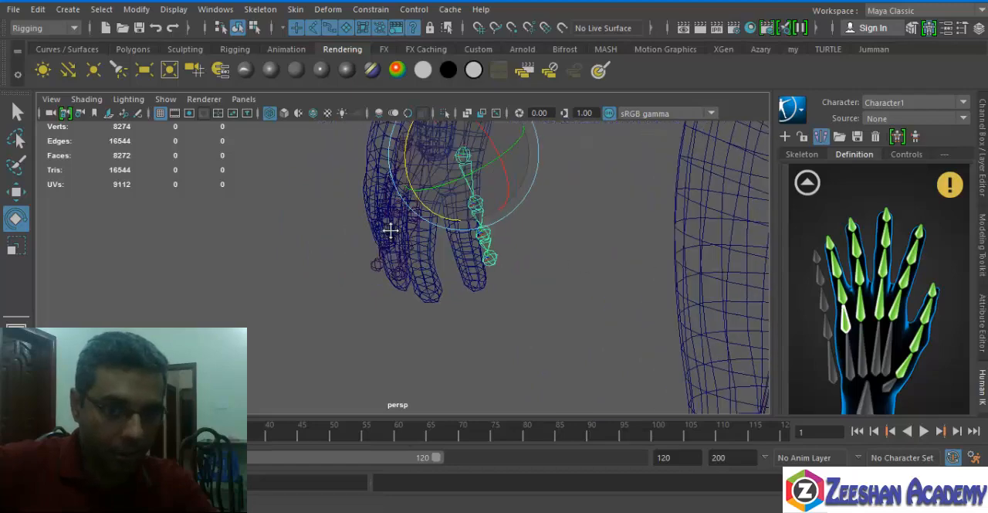
alt+drag(390, 229, 465, 231)
alt+right_drag(464, 231, 441, 254)
alt+drag(440, 254, 579, 324)
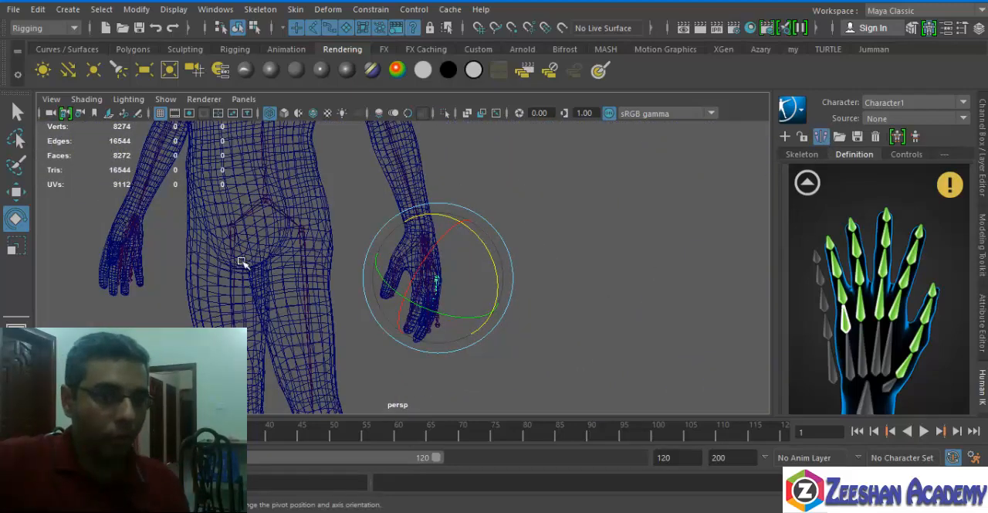
alt+drag(292, 269, 392, 270)
Return the character definition to the full-body view and set the character's source to Control Rig.
click(821, 136)
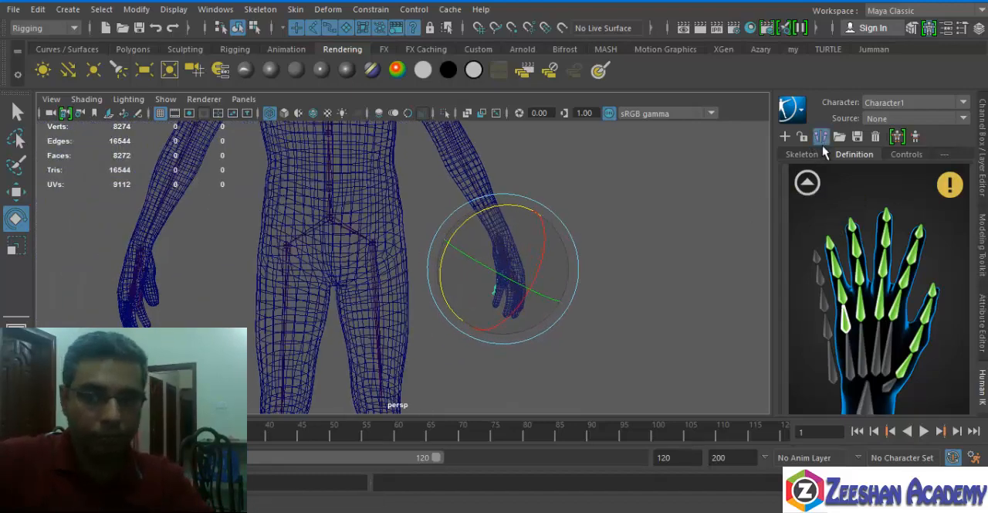
mouse_move(394, 238)
alt+mouse_down()
mouse_move(486, 224)
mouse_move(379, 234)
mouse_move(402, 239)
alt+mouse_up()
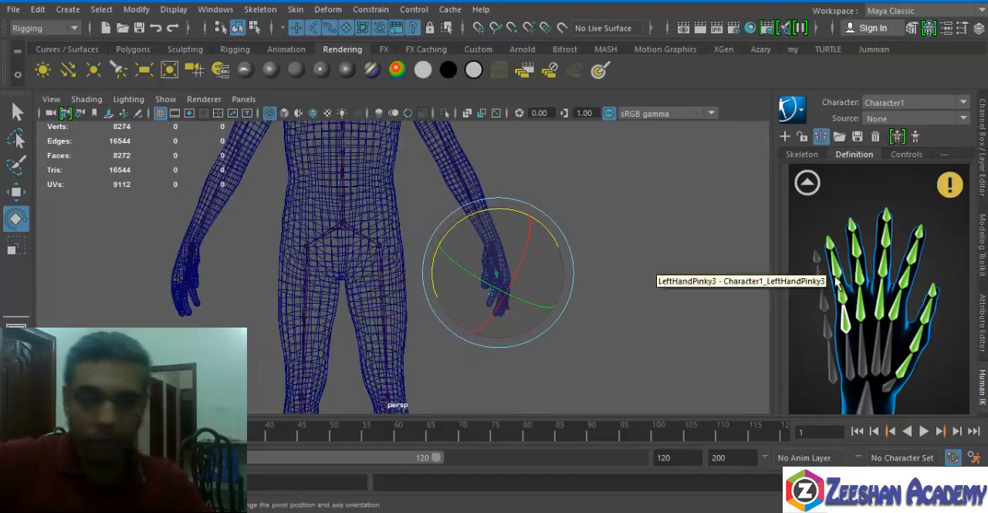
click(807, 183)
alt+drag(541, 202, 440, 193)
click(908, 155)
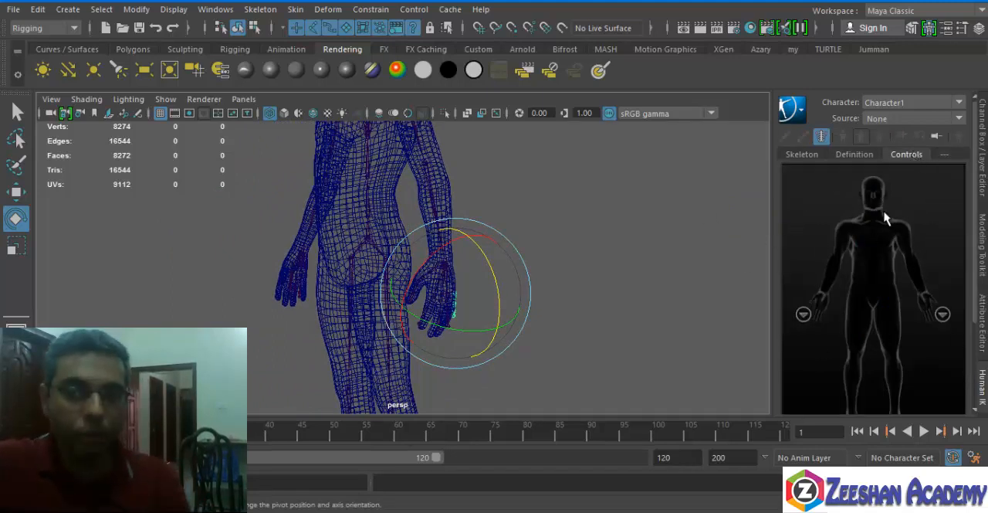
click(904, 120)
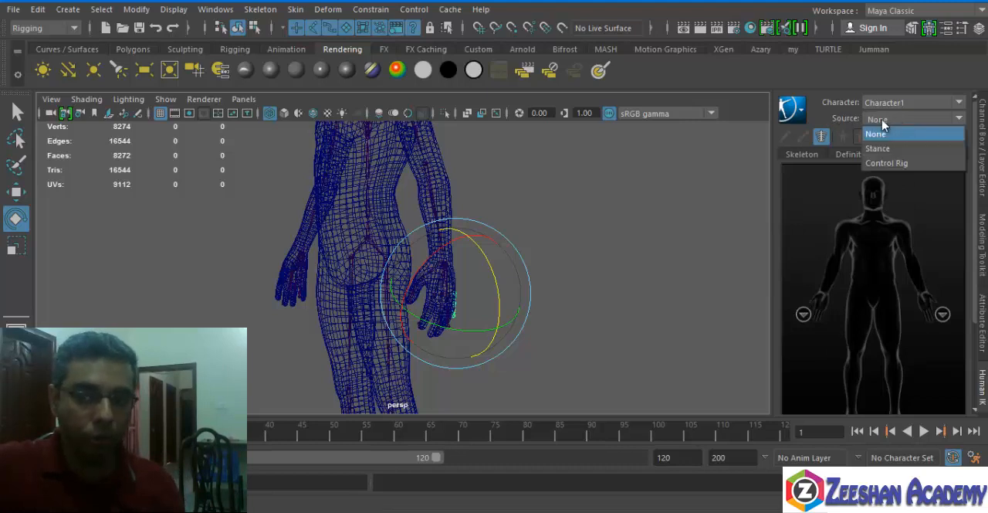
click(898, 162)
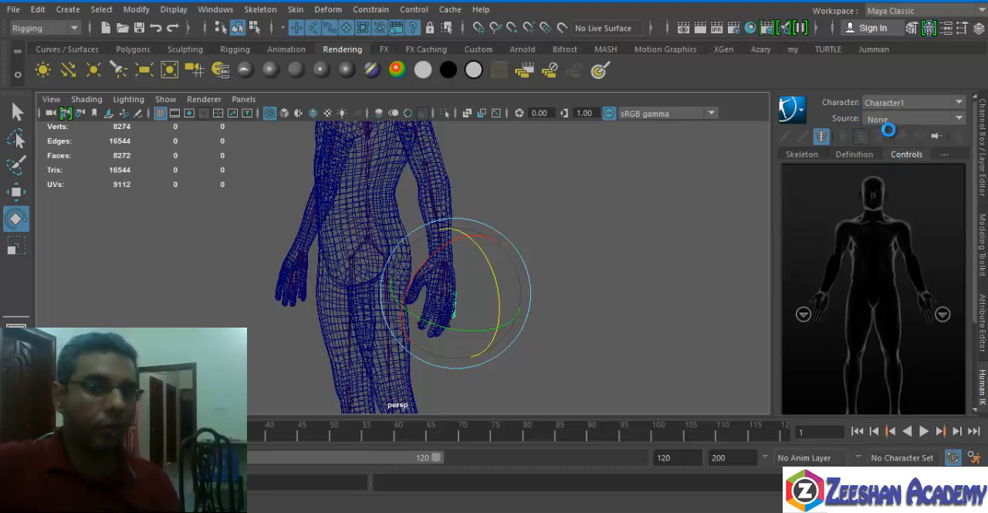
Try moving the left wrist control to test the arm, and undo the move.
alt+middle_drag(383, 220, 389, 301)
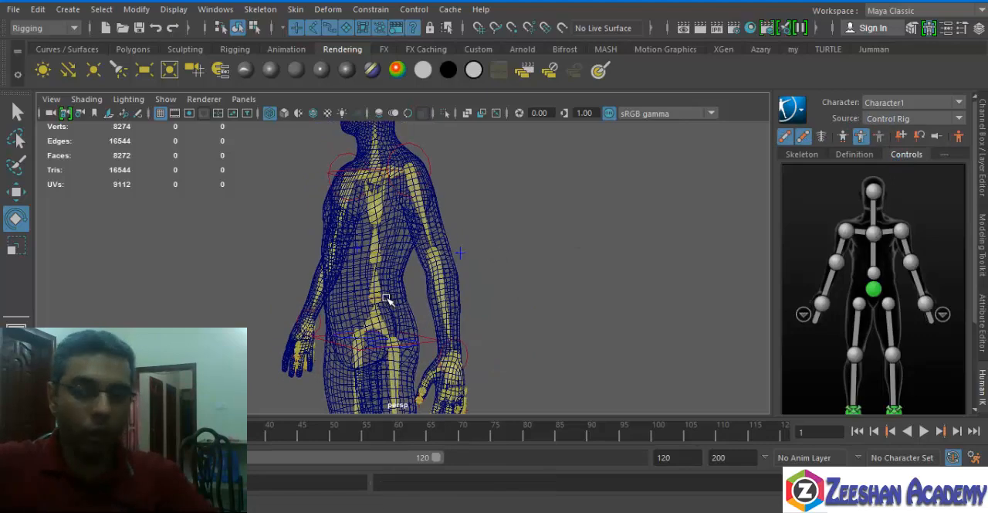
alt+drag(388, 301, 501, 312)
alt+middle_drag(609, 291, 531, 245)
alt+right_drag(530, 245, 433, 249)
mouse_move(421, 250)
alt+mouse_down()
mouse_move(264, 257)
mouse_move(402, 247)
alt+mouse_up()
click(927, 306)
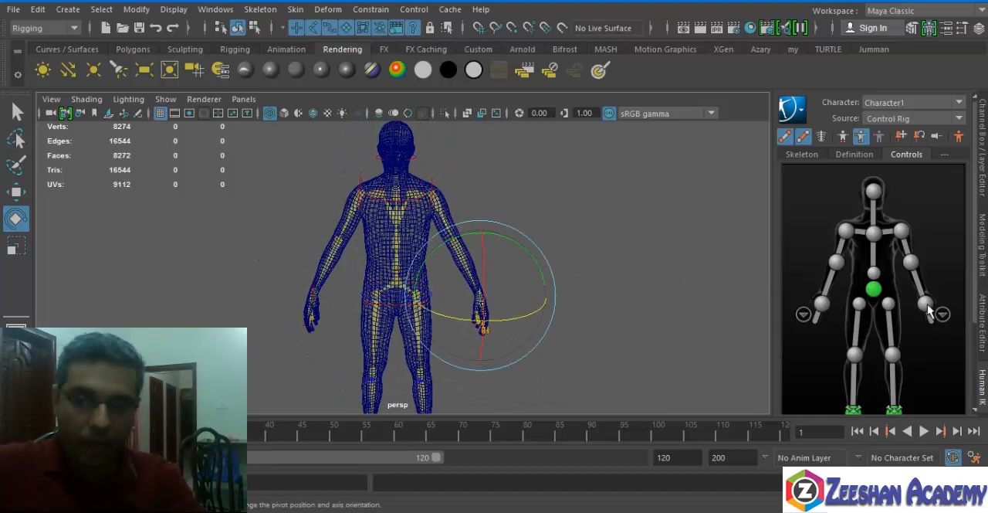
alt+drag(595, 299, 468, 294)
key(w)
alt+drag(457, 324, 499, 304)
key(ctrl+z)
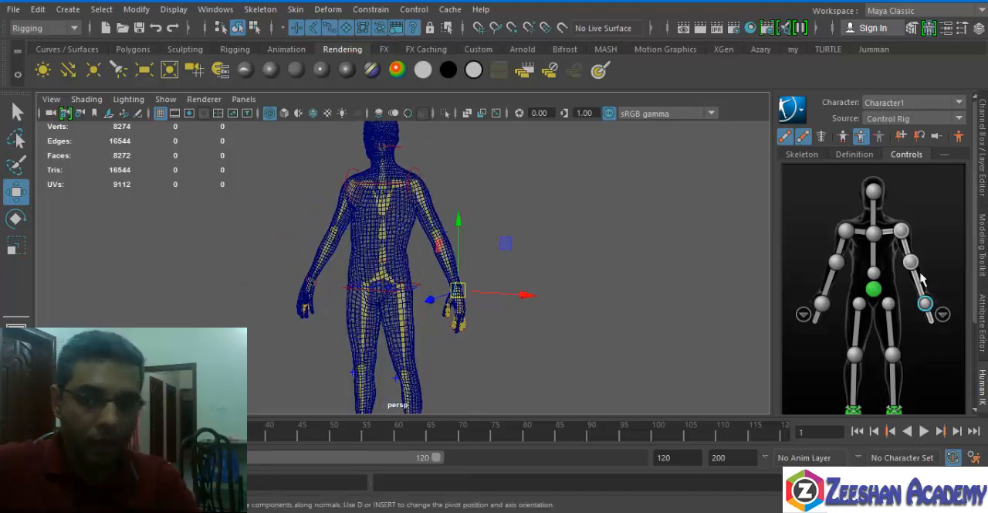
Try rotating the left shoulder control to test the upper arm, and undo the rotation.
click(902, 231)
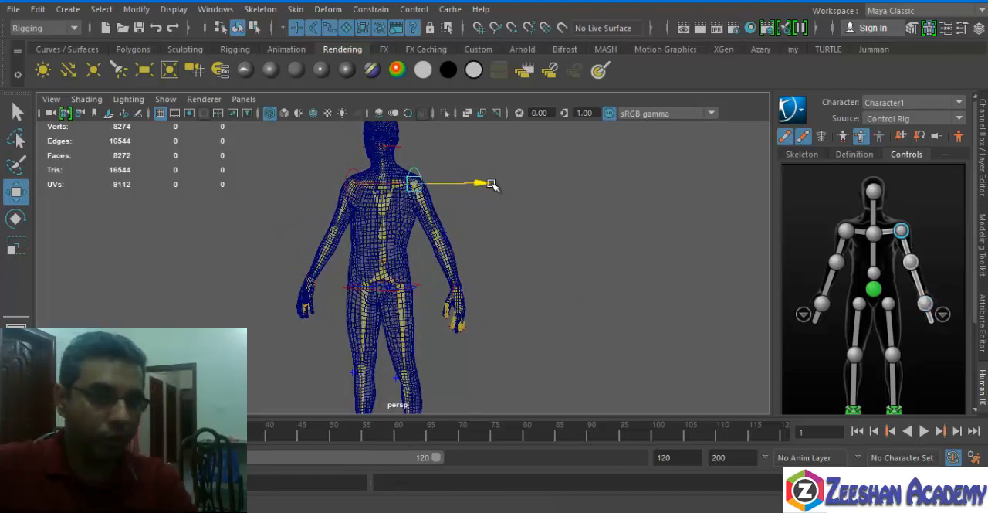
key(e)
drag(466, 170, 491, 152)
key(ctrl+z)
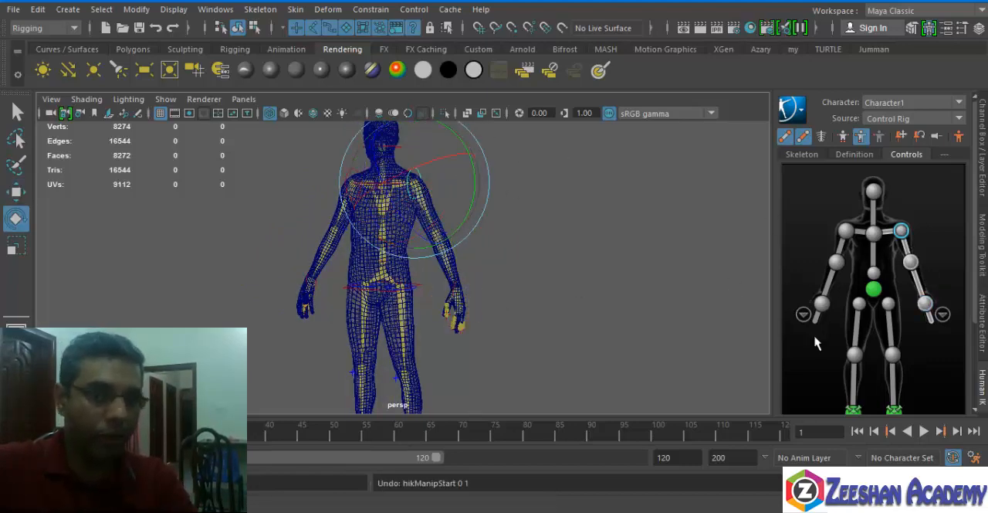
Try moving the left foot control up and forward to test the leg, and undo the move.
alt+middle_drag(453, 258, 525, 195)
alt+right_drag(525, 195, 608, 239)
alt+middle_drag(608, 239, 533, 209)
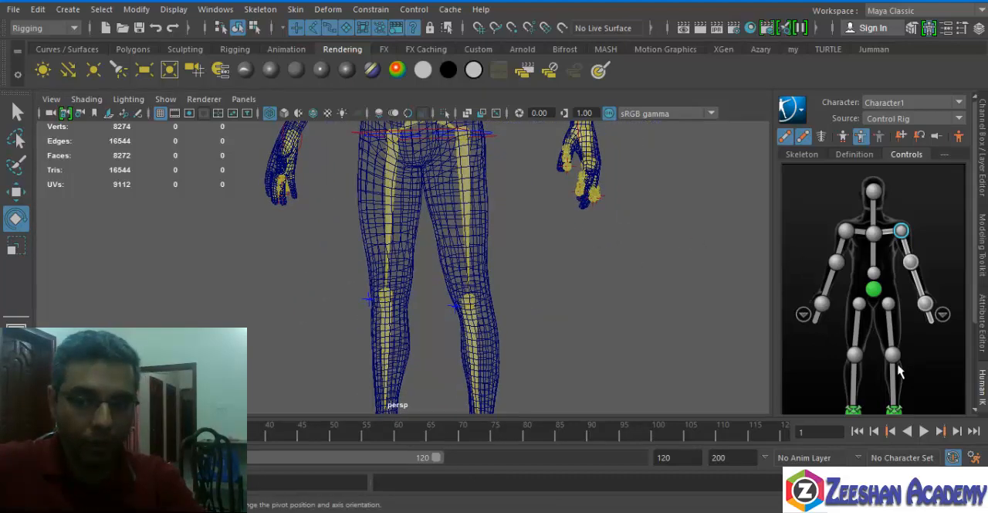
click(895, 412)
alt+middle_drag(579, 366, 563, 188)
alt+drag(563, 188, 444, 208)
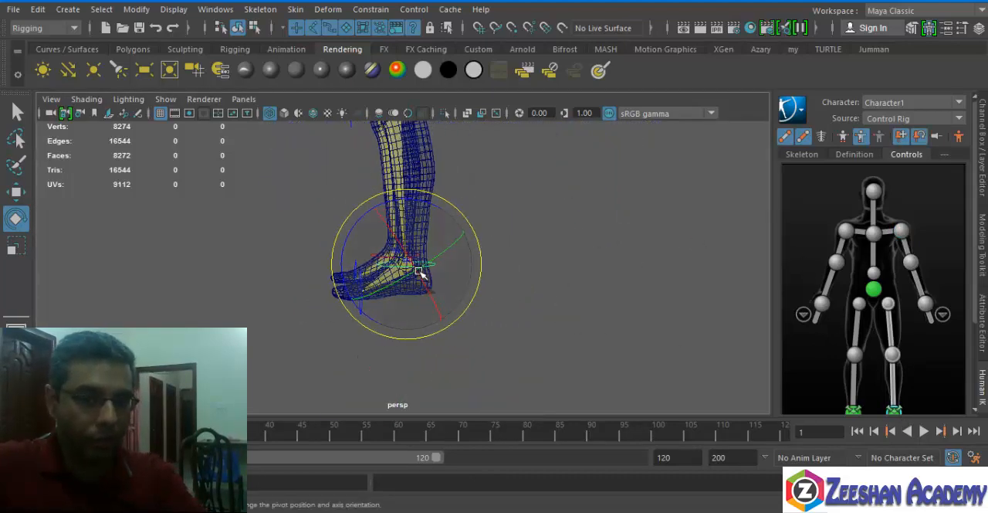
key(w)
drag(366, 227, 273, 116)
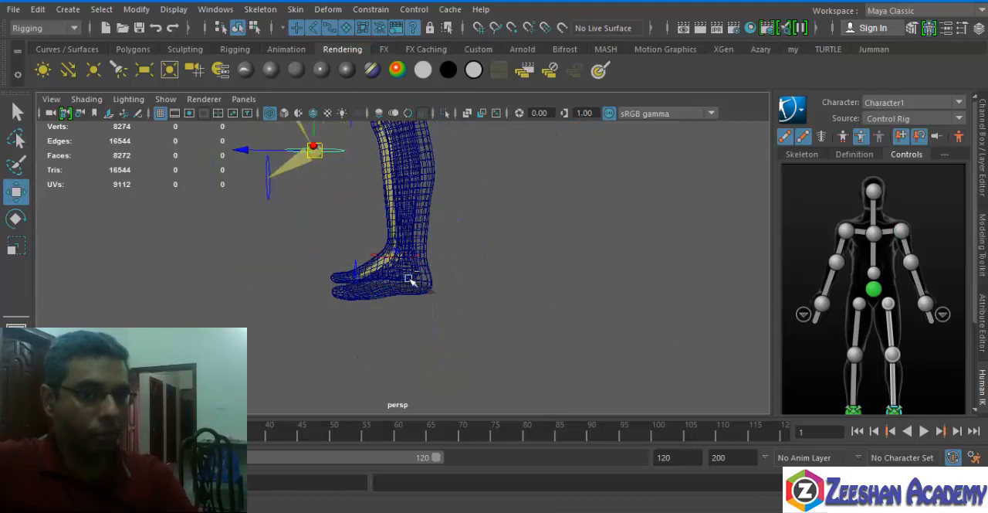
key(ctrl+z)
Select the left knee and right hip controls and inspect the complete control rig on the body.
alt+middle_drag(434, 214, 463, 292)
alt+right_drag(485, 267, 311, 316)
alt+drag(311, 316, 266, 332)
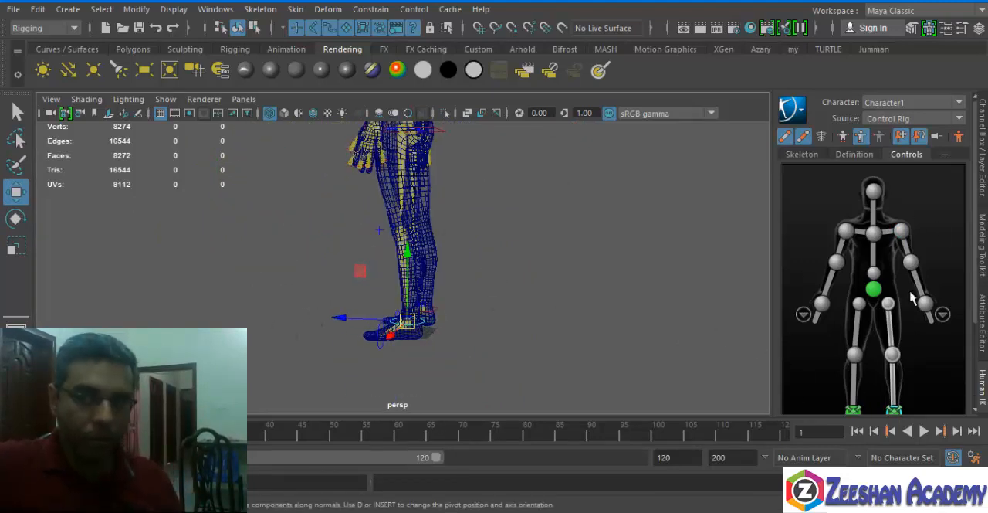
click(894, 357)
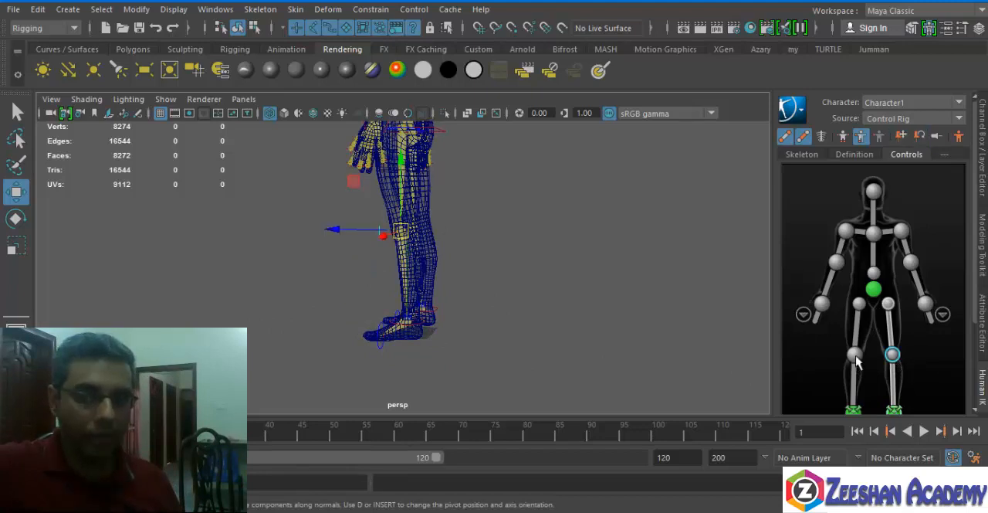
click(858, 305)
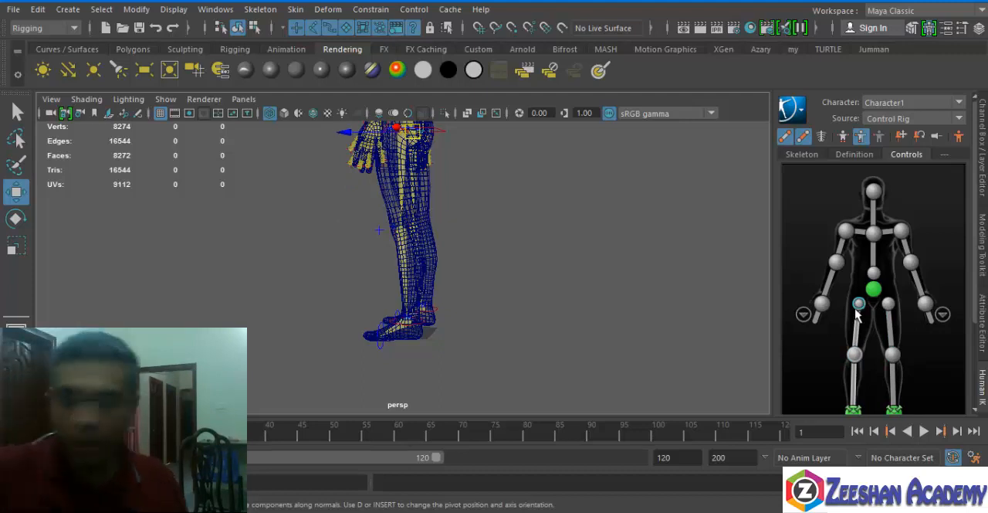
scroll(926, 293, down, 2)
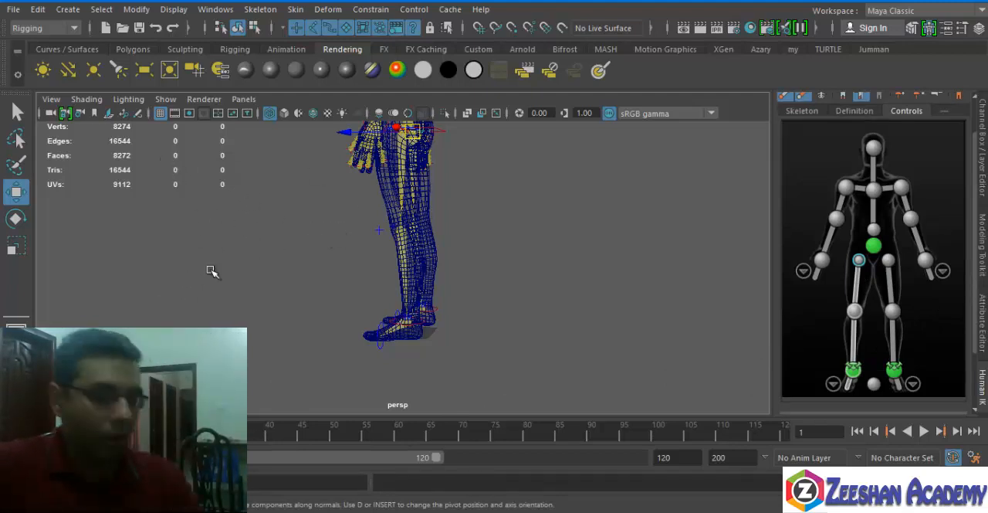
alt+drag(207, 271, 576, 249)
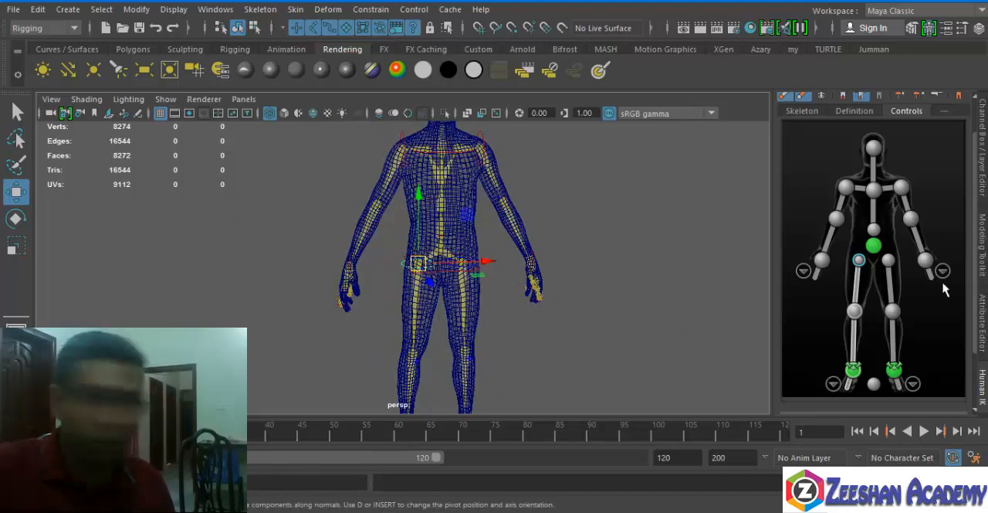
click(943, 110)
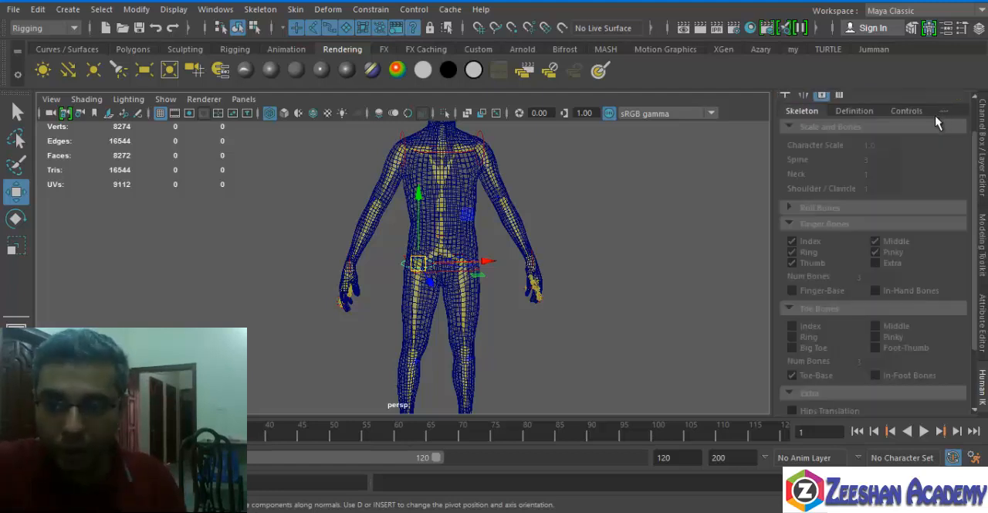
click(907, 154)
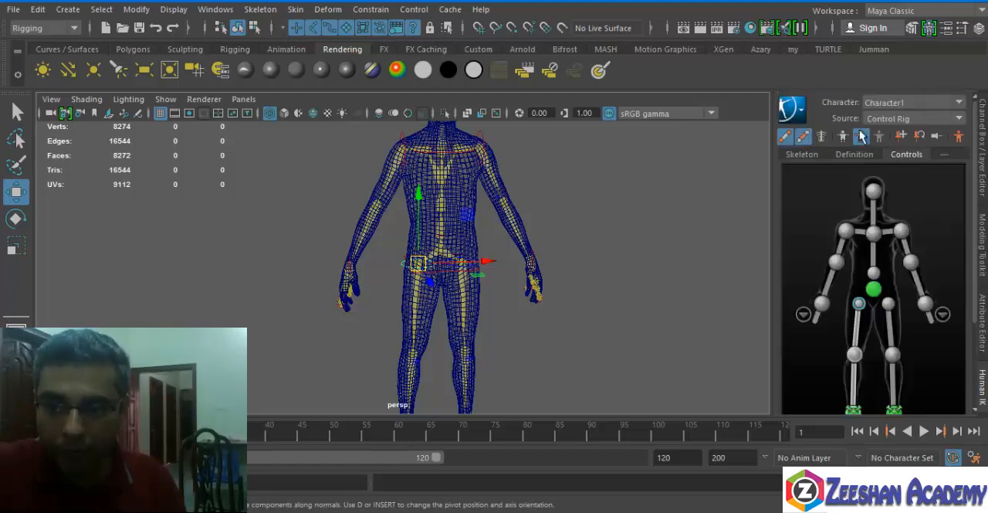
click(800, 109)
mouse_move(894, 190)
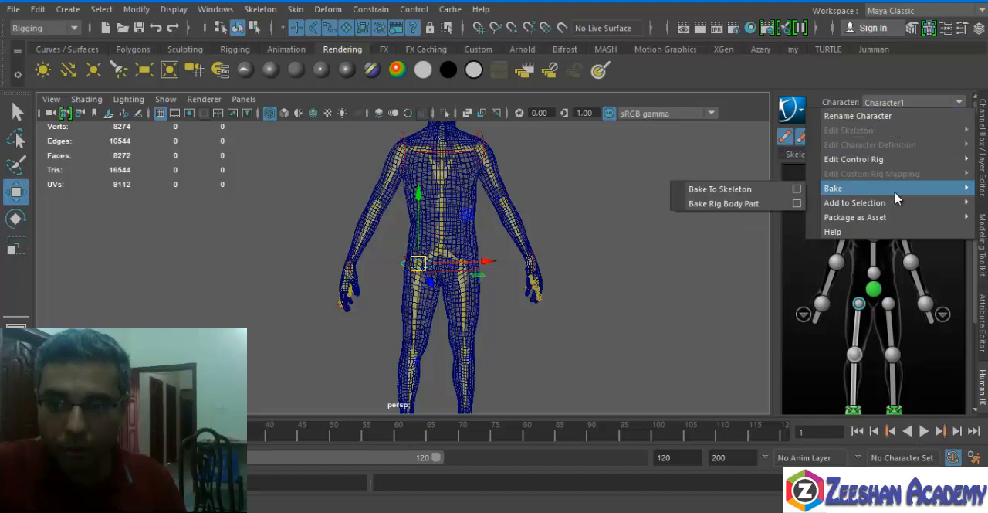
mouse_move(898, 162)
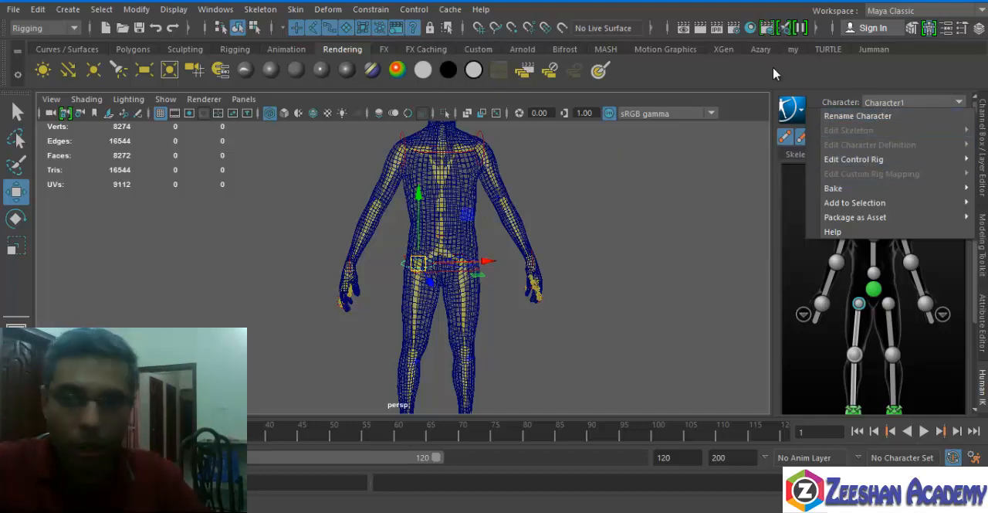
click(875, 86)
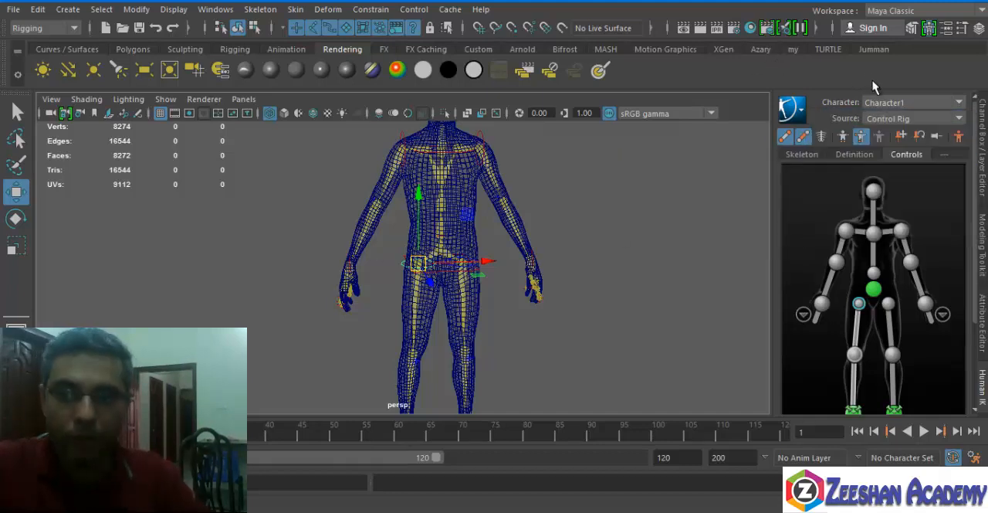
Show the character definition and select the hips joint together with the body mesh.
click(857, 155)
click(817, 155)
click(865, 154)
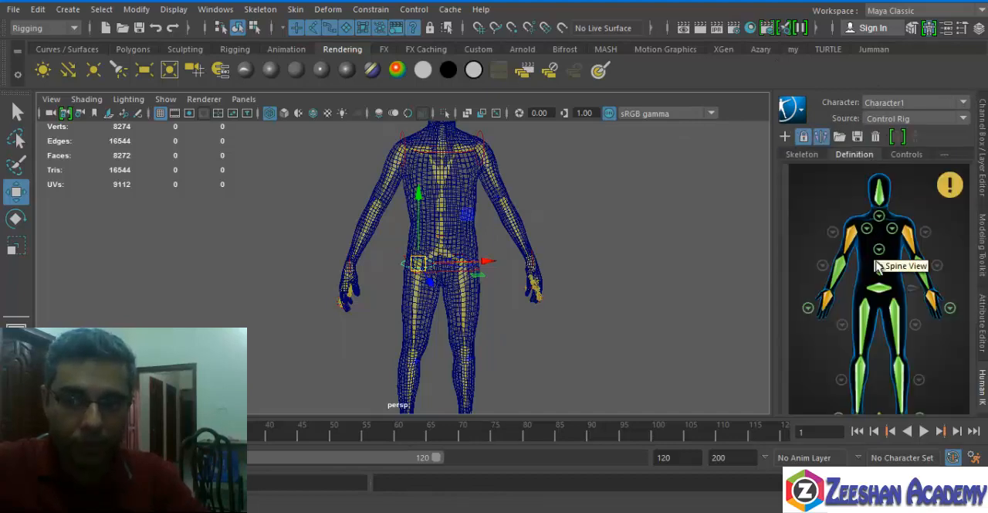
alt+drag(618, 266, 529, 284)
click(529, 283)
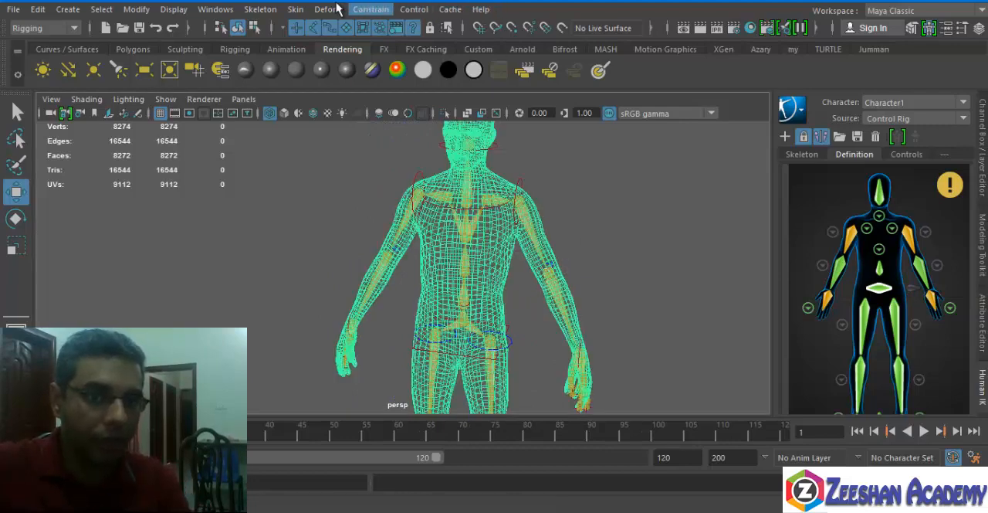
Reset the Bind Skin options to their defaults and bind the body mesh to the skeleton.
click(297, 11)
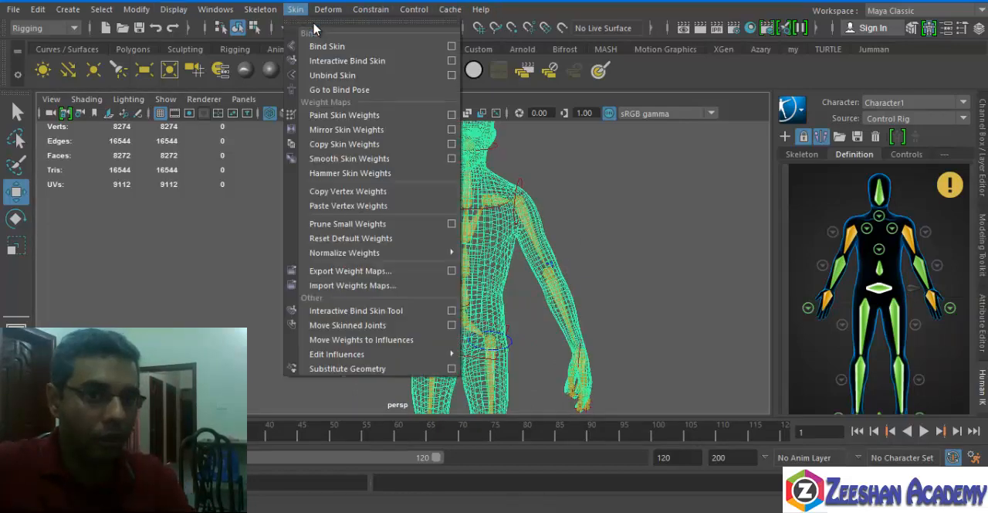
click(452, 48)
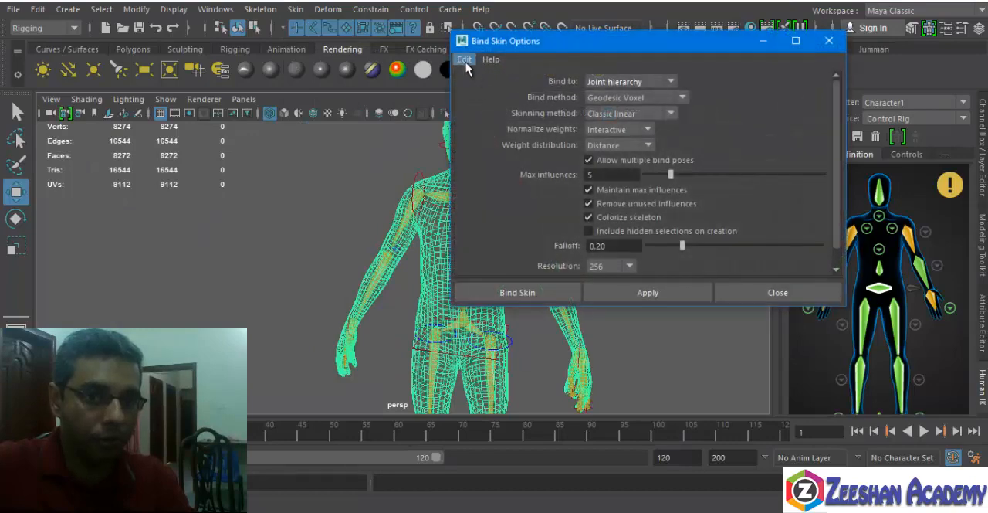
click(464, 59)
click(498, 90)
click(516, 302)
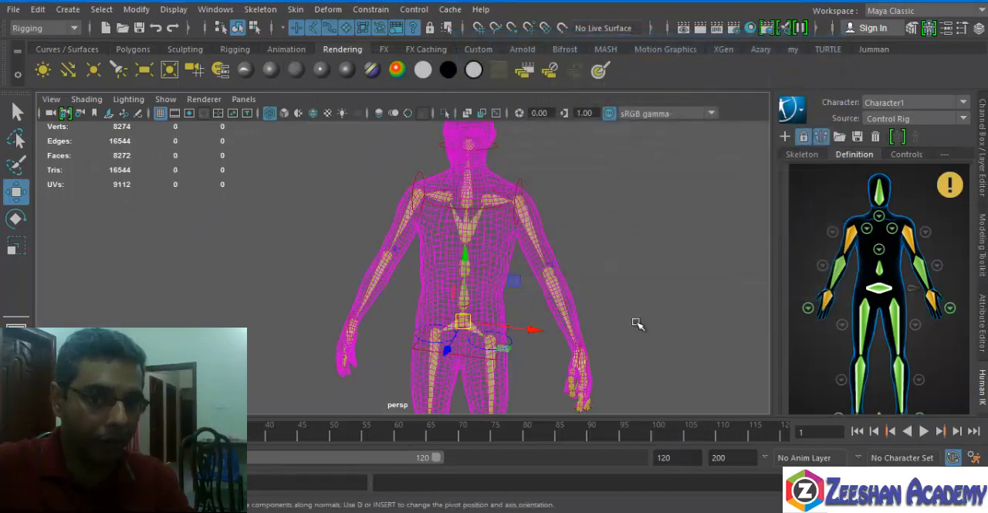
Try moving the left hand control in front of the waist to test the bound body, and undo the move.
click(907, 155)
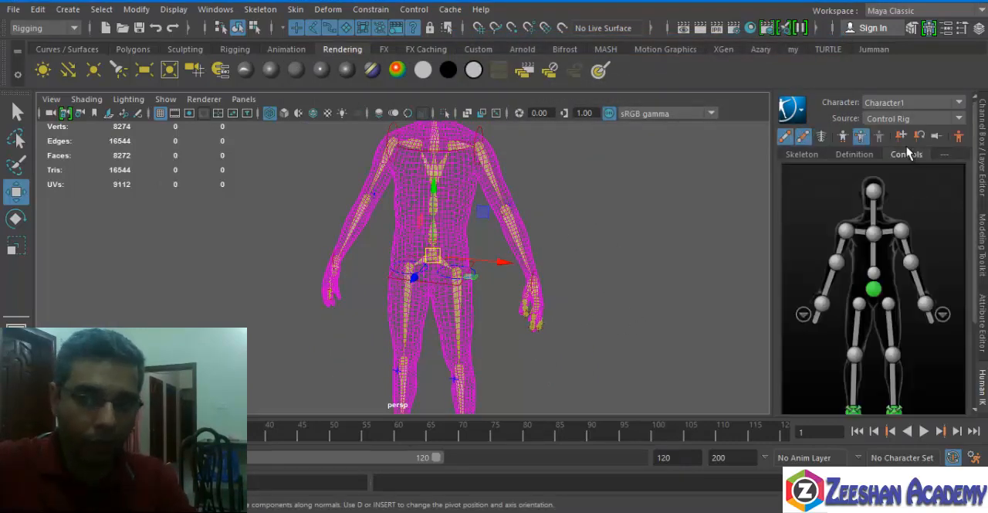
click(925, 303)
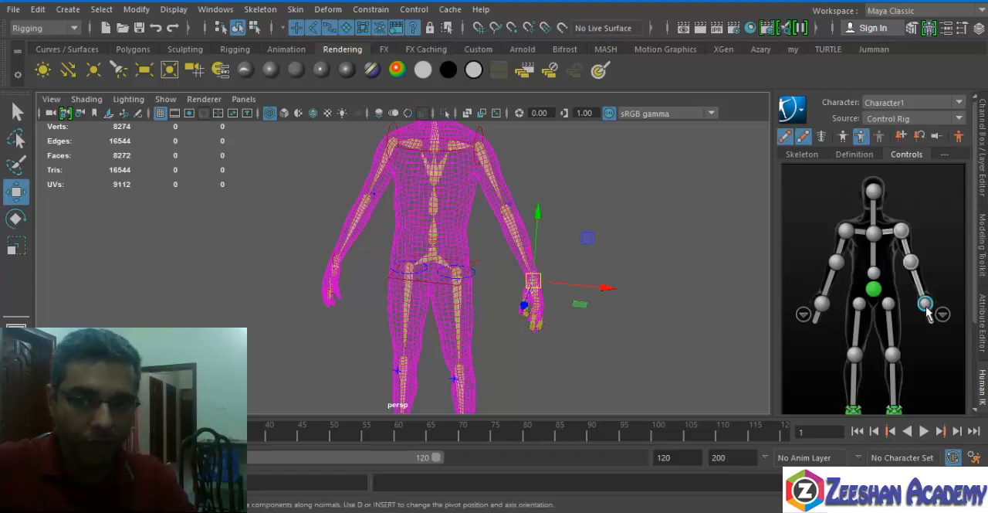
mouse_move(454, 278)
alt+mouse_down()
mouse_move(437, 276)
mouse_move(454, 249)
mouse_move(499, 281)
mouse_move(408, 221)
mouse_move(515, 220)
mouse_move(413, 247)
mouse_move(436, 151)
mouse_move(500, 182)
mouse_move(426, 188)
mouse_move(444, 288)
alt+mouse_up()
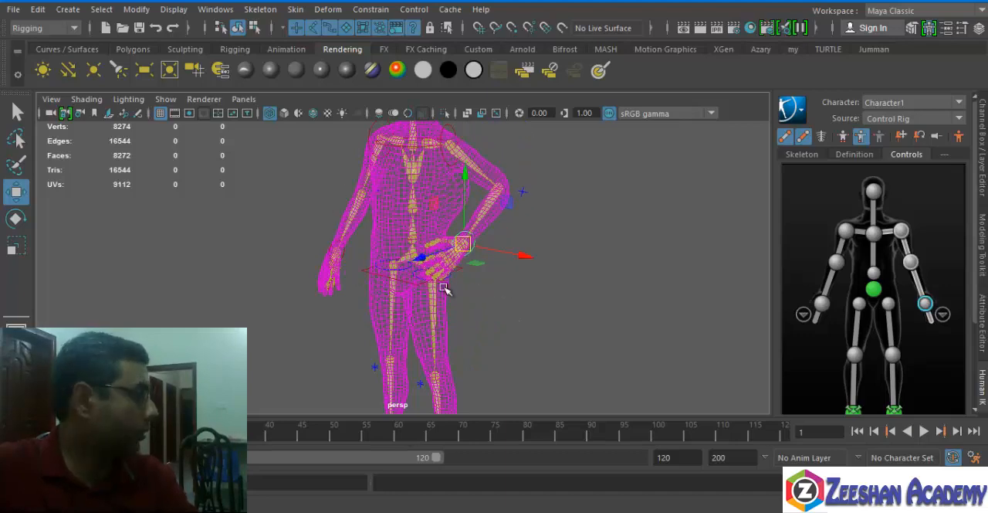
key(ctrl+z)
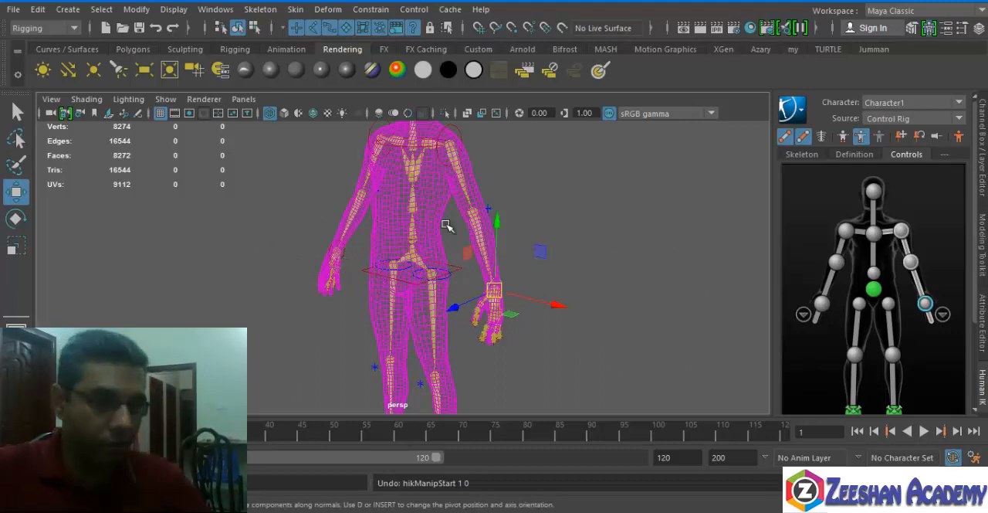
Display the model shaded and examine the bound body mesh from the torso up to the head.
key(5)
alt+middle_drag(437, 308, 444, 410)
alt+drag(415, 280, 494, 284)
alt+right_drag(495, 284, 560, 286)
click(478, 341)
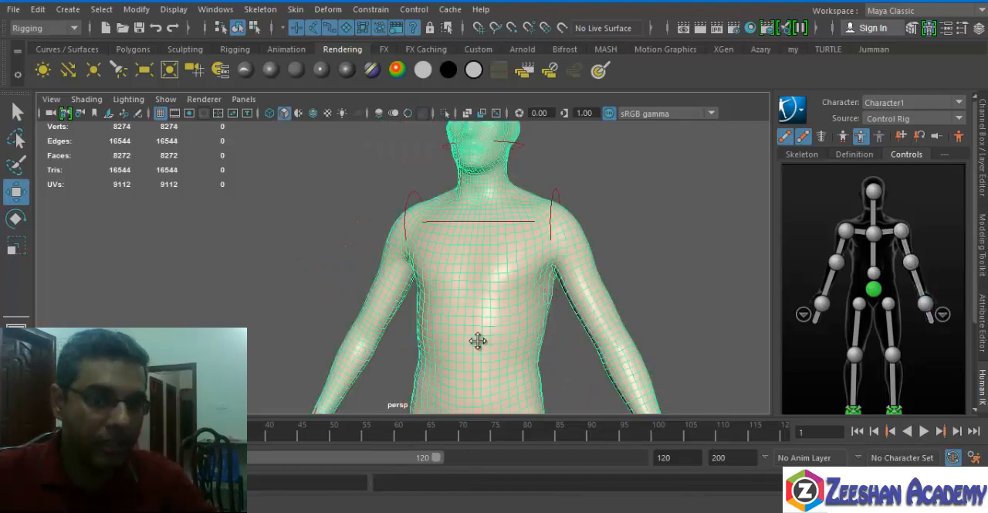
alt+middle_drag(478, 340, 436, 436)
alt+right_drag(437, 437, 649, 322)
click(648, 322)
alt+right_drag(464, 280, 591, 232)
alt+middle_drag(591, 232, 502, 436)
alt+right_drag(502, 437, 471, 356)
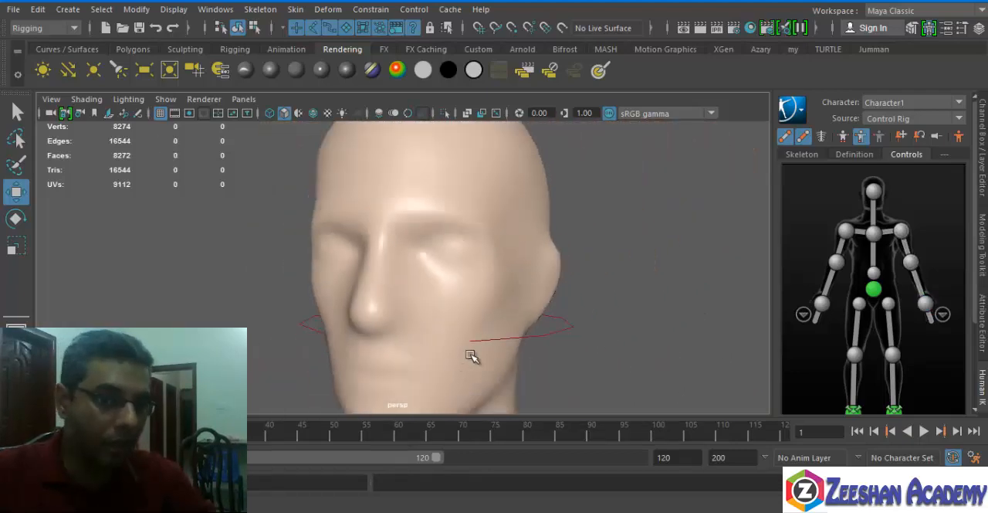
Examine the body mesh's face, jaw and neck from the front and side.
alt+drag(472, 356, 569, 337)
alt+right_drag(569, 338, 585, 276)
click(636, 227)
alt+drag(636, 227, 473, 213)
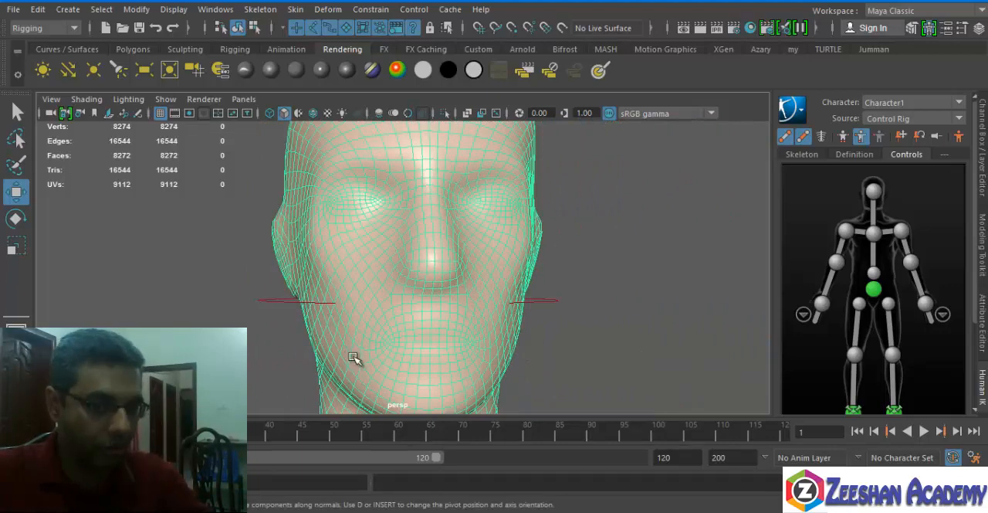
alt+drag(506, 369, 221, 341)
alt+middle_drag(220, 340, 379, 243)
alt+right_drag(379, 242, 494, 286)
alt+drag(495, 286, 247, 284)
alt+middle_drag(247, 284, 346, 231)
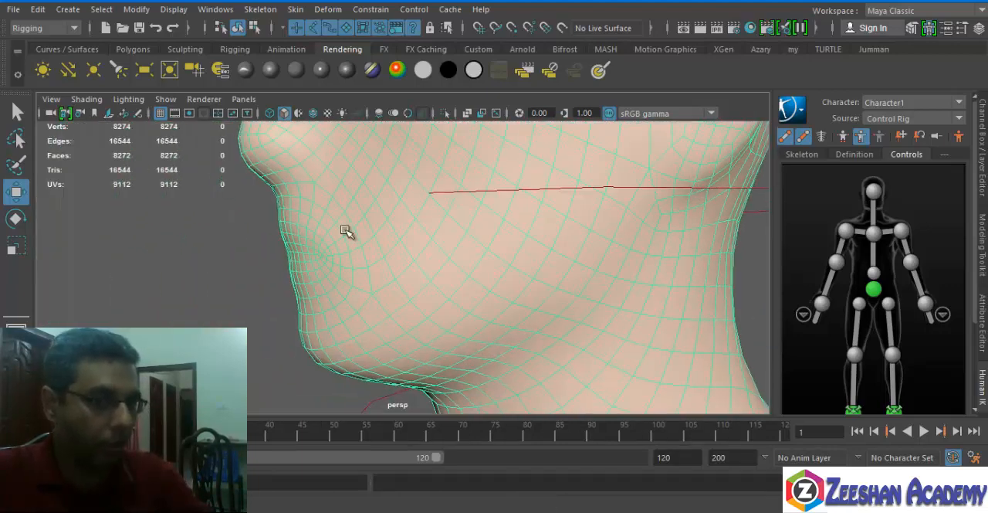
alt+drag(345, 230, 355, 235)
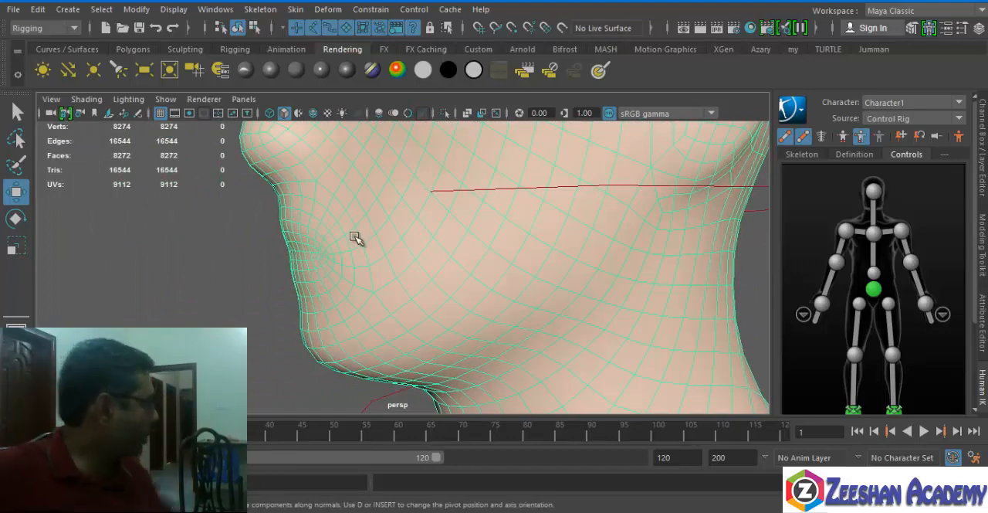
scroll(576, 316, down, 5)
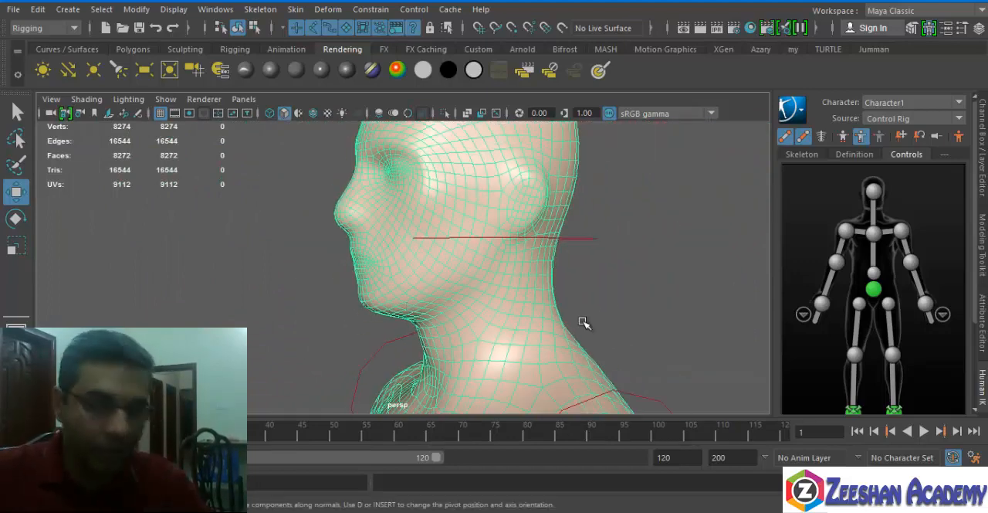
alt+drag(580, 322, 522, 331)
scroll(323, 224, up, 4)
alt+middle_drag(352, 179, 384, 241)
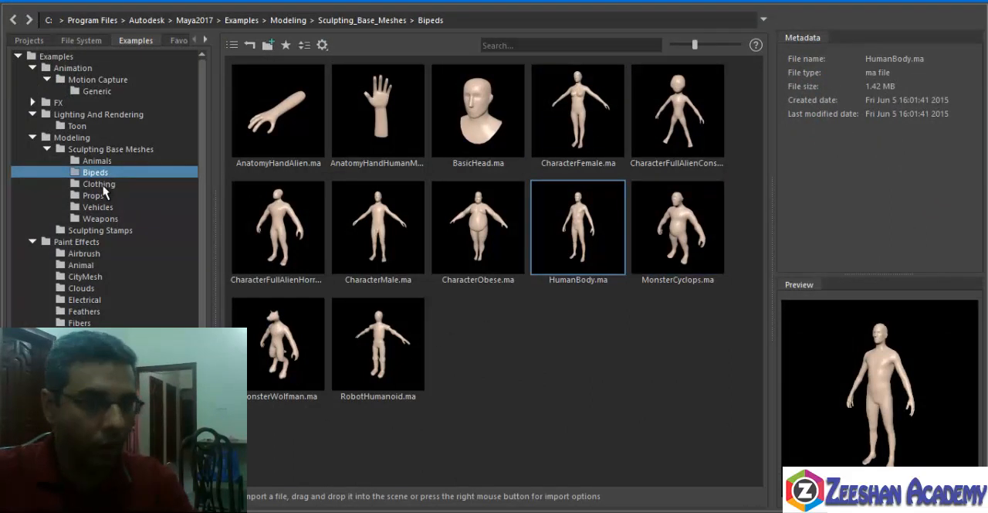
Import TurtleneckSweater.ma from the Clothing folder of the sculpting base meshes.
click(100, 184)
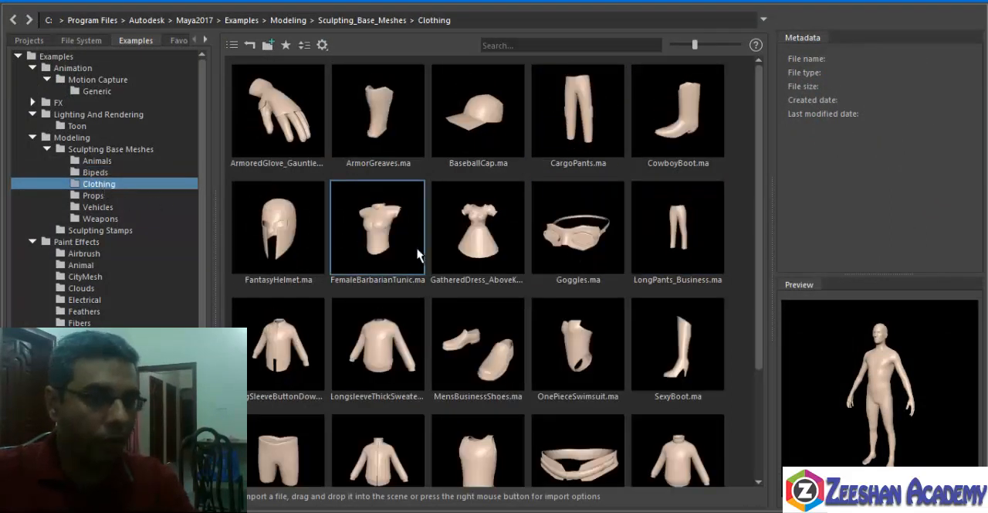
drag(624, 267, 627, 231)
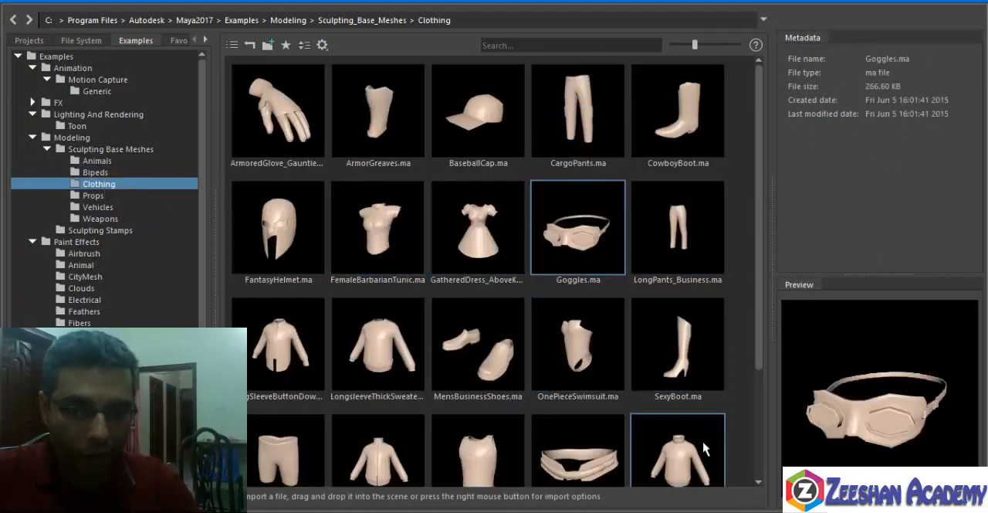
click(707, 440)
right_click(686, 454)
click(707, 459)
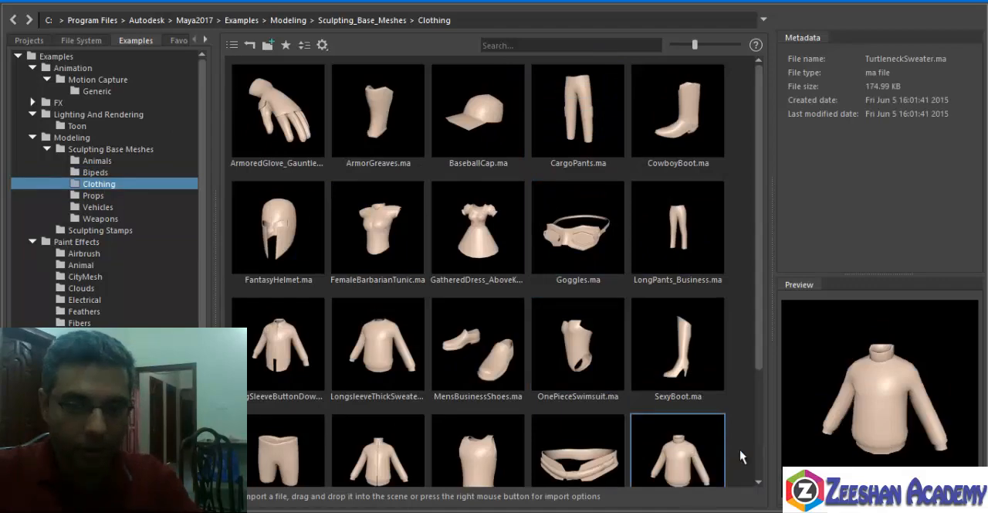
Select the sweater and examine its fit on the body from the front and side.
scroll(686, 455, down, 1)
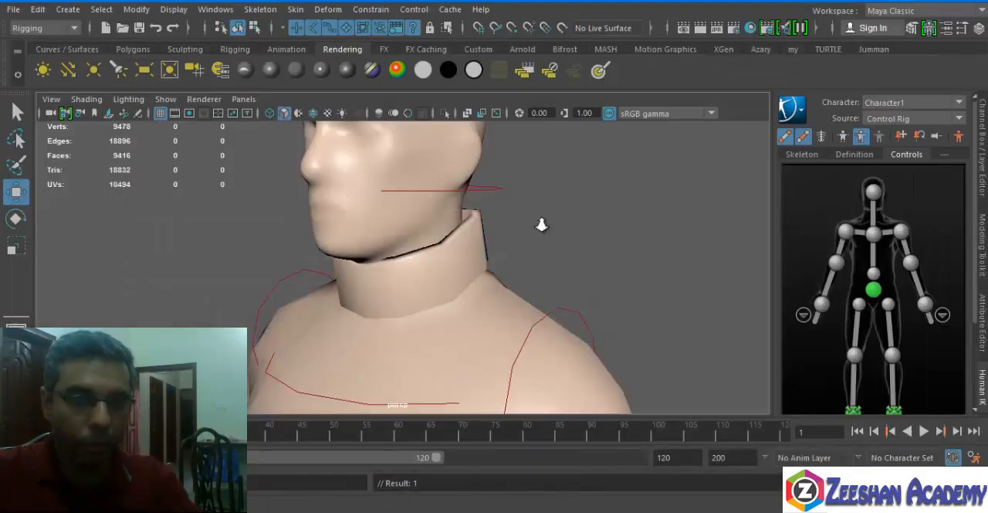
alt+right_drag(542, 225, 547, 267)
alt+middle_drag(546, 266, 542, 140)
alt+right_drag(542, 140, 486, 193)
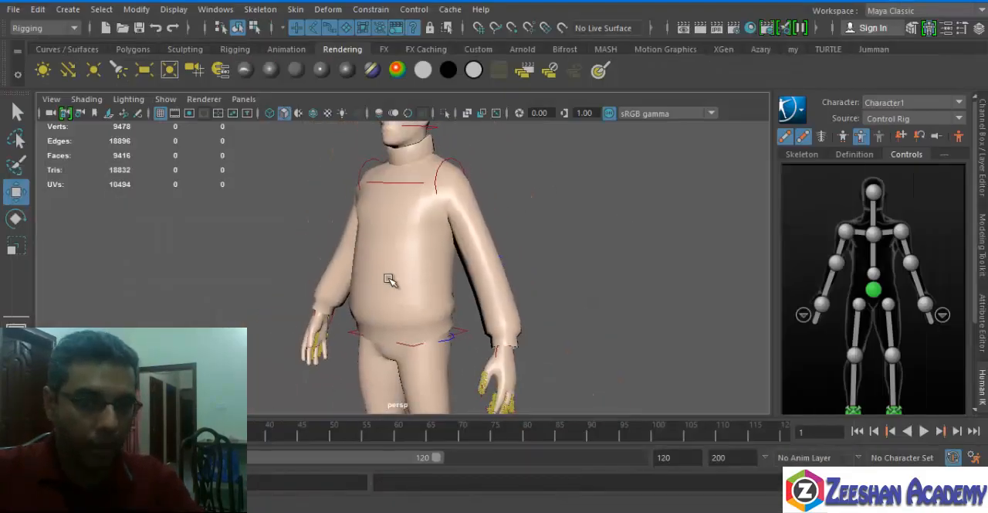
click(394, 284)
alt+drag(434, 316, 545, 335)
scroll(366, 322, up, 3)
scroll(479, 294, down, 3)
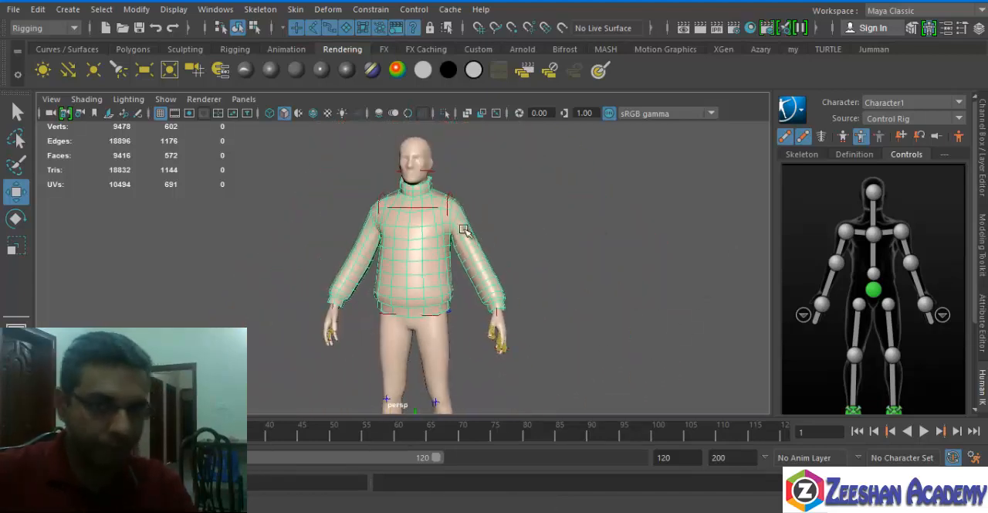
alt+drag(479, 293, 474, 246)
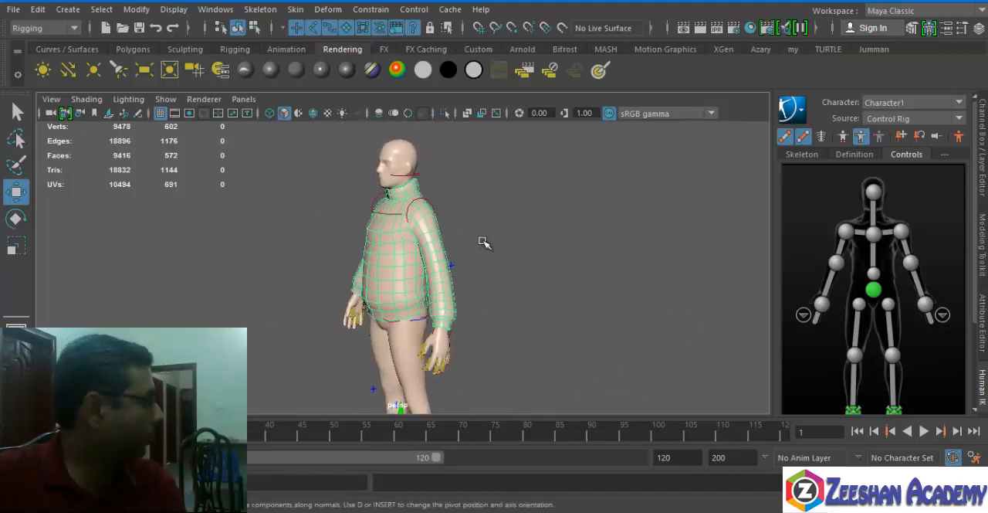
scroll(434, 307, up, 3)
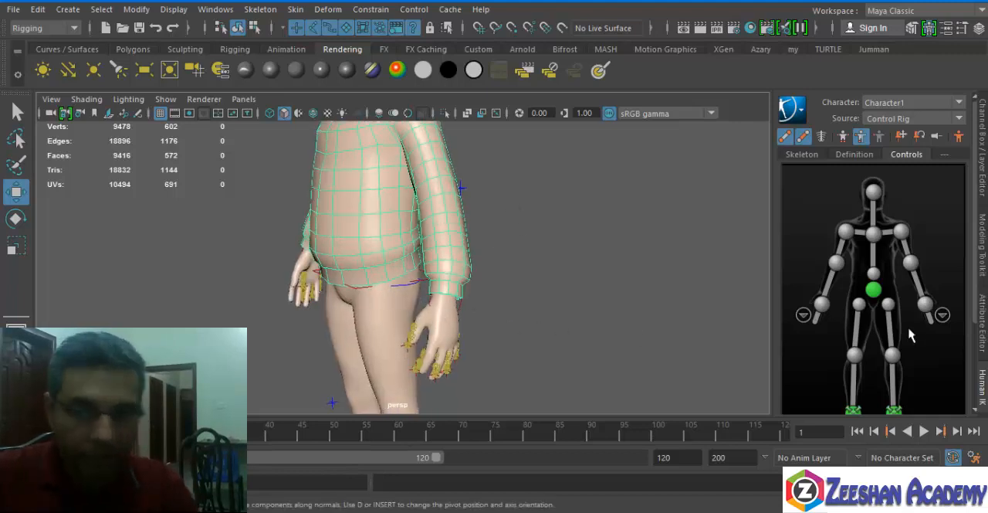
Select the left hand control and examine how the sweater sits over the torso and arms.
click(926, 304)
drag(373, 289, 307, 285)
drag(303, 229, 418, 304)
alt+drag(337, 287, 450, 282)
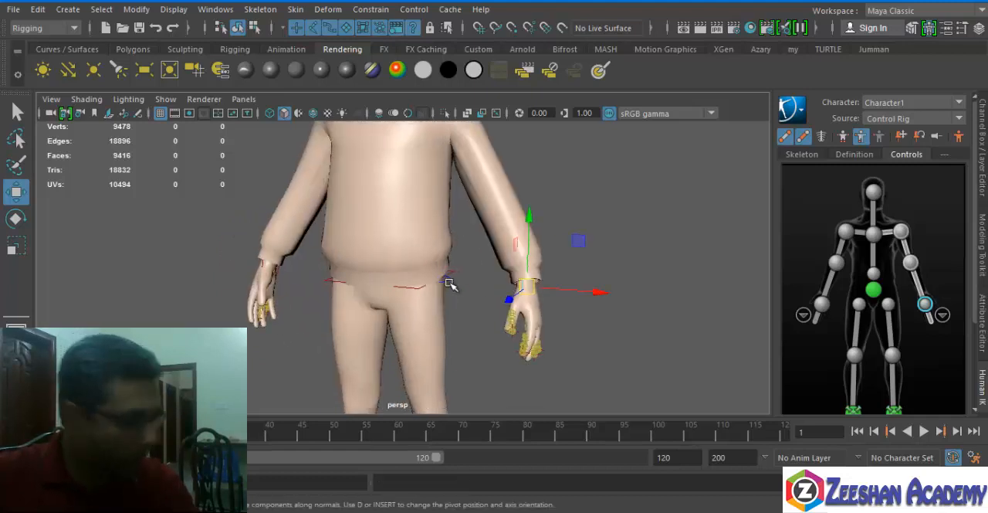
alt+middle_drag(441, 243, 438, 296)
alt+drag(401, 309, 400, 301)
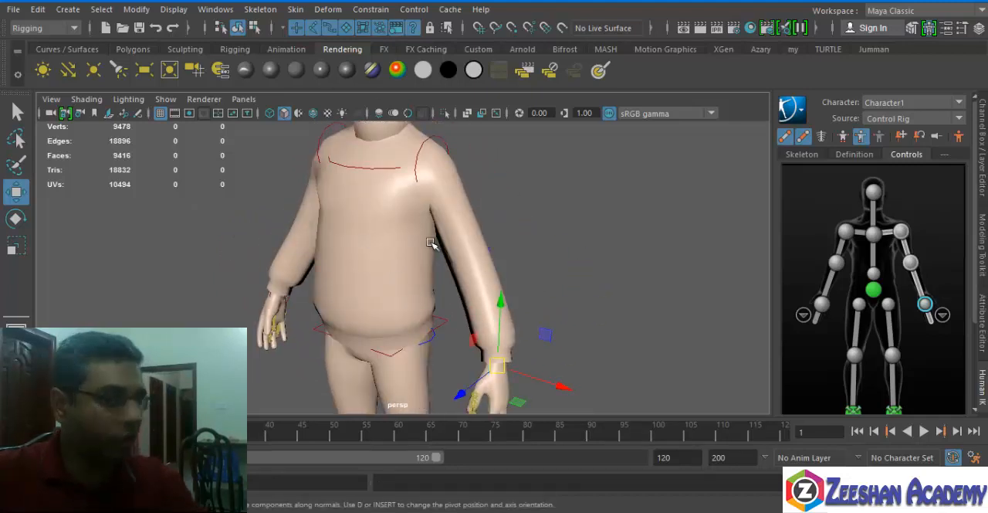
Show the character definition, select the hips joint with the sweater and try to bind the sweater to the skeleton.
click(431, 323)
alt+drag(419, 316, 430, 309)
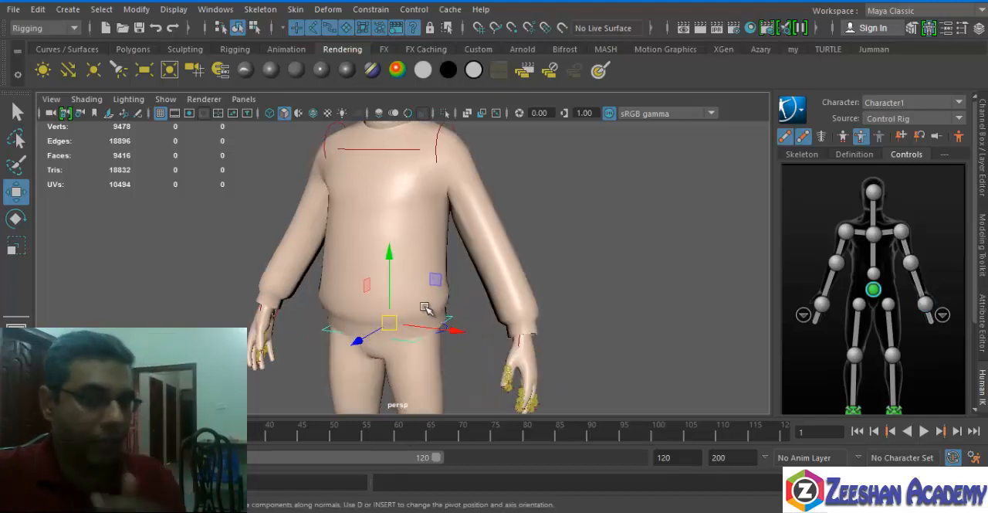
click(855, 154)
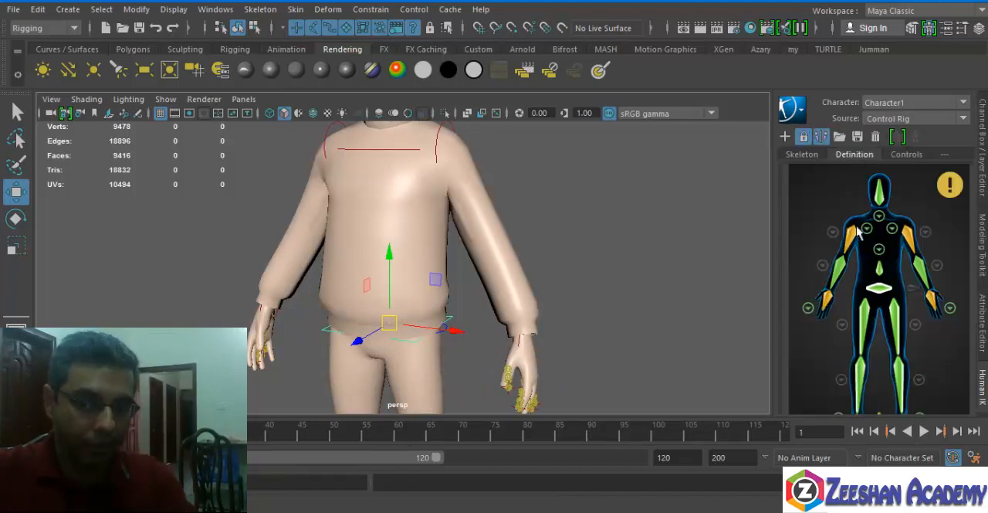
alt+drag(541, 278, 531, 267)
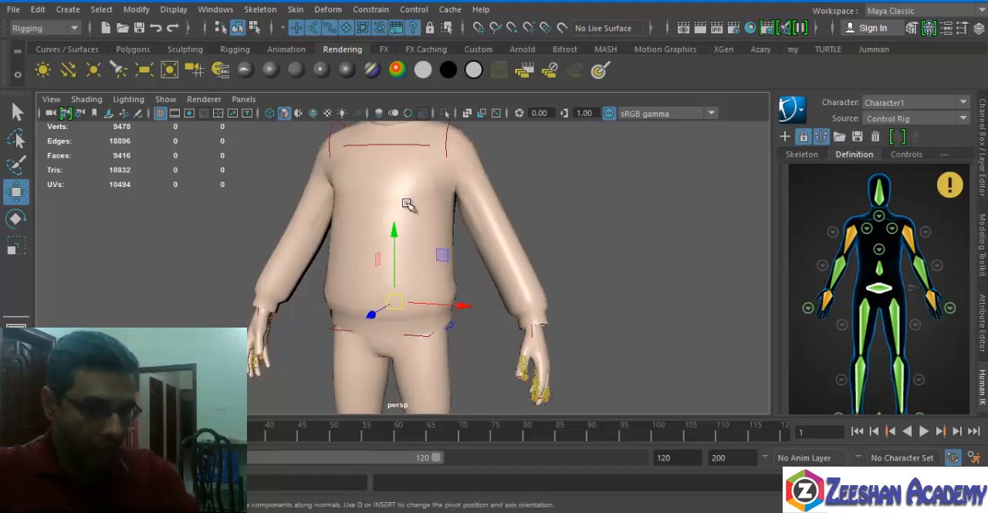
click(470, 263)
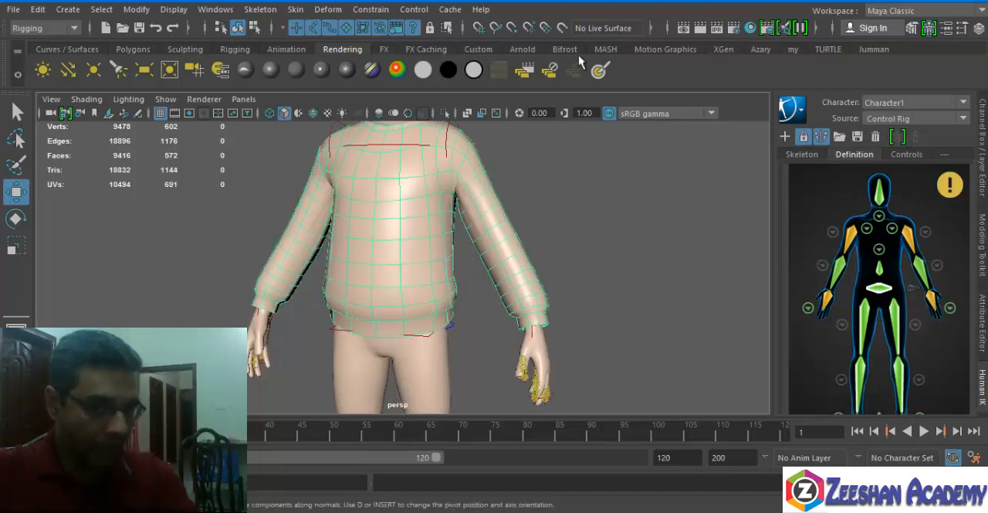
click(295, 9)
click(361, 48)
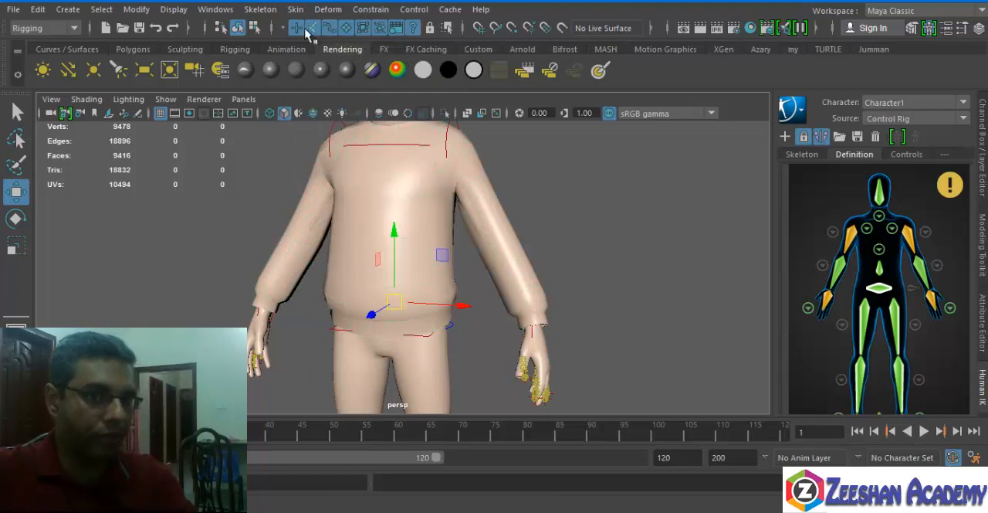
Try moving the left hand control across the body to test the sweater's sleeve, and undo the move.
click(911, 154)
click(926, 305)
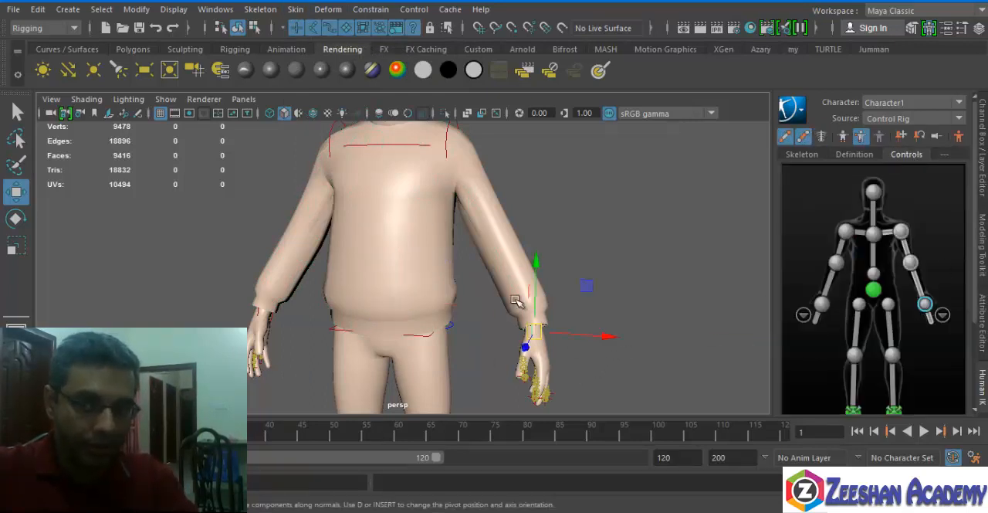
alt+drag(517, 302, 392, 296)
key(ctrl+z)
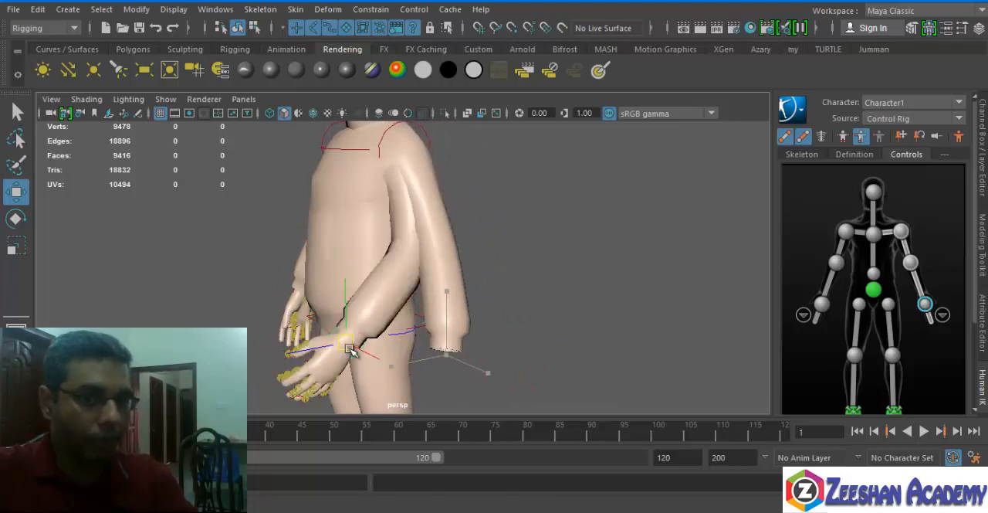
Select the hips joint together with the sweater, reset the Bind Skin options to their defaults and bind the sweater.
click(855, 154)
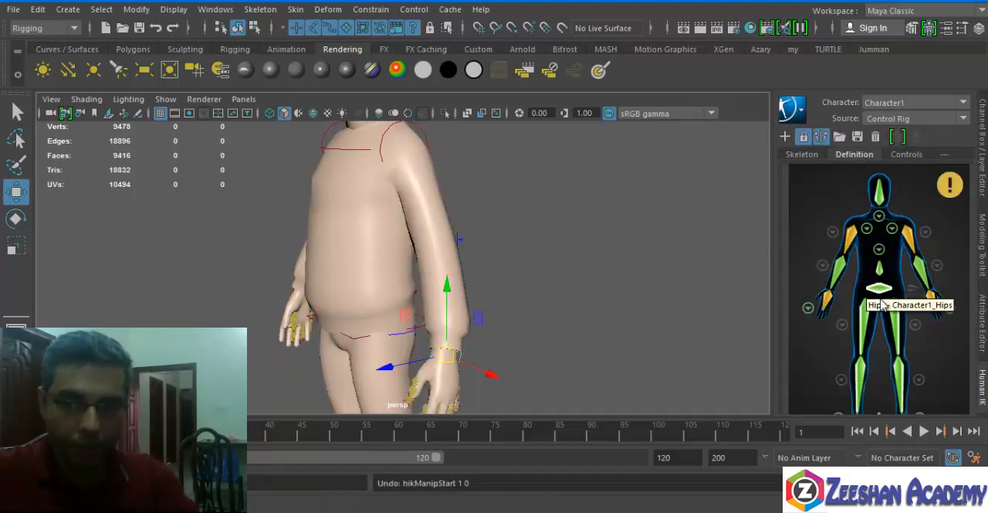
alt+drag(432, 255, 489, 290)
click(516, 248)
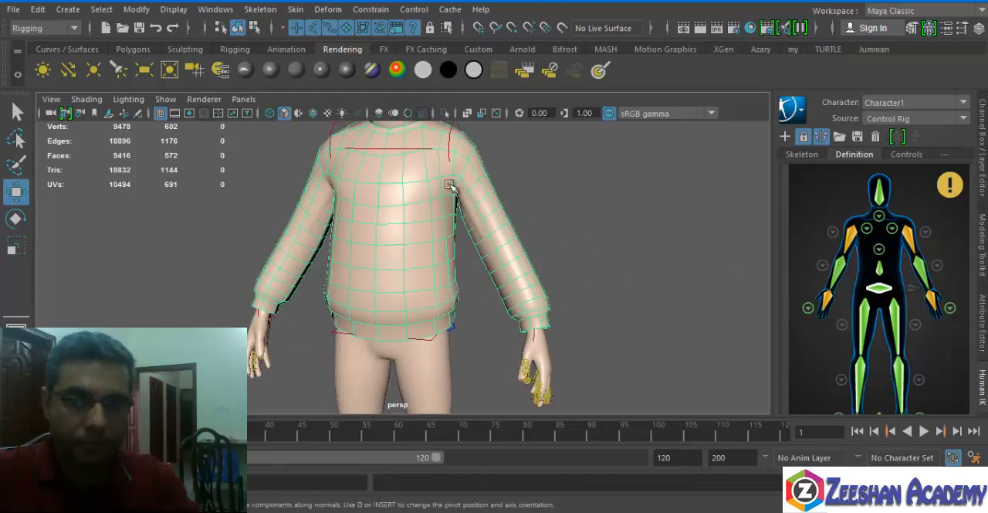
click(296, 10)
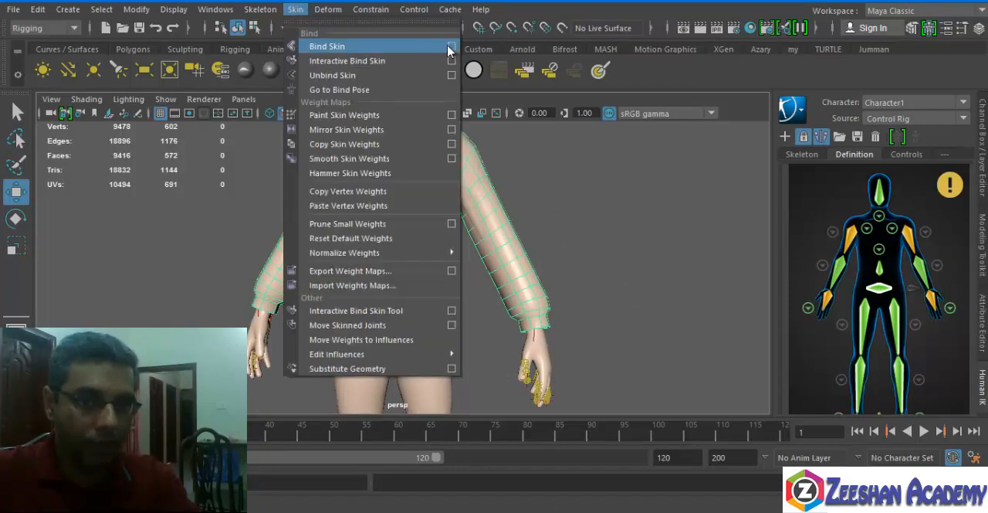
click(457, 49)
click(464, 66)
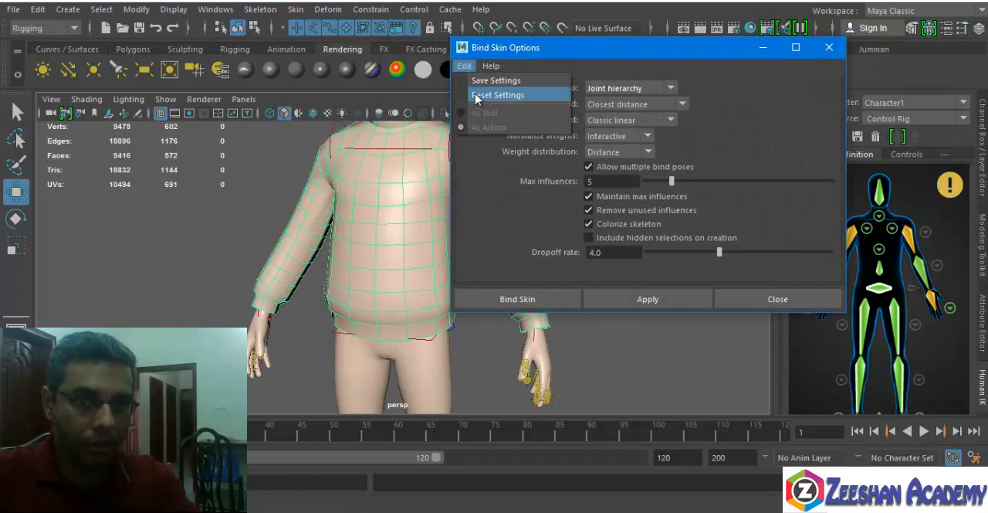
click(485, 94)
click(478, 293)
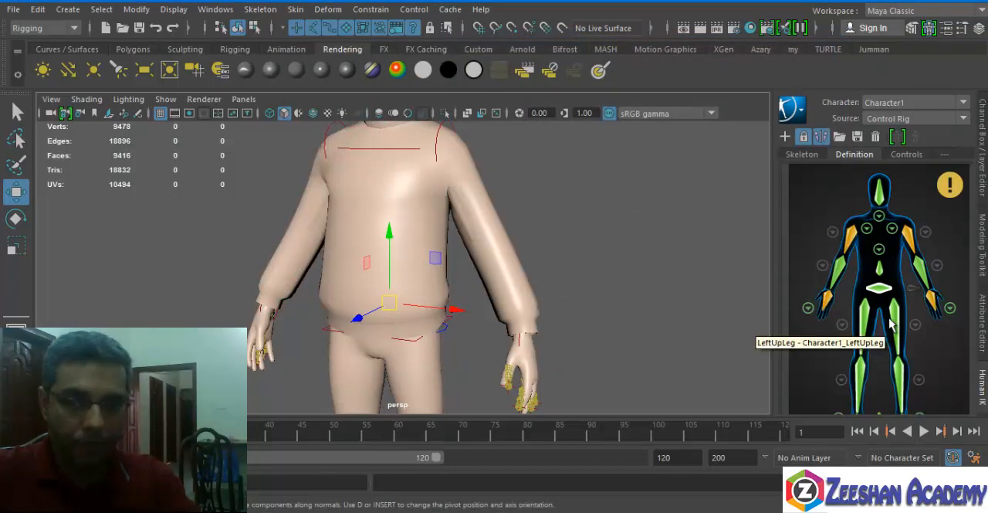
Raise the left hand control outward to test the sweater's deformation with the arm.
click(907, 154)
click(925, 303)
alt+drag(557, 325, 525, 248)
alt+drag(455, 240, 493, 321)
drag(557, 289, 435, 212)
Try rotating the head control to test the neck and turtleneck collar, and undo the rotation.
click(427, 176)
key(e)
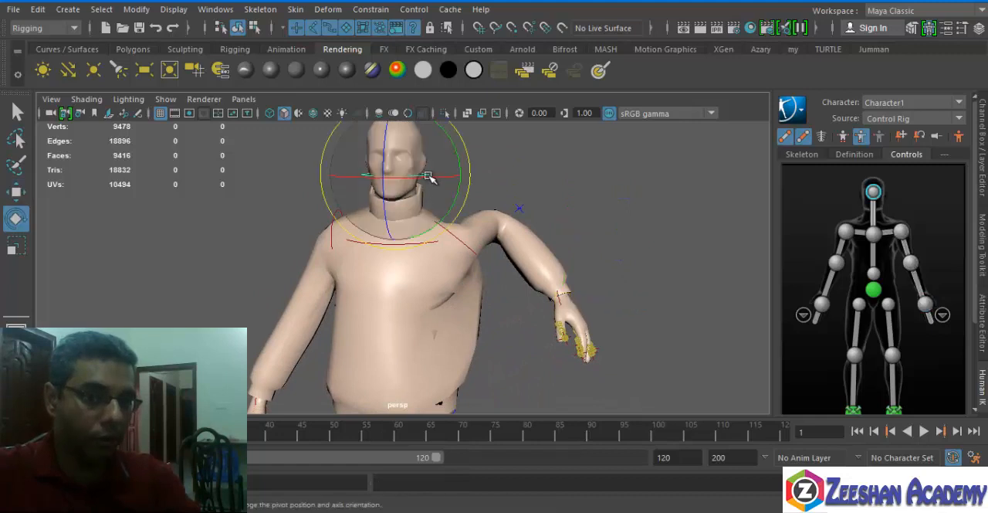
drag(411, 203, 409, 165)
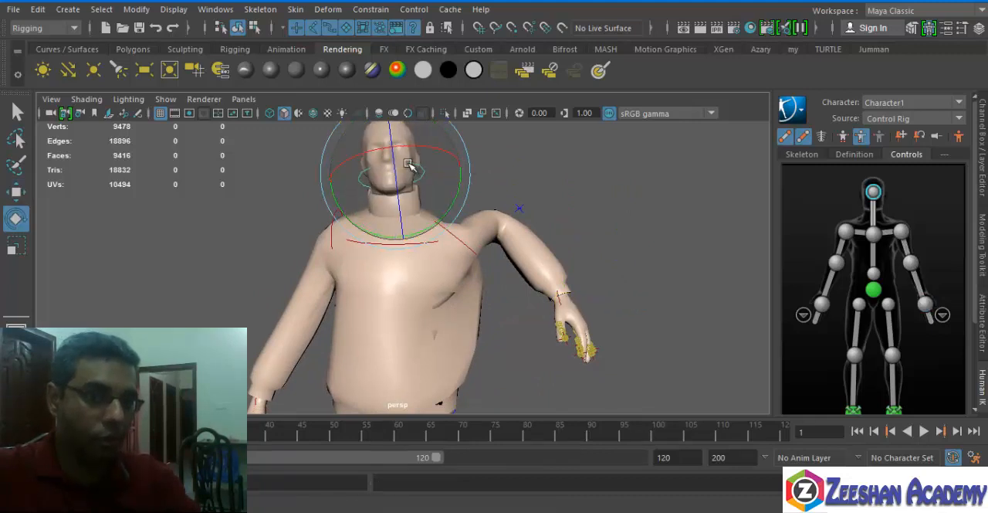
key(ctrl+z)
alt+drag(505, 344, 483, 290)
key(ctrl+z)
key(ctrl+z)
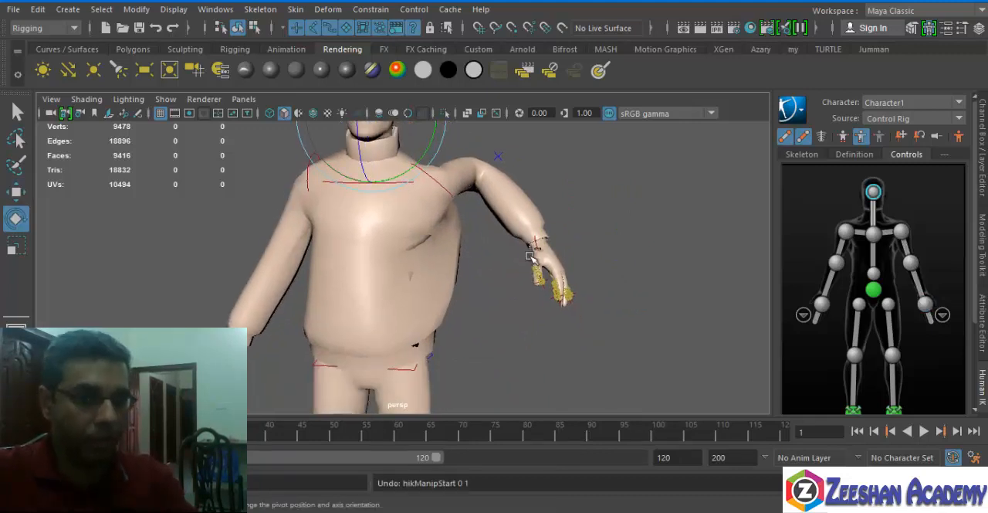
Undo the left arm pose and the sweater's skin bind so the sweater is detached from the skeleton.
key(ctrl+z)
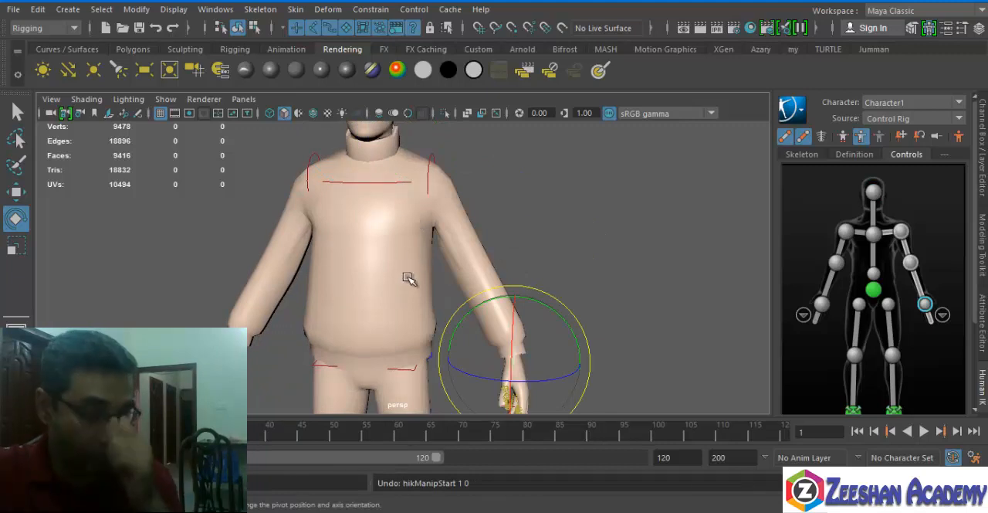
alt+drag(399, 230, 302, 243)
scroll(399, 307, down, 3)
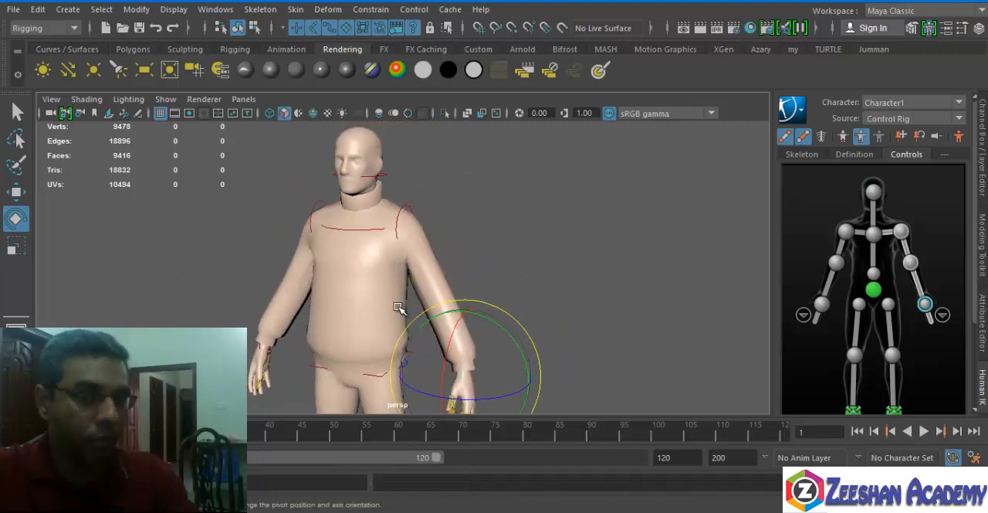
key(ctrl+z)
key(ctrl+z)
key(ctrl+z)
key(ctrl+z)
key(ctrl+z)
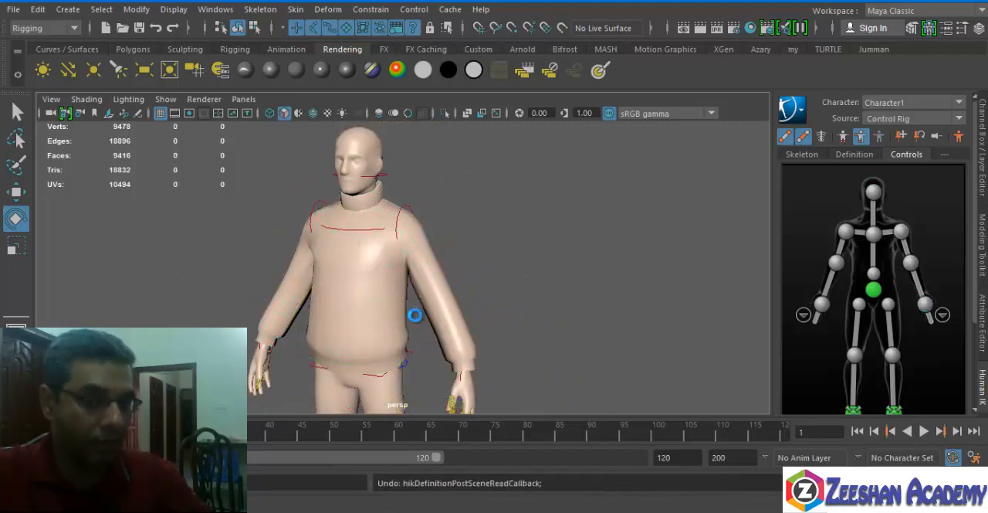
drag(396, 301, 464, 300)
alt+middle_drag(492, 297, 507, 251)
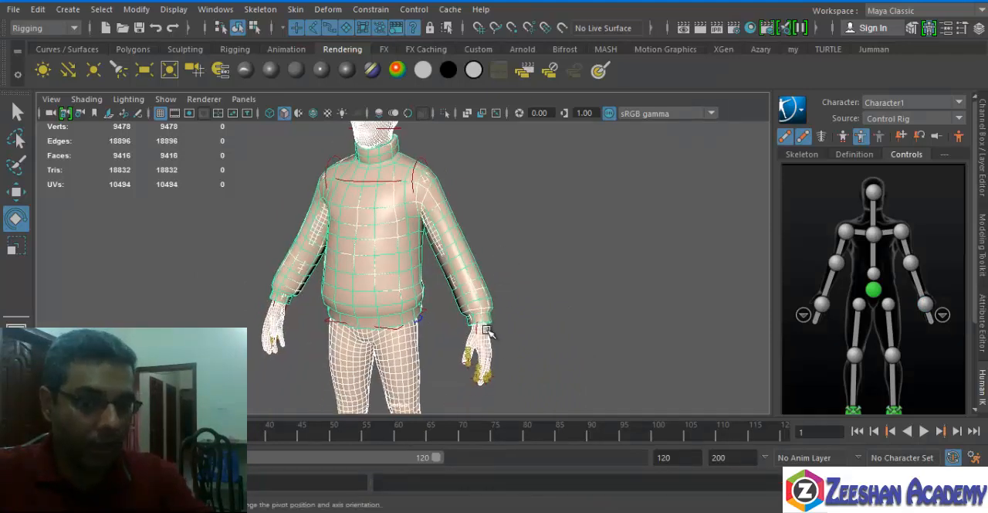
Try moving the left hand control inward to test the arm with the unbound sweater, and undo the move.
click(925, 308)
key(w)
alt+drag(494, 313, 454, 311)
key(ctrl+z)
alt+drag(385, 298, 413, 242)
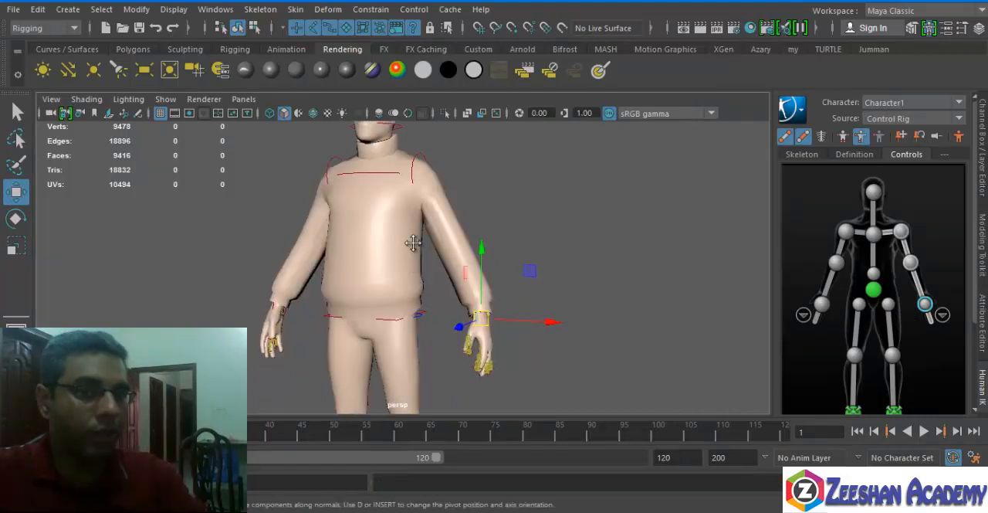
alt+middle_drag(413, 243, 418, 268)
Switch from the Rigging to the FX command set for working with nCloth.
click(68, 29)
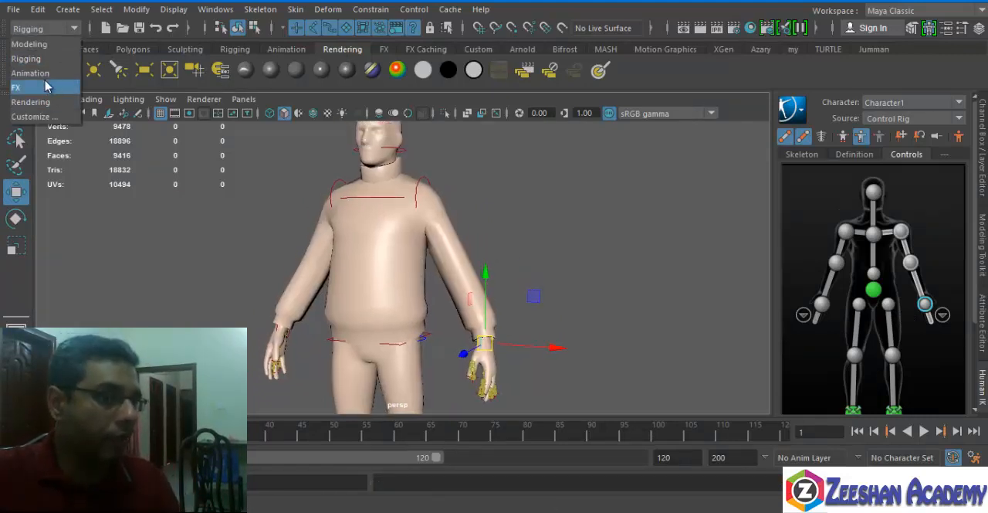
click(31, 89)
click(339, 10)
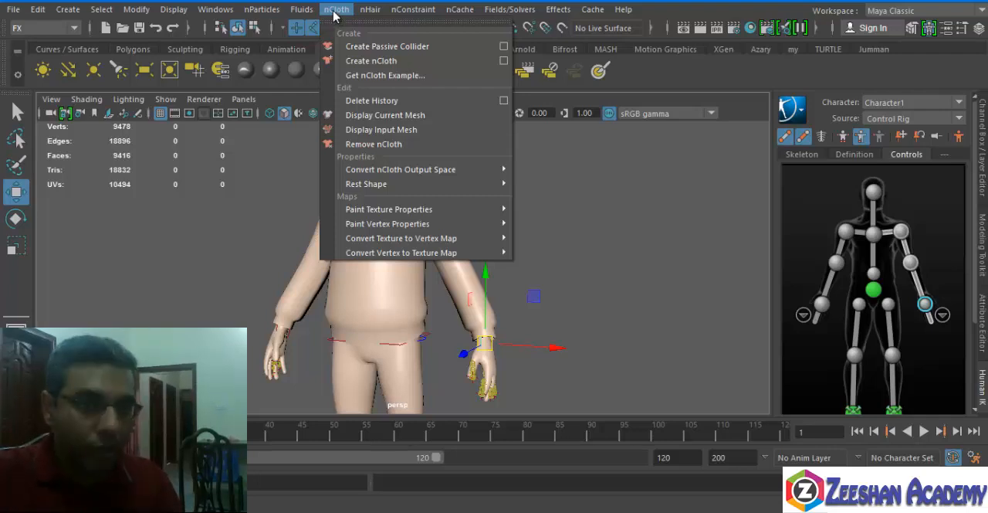
click(340, 265)
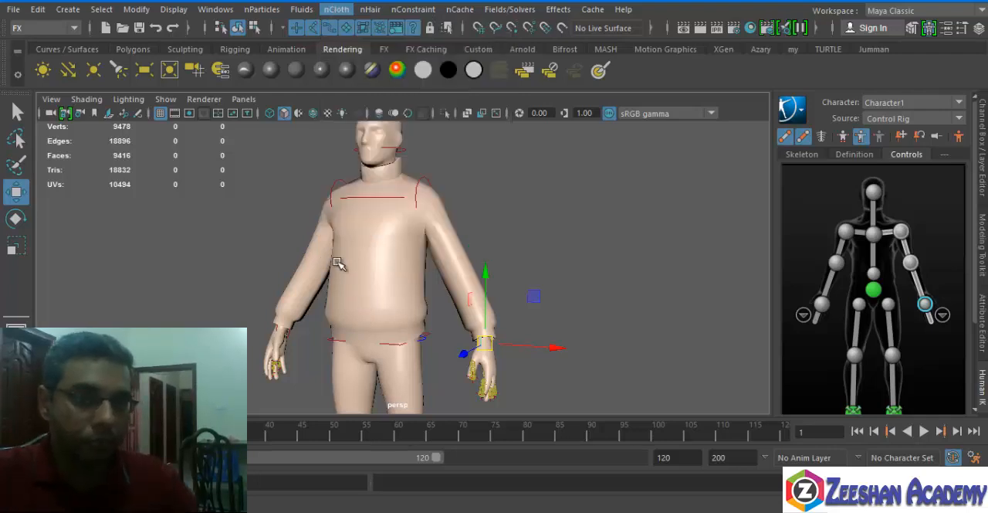
alt+middle_drag(339, 265, 321, 281)
alt+right_drag(320, 281, 362, 289)
alt+middle_drag(497, 398, 511, 309)
Select the body mesh and make it an nCloth passive collider.
click(504, 309)
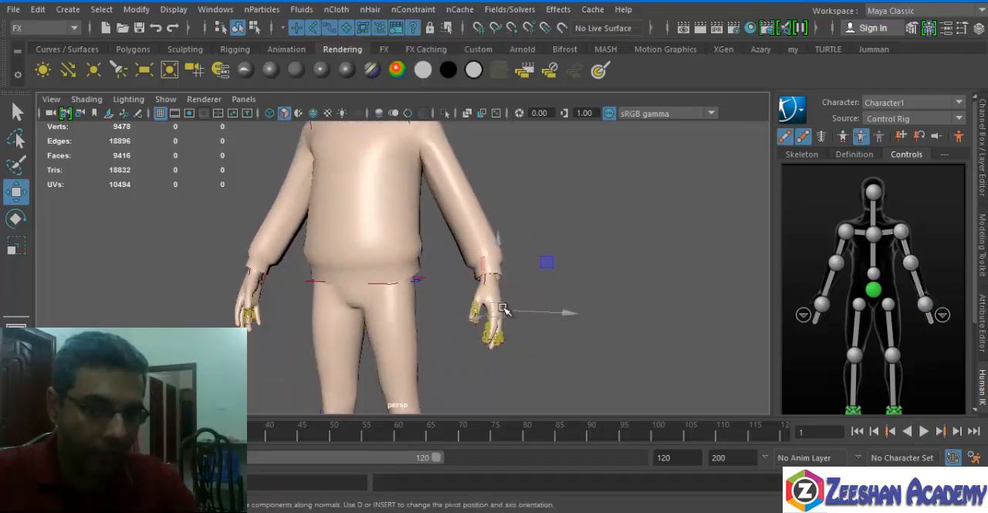
click(399, 337)
alt+middle_drag(419, 307, 438, 117)
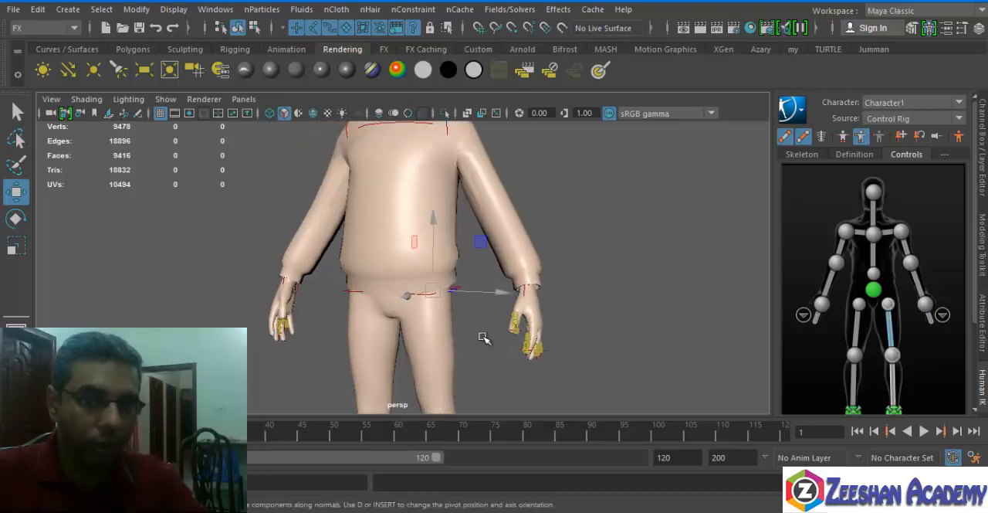
key(q)
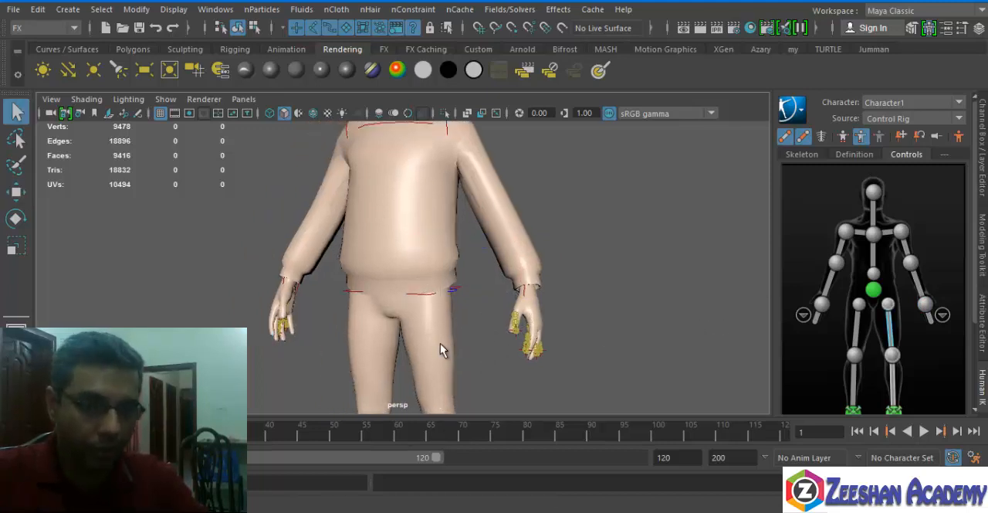
click(440, 343)
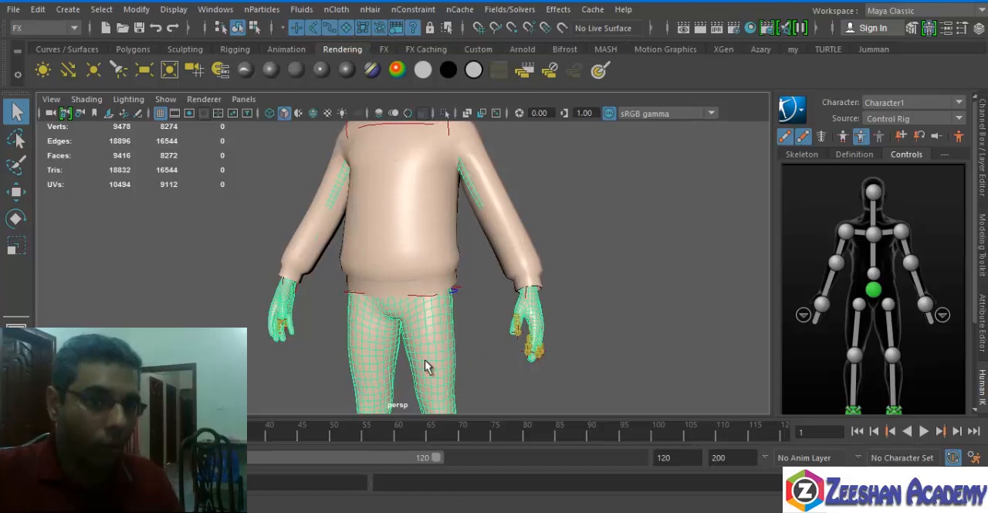
click(335, 10)
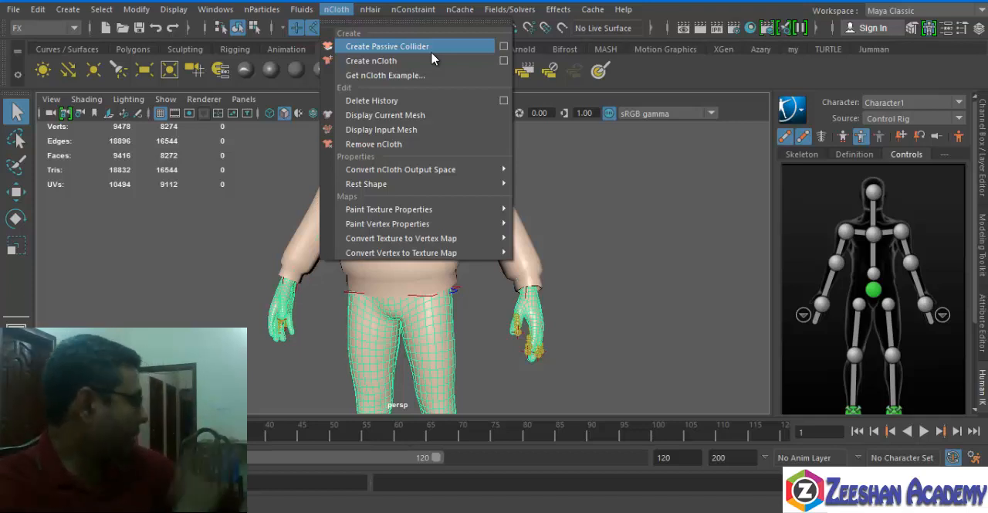
click(376, 47)
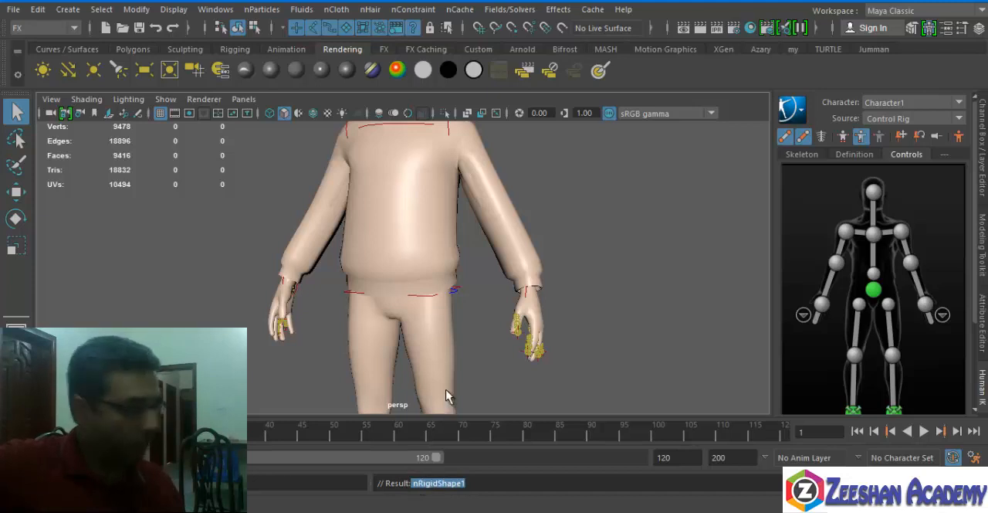
Select the sweater, reset the Create nCloth options to defaults, use the nucleus1 solver and create the cloth.
click(440, 291)
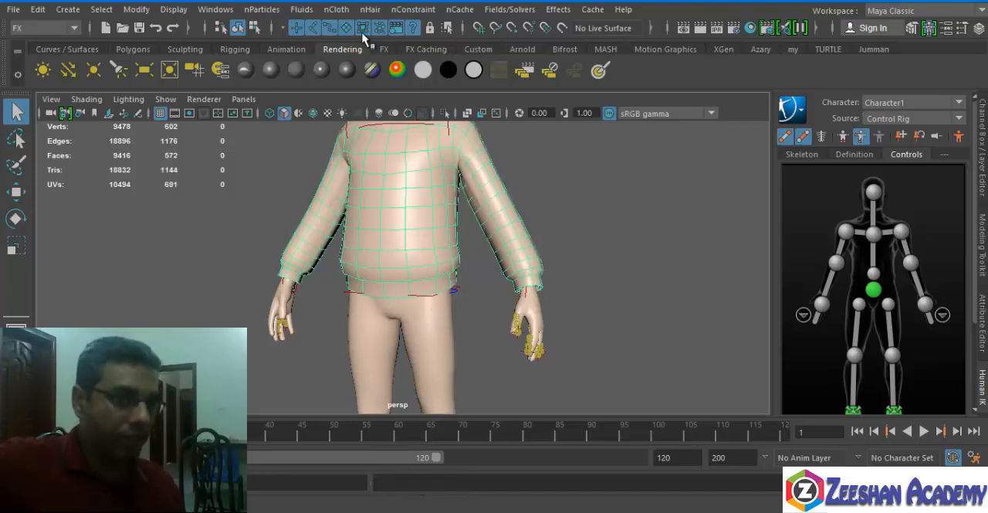
click(336, 9)
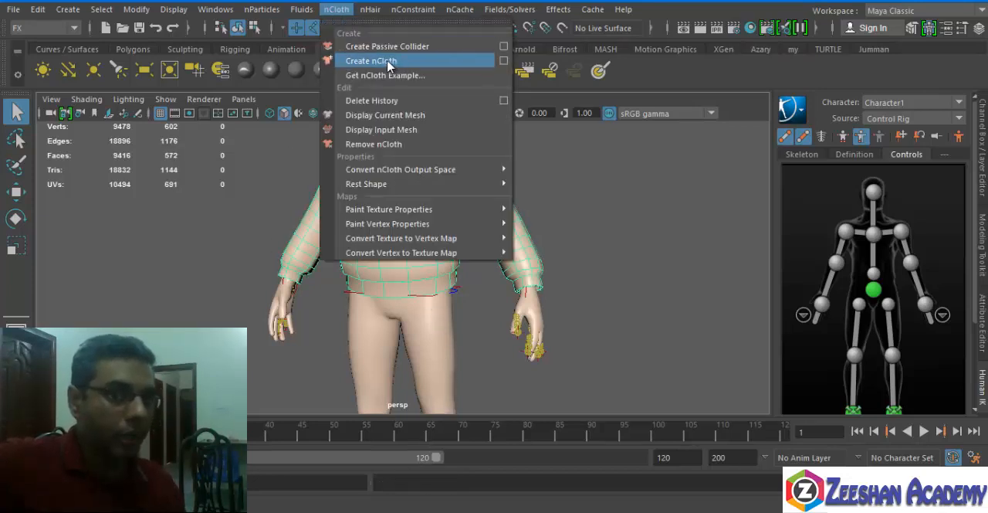
click(504, 60)
click(463, 68)
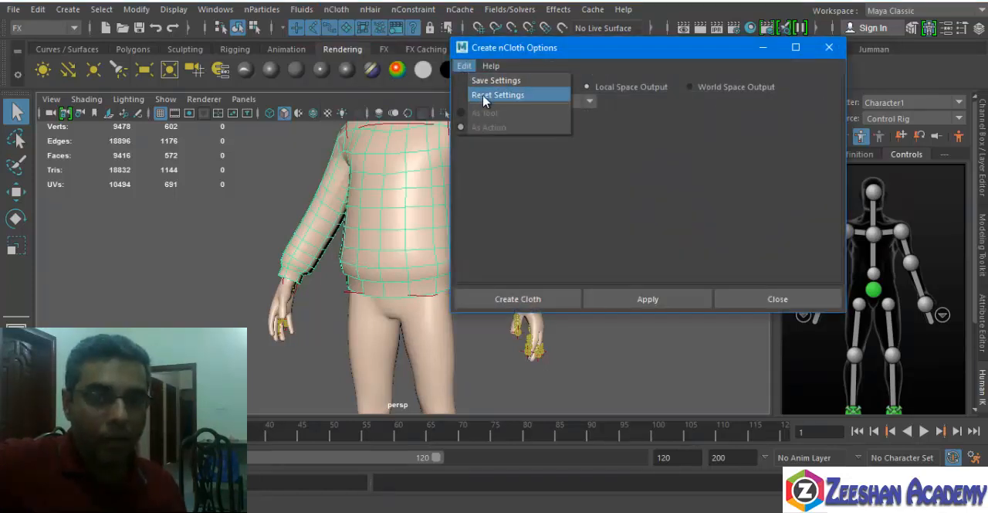
click(485, 96)
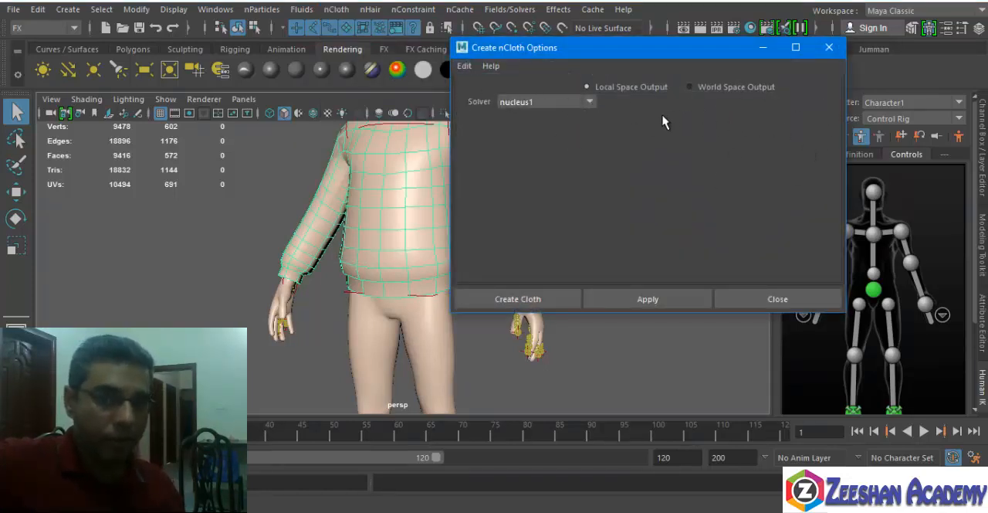
click(589, 105)
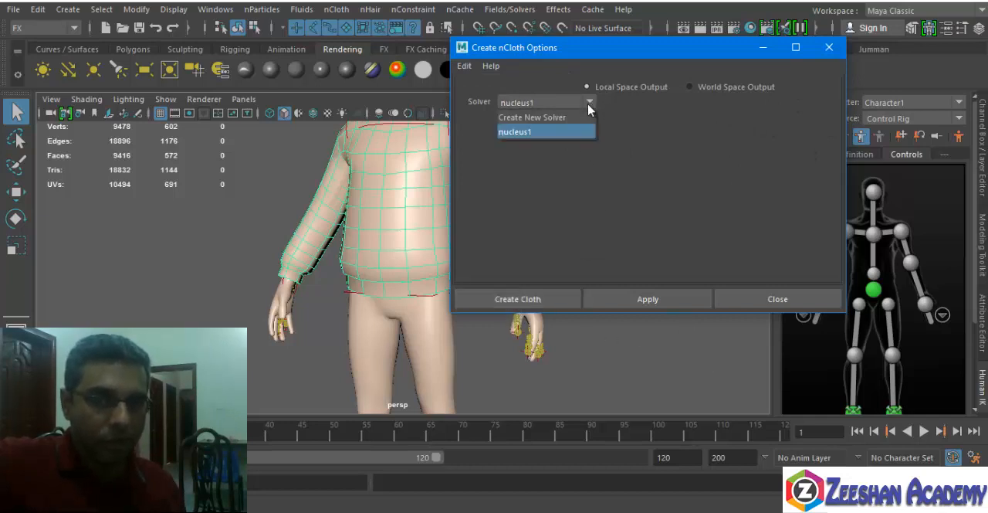
click(531, 131)
click(508, 298)
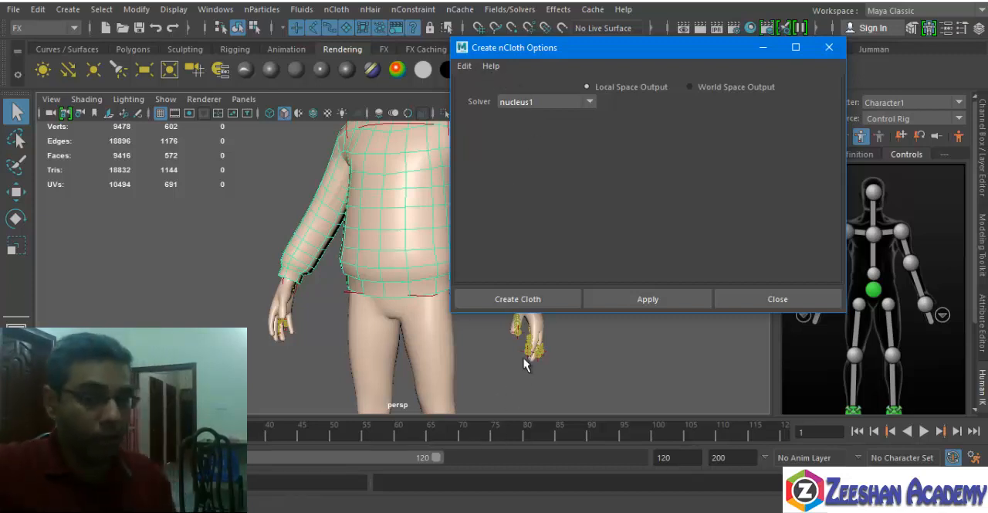
click(525, 301)
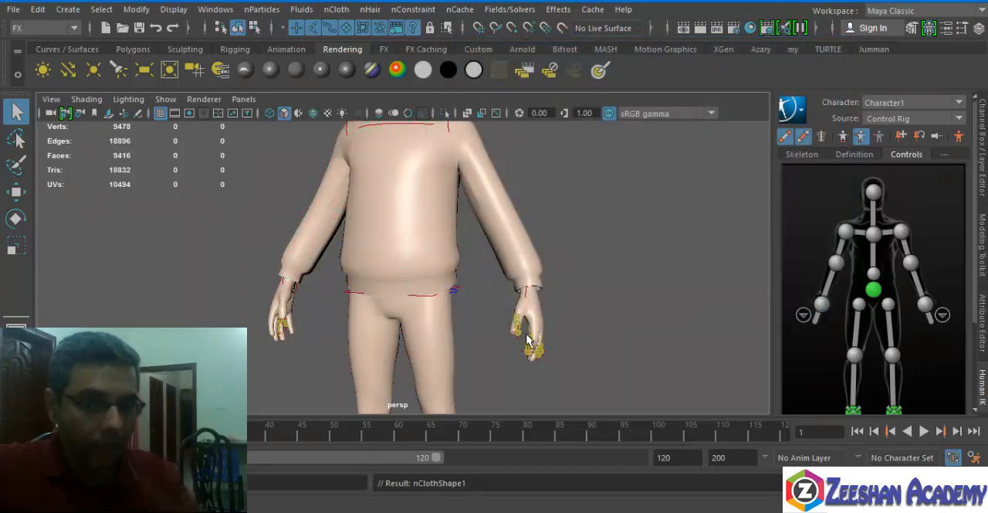
Play the timeline forward to test the sweater's cloth simulation against the body.
alt+drag(528, 339, 359, 171)
alt+drag(439, 226, 762, 369)
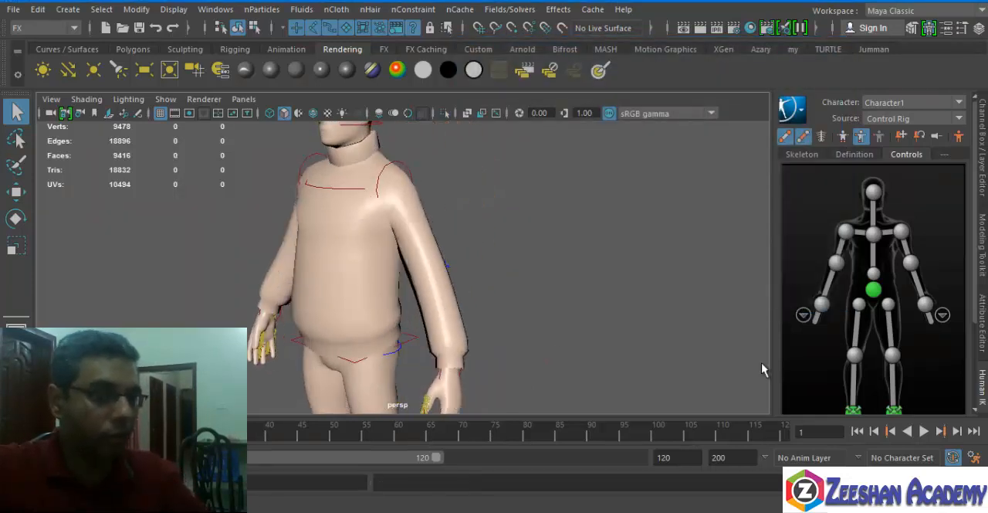
click(924, 431)
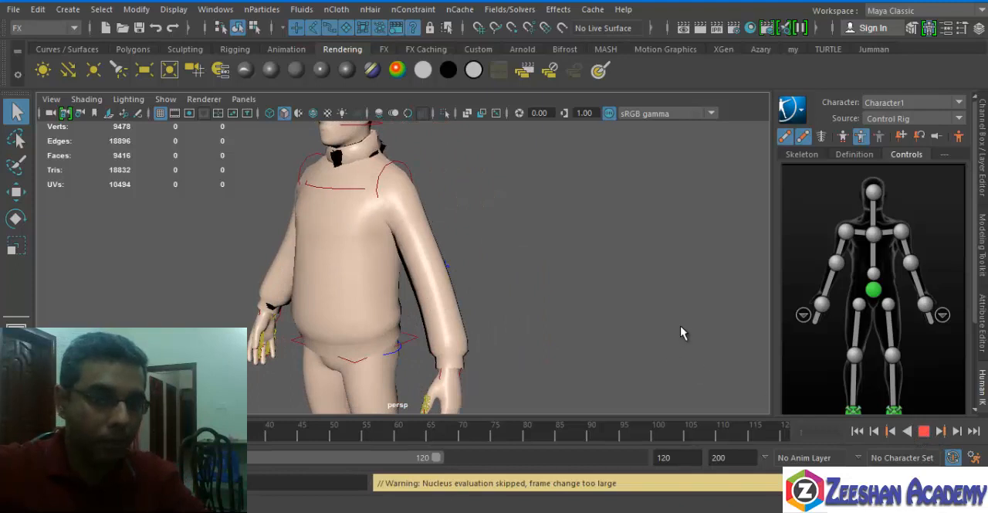
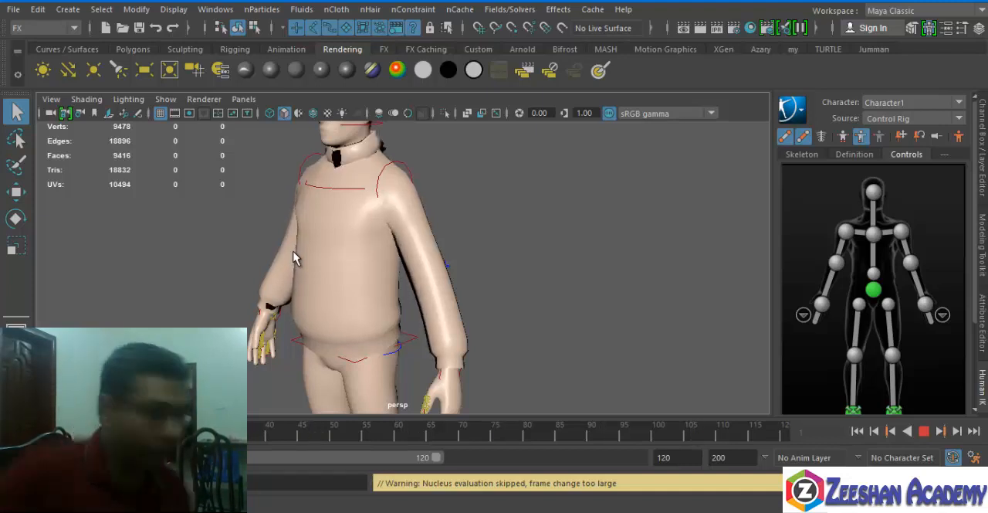
Stop the simulation playback and rewind the timeline to the first frame.
click(924, 432)
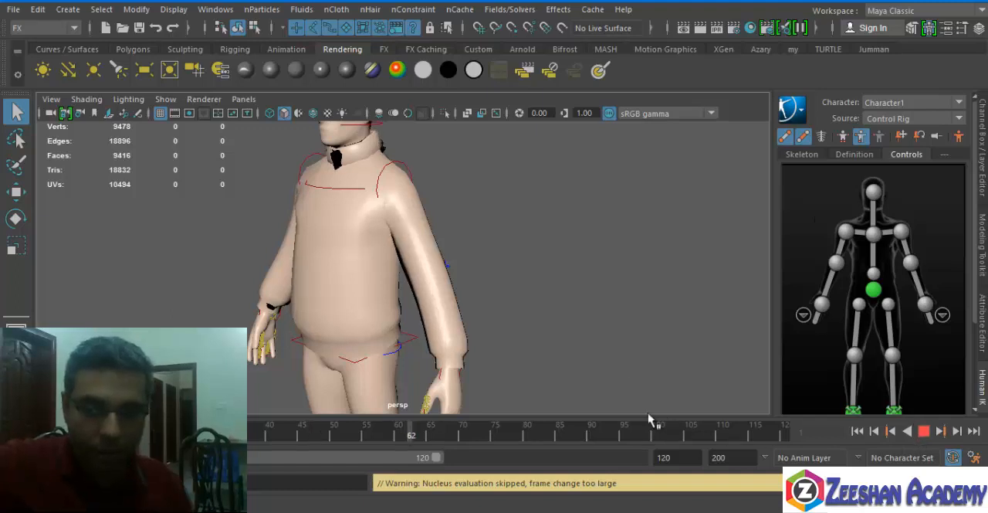
alt+drag(485, 249, 560, 262)
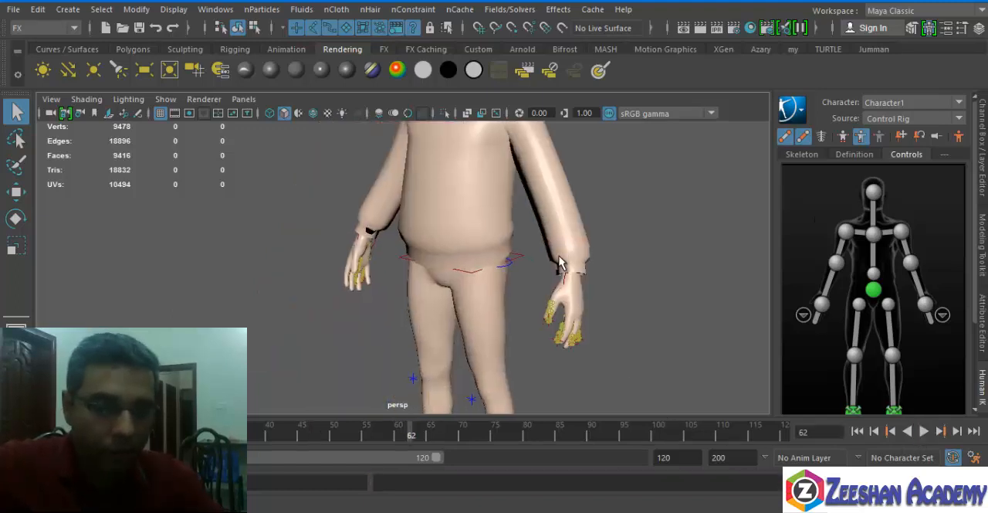
click(925, 303)
alt+middle_drag(540, 250, 434, 307)
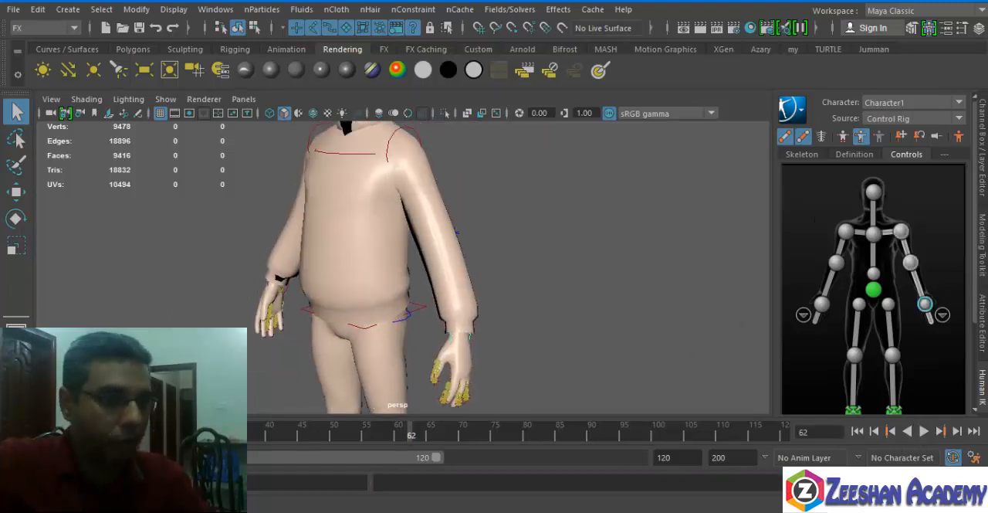
click(857, 432)
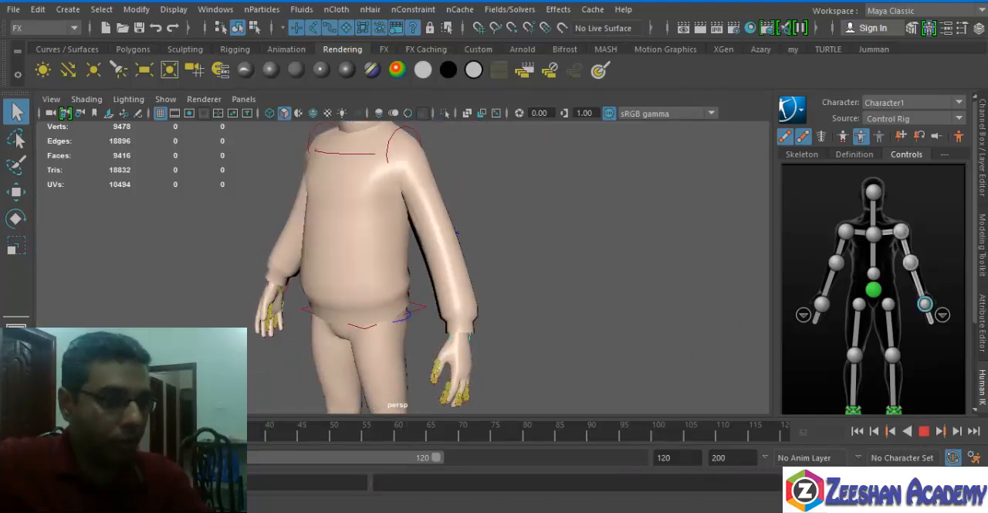
Select the sweater and open its nCloth shape attributes for inspection.
alt+middle_drag(340, 237, 306, 259)
click(306, 258)
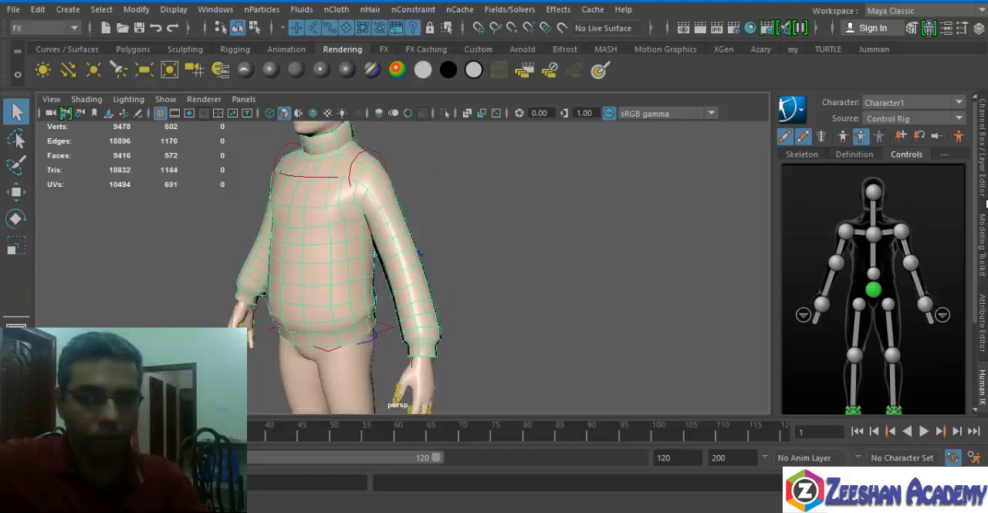
click(983, 243)
click(983, 323)
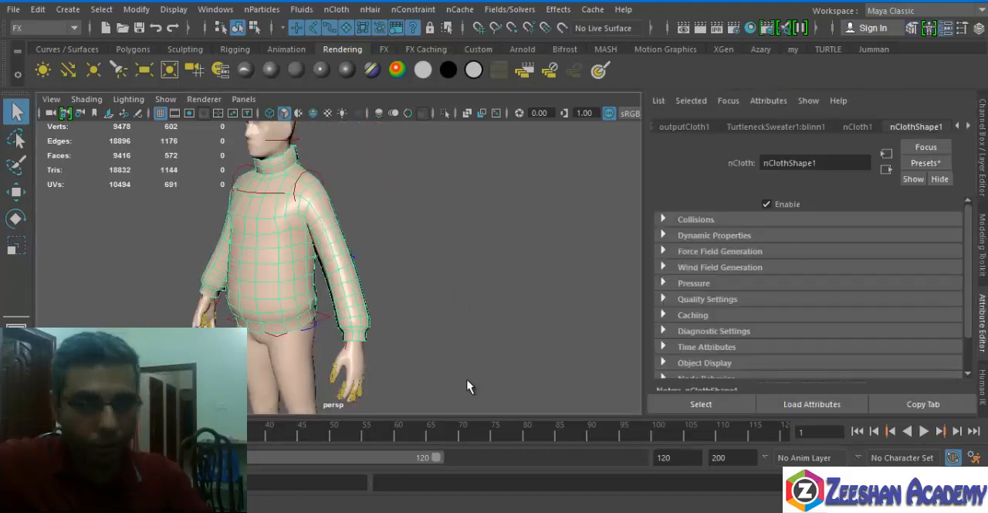
click(841, 510)
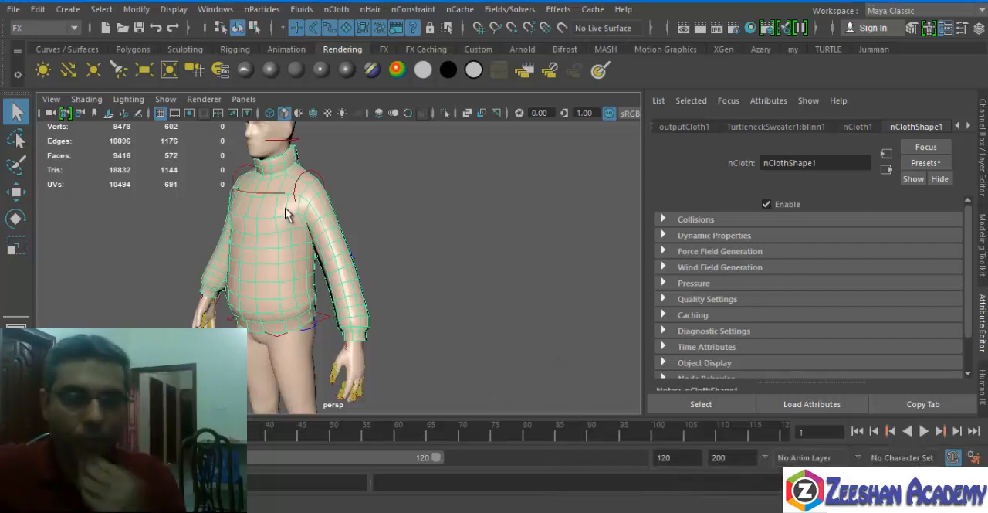
Put both sweater meshes on a new display layer and hide that layer.
click(984, 153)
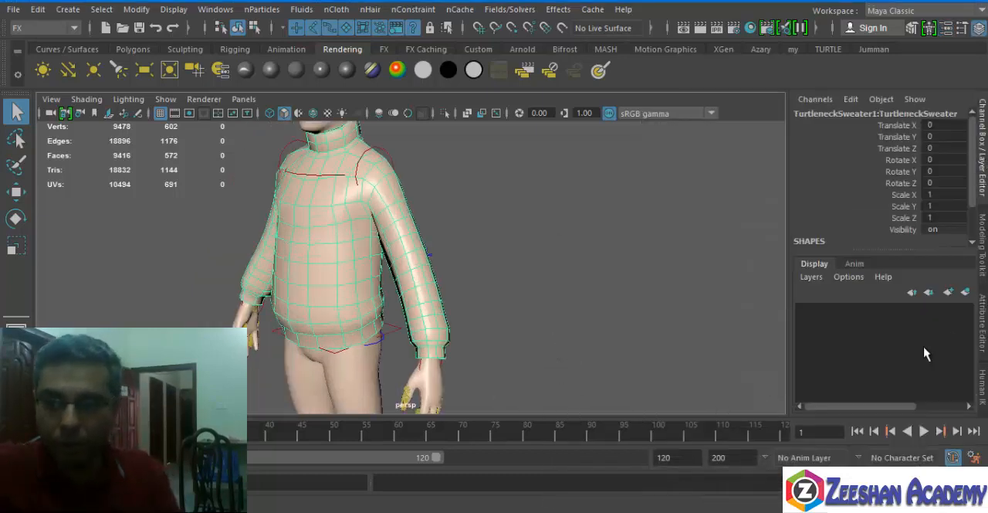
click(964, 292)
click(805, 312)
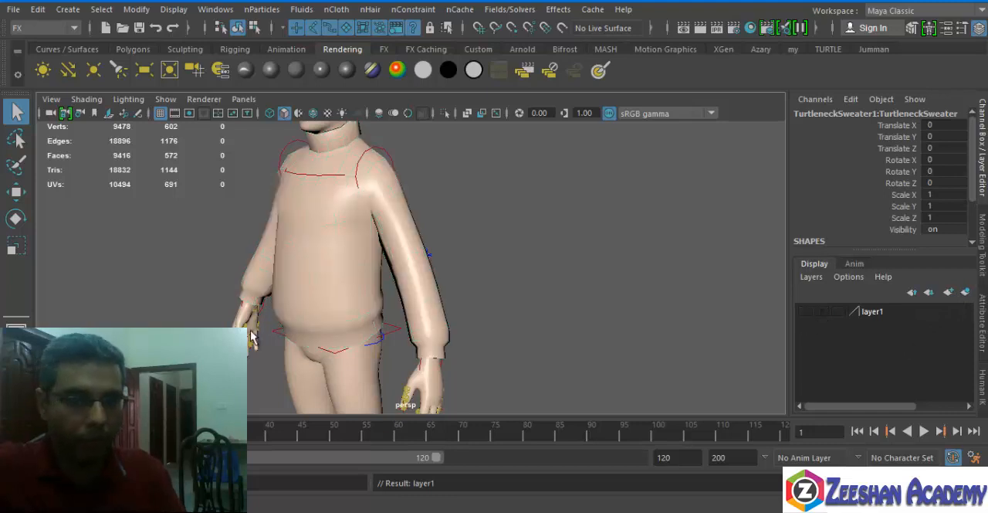
click(351, 258)
right_click(840, 315)
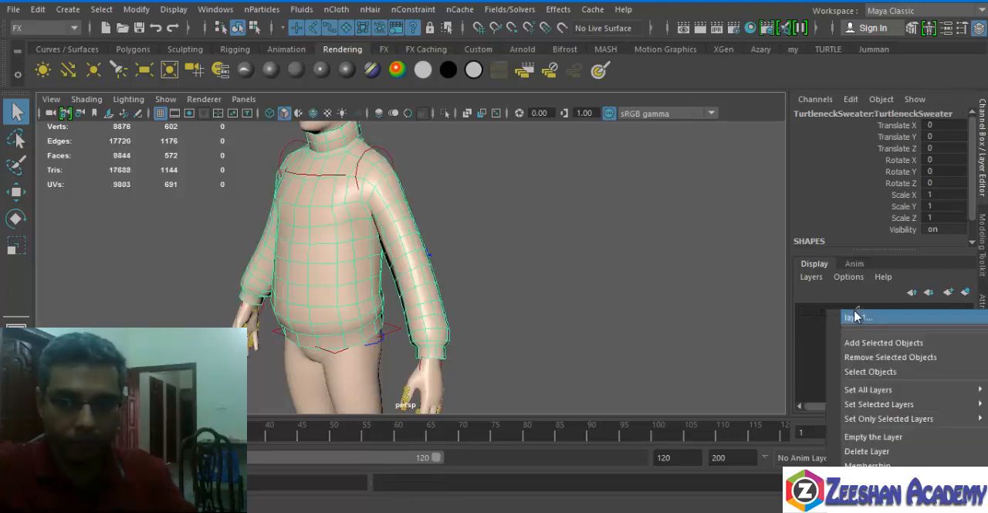
click(880, 342)
click(806, 311)
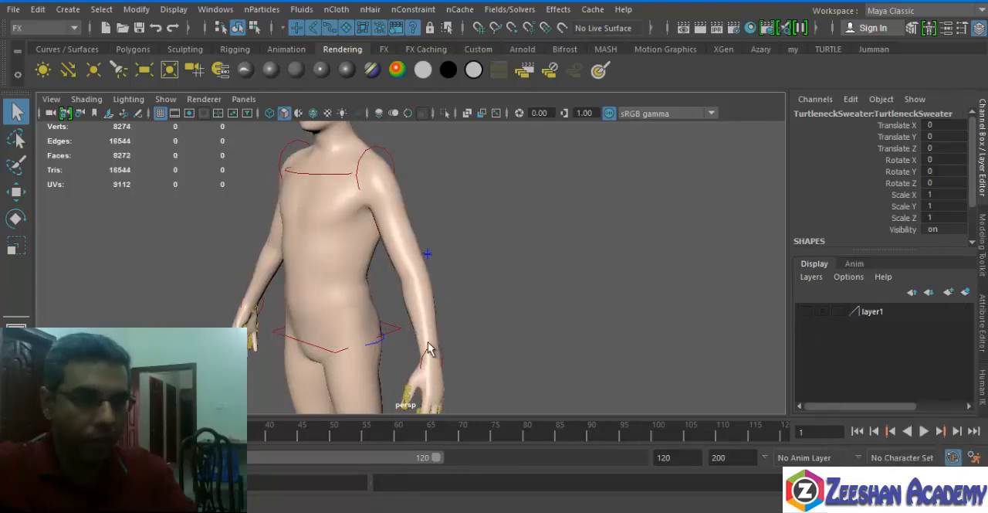
Select the left wrist effector, raise the hand in front of the body to head height and key it at frame 15.
alt+middle_drag(431, 347, 463, 311)
click(983, 373)
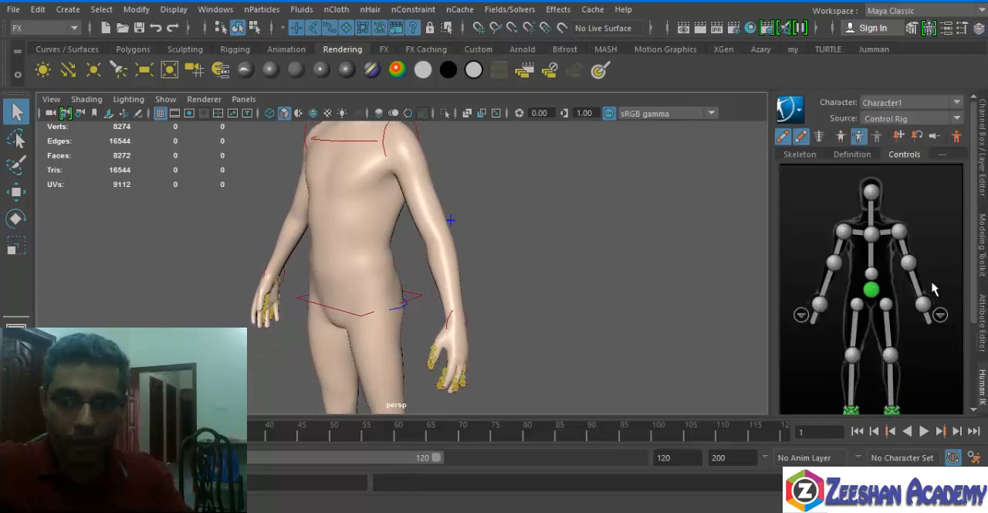
click(927, 306)
alt+drag(570, 272, 505, 269)
alt+middle_drag(506, 269, 531, 262)
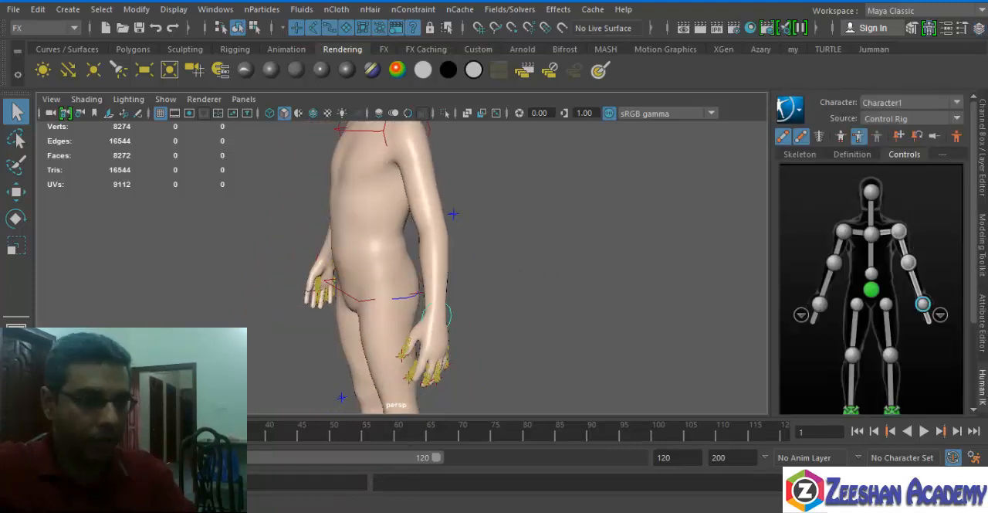
alt+drag(443, 330, 402, 266)
key(w)
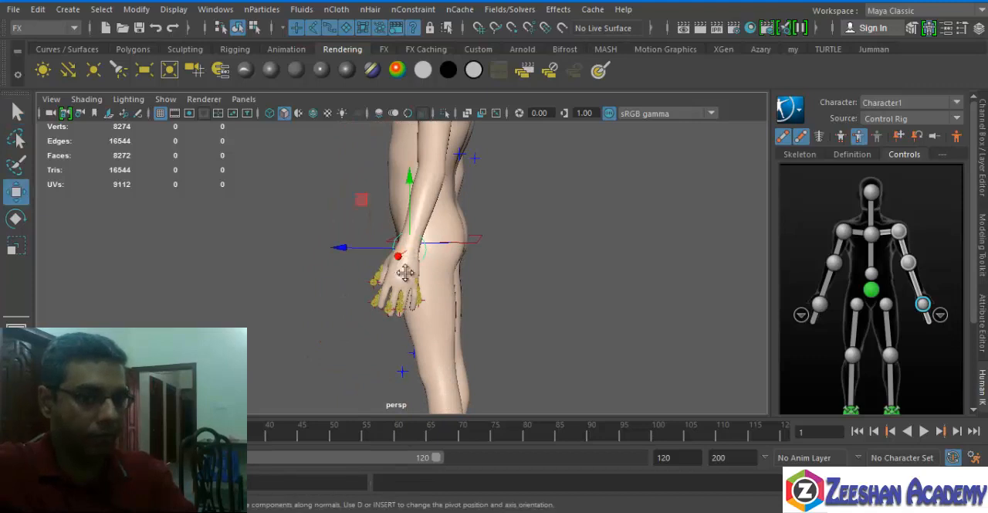
alt+middle_drag(407, 262, 428, 284)
drag(429, 286, 360, 250)
alt+drag(334, 294, 405, 284)
key(s)
key(alt+v)
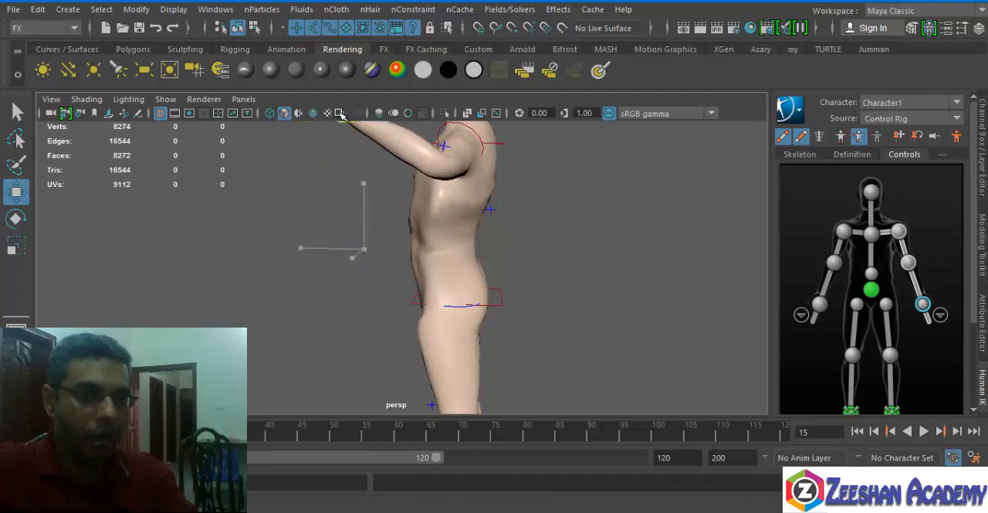
Play back the arm-raising animation and check the motion from the front.
key(alt+v)
alt+drag(376, 245, 463, 166)
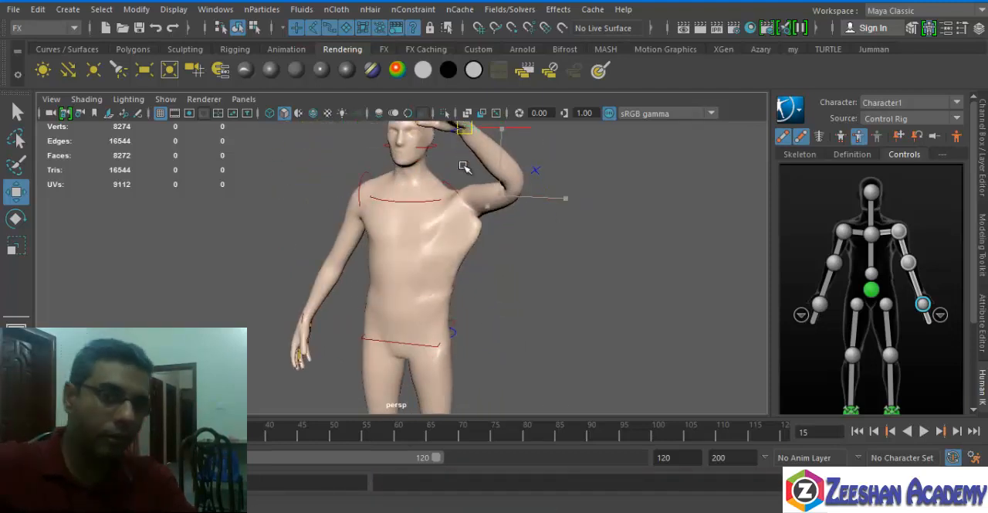
alt+middle_drag(466, 214, 471, 259)
key(alt+v)
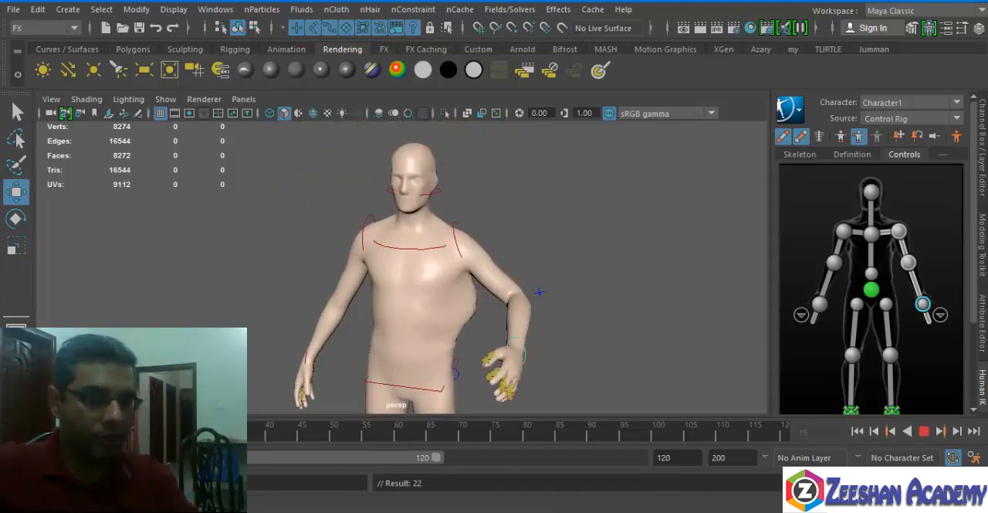
key(alt+v)
Select the left ankle effector, return to frame 1 and move the left foot backward.
alt+middle_drag(570, 285, 585, 157)
alt+drag(494, 298, 443, 304)
alt+middle_drag(509, 330, 457, 154)
alt+drag(455, 239, 329, 255)
click(421, 340)
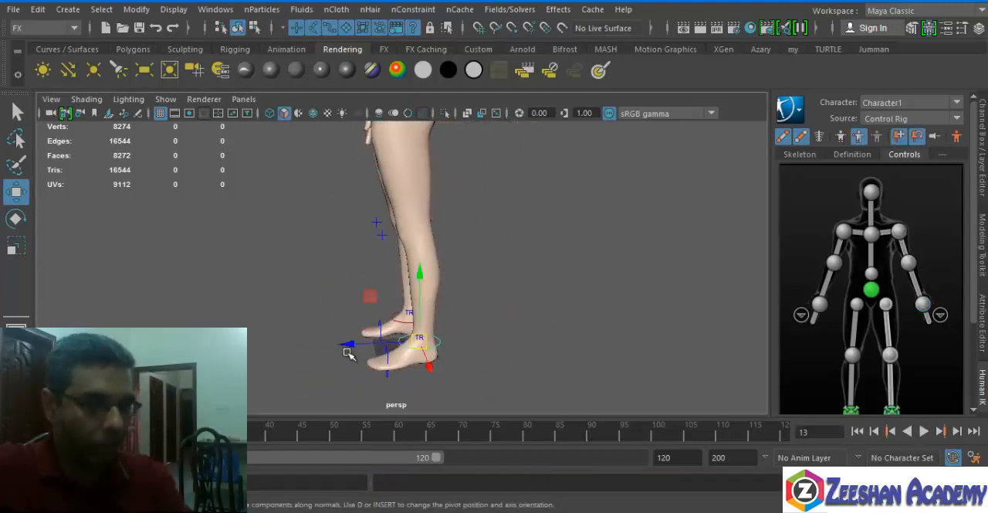
alt+middle_drag(397, 340, 396, 330)
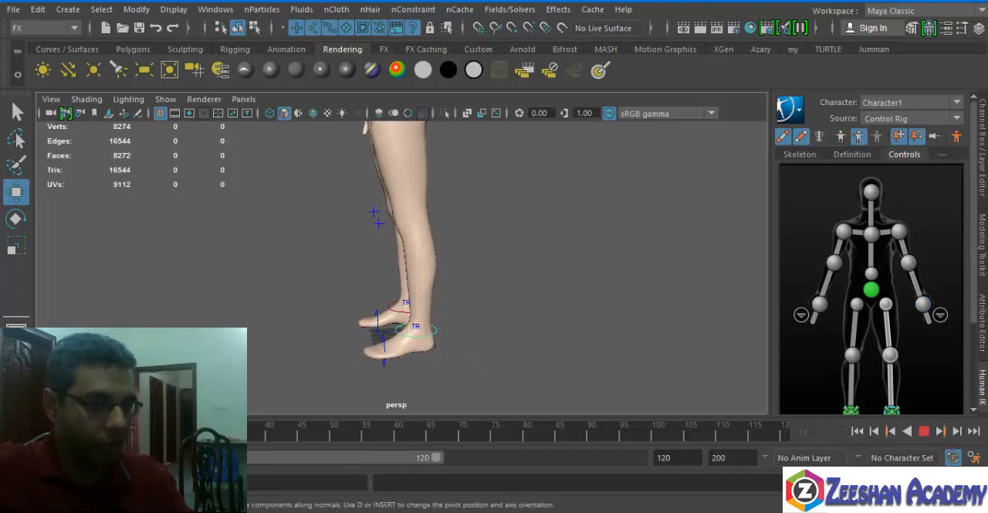
click(376, 332)
key(alt+shift+v)
drag(378, 335, 394, 335)
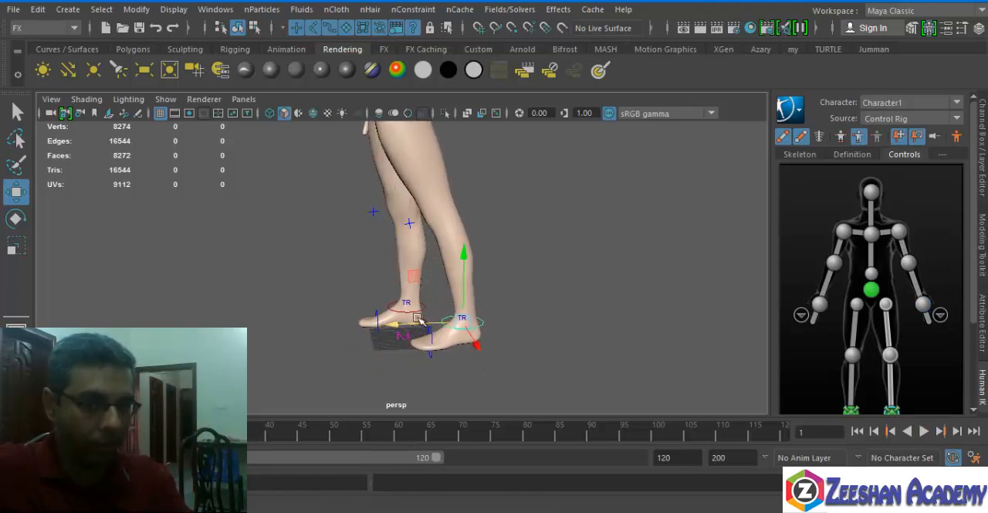
Move the right ankle effector forward at frame 1 to form a stepping pose.
click(420, 309)
drag(350, 307, 309, 302)
alt+drag(407, 292, 394, 312)
alt+middle_drag(394, 309, 368, 197)
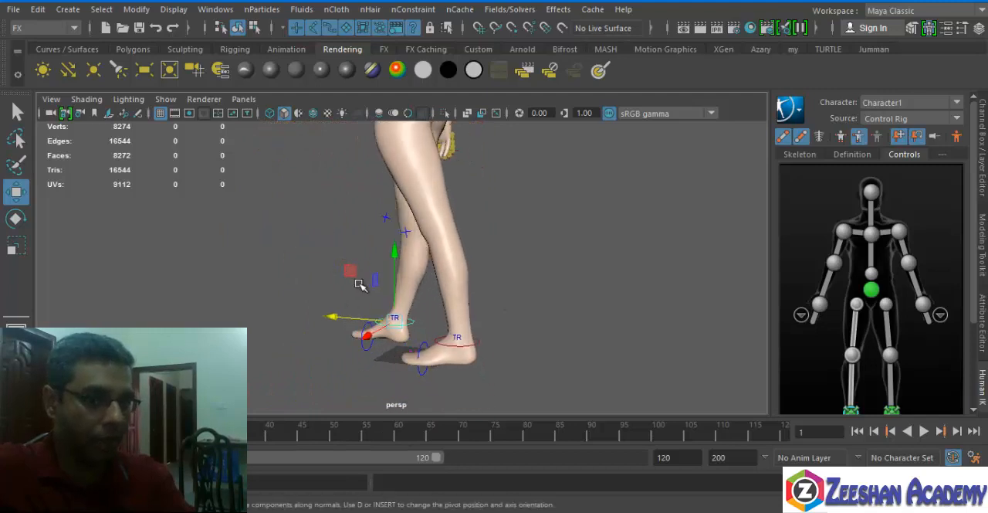
Select the hips effector for the starting pose and advance the animation to frame 12.
alt+middle_drag(389, 166, 389, 264)
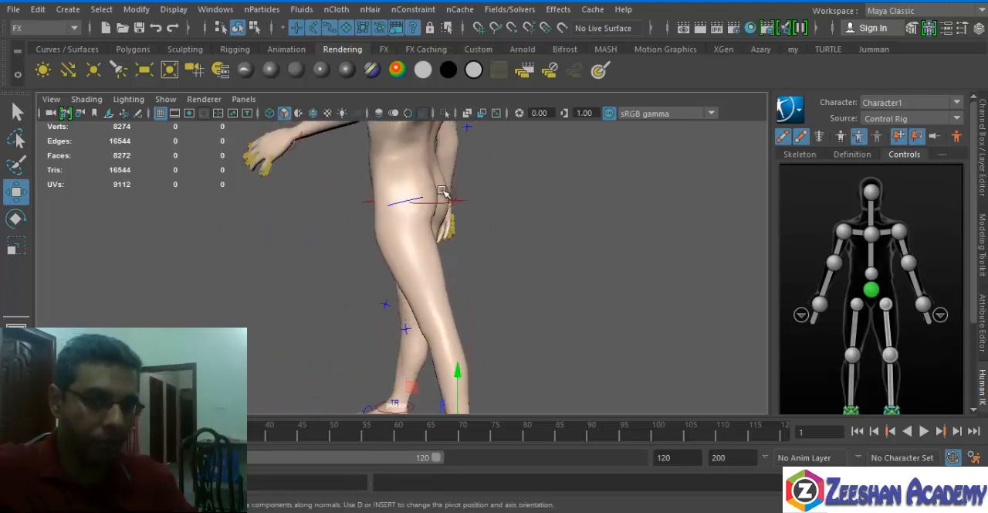
click(464, 202)
alt+drag(313, 267, 482, 277)
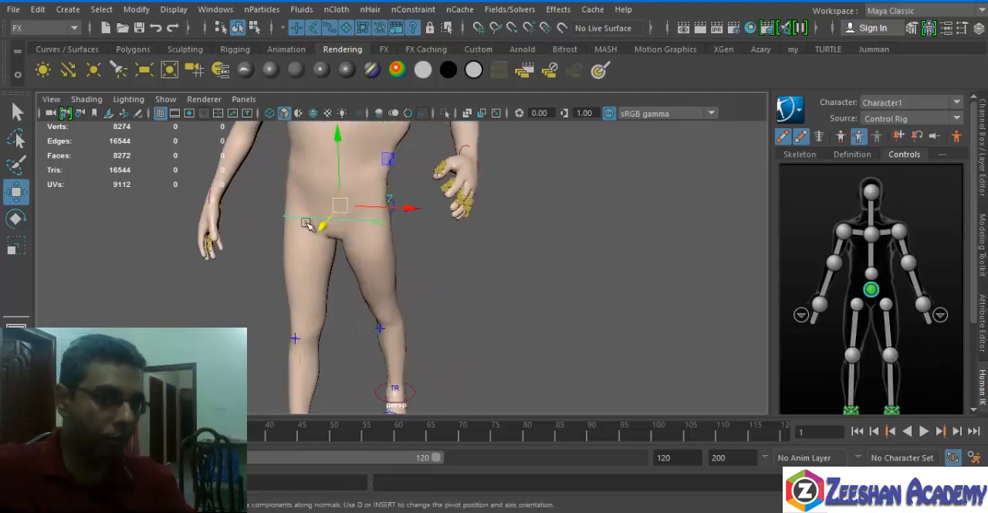
alt+middle_drag(421, 244, 426, 147)
alt+drag(425, 200, 374, 228)
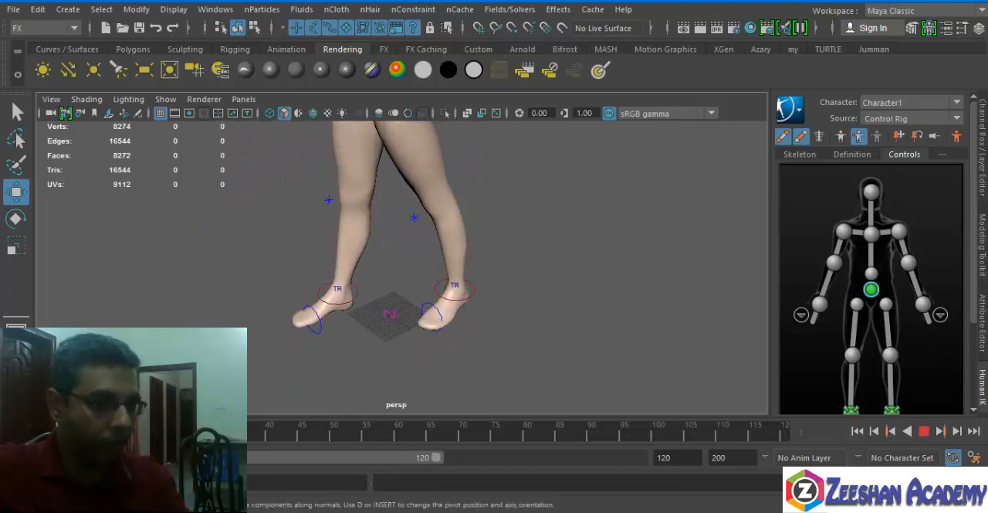
alt+drag(297, 398, 532, 356)
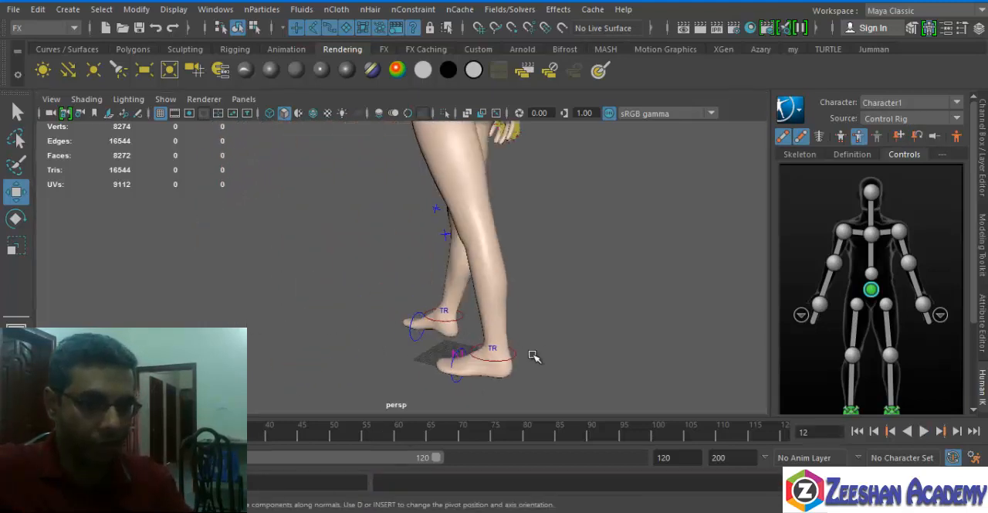
Move the left ankle effector forward and shift the hips forward over the feet at frame 12.
click(512, 354)
alt+drag(300, 255, 339, 287)
drag(437, 355, 496, 214)
click(445, 228)
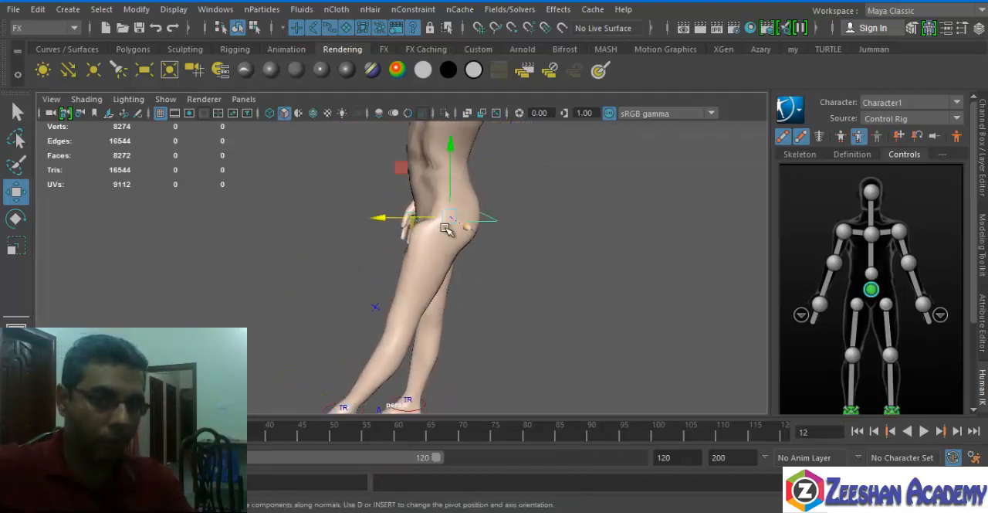
drag(375, 218, 321, 243)
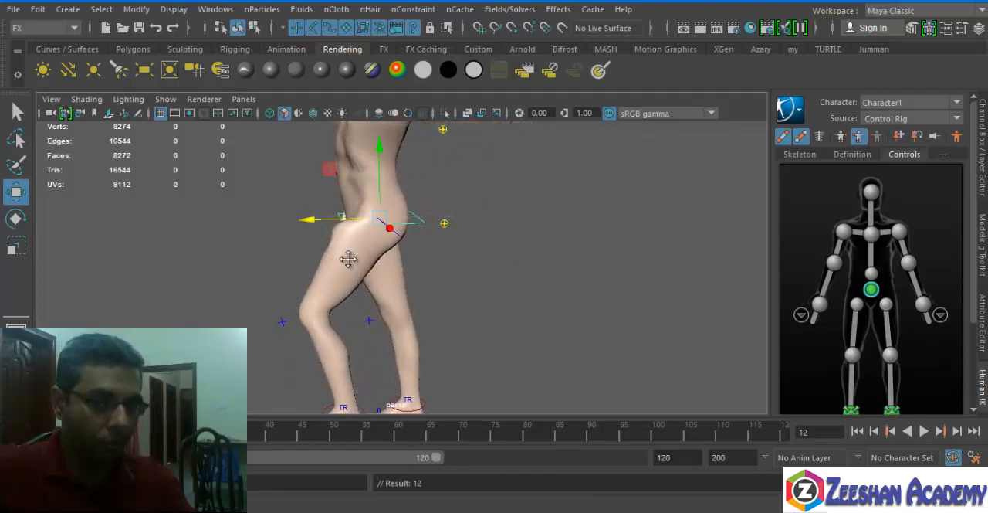
Adjust the left foot's position and height at frame 12 to complete the forward step.
alt+middle_drag(348, 258, 380, 150)
click(392, 305)
drag(376, 305, 362, 324)
alt+drag(449, 335, 582, 324)
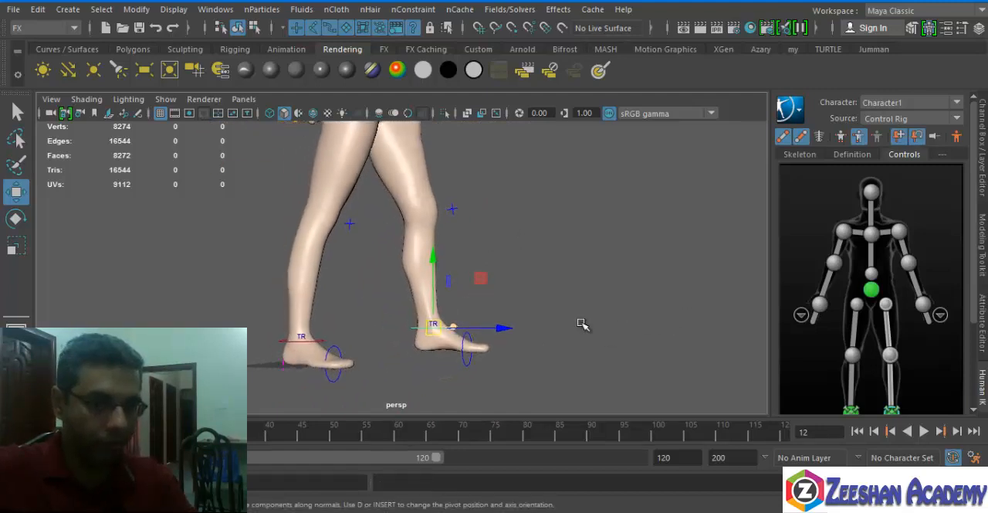
click(435, 271)
alt+drag(491, 310, 436, 309)
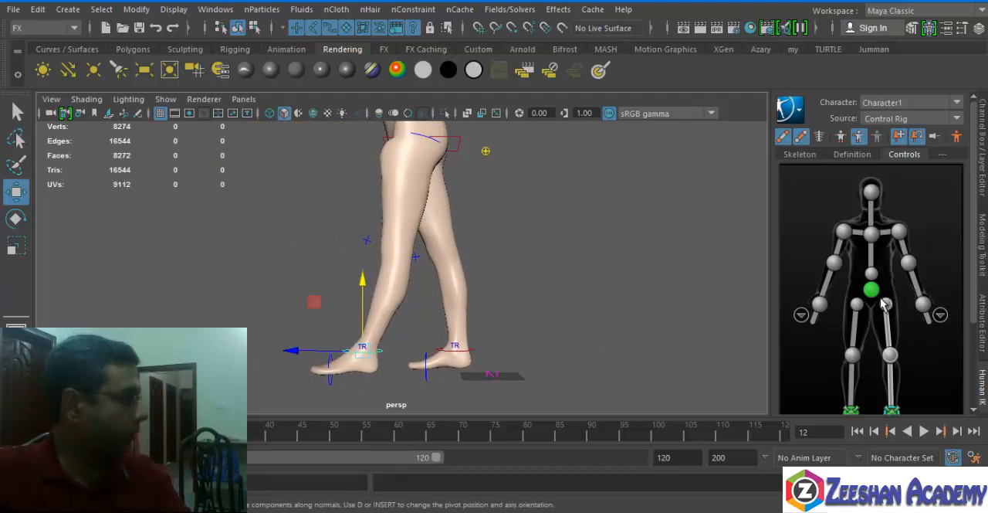
alt+middle_drag(595, 275, 614, 247)
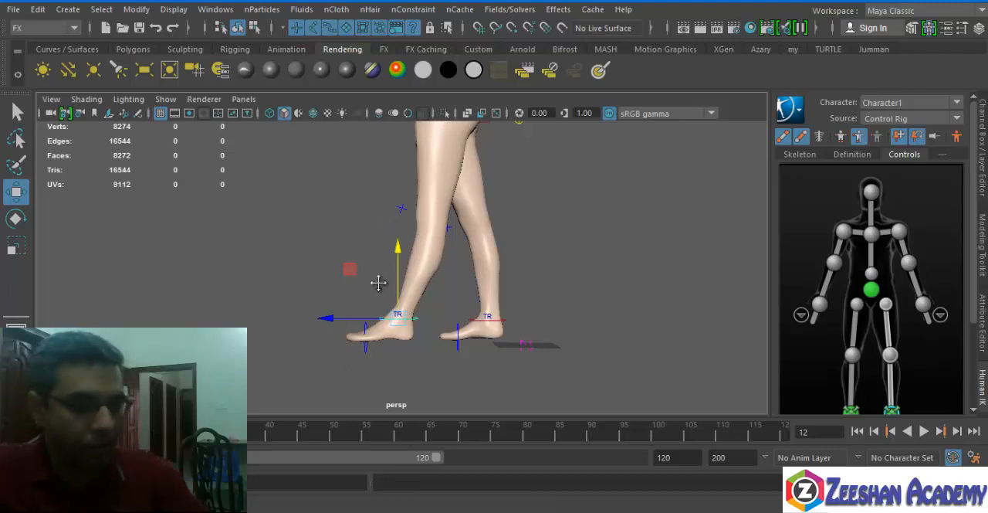
alt+middle_drag(379, 282, 365, 340)
Select the chest and hips effectors and key them at frame 12.
alt+middle_drag(450, 236, 474, 253)
click(454, 203)
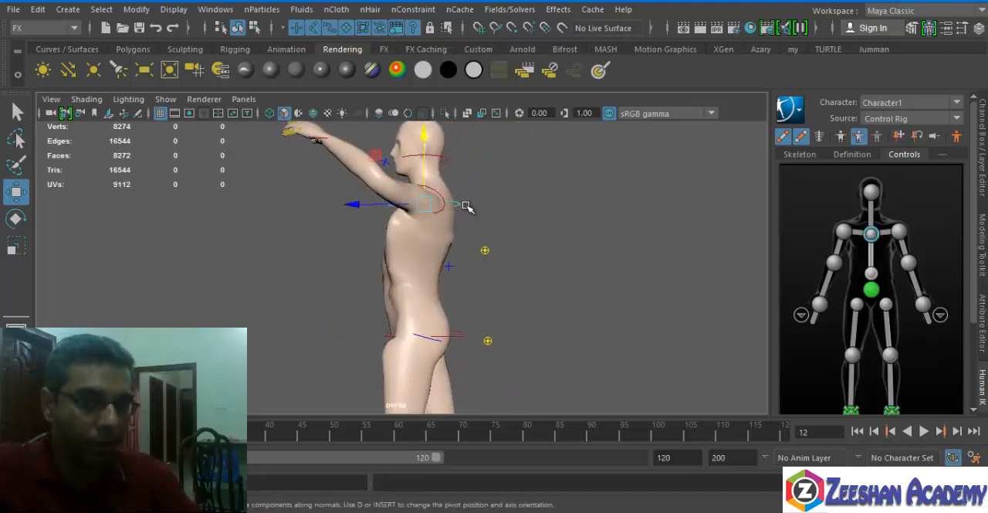
alt+middle_drag(420, 353, 421, 183)
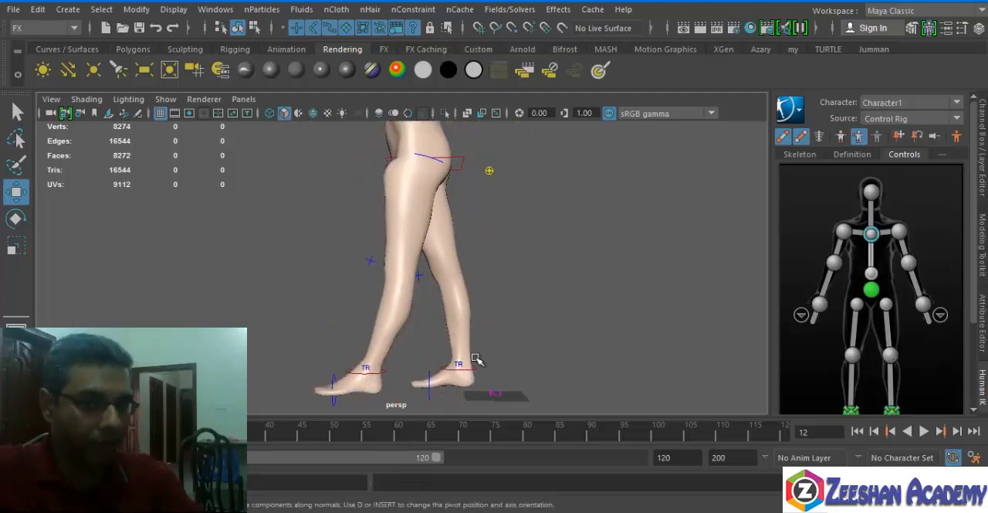
click(485, 376)
click(468, 171)
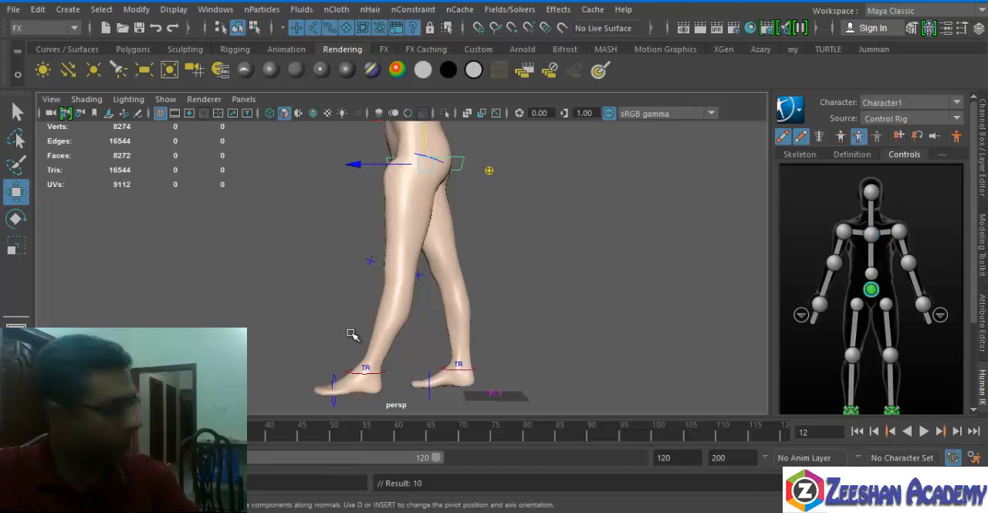
click(874, 49)
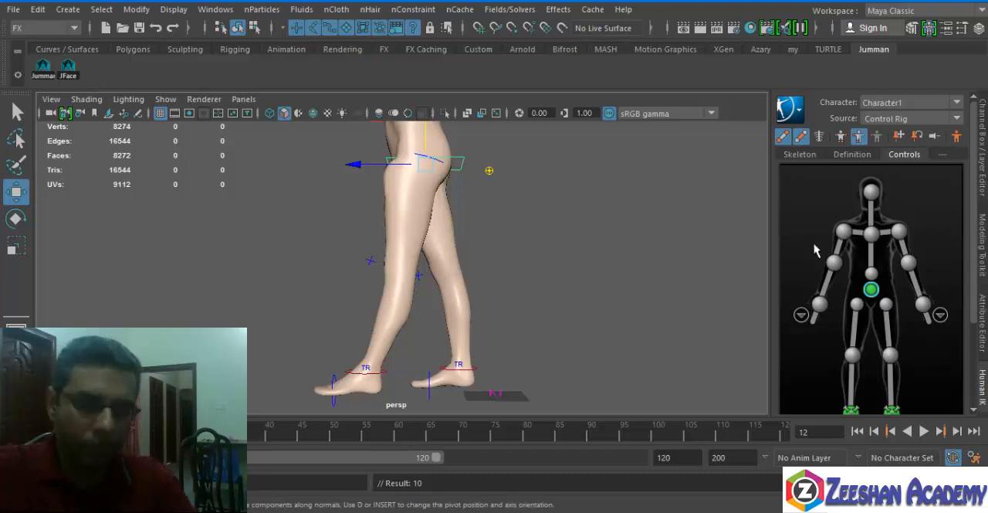
click(903, 458)
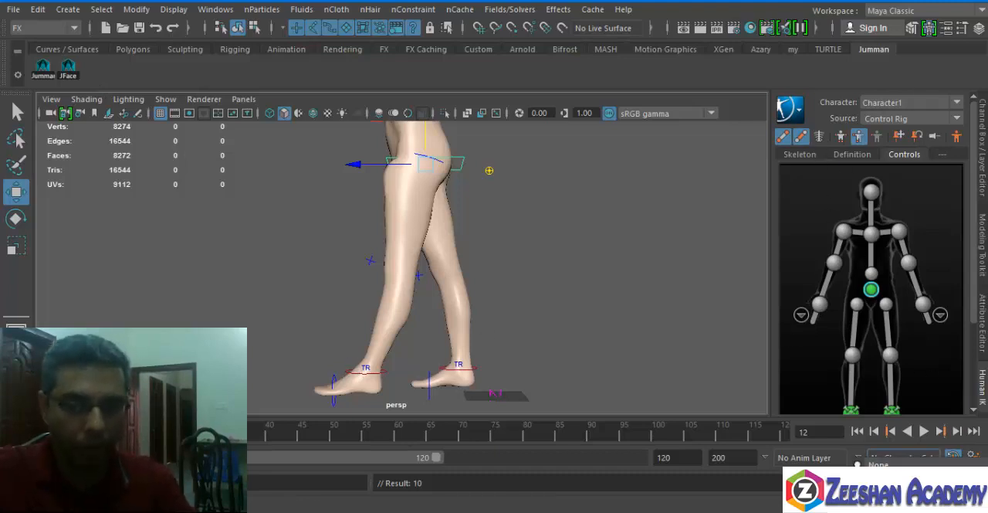
click(559, 364)
alt+middle_drag(368, 293, 362, 287)
alt+drag(362, 287, 339, 292)
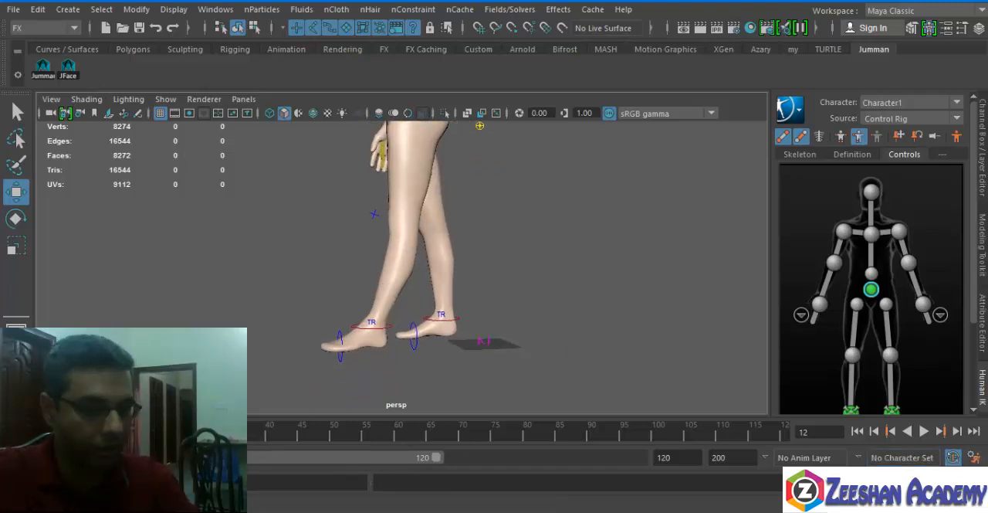
Play the walking animation, return to the first frame, and examine the body's starting pose.
key(alt+v)
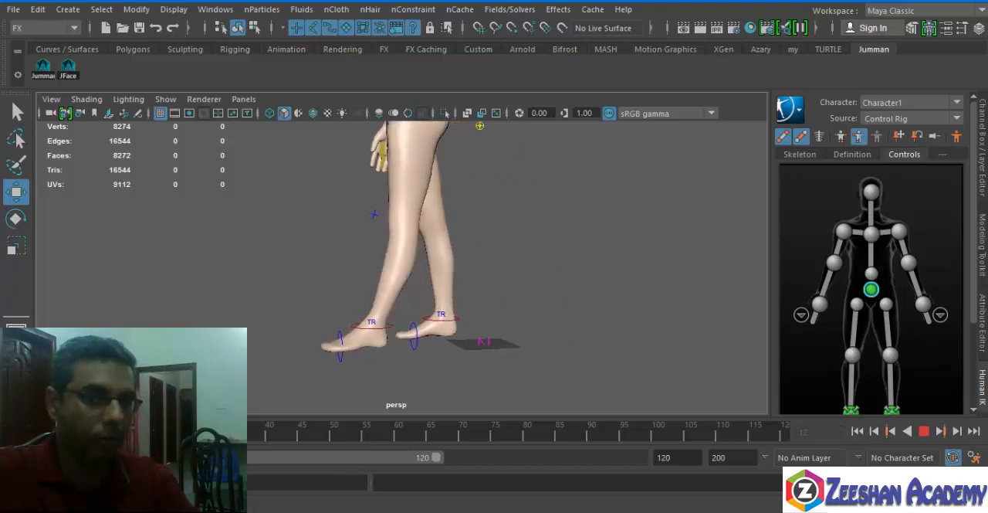
key(Escape)
alt+middle_drag(369, 288, 364, 453)
alt+right_drag(364, 453, 343, 363)
alt+drag(363, 355, 504, 348)
scroll(369, 289, up, 3)
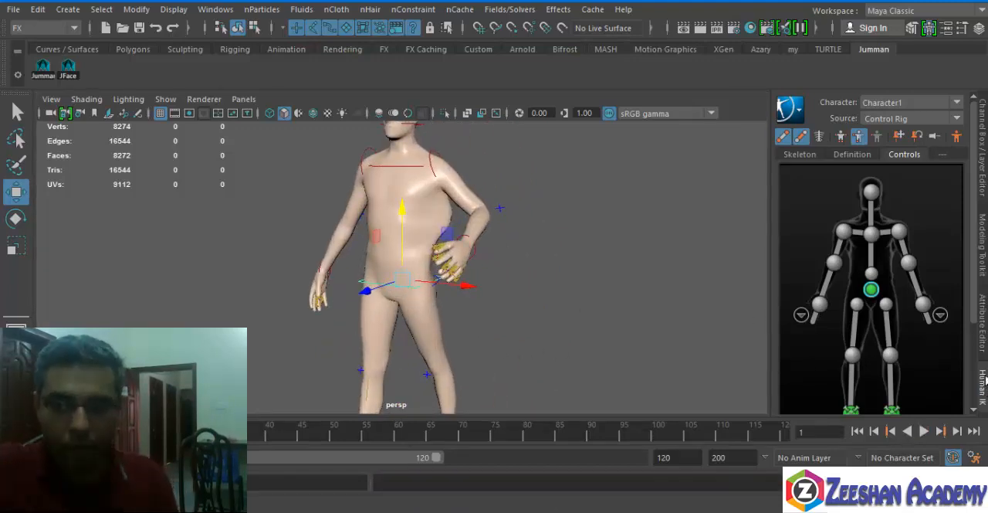
Show the sweater over the body and play the simulation from the first frame to check how it follows.
click(983, 143)
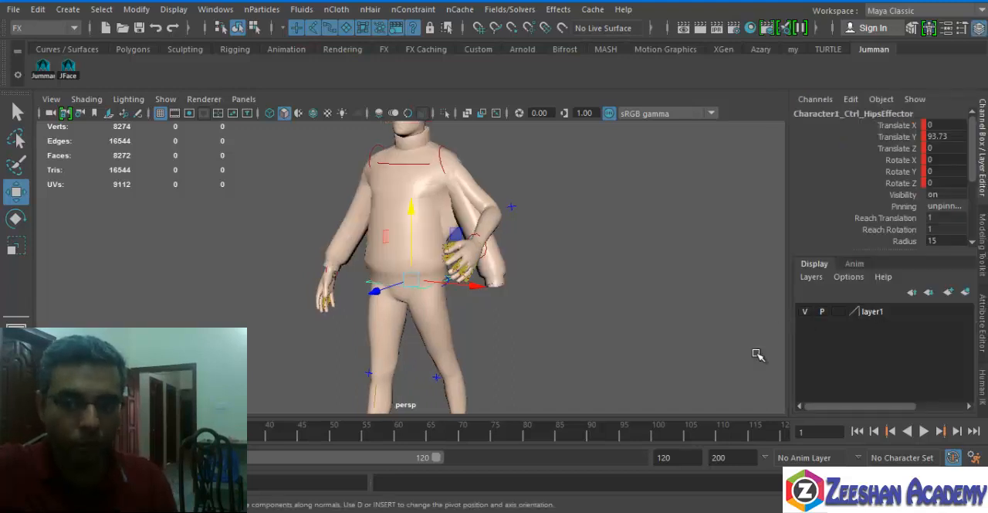
alt+middle_drag(492, 262, 614, 282)
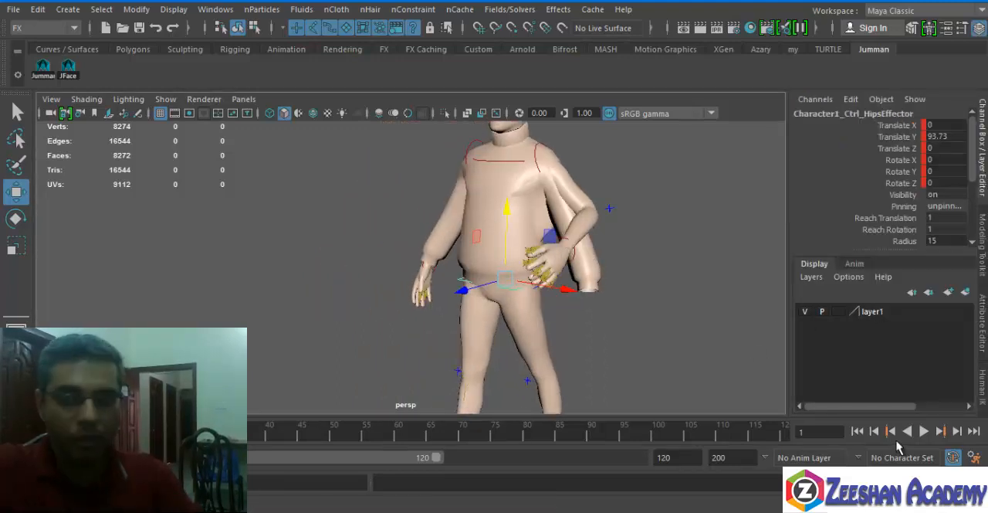
click(924, 430)
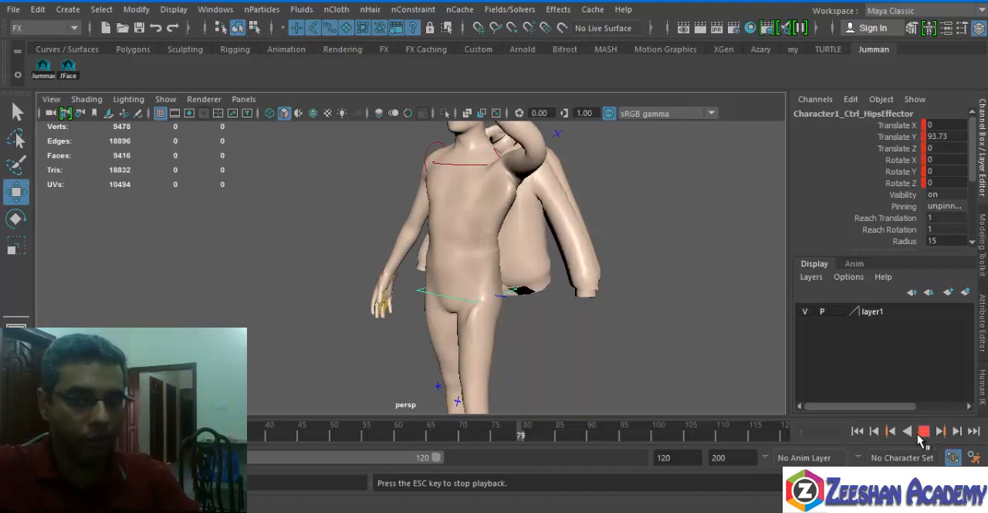
click(924, 430)
click(925, 431)
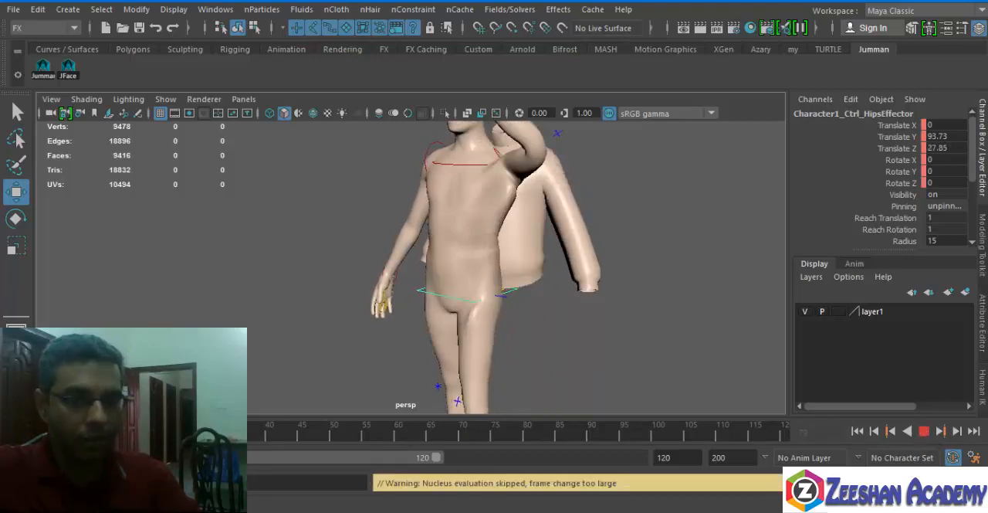
click(857, 431)
alt+drag(575, 297, 464, 305)
click(925, 433)
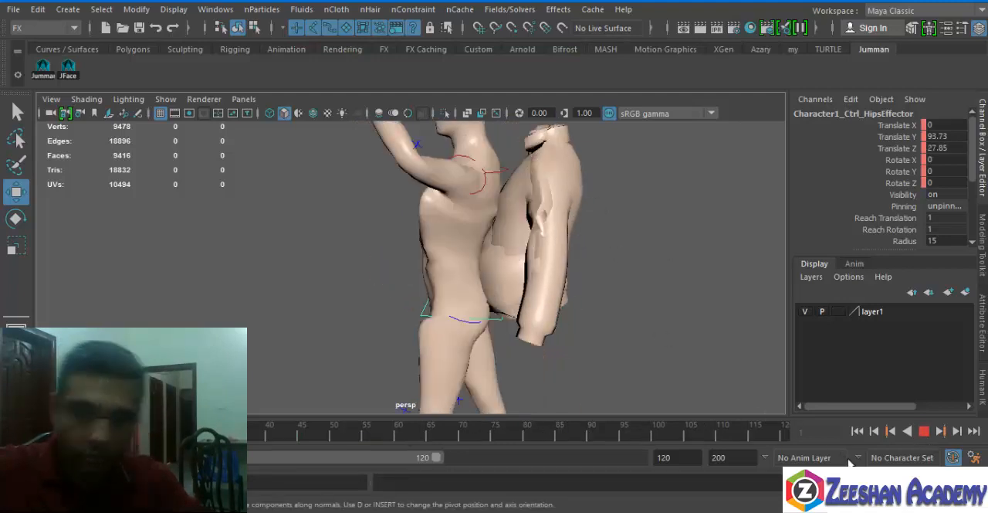
Extend the playback range to end at frame 500.
click(686, 457)
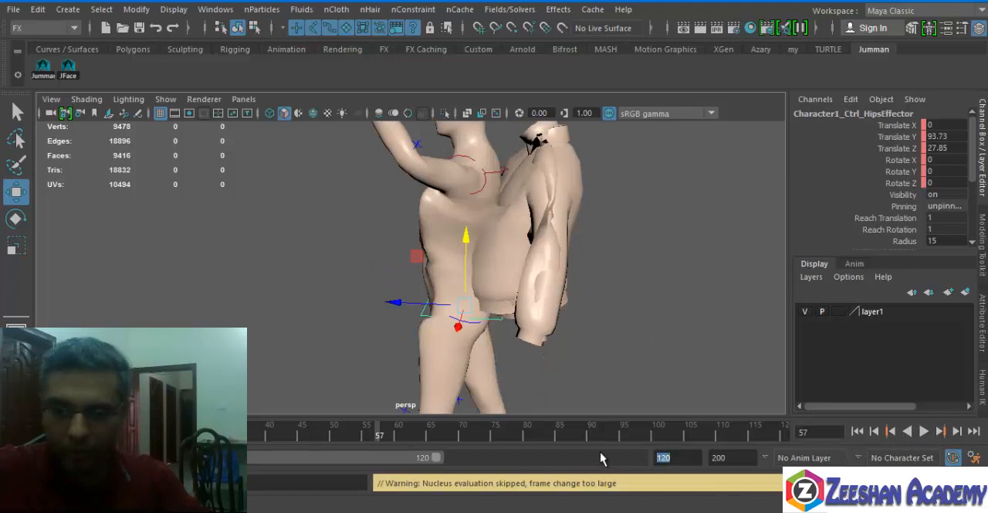
text(500)
key(Return)
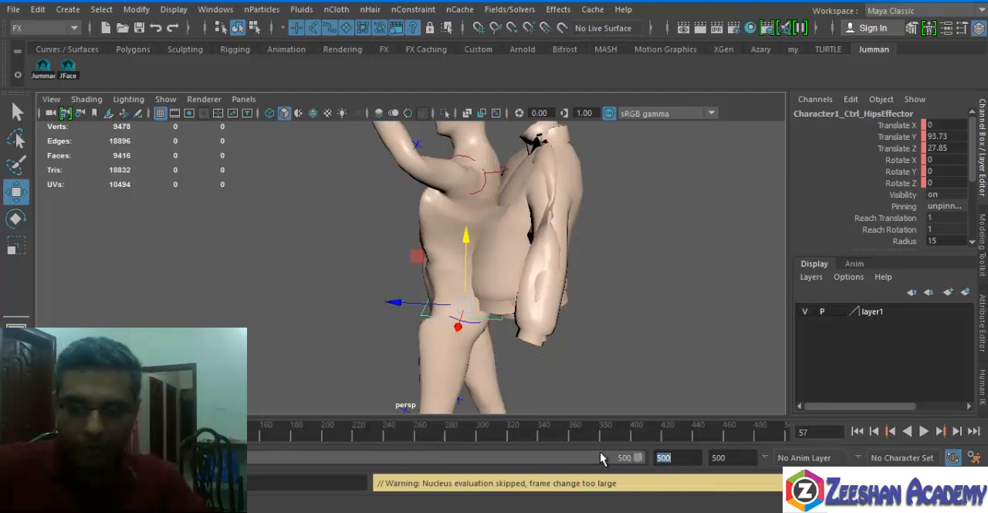
Play the simulation from the first frame and examine the sweater's motion against the body from several sides.
click(858, 432)
click(924, 433)
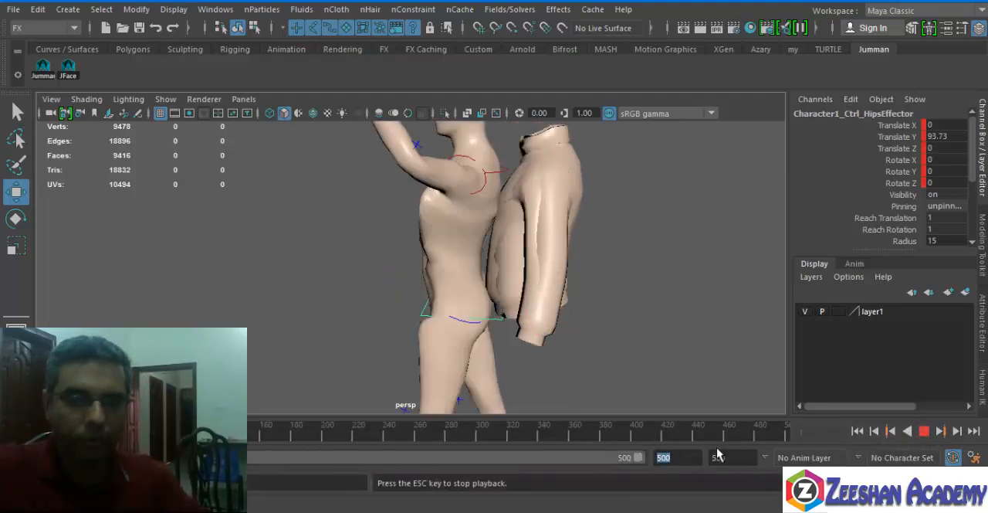
click(574, 181)
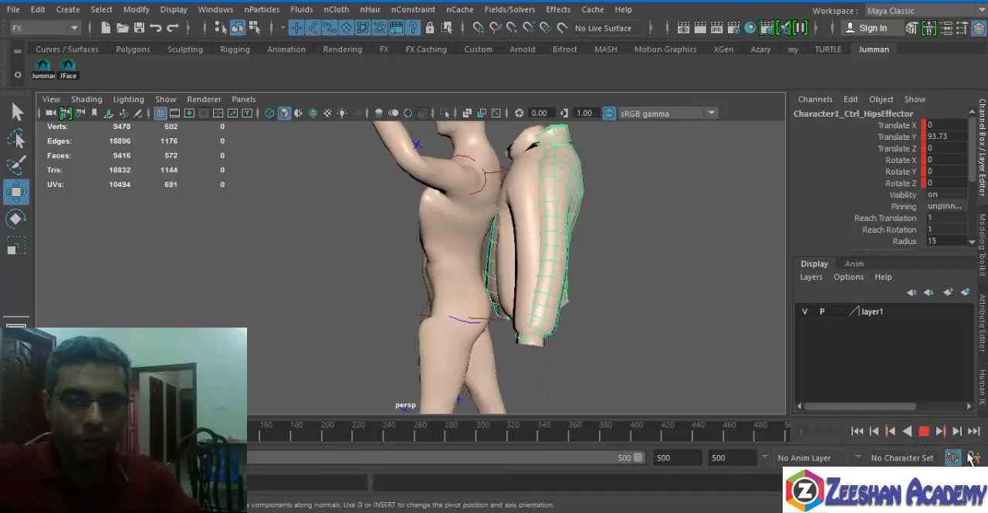
click(624, 349)
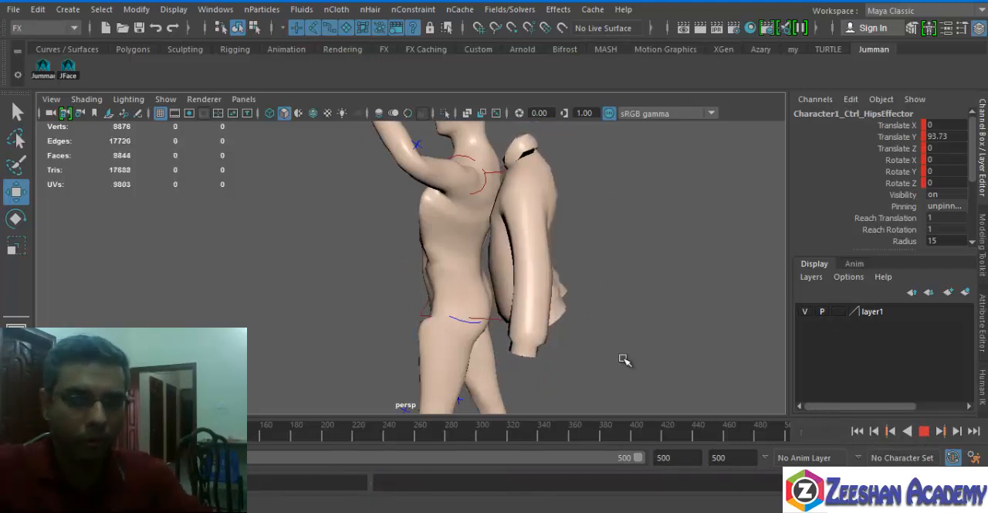
alt+middle_drag(465, 357, 441, 256)
scroll(558, 319, down, 5)
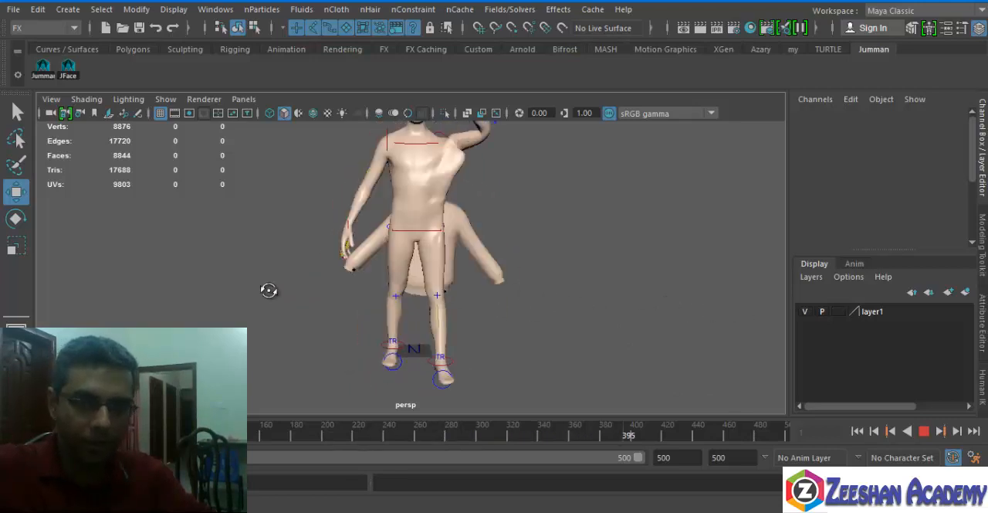
click(924, 431)
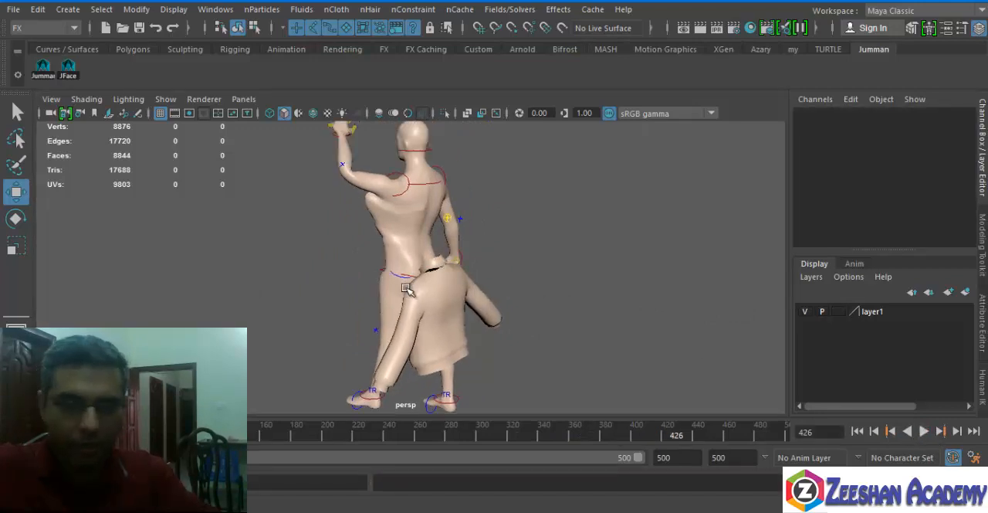
Return to the first frame and inspect how the sweater sits around the torso and bent arm.
key(alt+shift+v)
alt+drag(329, 256, 369, 247)
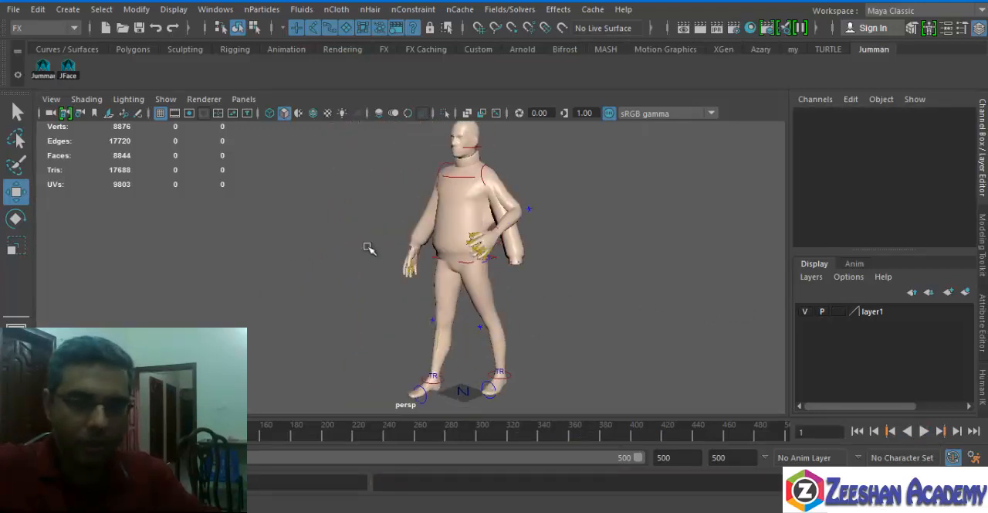
alt+right_drag(368, 247, 604, 291)
alt+drag(604, 291, 611, 263)
alt+middle_drag(611, 262, 522, 316)
alt+right_drag(523, 315, 482, 314)
alt+drag(482, 313, 557, 316)
click(376, 275)
alt+drag(599, 292, 510, 287)
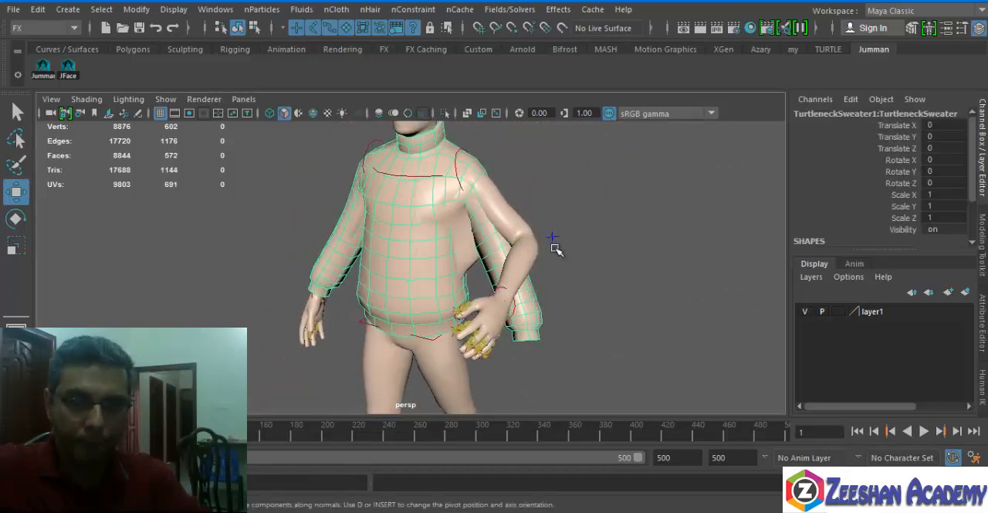
Select the human body mesh and create a passive collider from it.
click(522, 241)
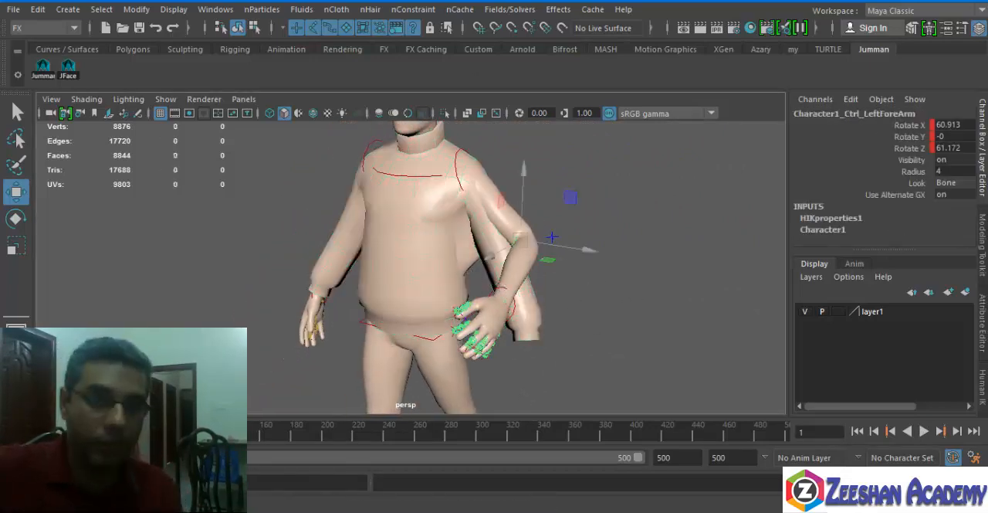
click(336, 9)
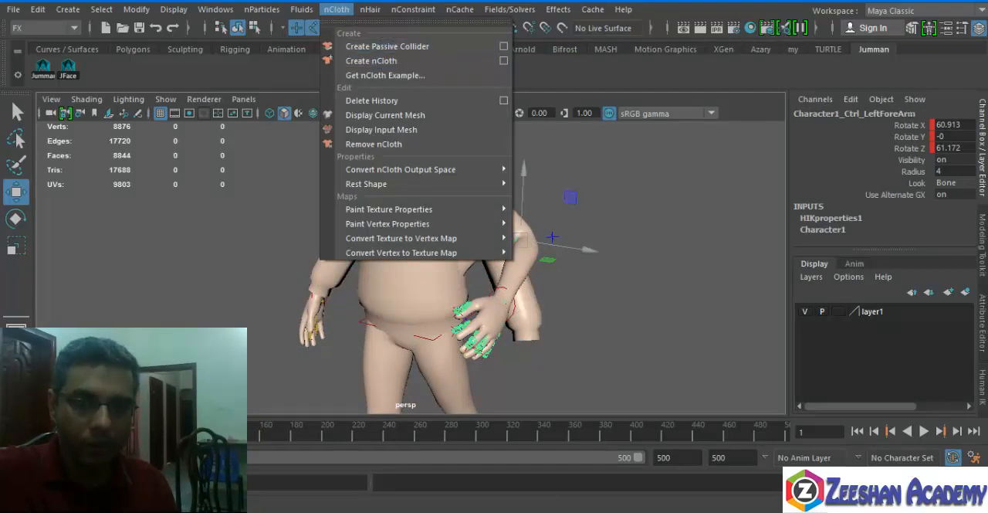
click(642, 188)
click(438, 355)
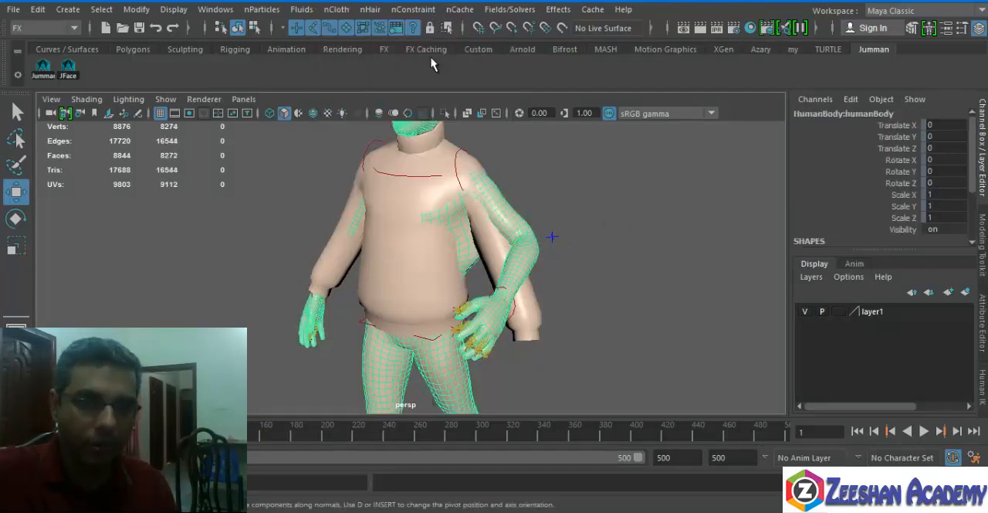
click(337, 9)
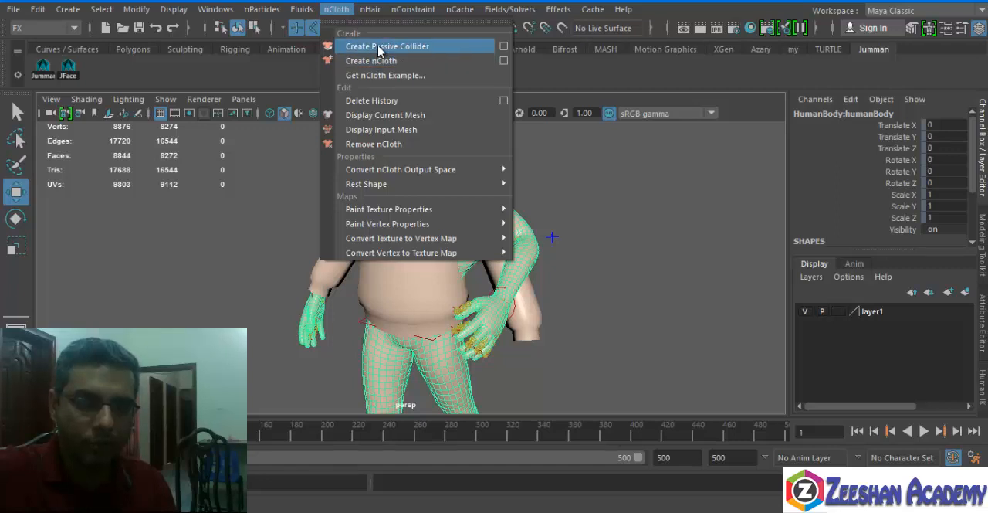
click(378, 46)
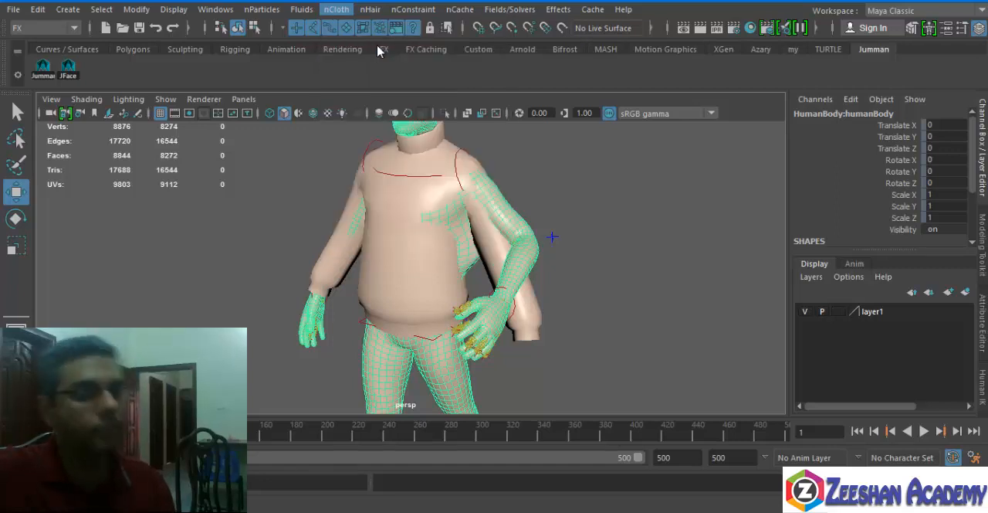
Test the collision in playback, return to the first frame, and inspect where the body pokes through the sweater.
key(alt+v)
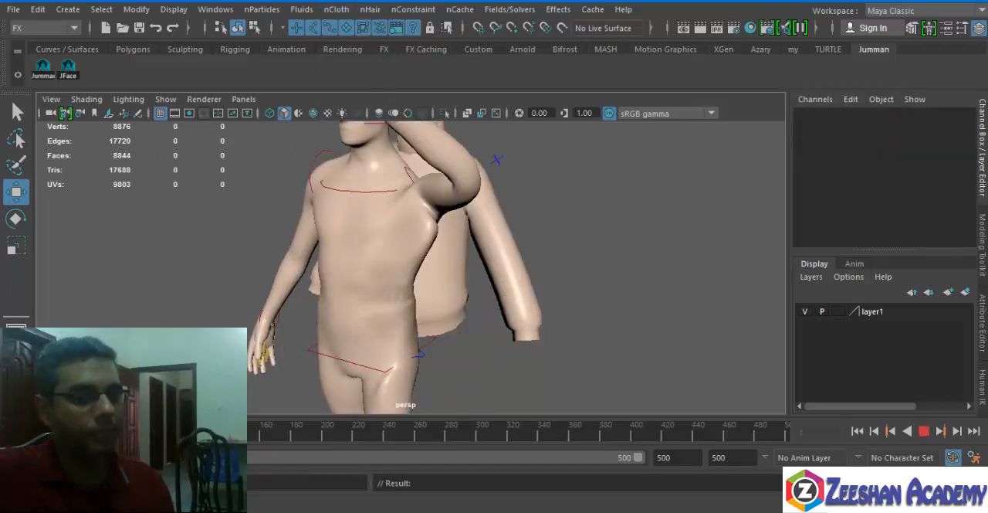
key(alt+v)
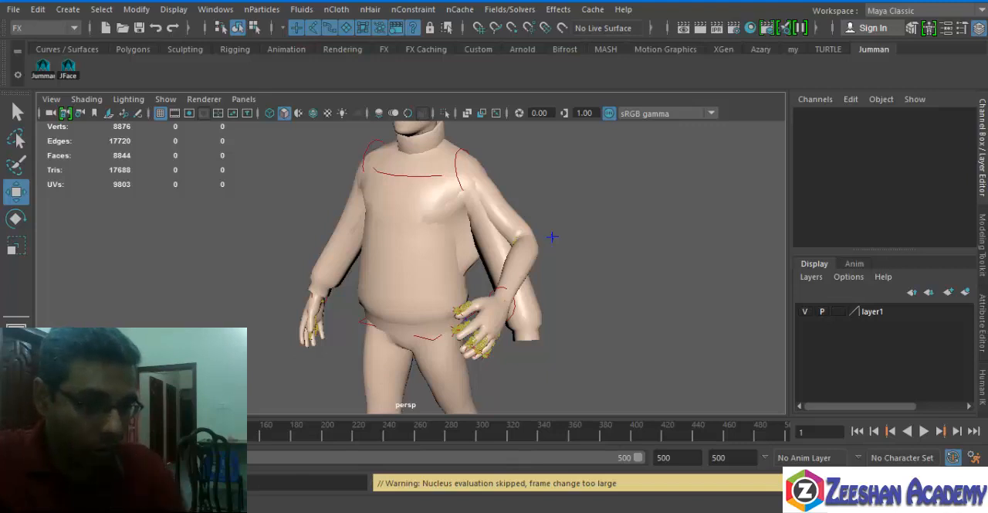
alt+drag(455, 273, 423, 239)
alt+middle_drag(423, 239, 428, 276)
alt+right_drag(428, 276, 513, 284)
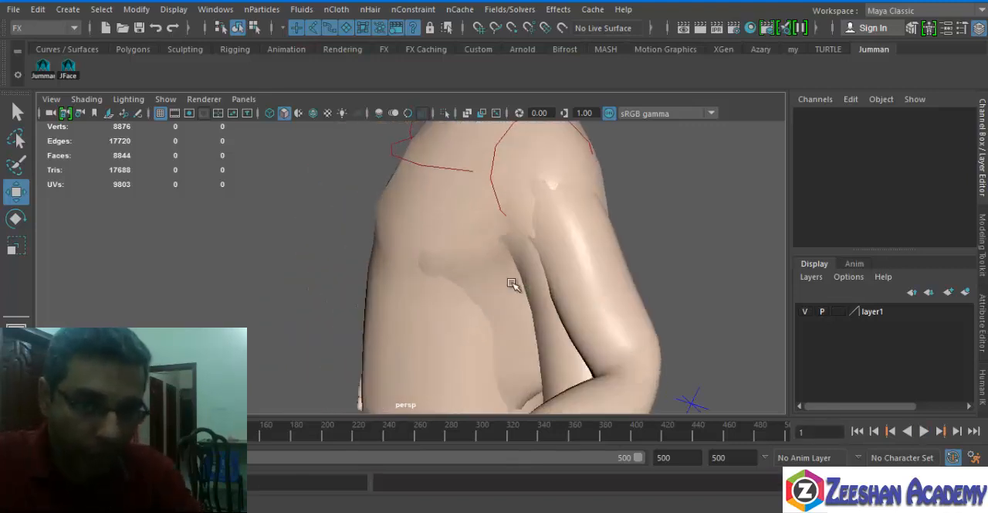
alt+drag(502, 294, 501, 260)
click(398, 315)
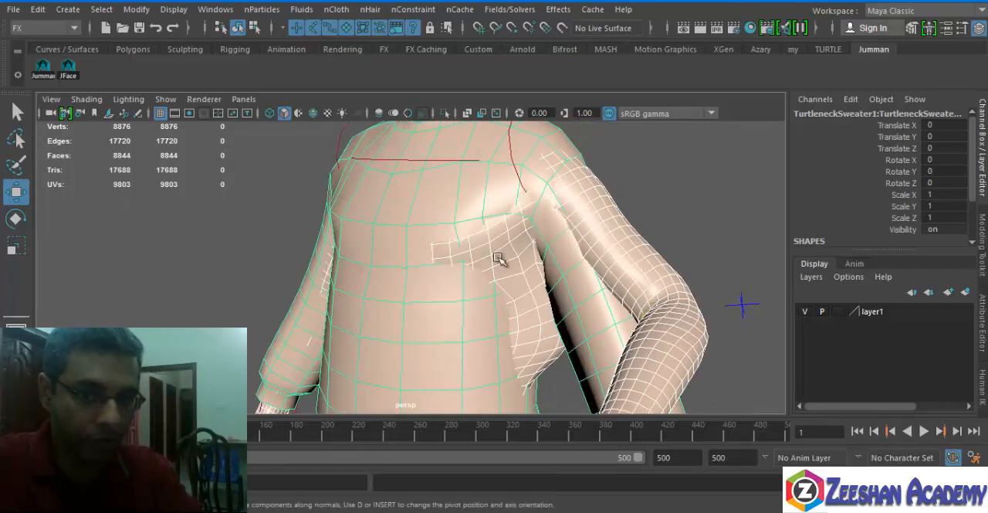
alt+drag(425, 283, 499, 293)
alt+right_drag(499, 293, 502, 238)
alt+middle_drag(502, 238, 656, 158)
alt+right_drag(656, 158, 436, 297)
alt+drag(435, 308, 582, 270)
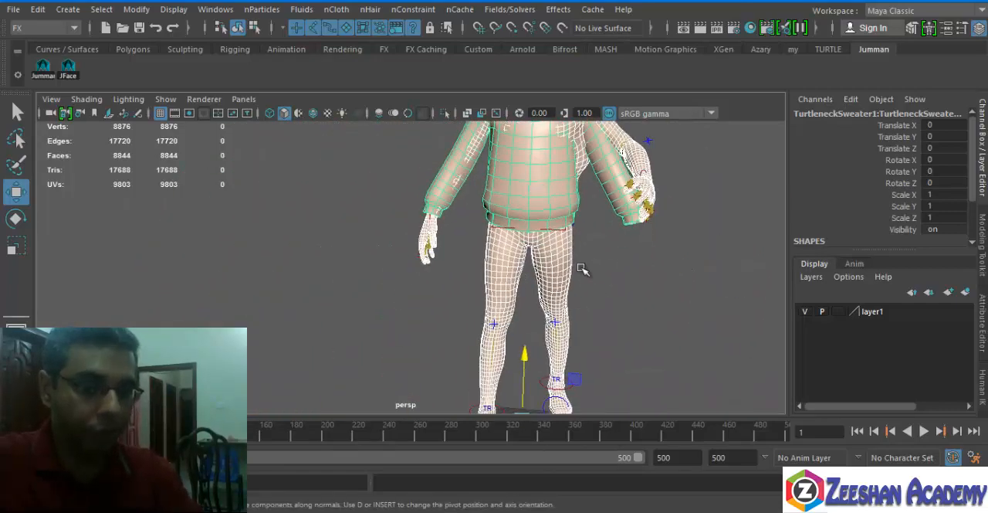
Create a polygon cube about 59 wide, 30 high and 49 deep in front of the character's feet.
alt+right_drag(583, 269, 346, 309)
alt+middle_drag(384, 313, 347, 207)
click(132, 48)
click(68, 72)
alt+drag(347, 207, 289, 232)
drag(265, 303, 398, 311)
drag(398, 311, 397, 266)
alt+right_drag(234, 285, 329, 266)
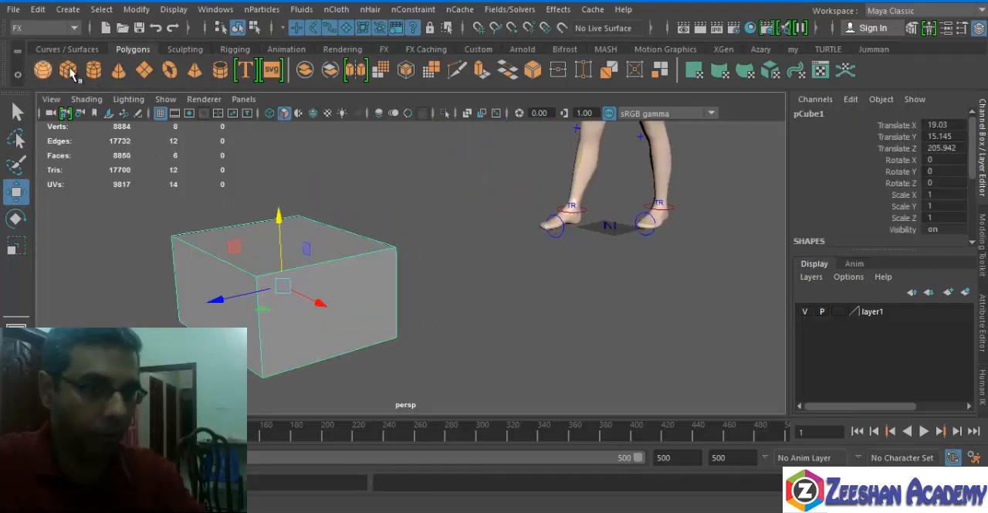
Create a polygon plane over the cube and scale it to about 0.59 in X and Y and 0.79 in Z.
click(142, 71)
alt+drag(335, 249, 255, 300)
drag(184, 336, 478, 445)
alt+middle_drag(408, 340, 421, 241)
key(r)
drag(280, 297, 261, 310)
key(w)
drag(328, 210, 329, 174)
key(r)
drag(332, 233, 267, 281)
key(w)
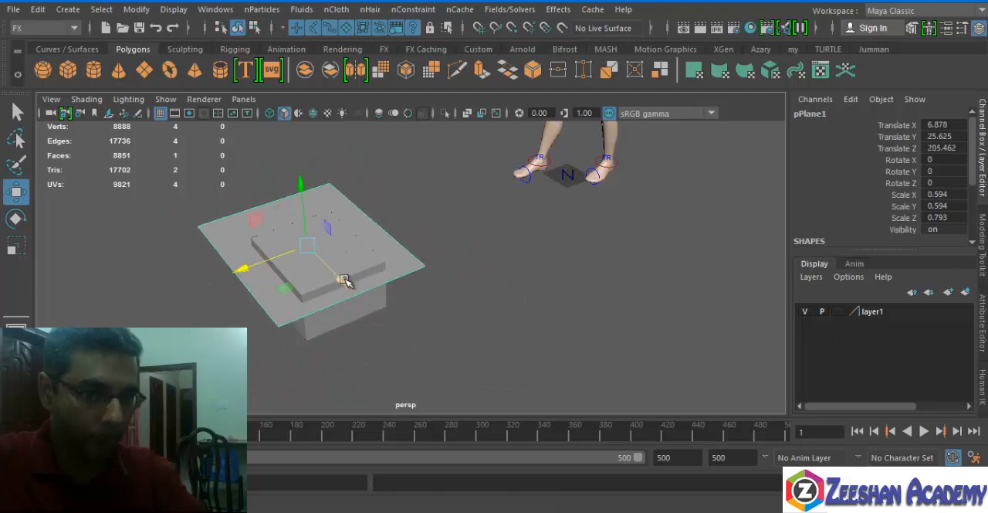
Centre the plane over the cube and raise it clear of the cube's top face.
drag(345, 279, 351, 287)
drag(307, 191, 310, 158)
alt+drag(276, 212, 239, 150)
alt+middle_drag(308, 159, 391, 295)
Set the cube's width, height and depth subdivisions to 4.
click(321, 231)
alt+drag(322, 232, 352, 268)
scroll(896, 207, down, 2)
click(860, 230)
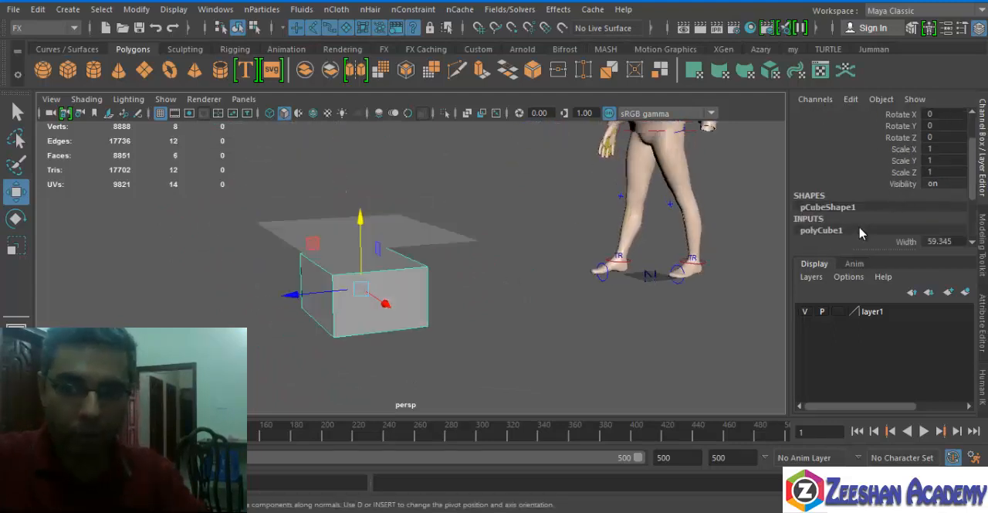
scroll(862, 231, down, 2)
drag(896, 196, 898, 220)
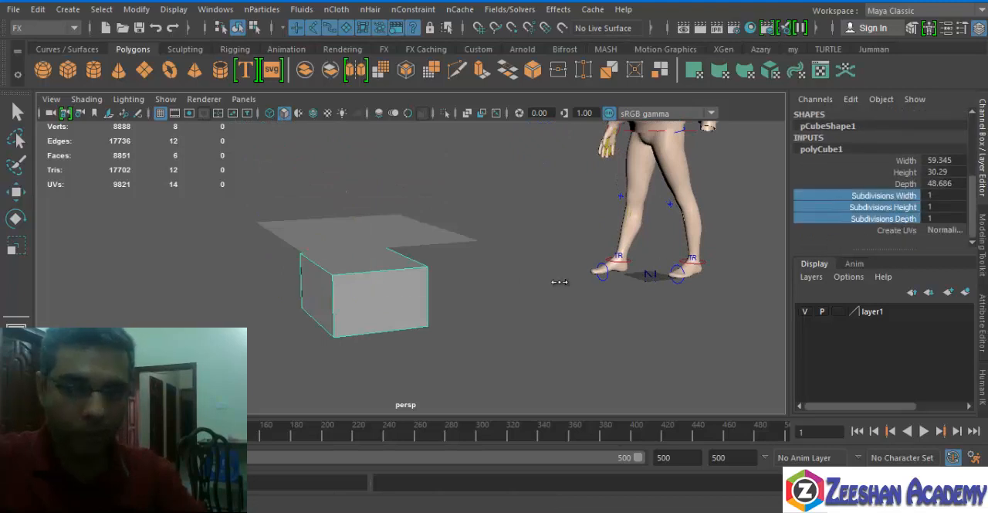
middle_drag(560, 282, 579, 282)
Set the plane's width and height subdivisions to 22.
click(425, 241)
key(w)
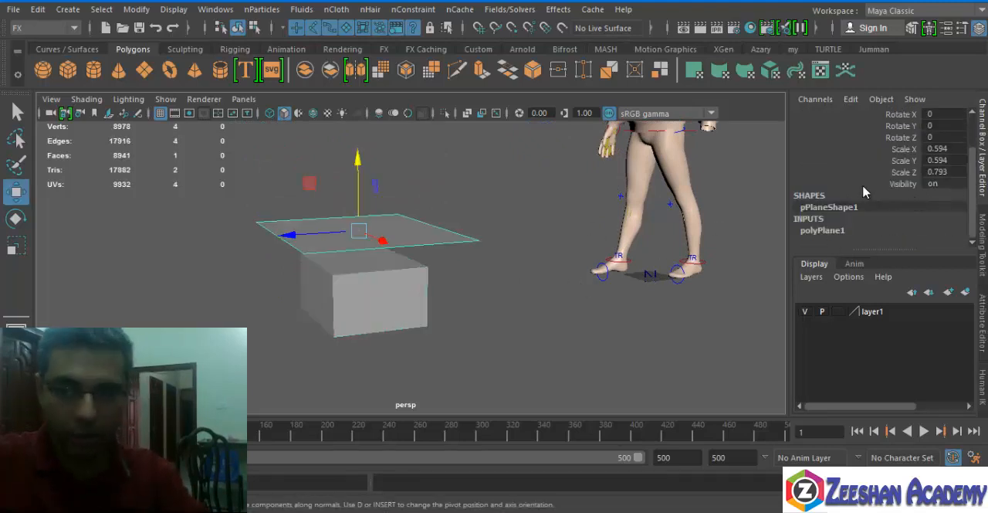
click(887, 226)
drag(888, 206, 895, 219)
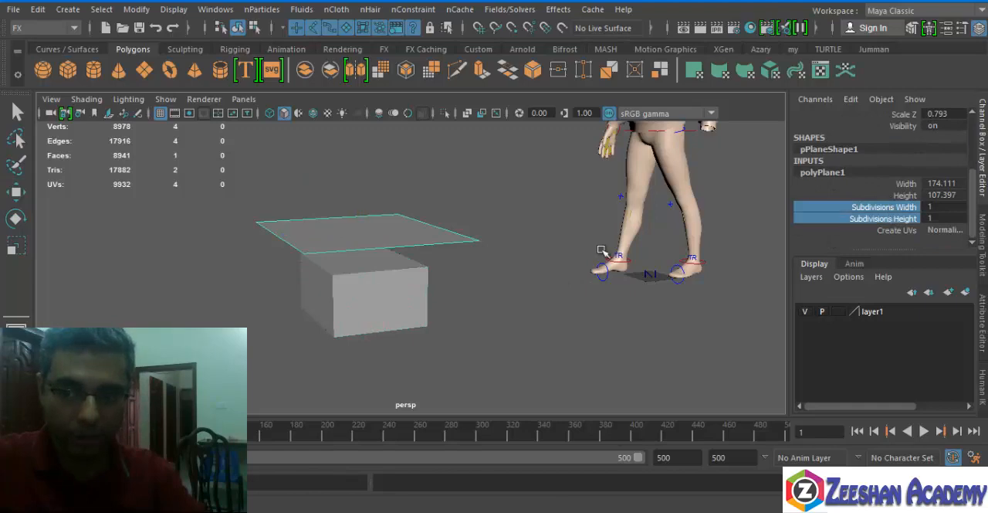
middle_drag(481, 280, 592, 285)
Select the subdivided cube and create a passive collider from it.
alt+drag(426, 275, 392, 269)
middle_drag(392, 271, 438, 271)
alt+drag(463, 329, 417, 281)
drag(316, 298, 276, 329)
key(w)
click(336, 9)
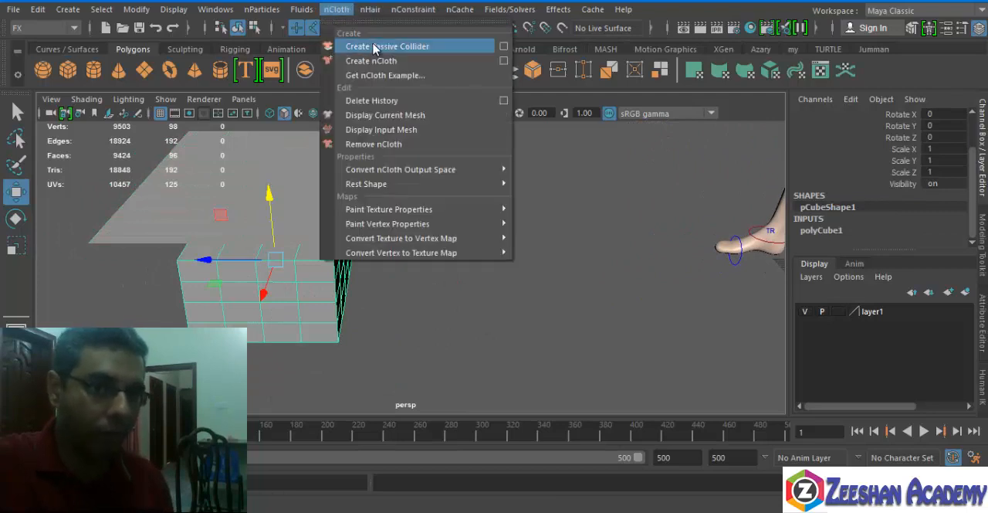
click(373, 46)
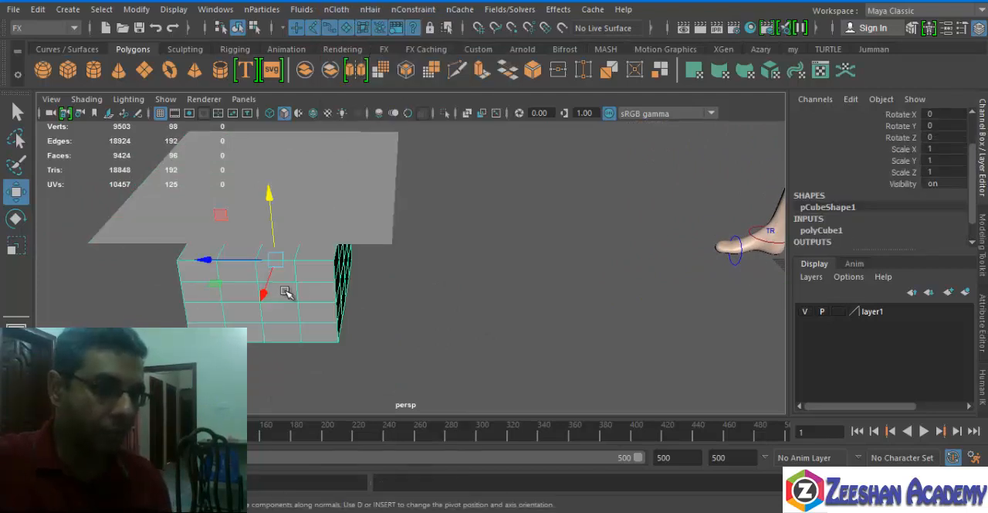
Select the subdivided plane above the cube and create an nCloth from it.
click(163, 203)
click(347, 11)
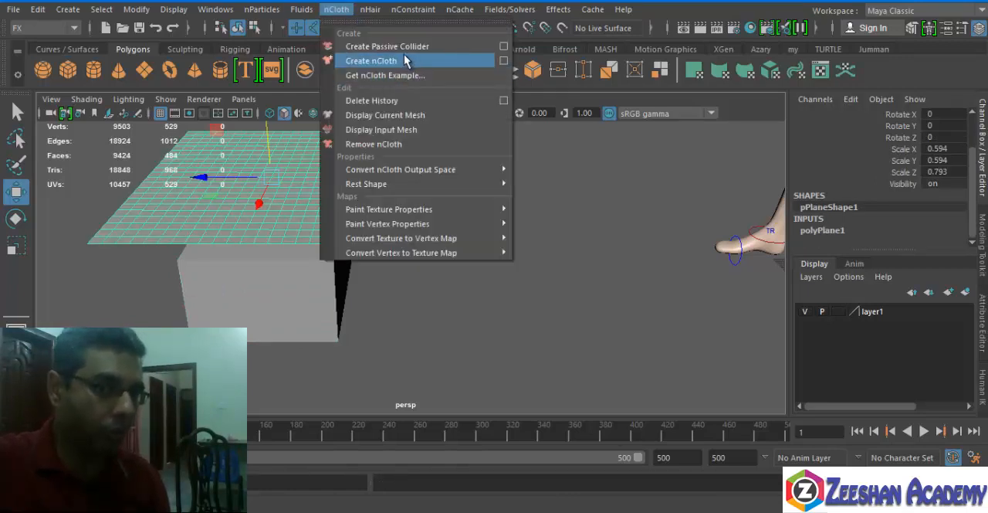
click(405, 61)
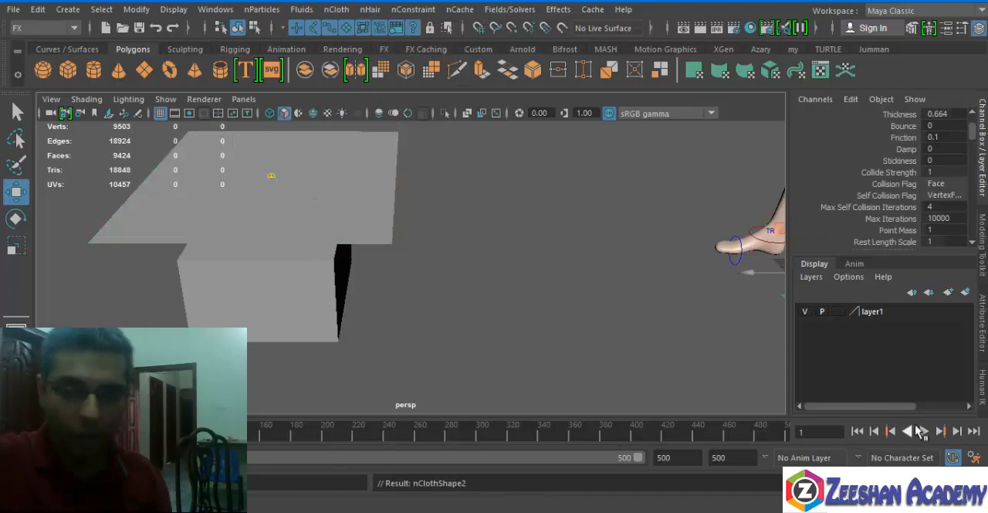
Play the simulation to watch how the cloth plane falls onto the cube, and stop playback.
click(924, 431)
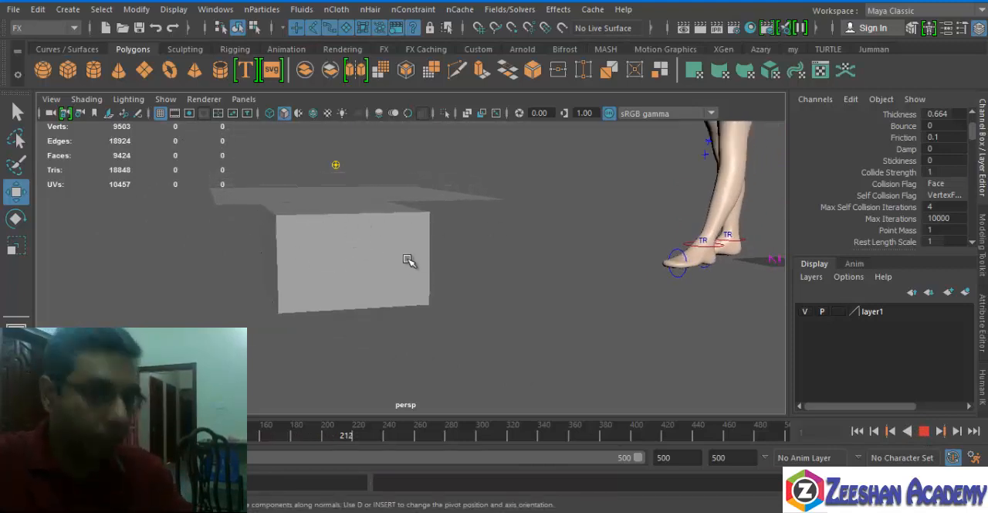
alt+drag(402, 259, 397, 278)
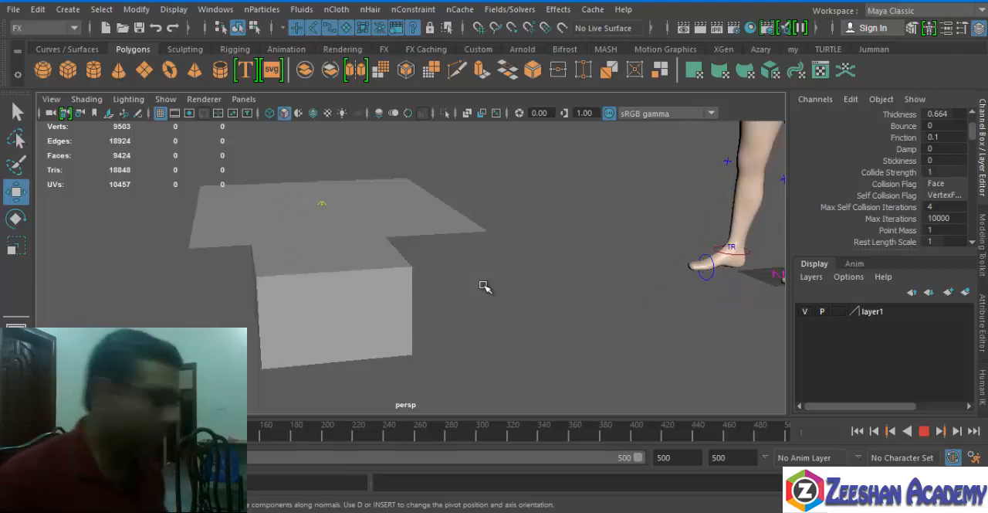
click(924, 431)
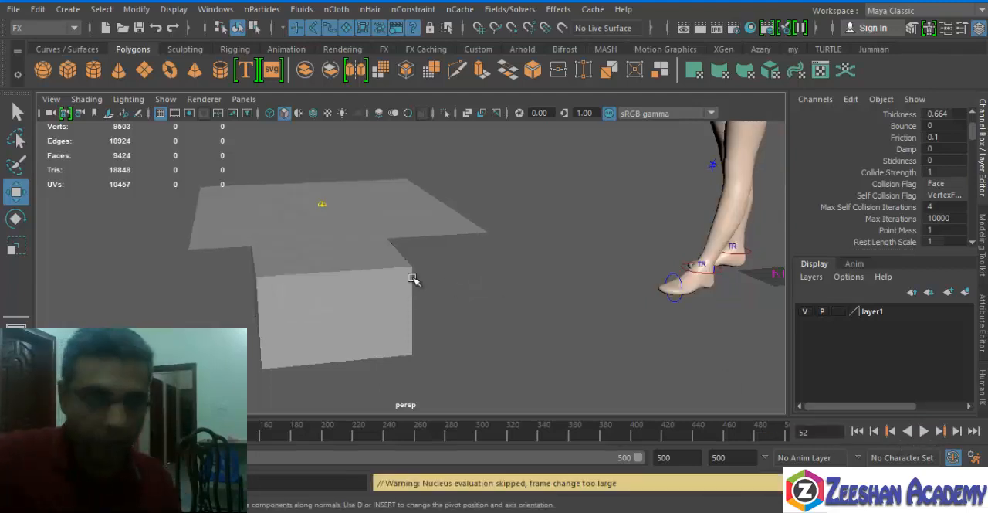
Set the nCloth thickness of the cloth plane to 0.2.
click(417, 222)
click(846, 230)
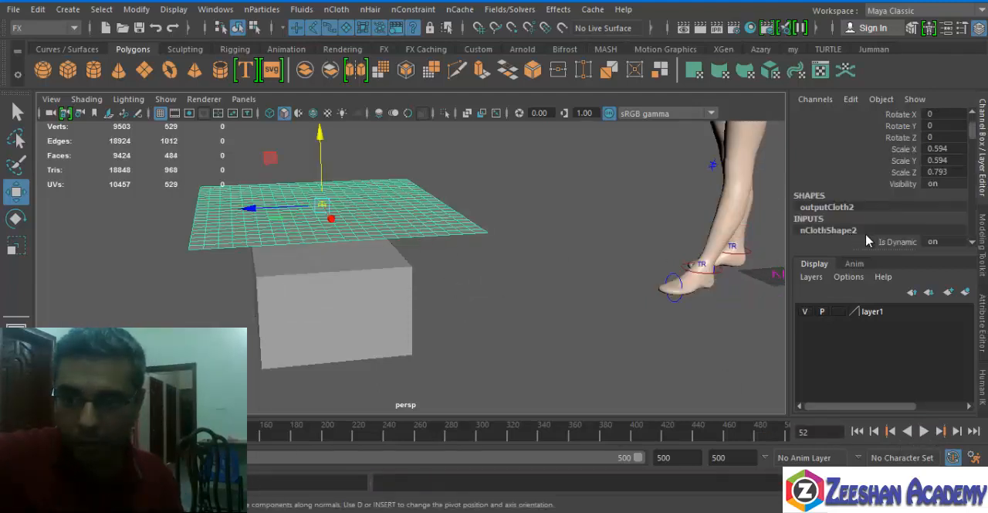
scroll(845, 208, down, 3)
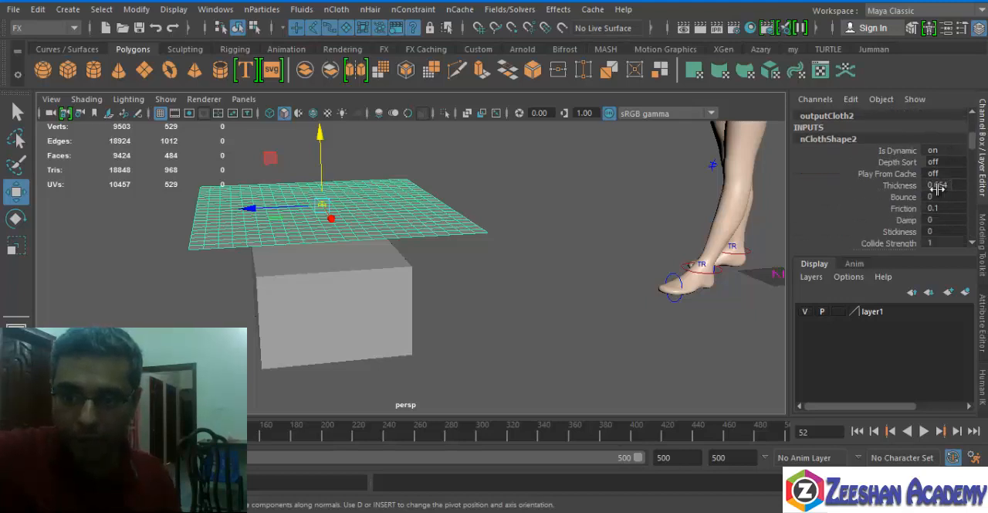
scroll(948, 183, down, 2)
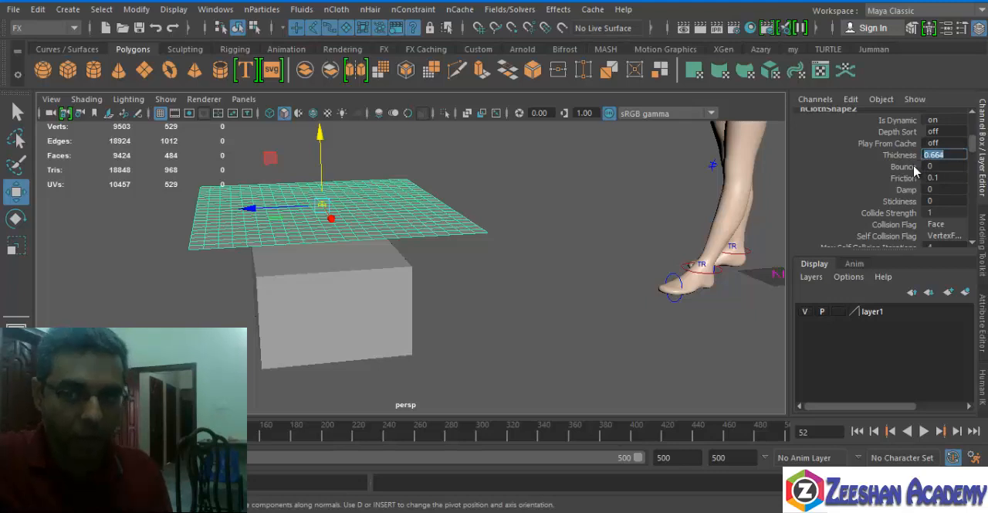
key(Tab)
key(Tab)
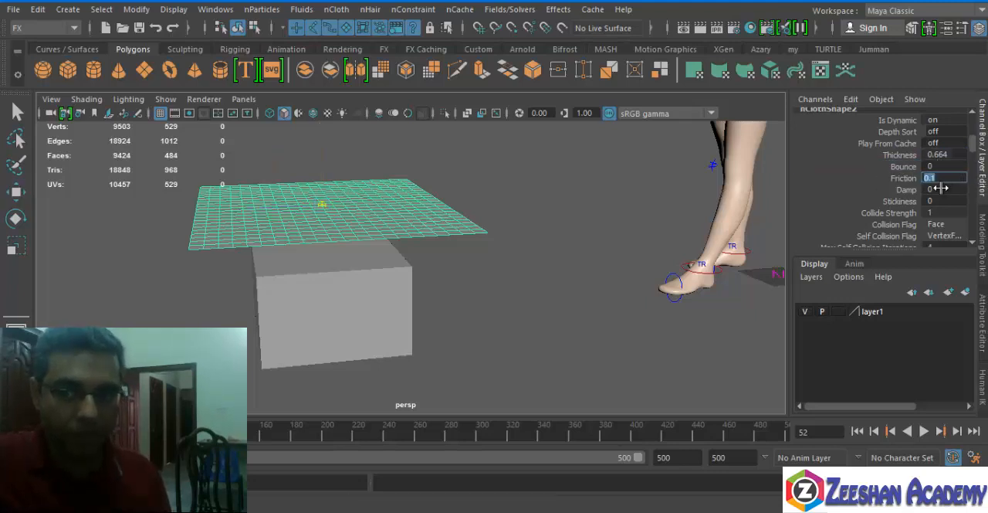
click(947, 154)
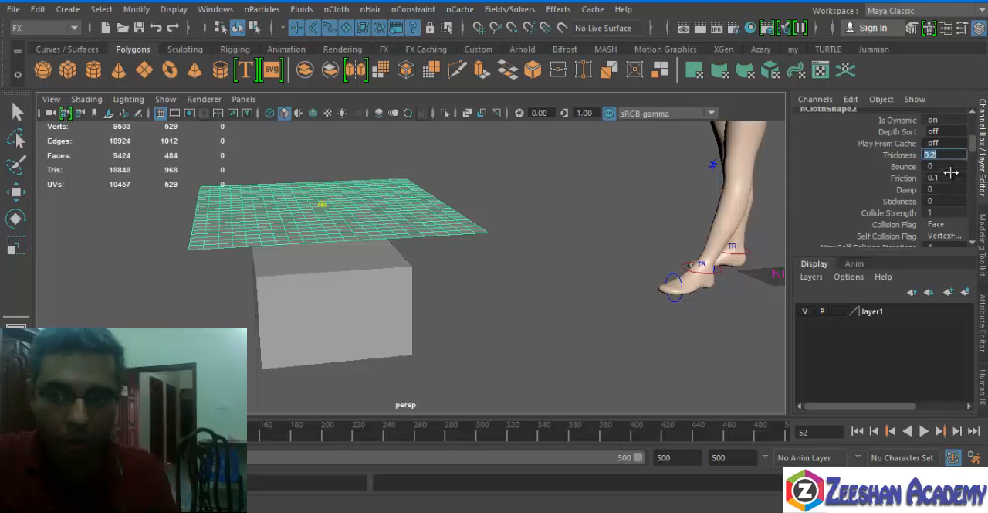
click(954, 167)
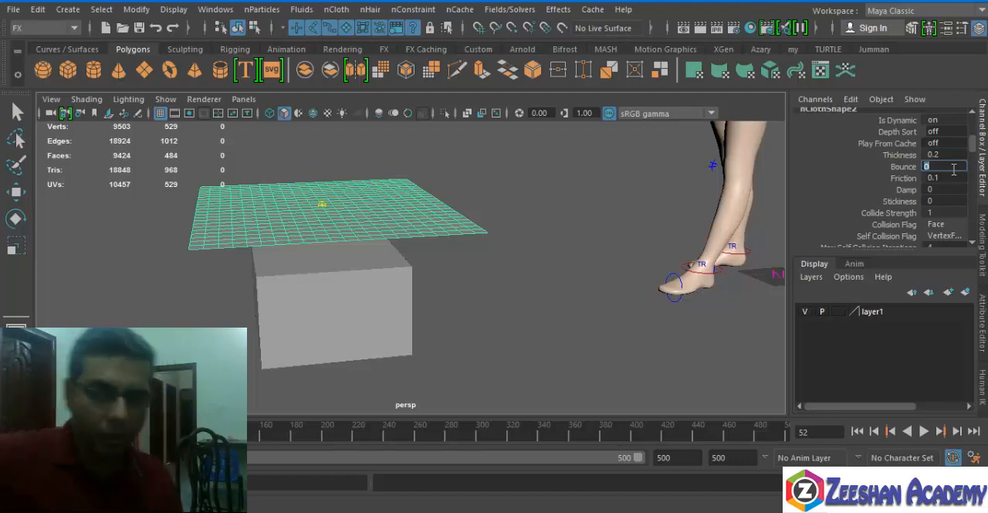
Set the cloth plane's nCloth friction to 0.01.
click(943, 177)
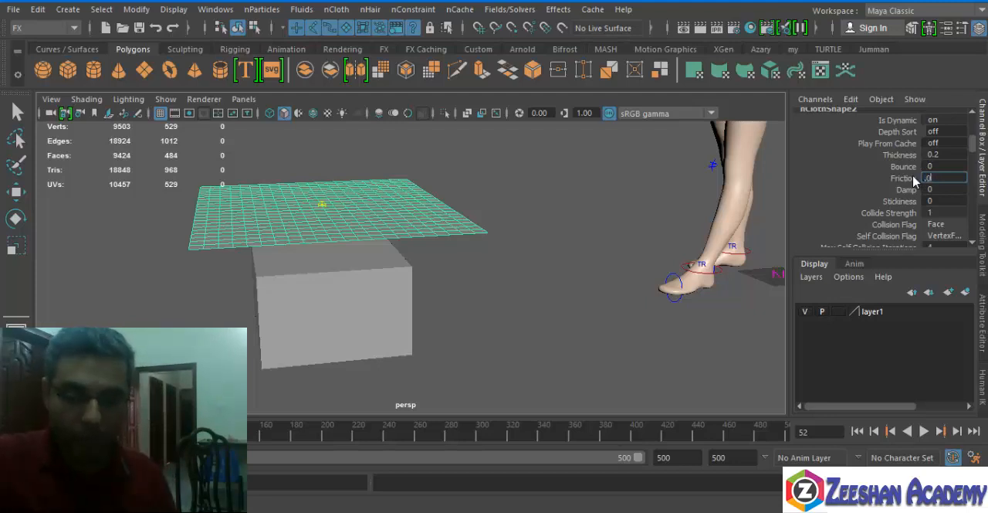
text(.01)
key(Return)
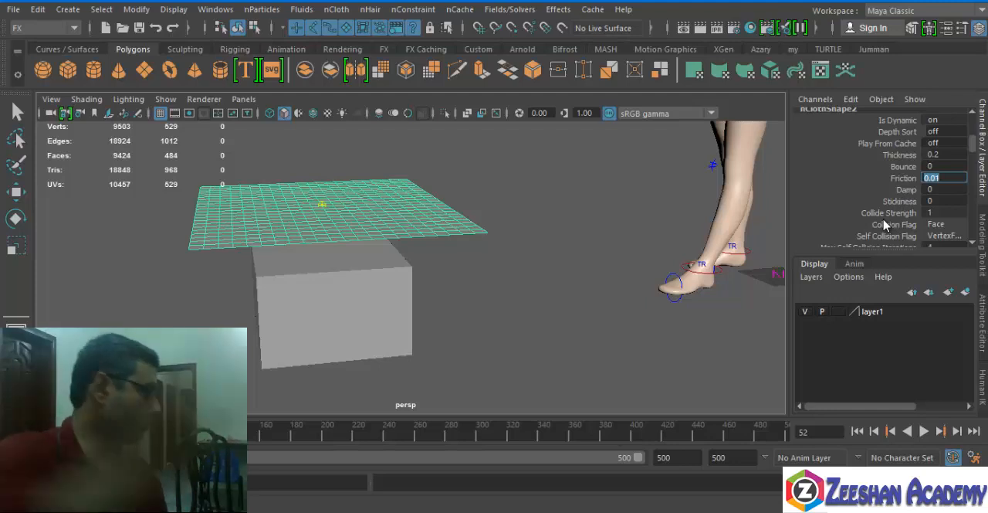
scroll(885, 223, up, 2)
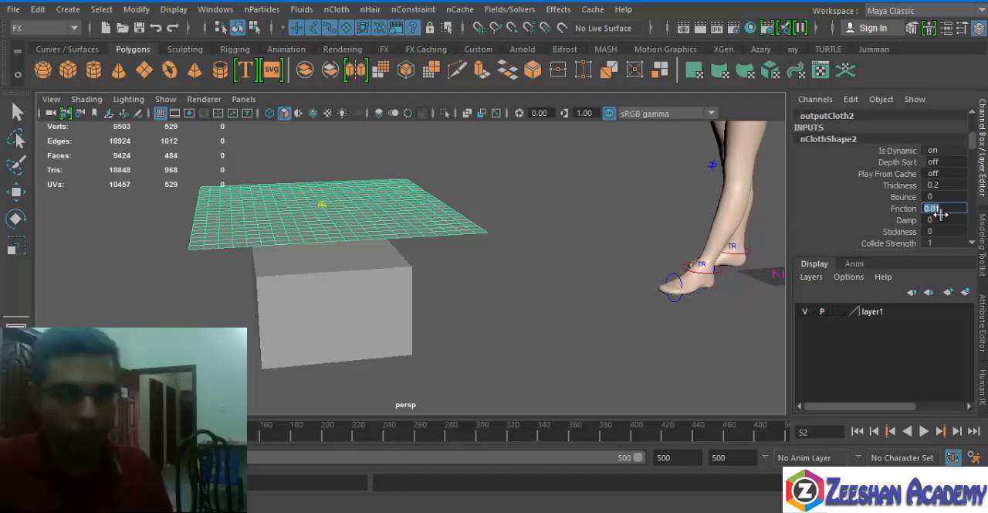
Return to frame 1 and replay the simulation to check the cloth's contact with the cube, stopping near the end.
click(856, 430)
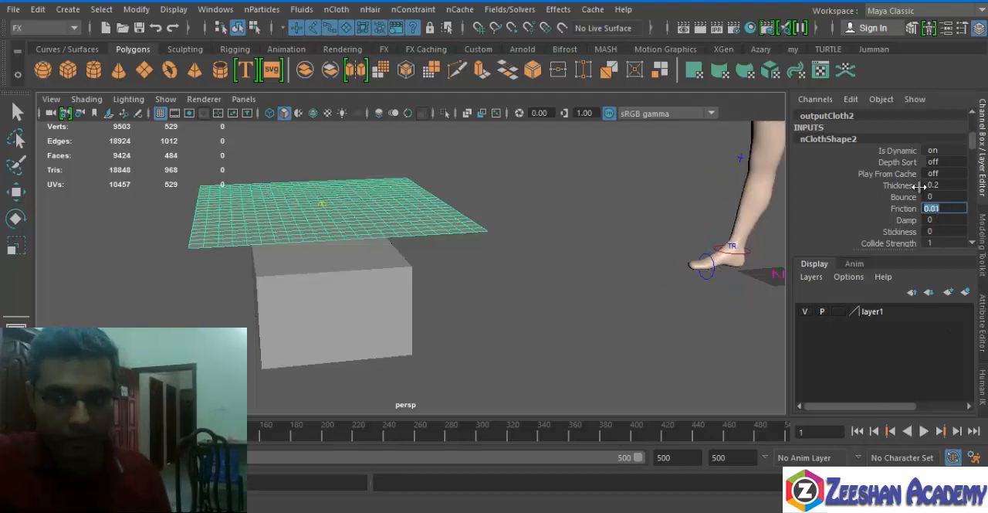
click(923, 430)
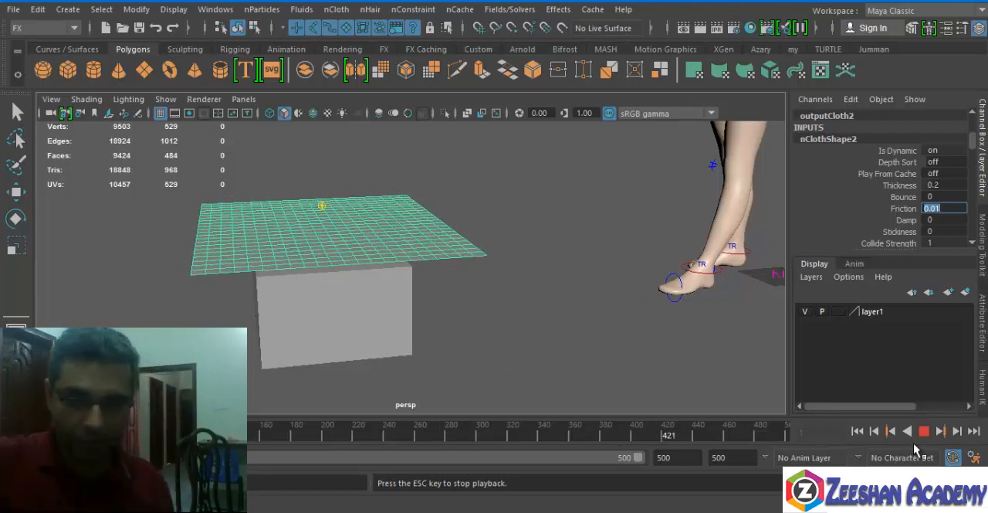
click(709, 431)
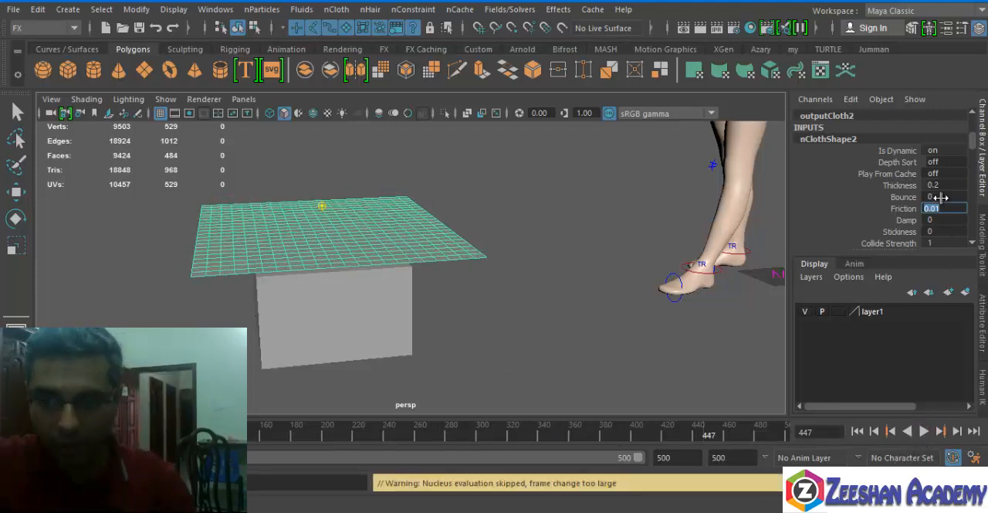
Examine the cloth plane's nCloth attributes, from the collision and force settings through to pressure, lift and drag.
scroll(881, 223, down, 4)
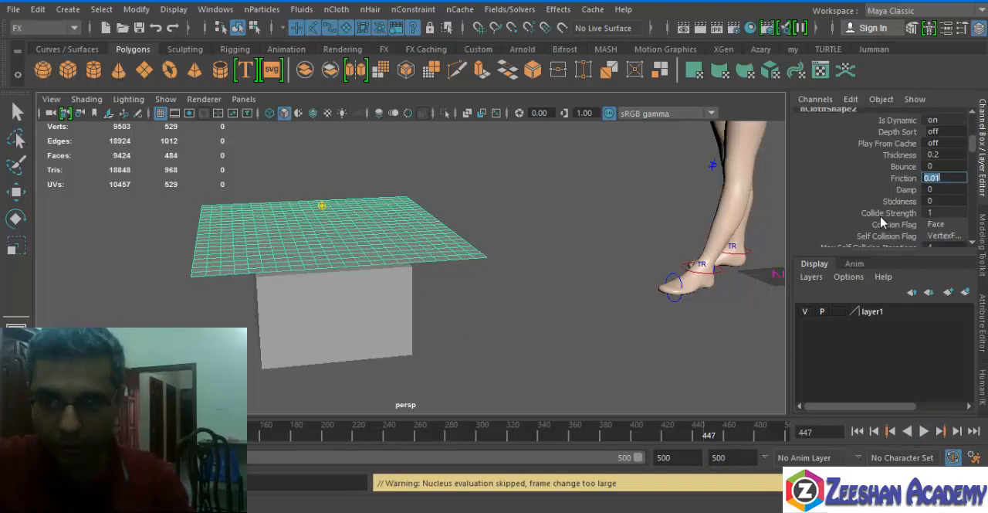
scroll(884, 195, down, 2)
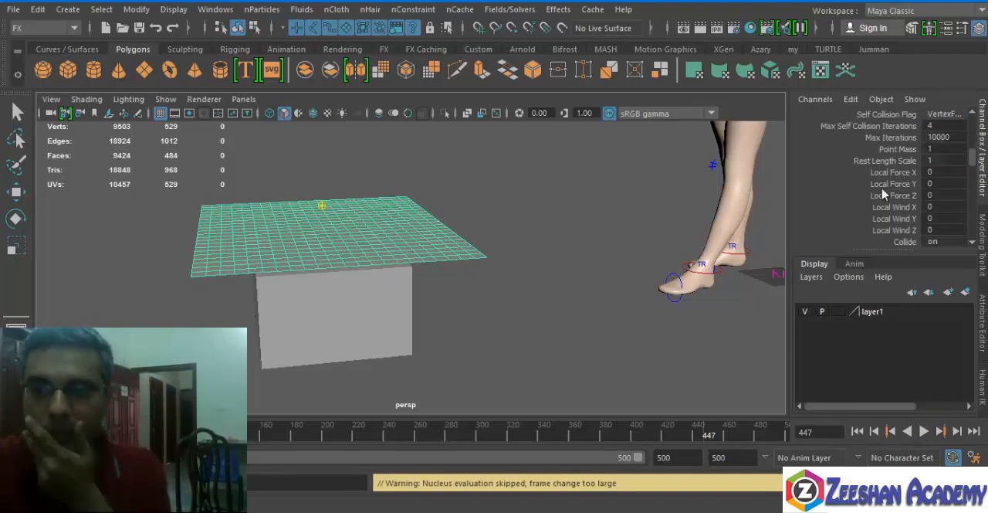
scroll(902, 157, down, 3)
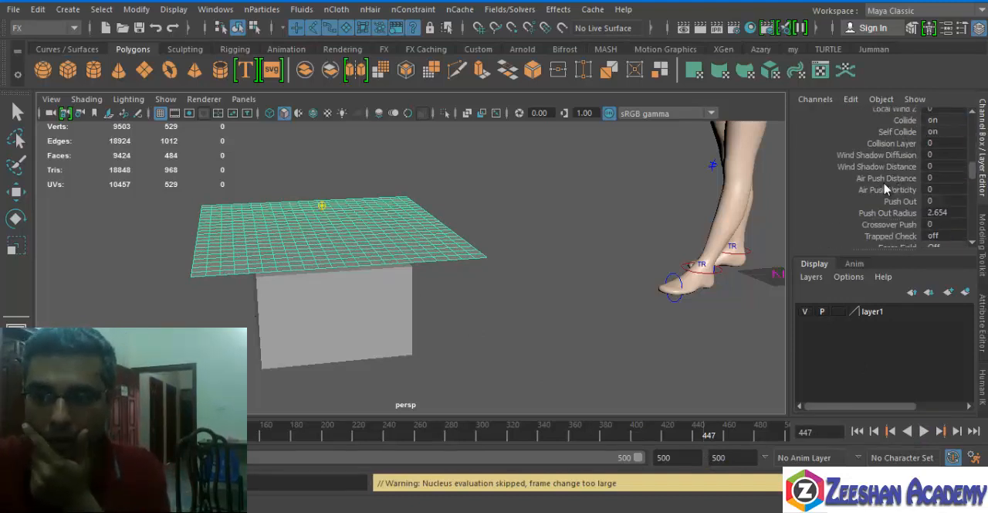
scroll(881, 229, down, 4)
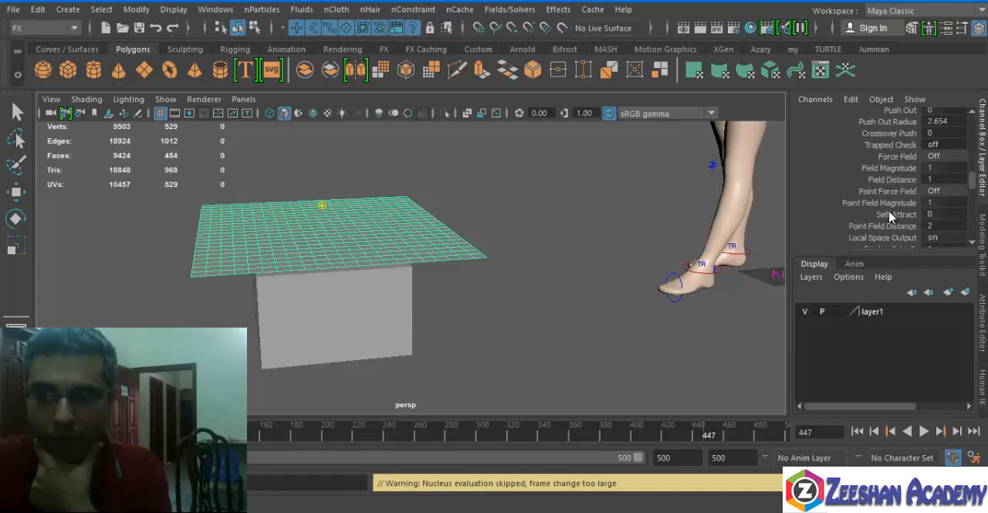
drag(927, 253, 931, 306)
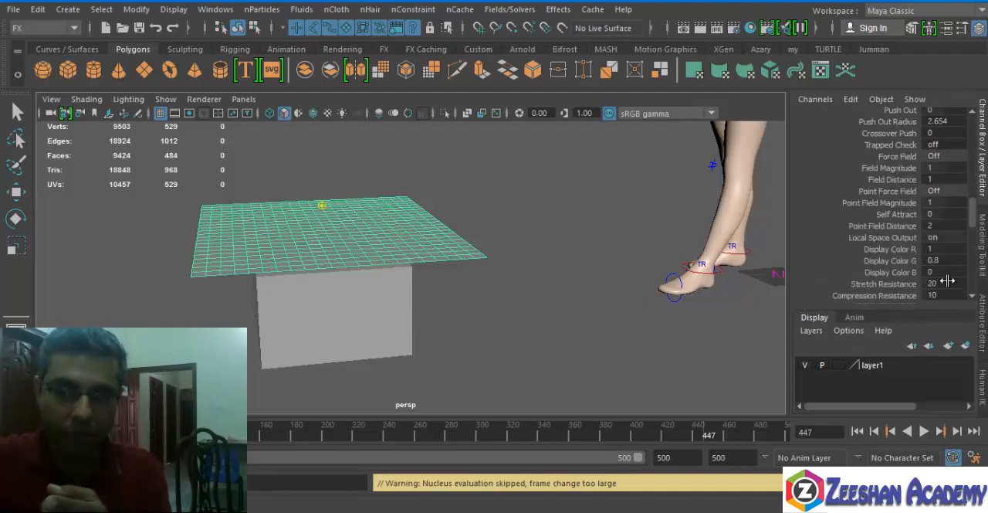
click(982, 320)
click(984, 187)
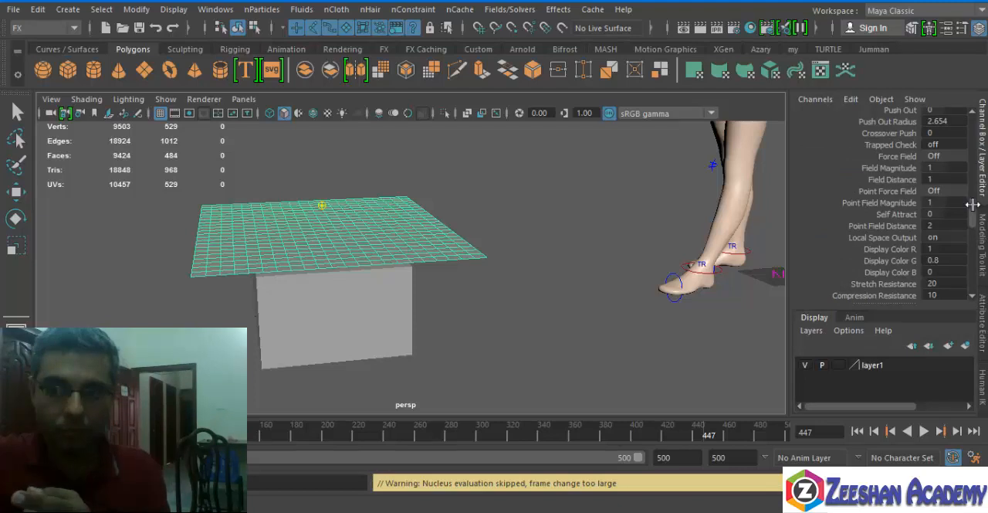
scroll(973, 203, up, 10)
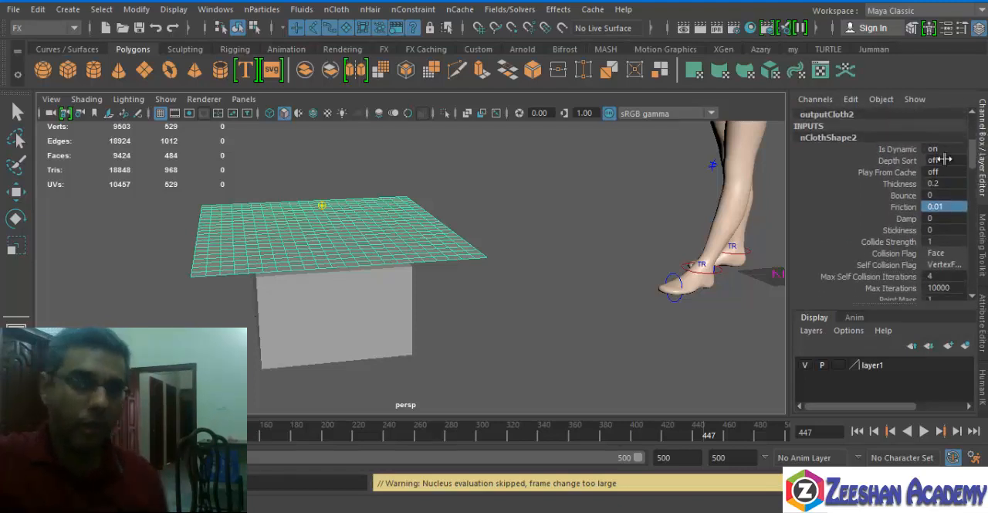
drag(978, 145, 976, 260)
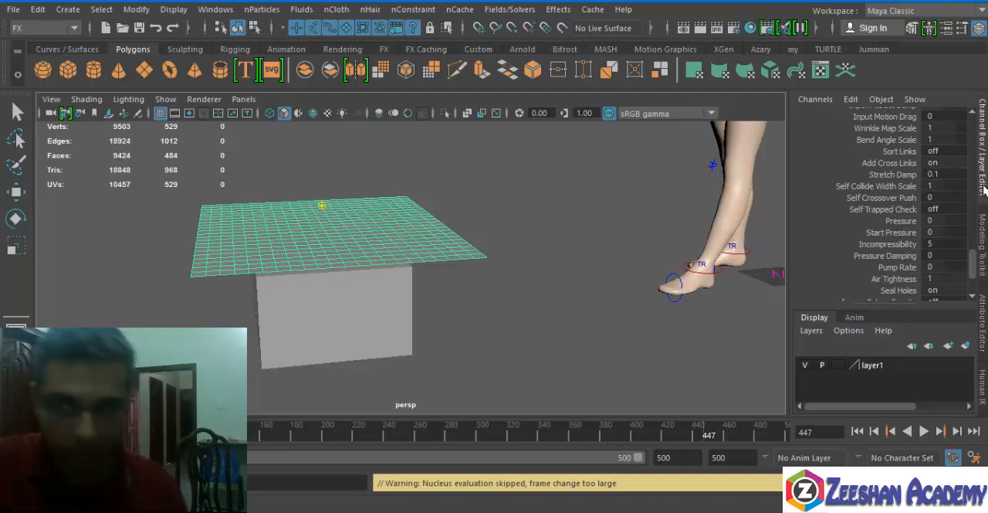
scroll(977, 262, down, 3)
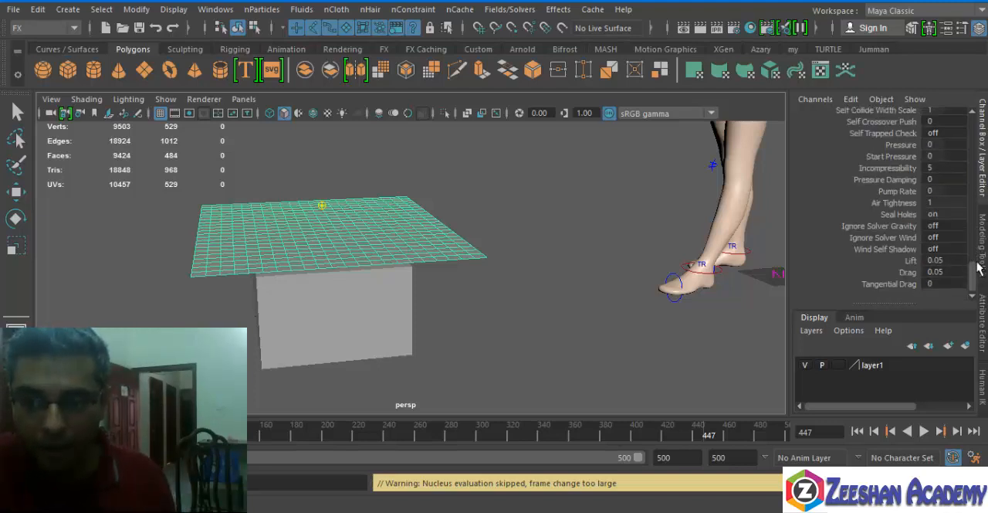
double_click(955, 272)
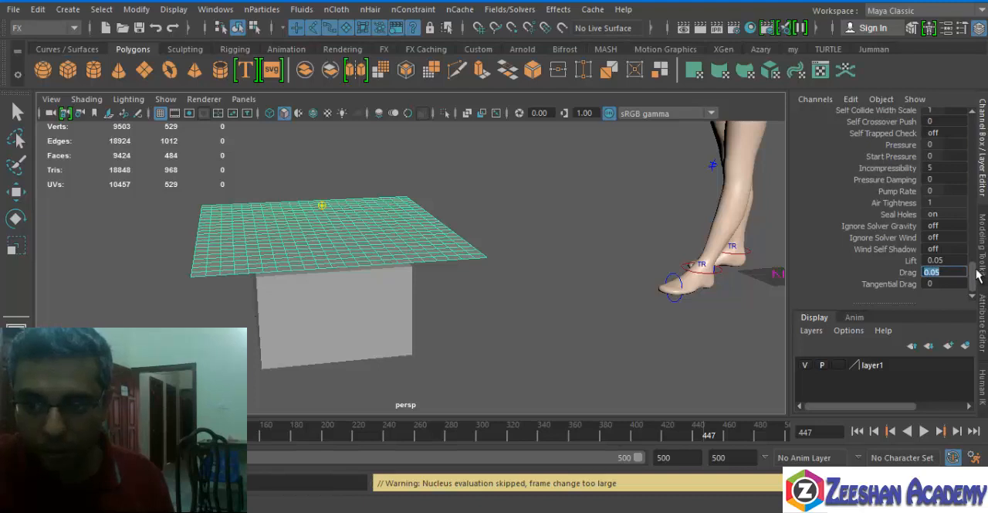
Look back through the nCloth attributes from the stretch and bend resistances to the field, push-out, wind and self-collision settings.
click(980, 263)
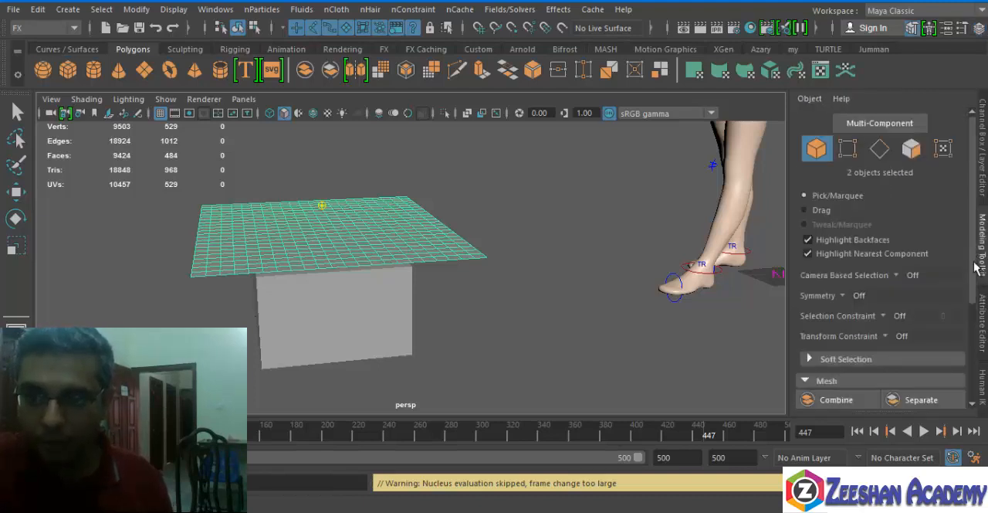
click(983, 185)
drag(976, 258, 983, 224)
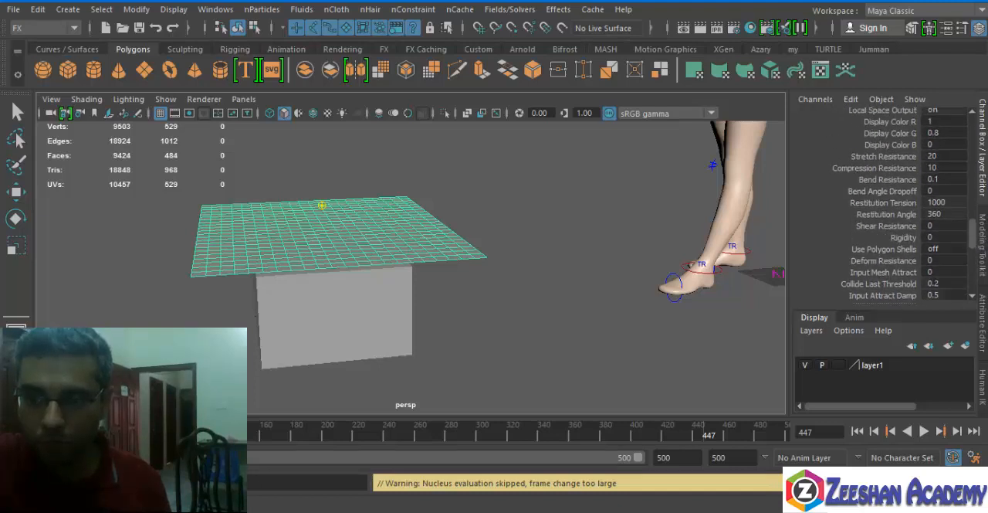
scroll(891, 168, up, 2)
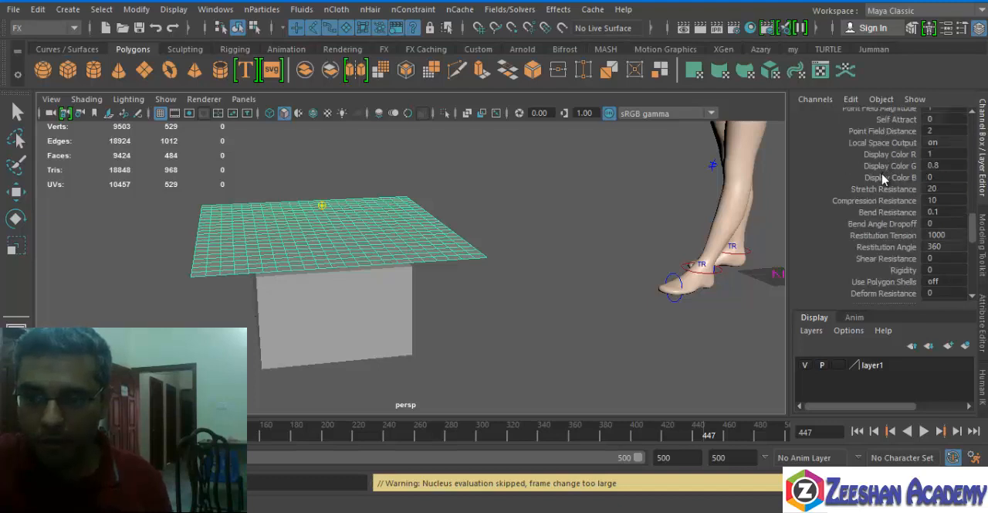
click(902, 152)
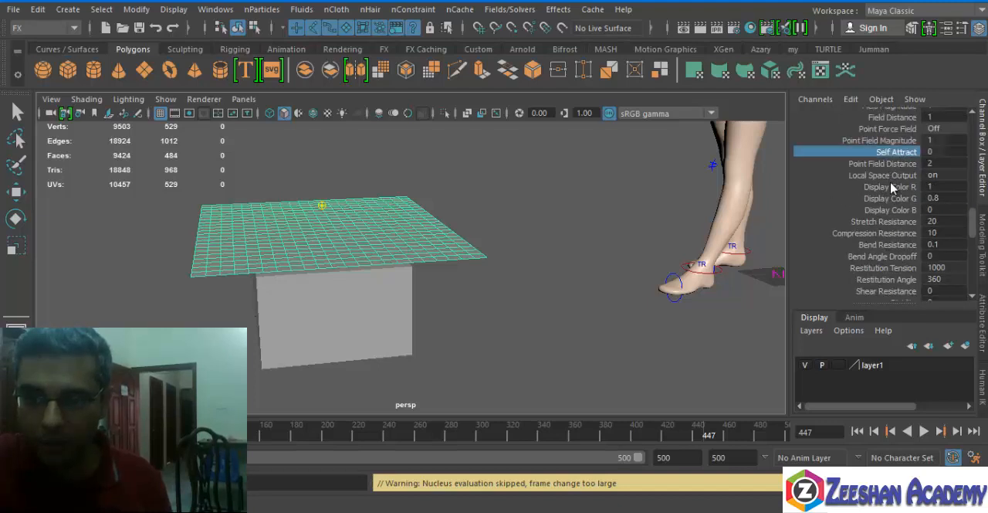
scroll(894, 191, up, 3)
click(908, 216)
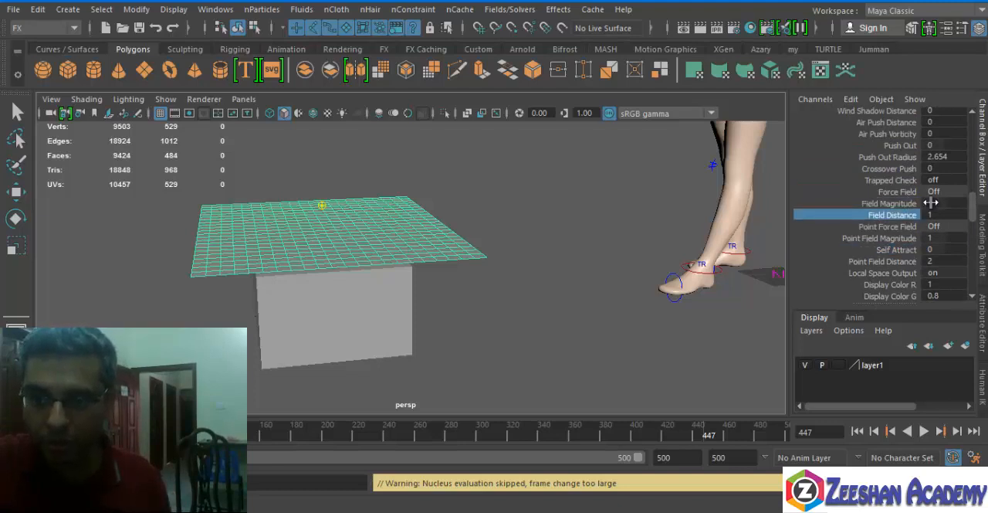
scroll(923, 209, up, 1)
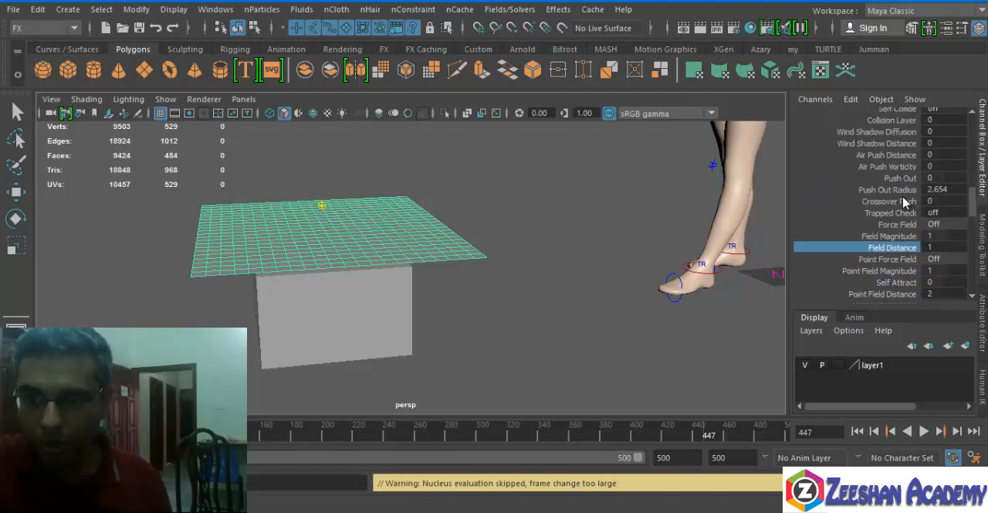
scroll(943, 194, up, 4)
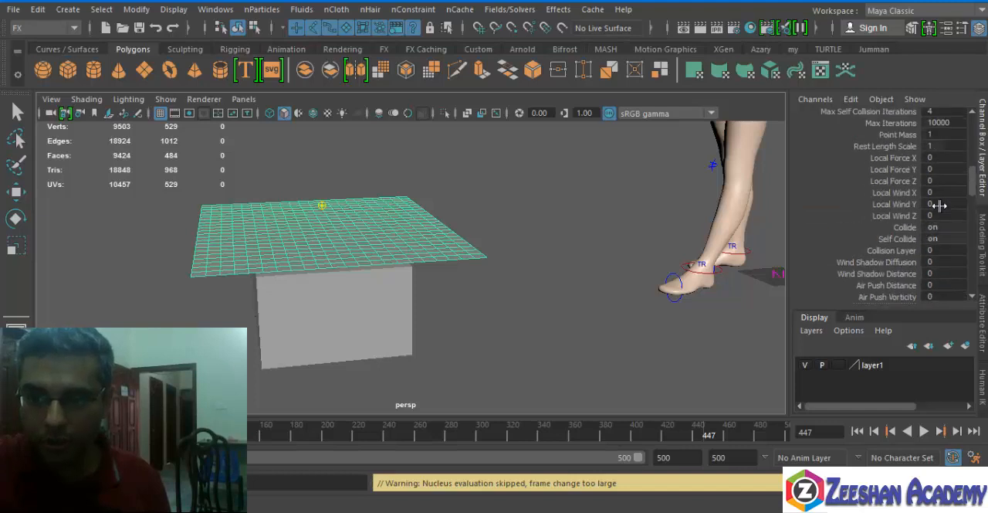
scroll(942, 202, up, 1)
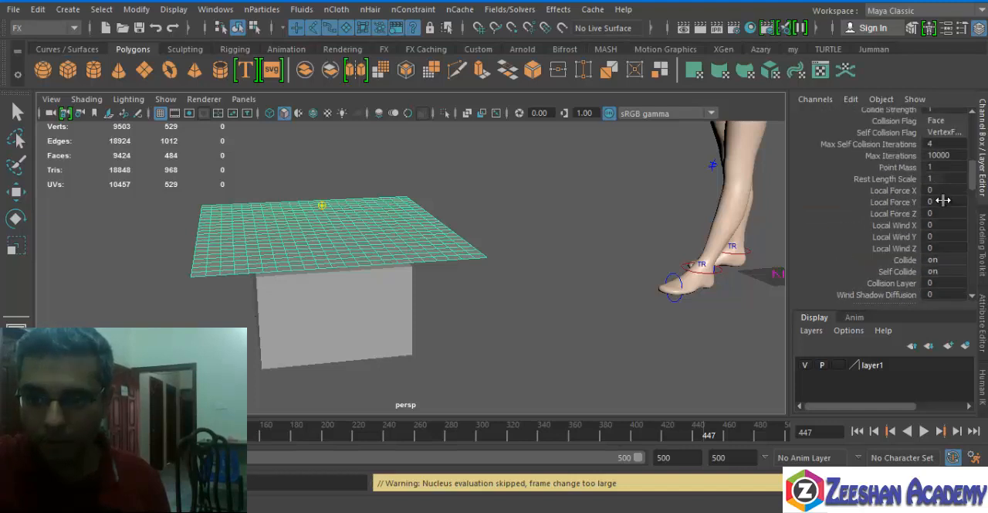
Set the cloth plane's nCloth thickness to 2 and its bounce to 0.5.
scroll(935, 251, up, 1)
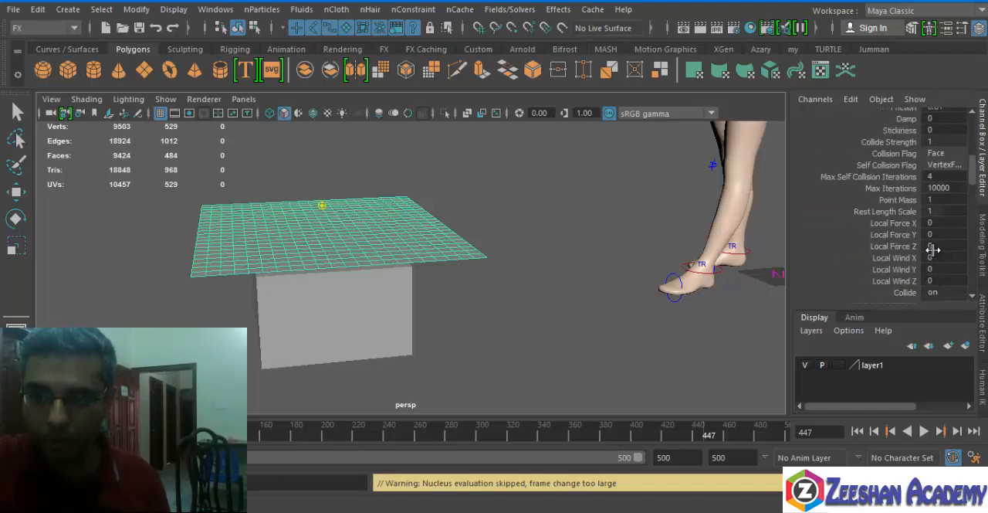
click(951, 180)
scroll(919, 232, up, 1)
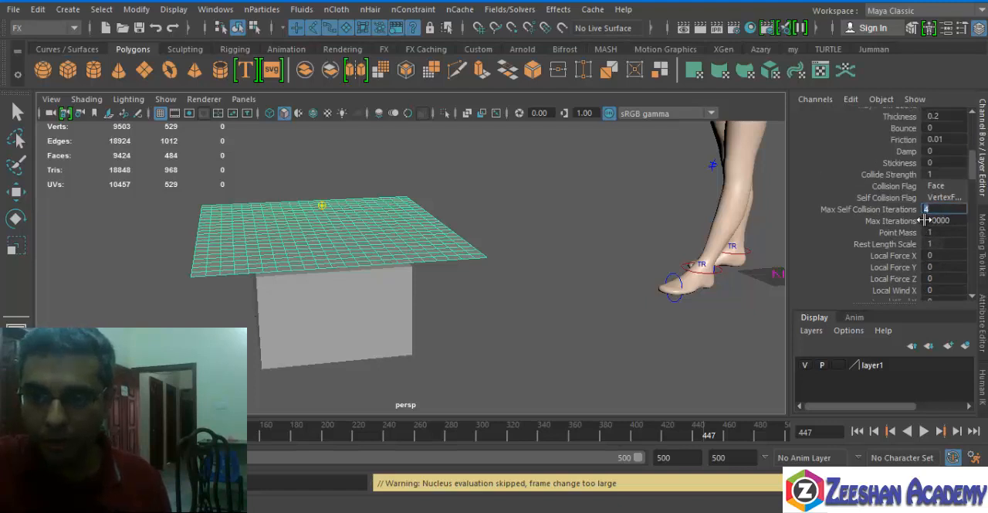
scroll(910, 192, up, 1)
click(949, 172)
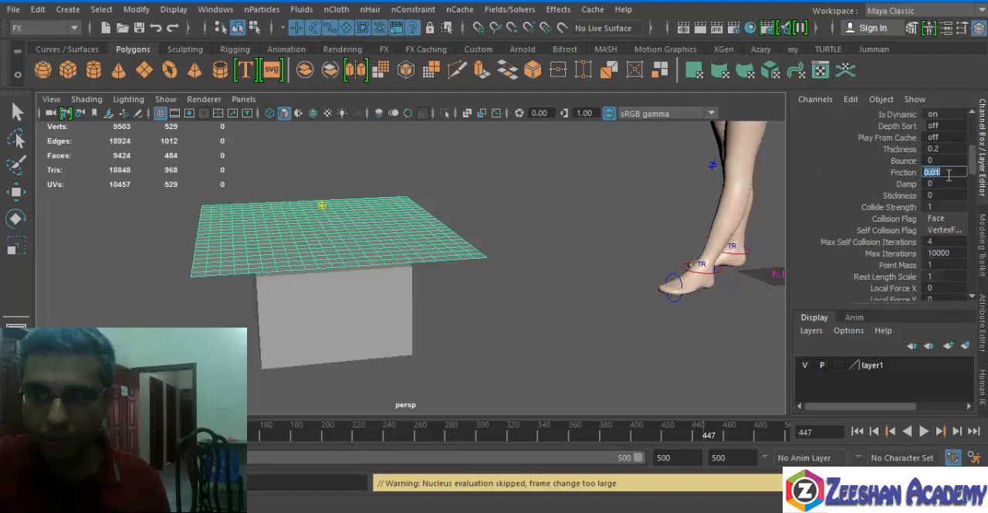
click(950, 151)
text(0.5)
key(Return)
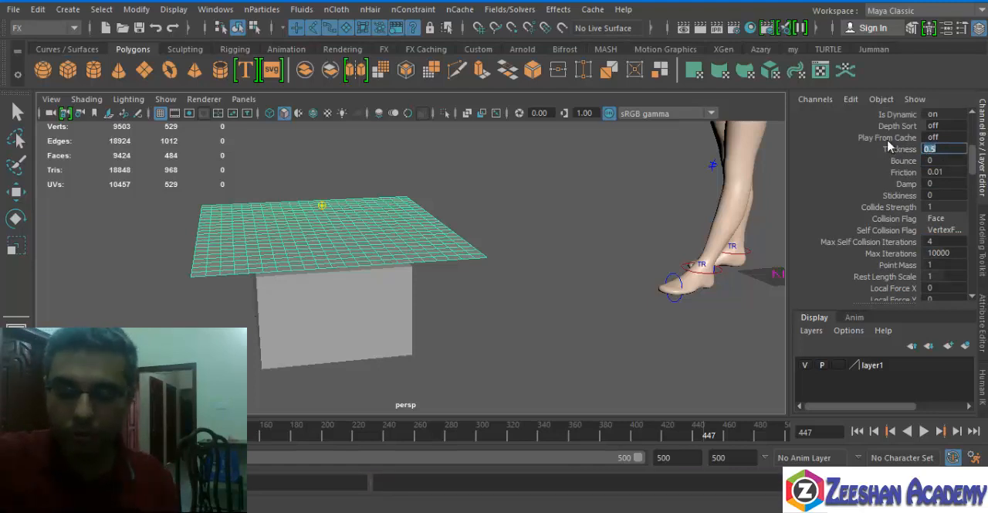
scroll(976, 169, up, 1)
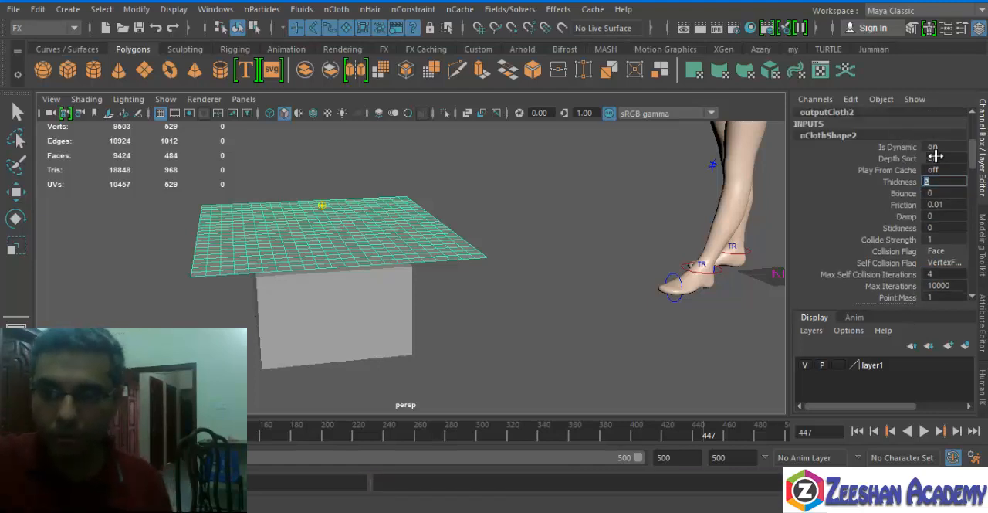
click(948, 193)
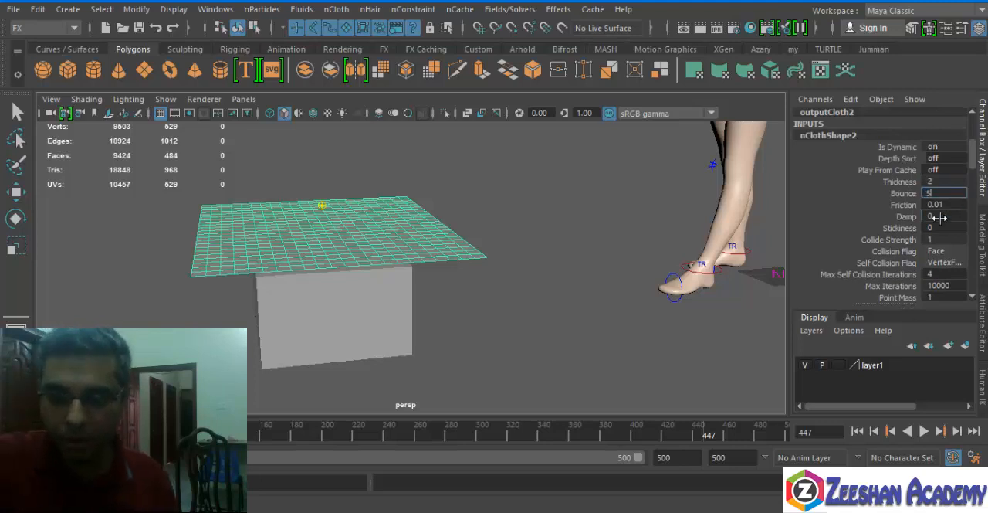
click(943, 228)
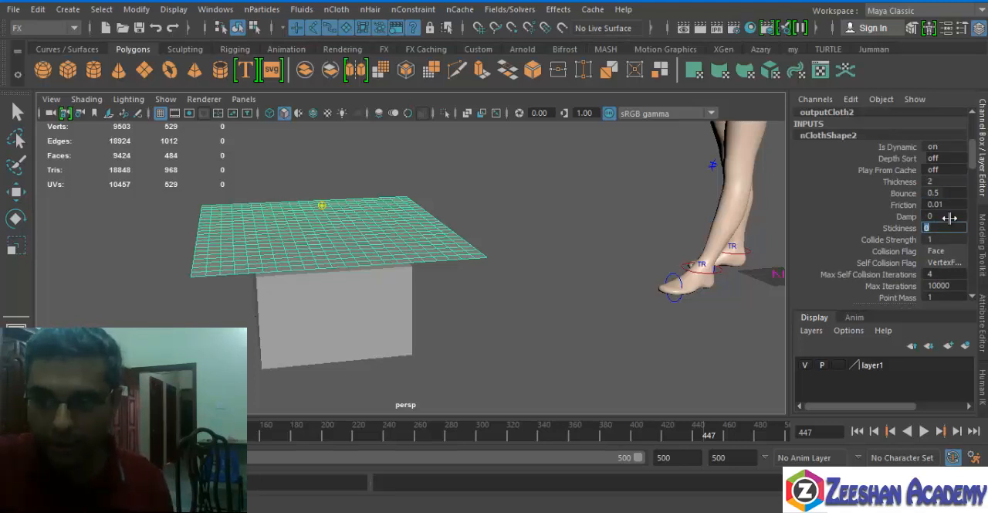
click(950, 217)
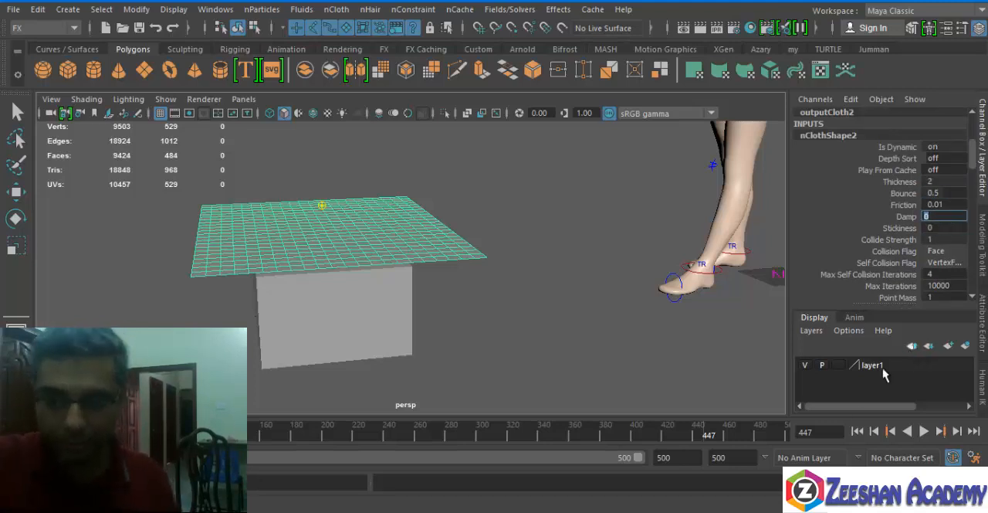
Extend the playback range to end at frame 1000 and replay the simulation from frame 1 to inspect the cloth draped over the cube.
click(857, 431)
double_click(685, 458)
text(1000)
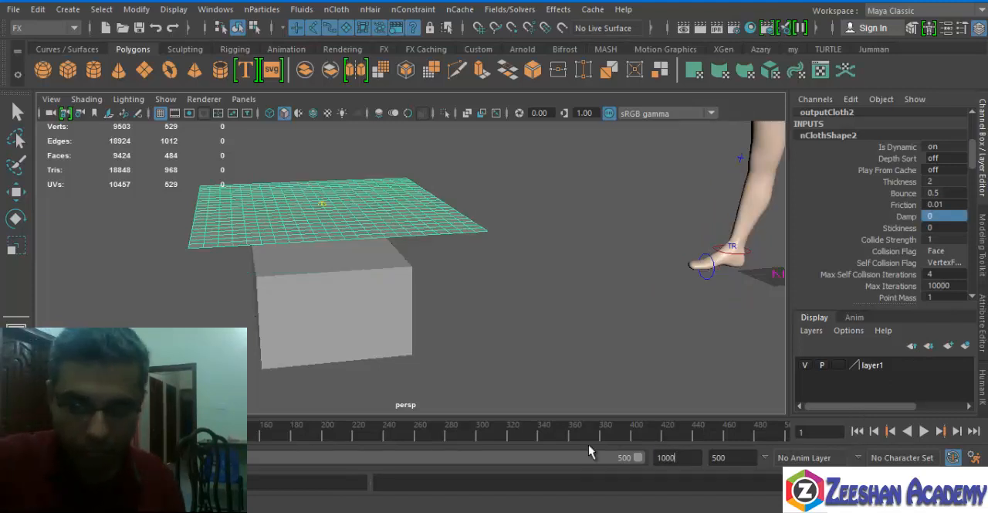
key(Return)
click(924, 431)
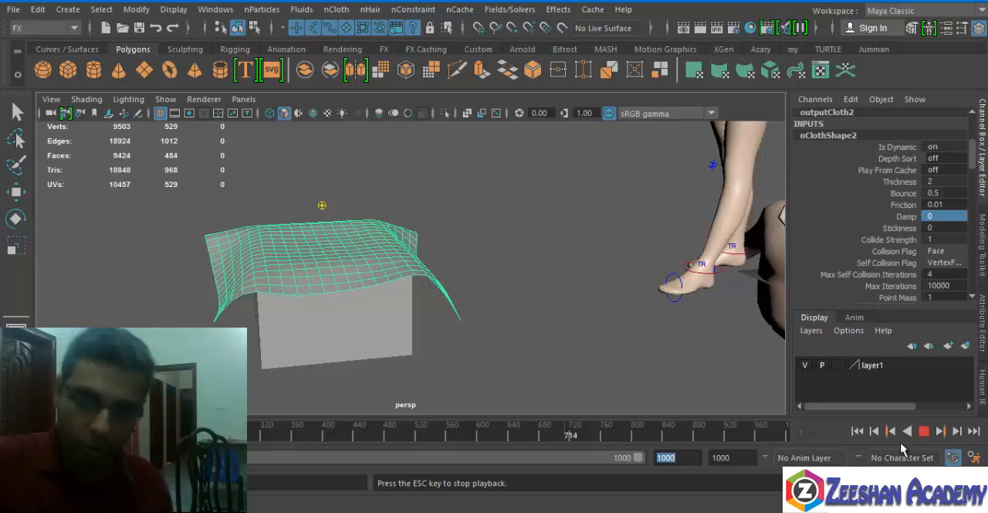
click(923, 430)
alt+drag(464, 308, 436, 187)
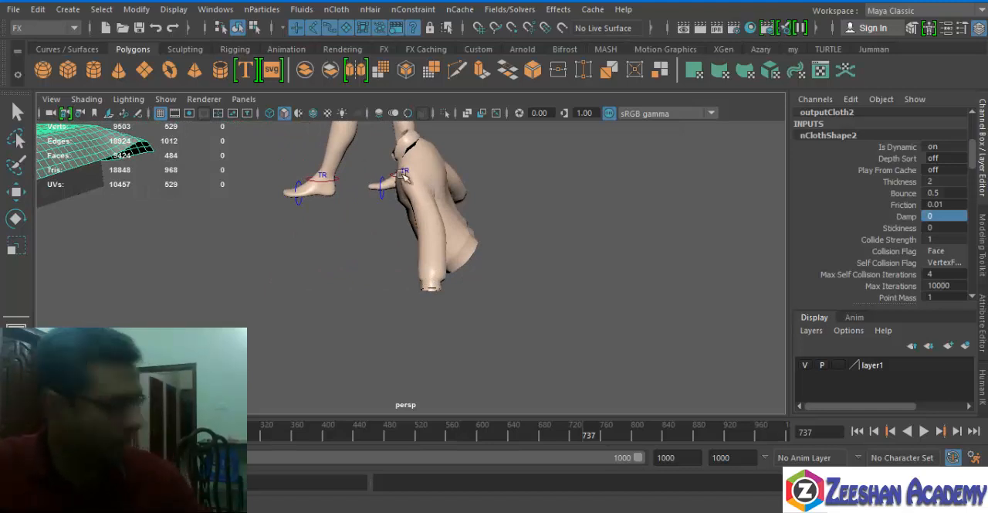
alt+middle_drag(159, 176, 465, 258)
alt+drag(465, 258, 486, 250)
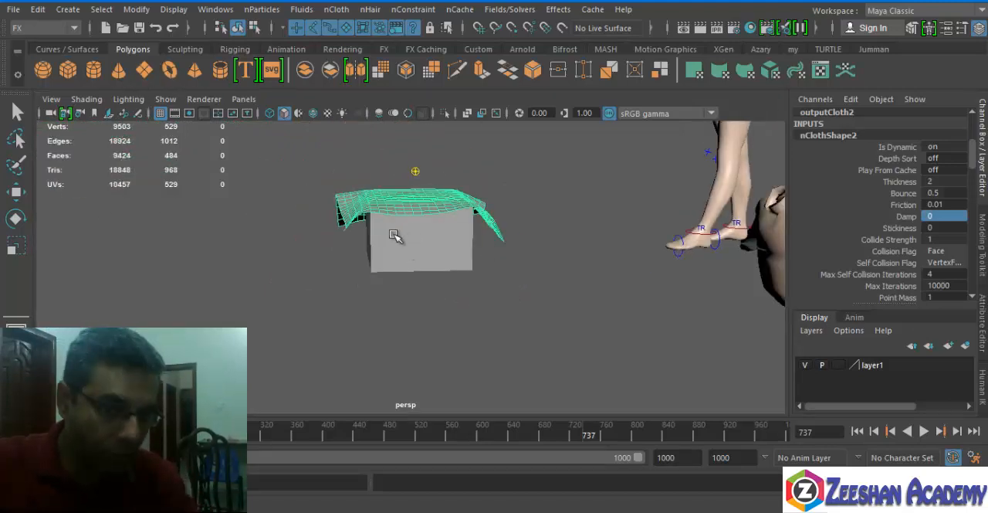
mouse_move(525, 244)
alt+middle_down()
mouse_move(376, 395)
mouse_move(539, 249)
alt+middle_up()
alt+right_drag(435, 196, 422, 272)
alt+middle_drag(695, 238, 525, 214)
Return to frame 1 and try raising the cube through the cloth plane, to a Translate Y of 31.284.
click(858, 431)
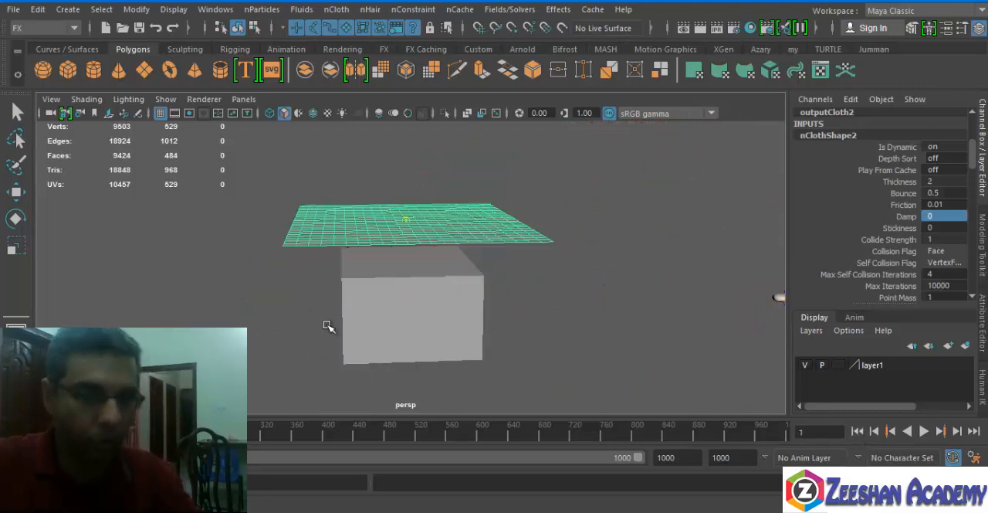
alt+drag(326, 327, 381, 260)
key(w)
drag(396, 192, 399, 218)
alt+right_drag(374, 278, 671, 316)
alt+middle_drag(412, 256, 444, 228)
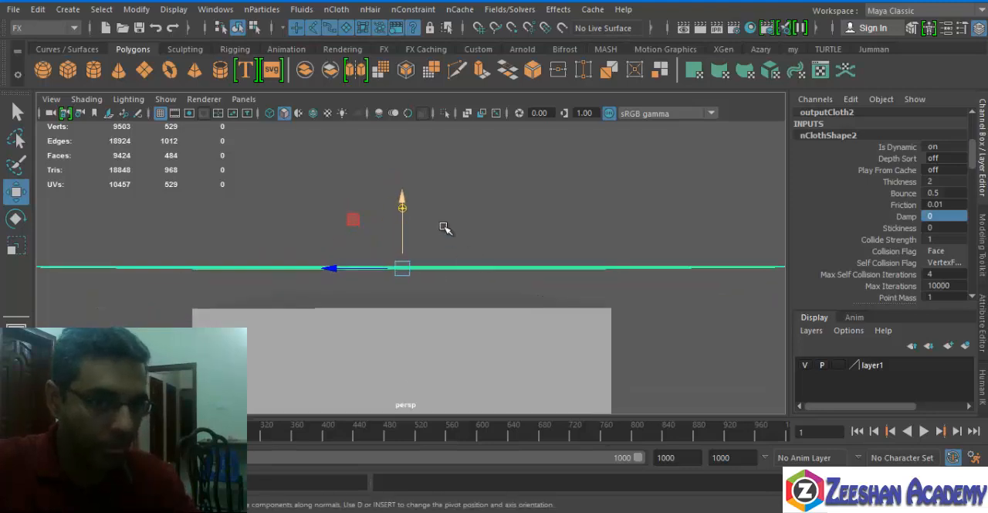
click(401, 331)
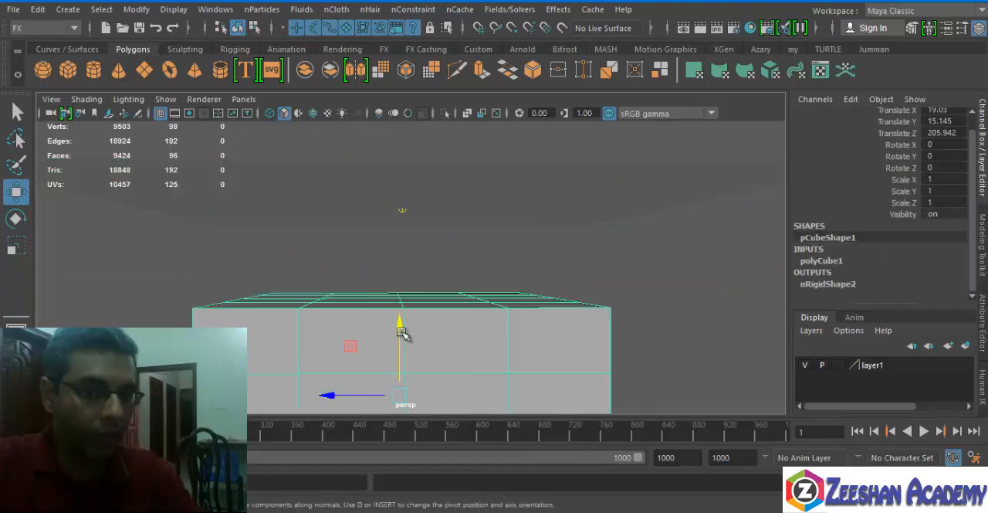
drag(399, 317, 404, 265)
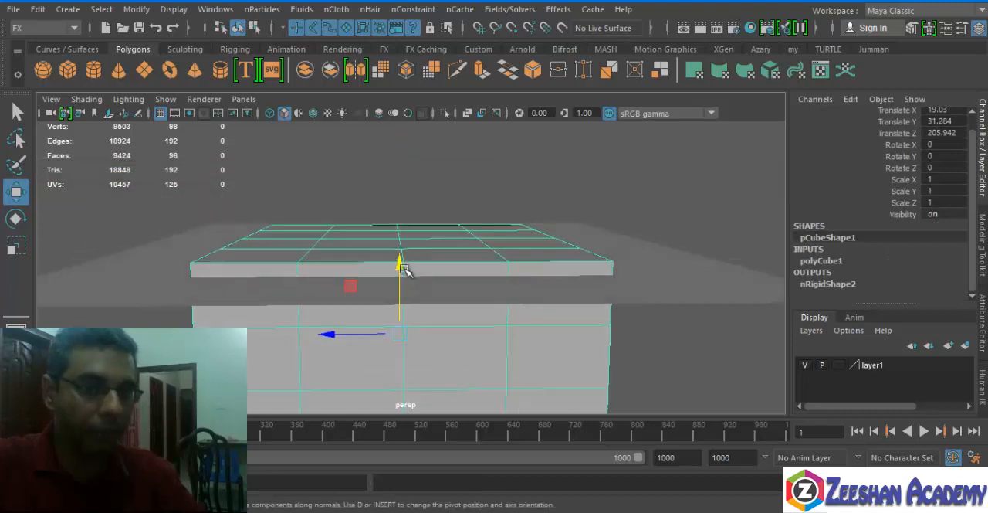
alt+middle_drag(403, 264, 444, 245)
alt+right_drag(444, 246, 392, 244)
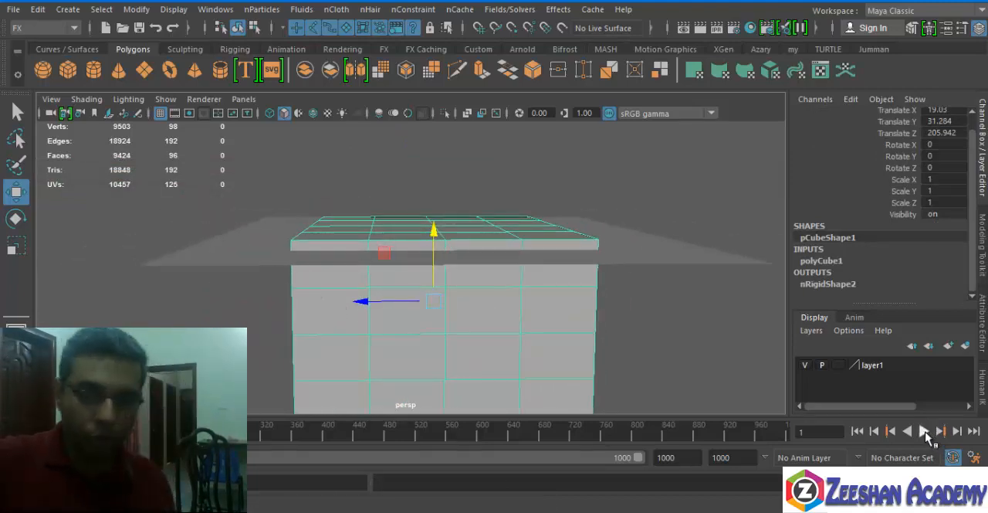
Play the simulation to check how the cloth reacts to the intersecting cube, stopping at frame 309 and inspecting the scene.
click(926, 430)
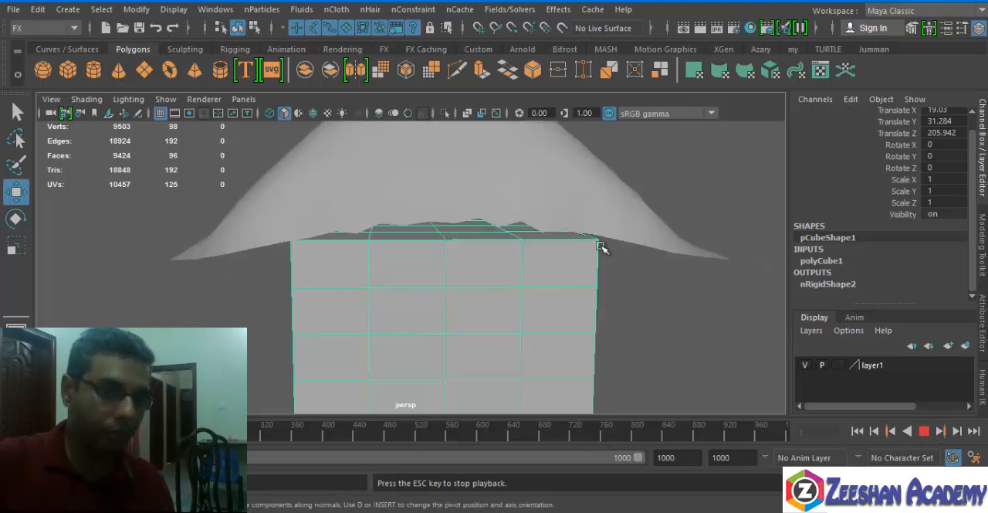
scroll(450, 283, down, 5)
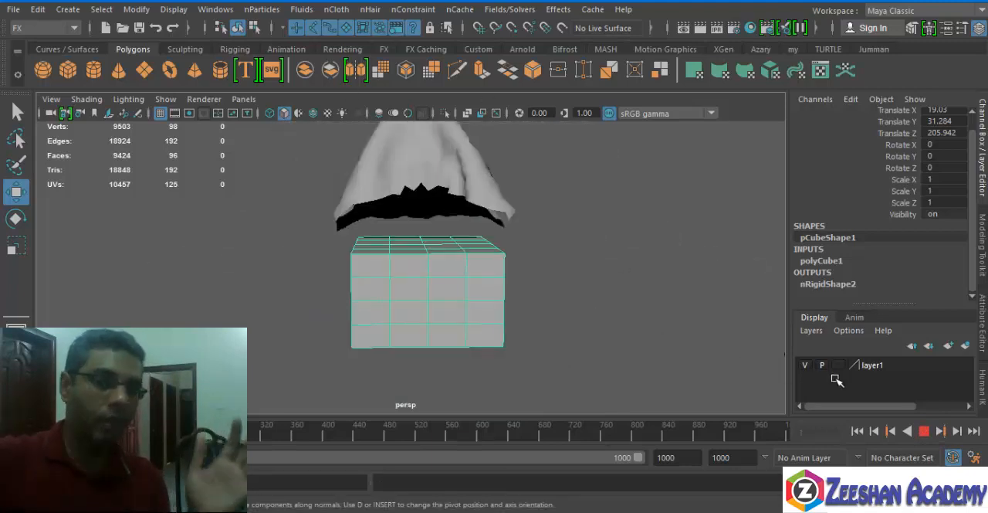
alt+middle_drag(424, 276, 492, 241)
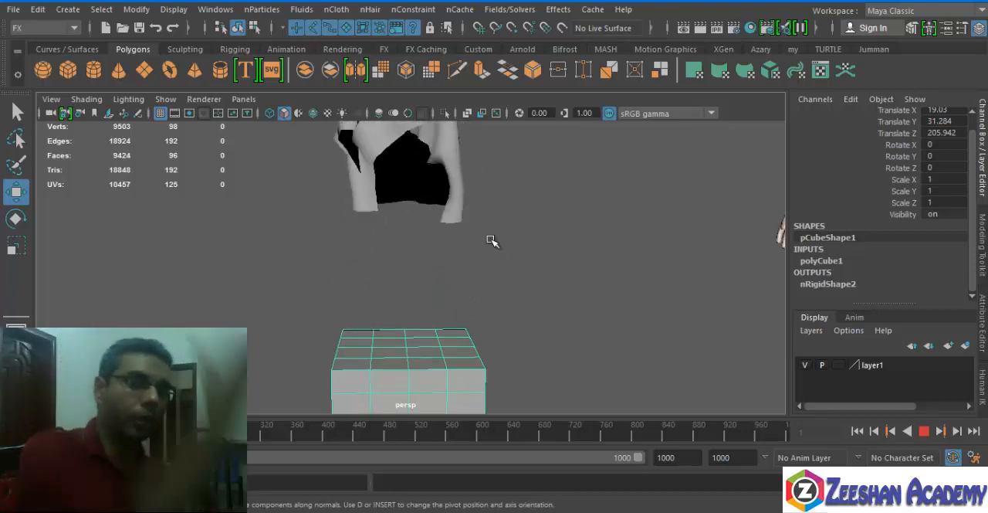
click(924, 433)
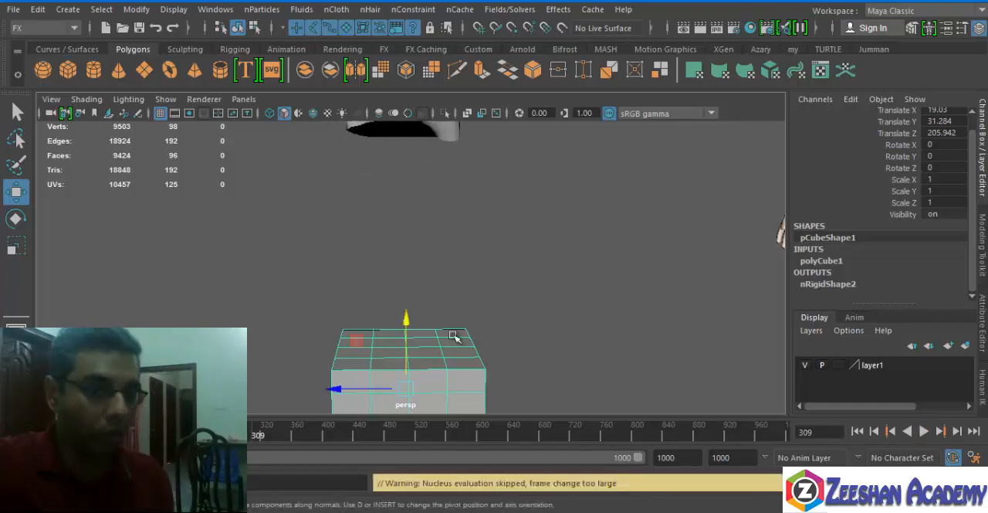
alt+drag(523, 324, 383, 404)
alt+right_drag(209, 264, 181, 267)
alt+middle_drag(423, 363, 441, 289)
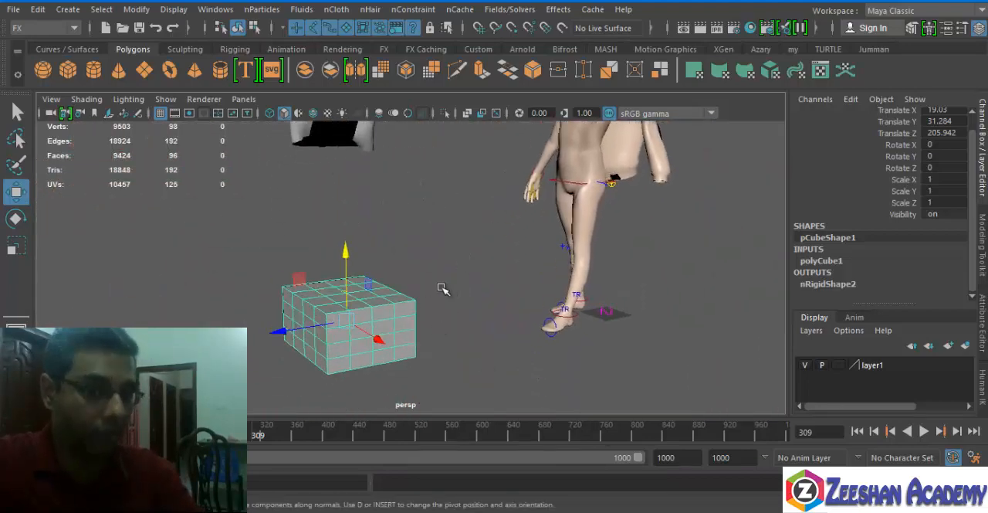
alt+drag(441, 289, 348, 322)
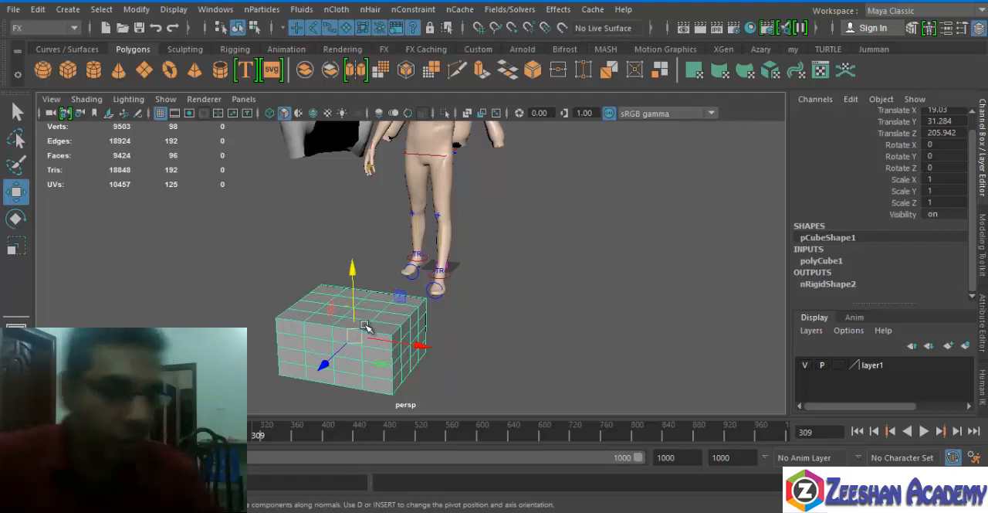
Undo the cube's upward move through the cloth plane.
key(ctrl+z)
alt+middle_drag(399, 297, 400, 243)
alt+drag(399, 243, 384, 232)
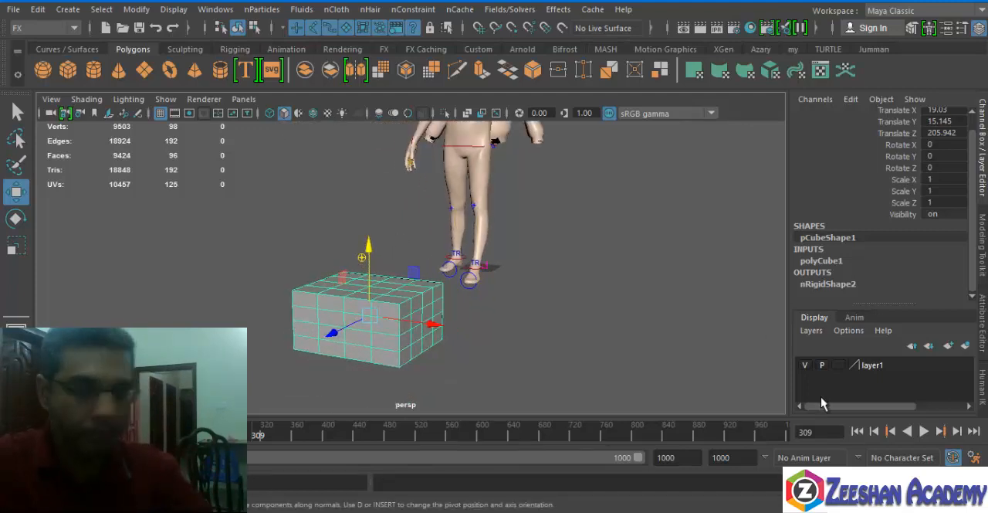
At frame 1, raise the cube to a Translate Y of 22.789, just below the cloth plane, and play the simulation.
click(857, 431)
alt+drag(474, 292, 453, 307)
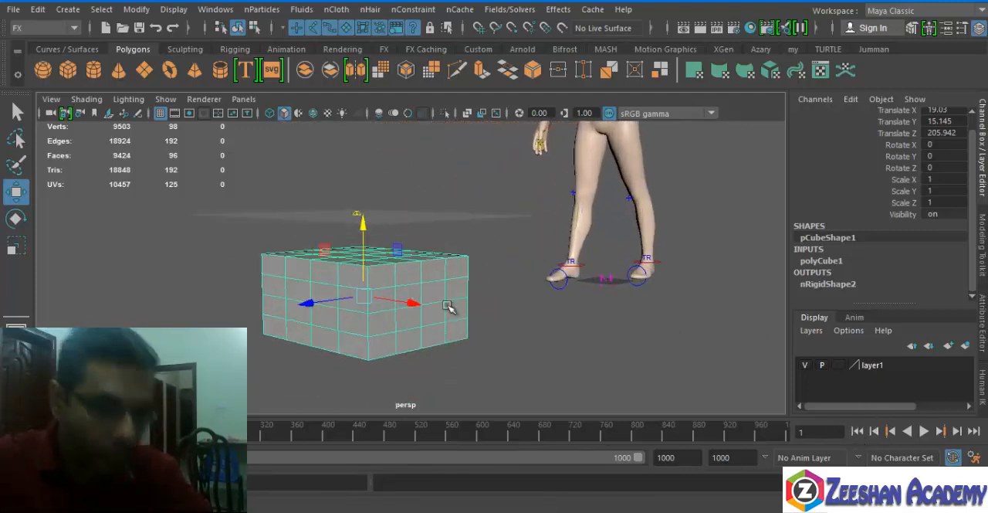
drag(349, 219, 365, 202)
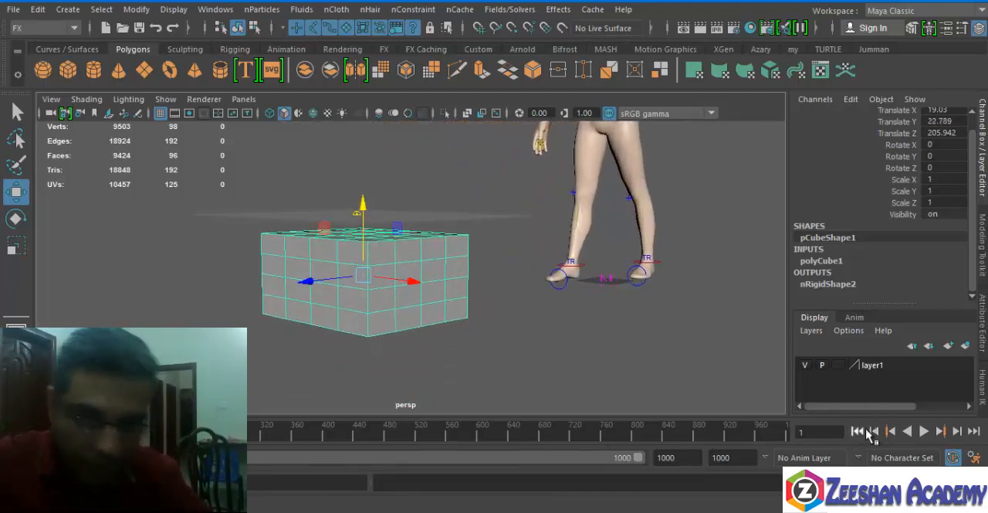
click(925, 434)
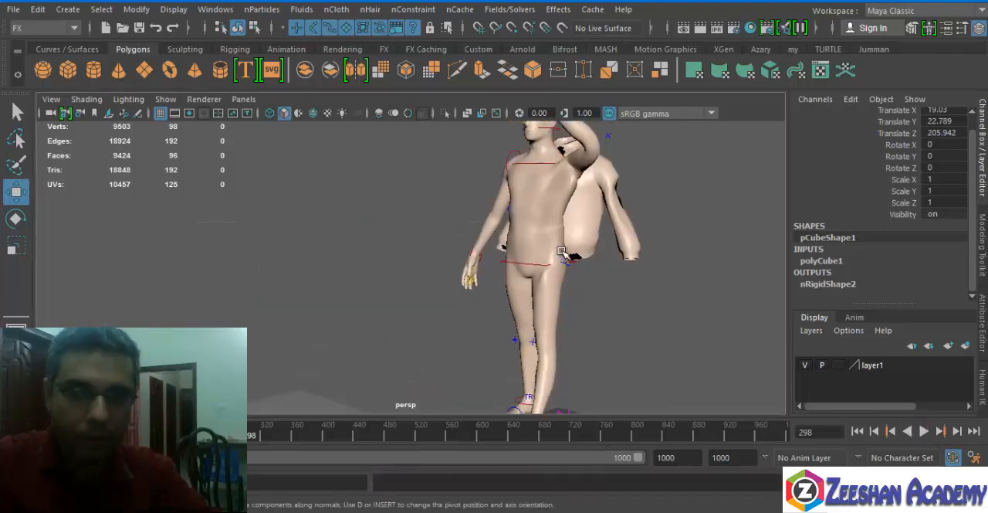
Delete the sweater mesh and test the cloth-over-cube simulation without it, finishing back at frame 1.
click(610, 258)
key(Delete)
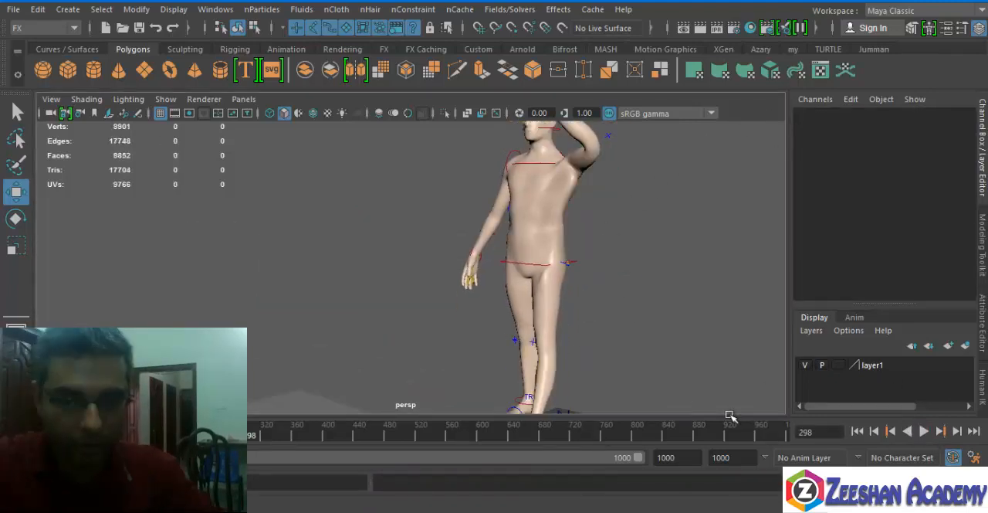
alt+middle_drag(417, 367, 492, 224)
alt+right_drag(492, 224, 608, 267)
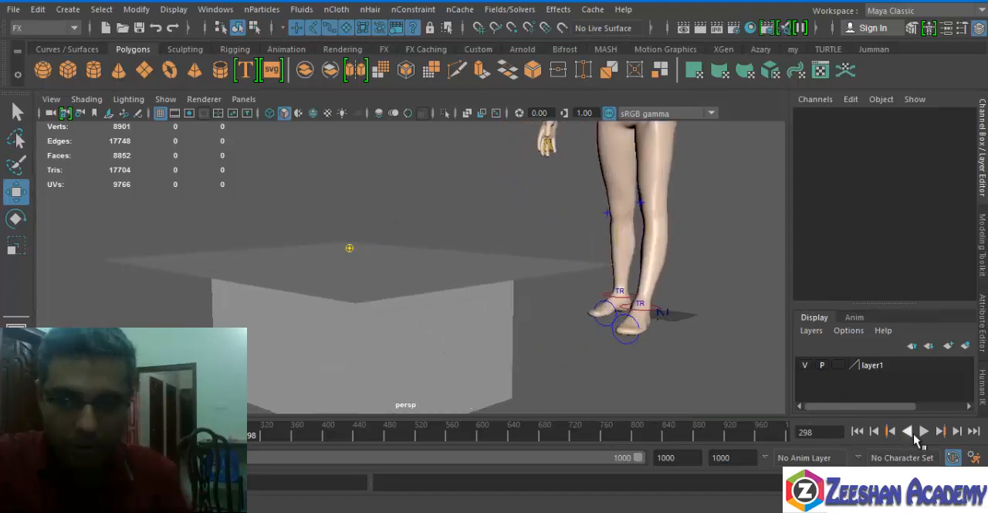
click(923, 433)
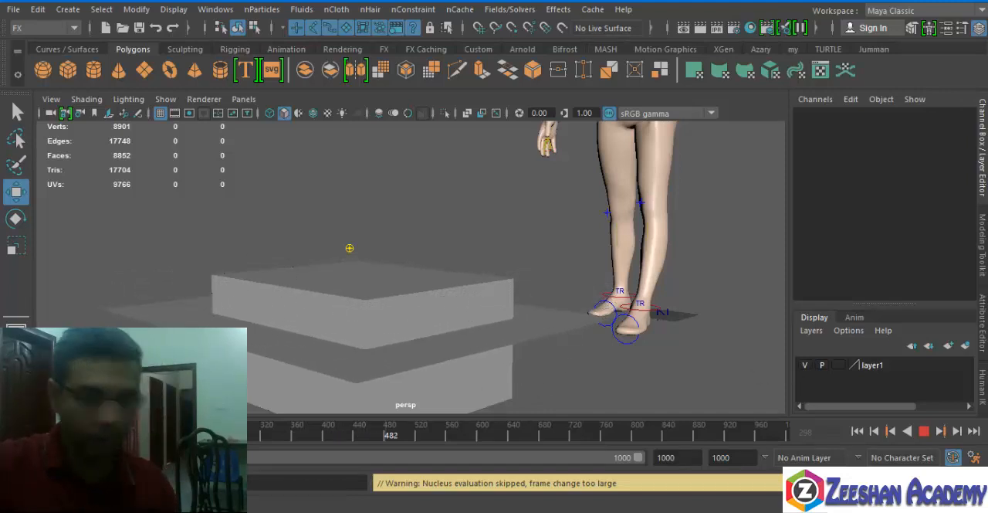
click(858, 431)
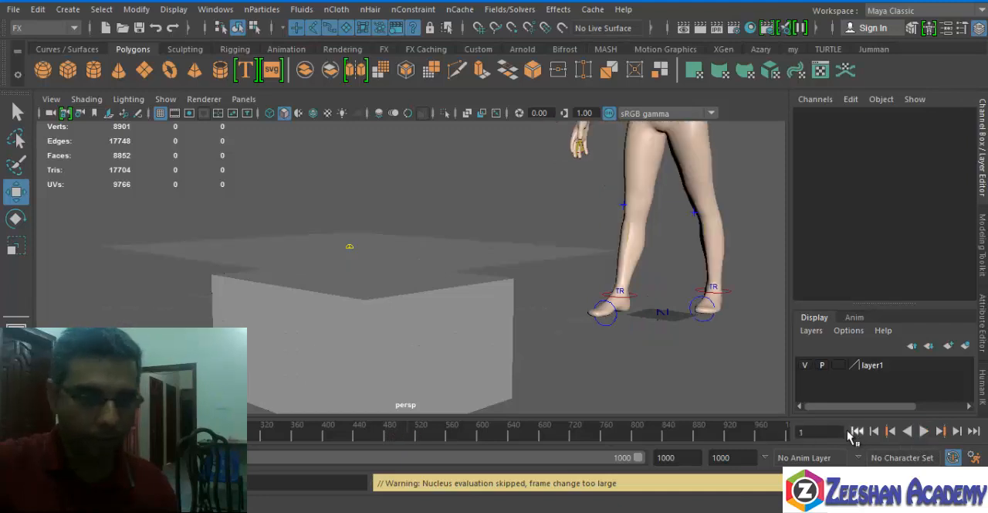
Undo the sweater deletion and the cube's last upward move.
alt+drag(599, 300, 586, 268)
key(ctrl+z)
key(ctrl+z)
key(ctrl+z)
key(ctrl+z)
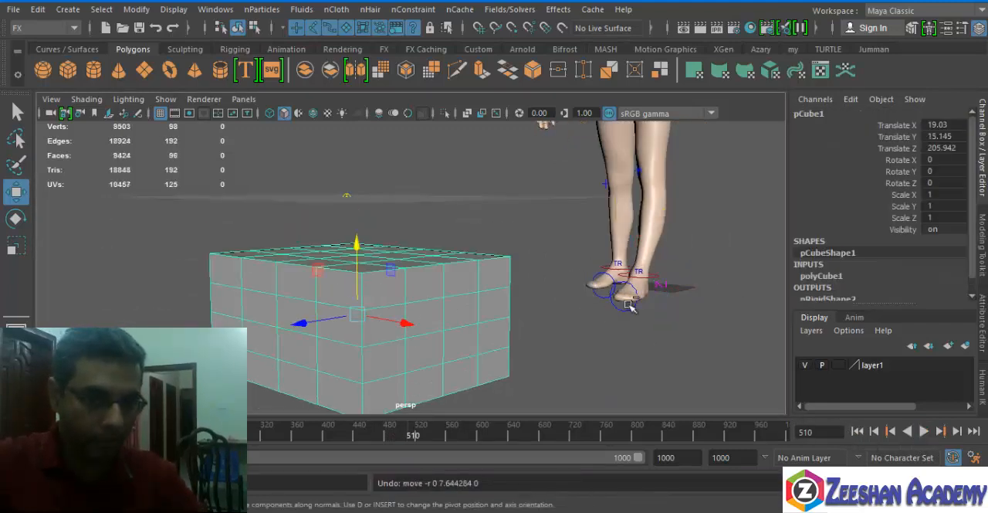
alt+right_drag(627, 238, 470, 234)
alt+middle_drag(471, 234, 439, 306)
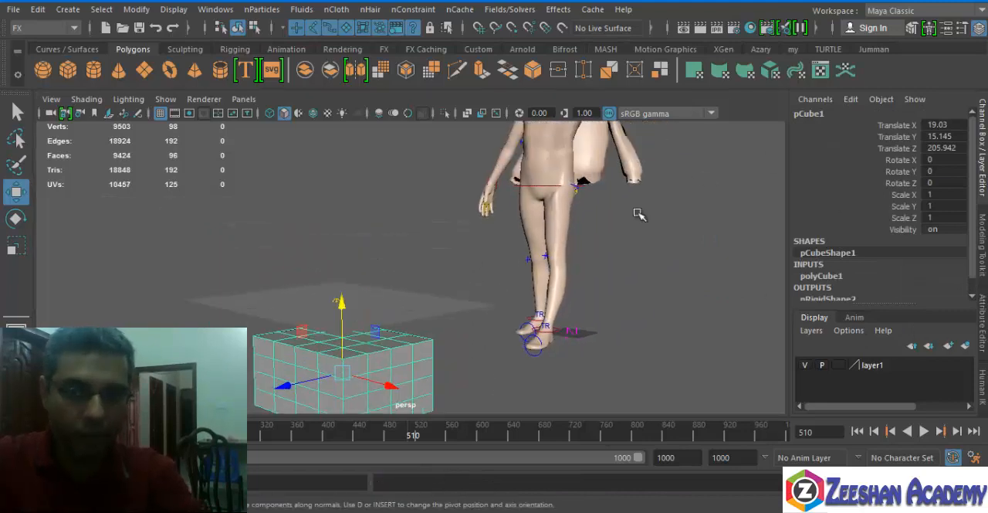
Delete the sweater mesh from behind the body and play the simulation until the plane drapes over the cube.
drag(619, 177, 672, 228)
key(Delete)
alt+middle_drag(383, 329, 364, 228)
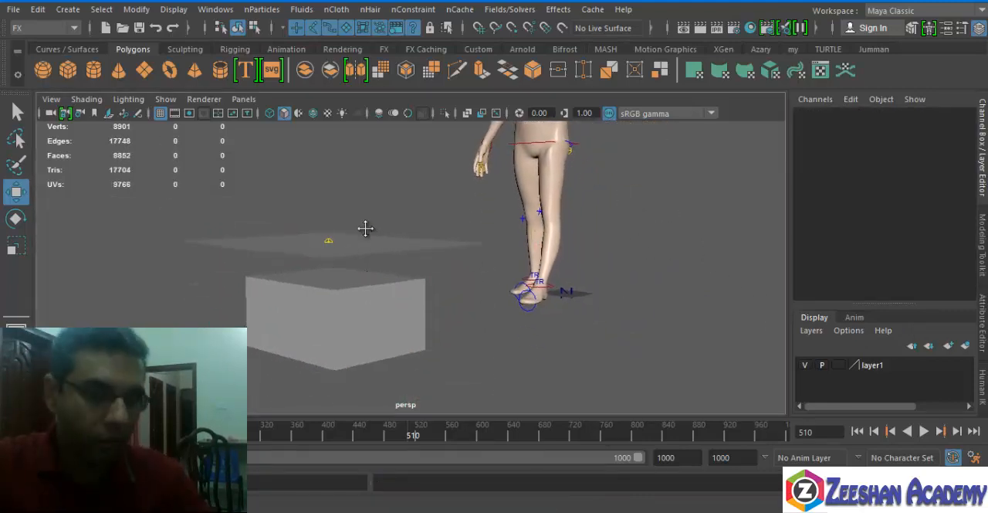
click(923, 430)
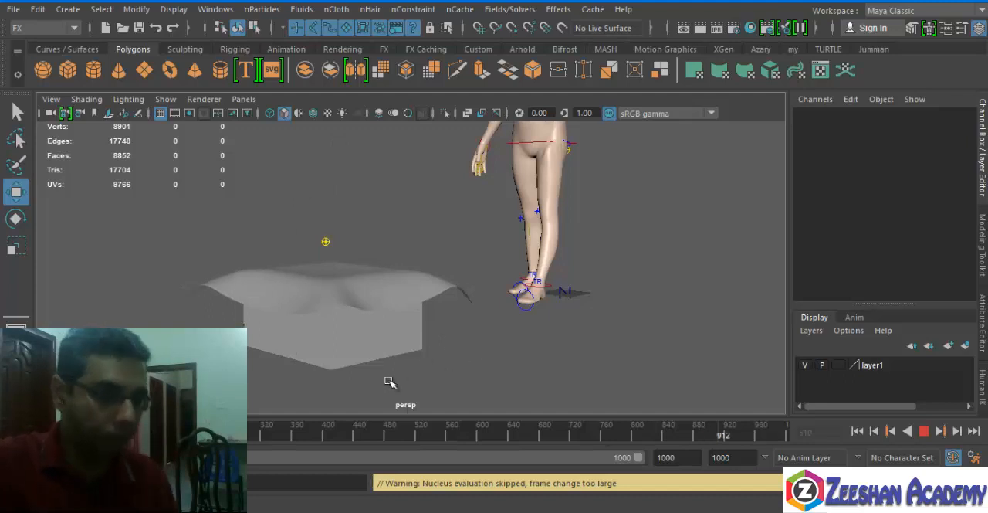
Stop the simulation, select the draped cloth plane and delete its nCloth history.
click(924, 432)
alt+drag(231, 317, 538, 283)
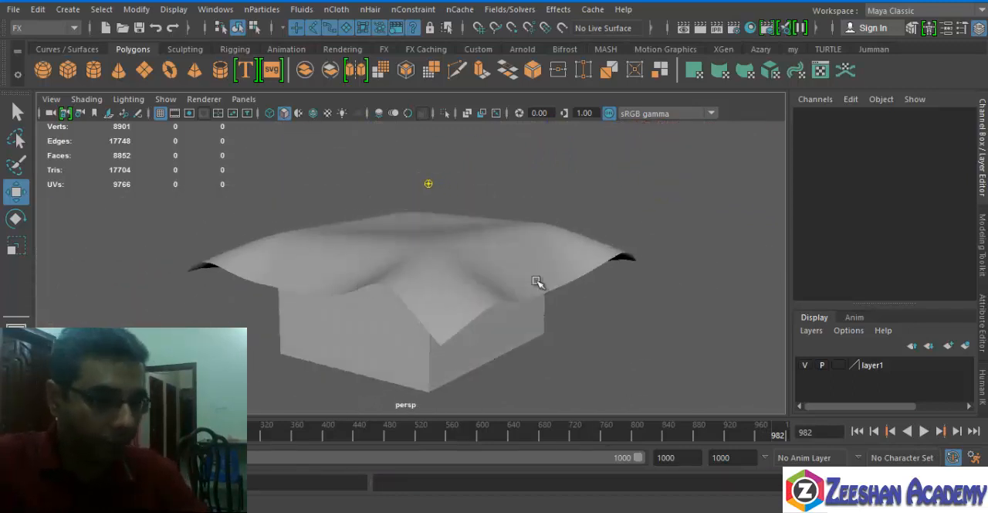
click(425, 282)
scroll(447, 289, up, 2)
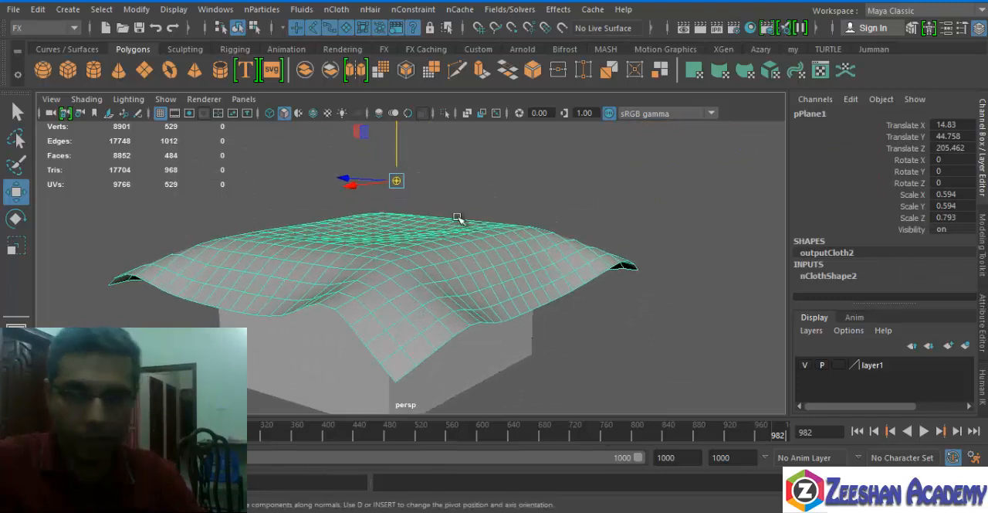
click(332, 11)
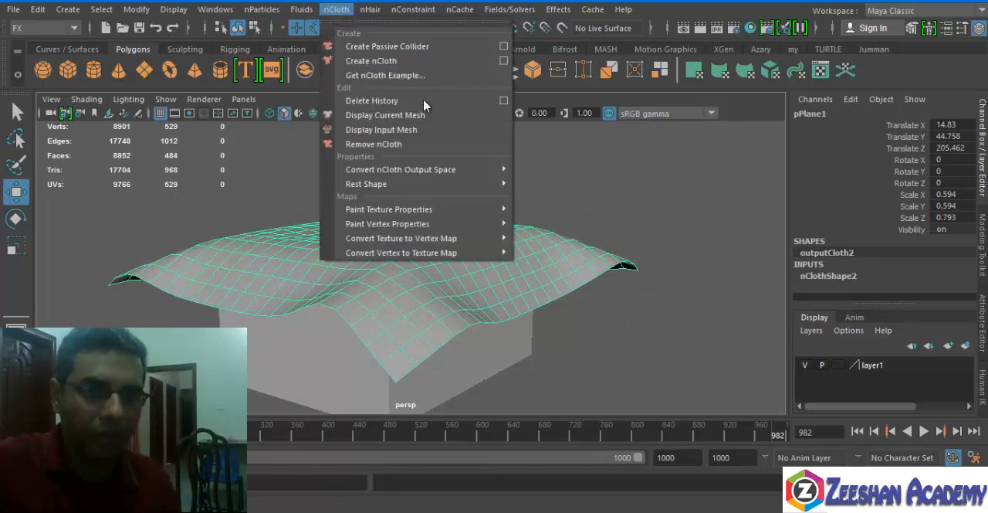
click(494, 104)
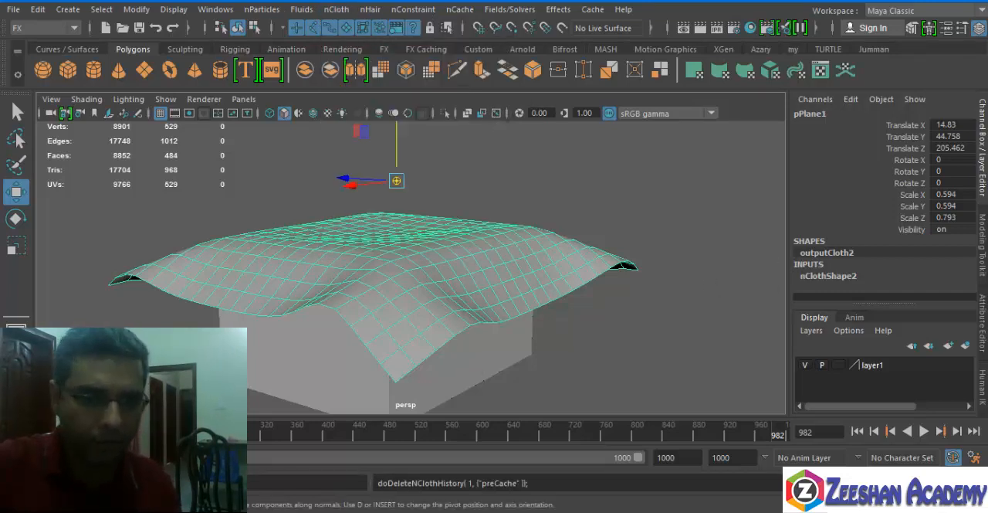
Try removing nCloth from the plane, and undo both the removal and the nCloth history deletion.
click(336, 9)
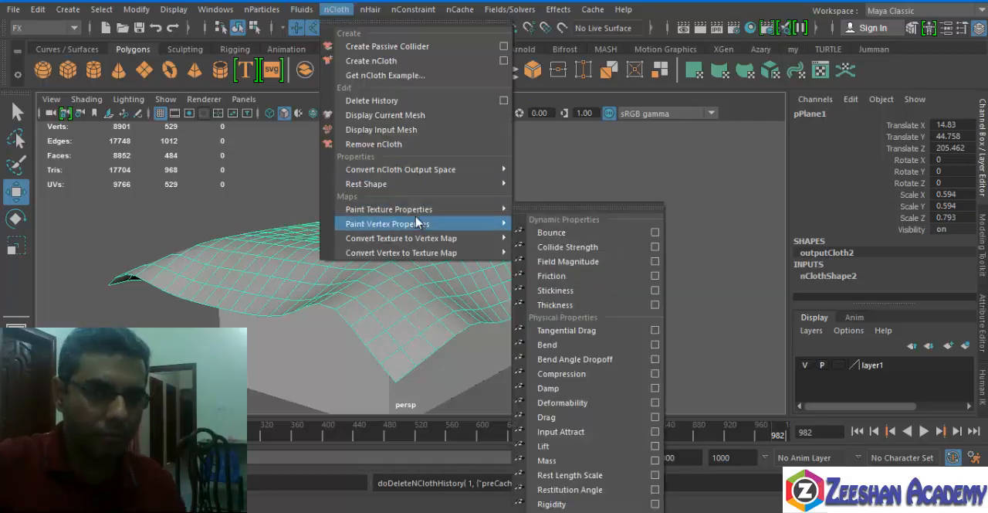
click(406, 144)
key(ctrl+z)
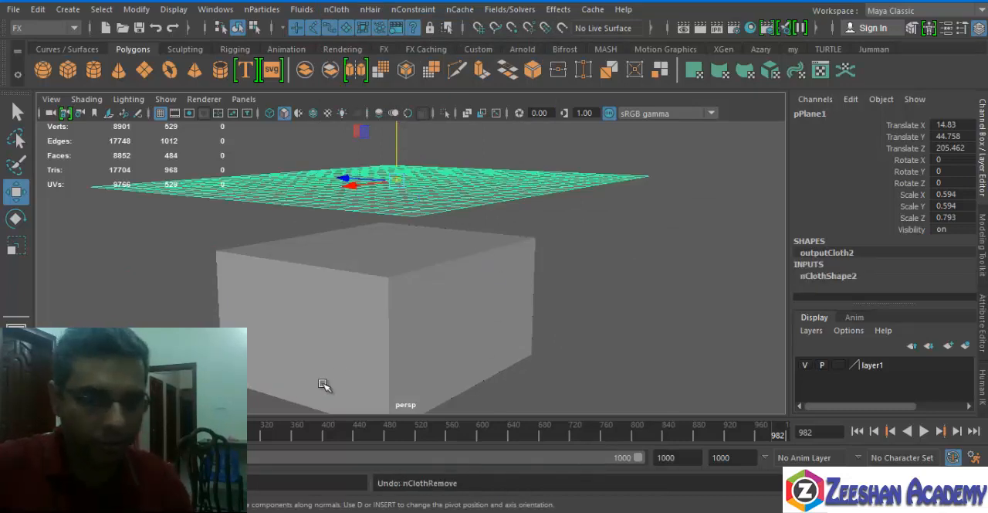
Replay the simulation from frame 1 until the plane drapes over the cube again, and stop it.
click(15, 434)
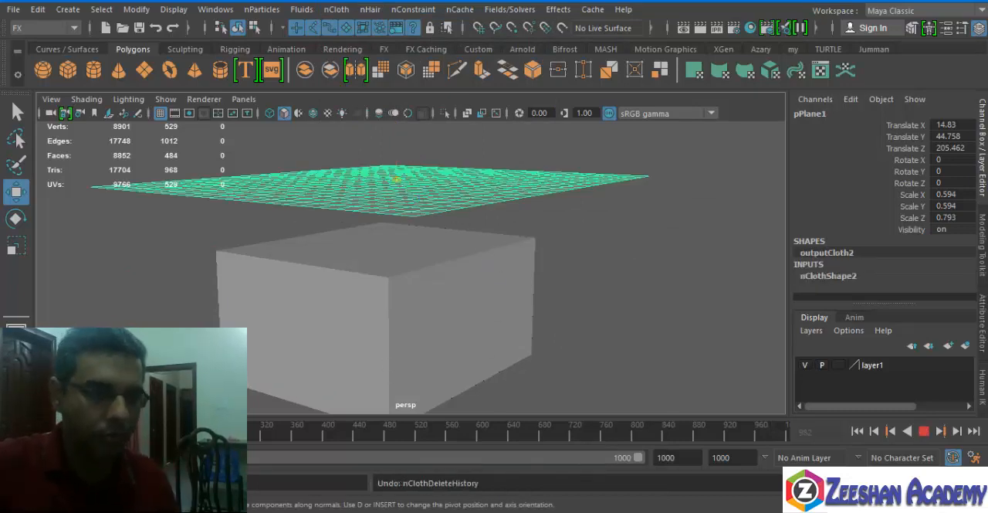
drag(607, 434, 591, 431)
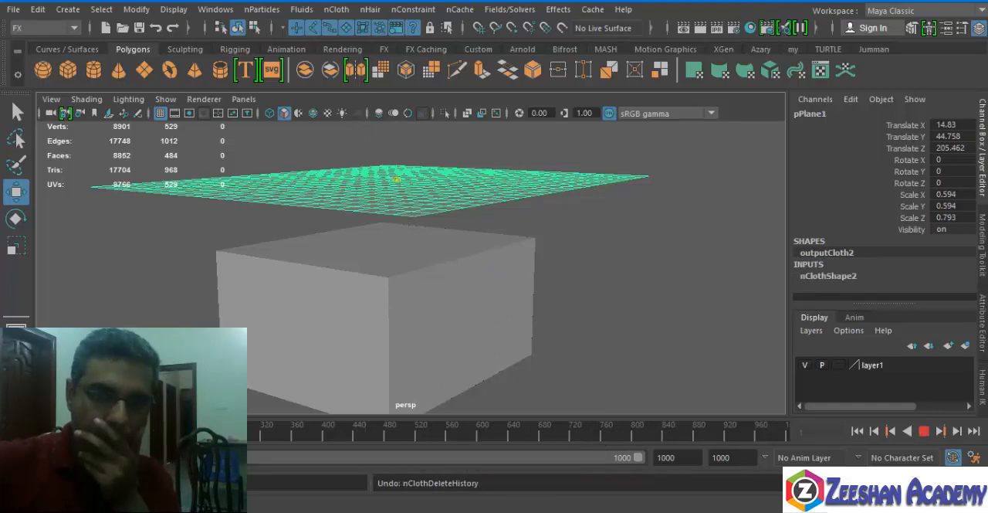
click(941, 431)
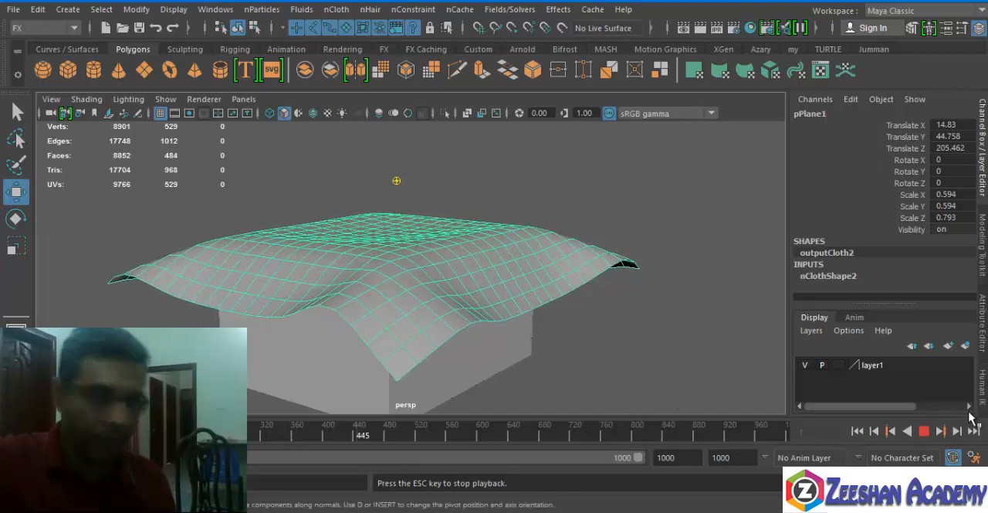
key(Escape)
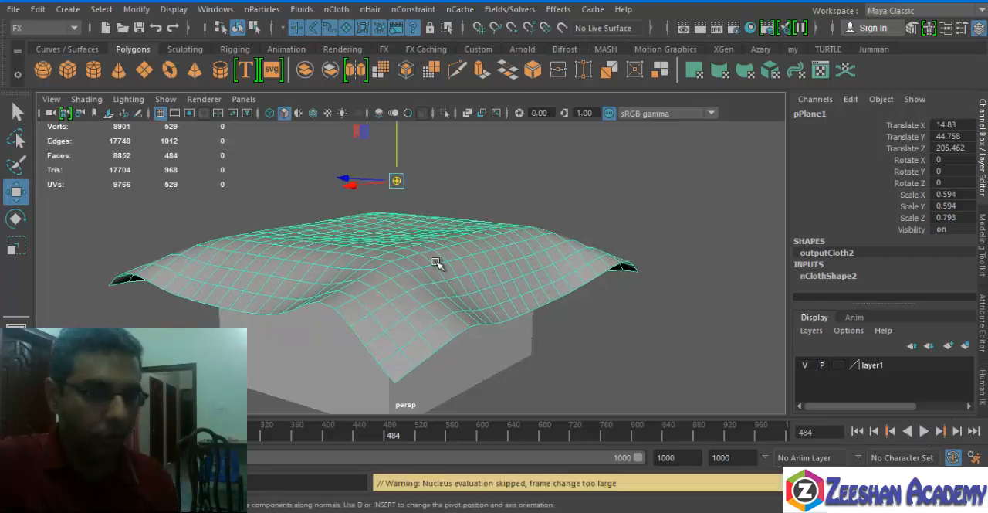
Delete the draped plane's construction history to freeze its shape, and play the timeline to check it.
click(336, 9)
mouse_move(370, 10)
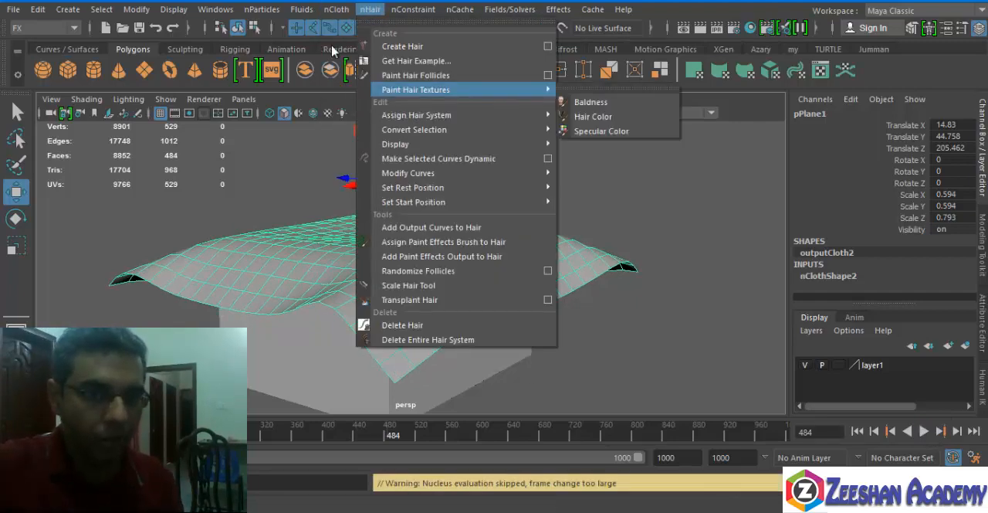
click(49, 25)
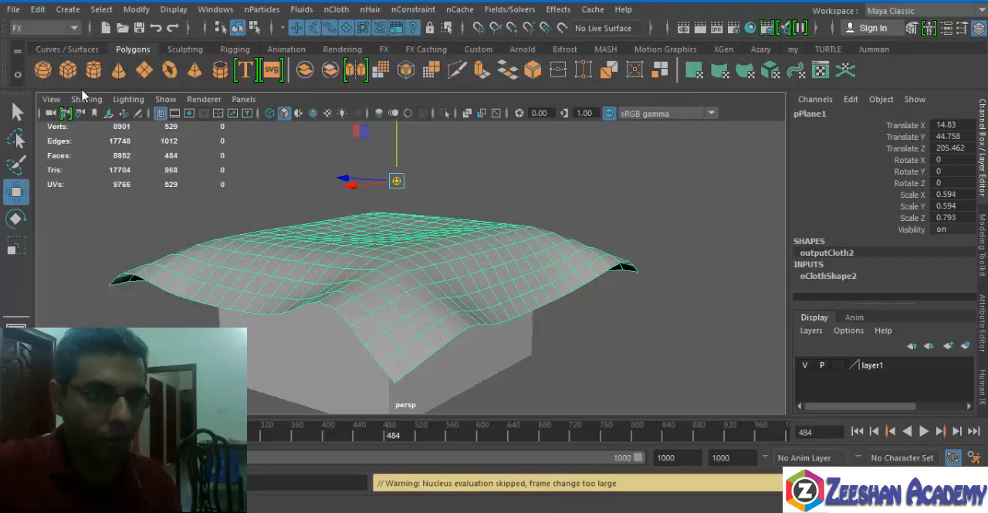
click(44, 10)
mouse_move(112, 178)
click(287, 193)
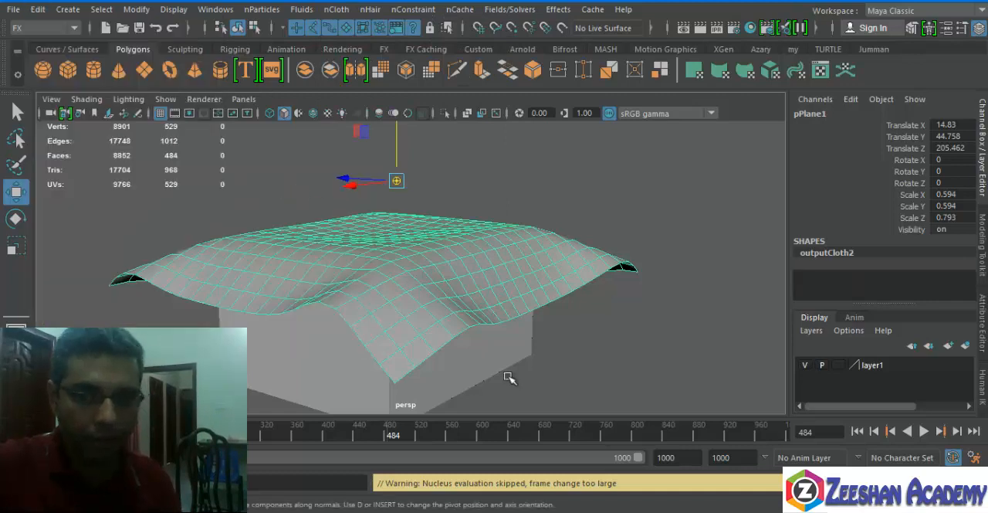
key(alt+v)
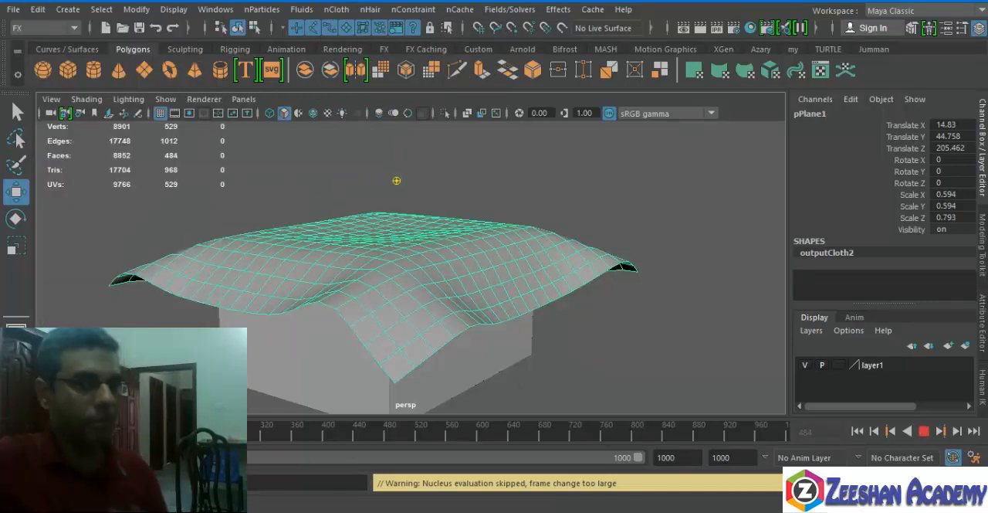
Repeat the history deletion on the draped plane, also delete its nCloth history, and test playback, finishing at frame 1.
click(37, 13)
mouse_move(125, 186)
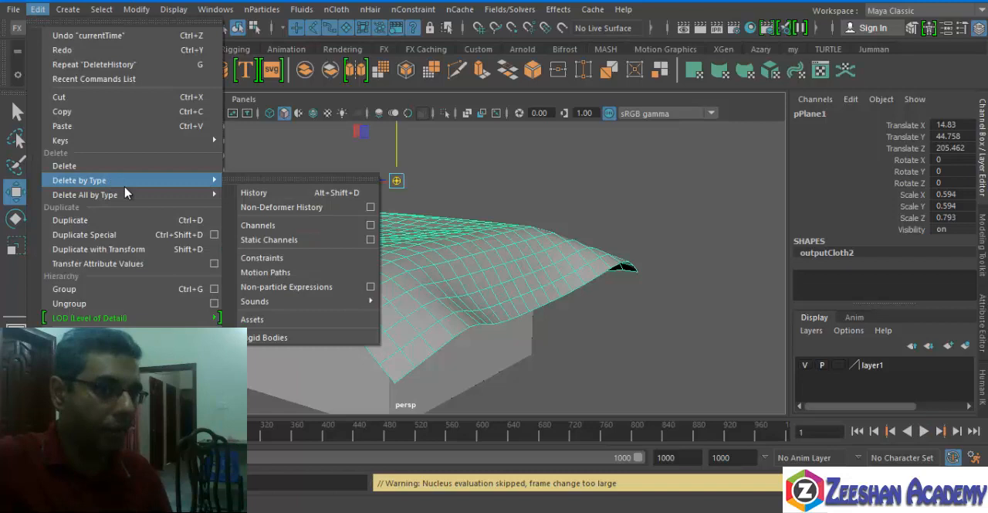
click(247, 199)
click(301, 9)
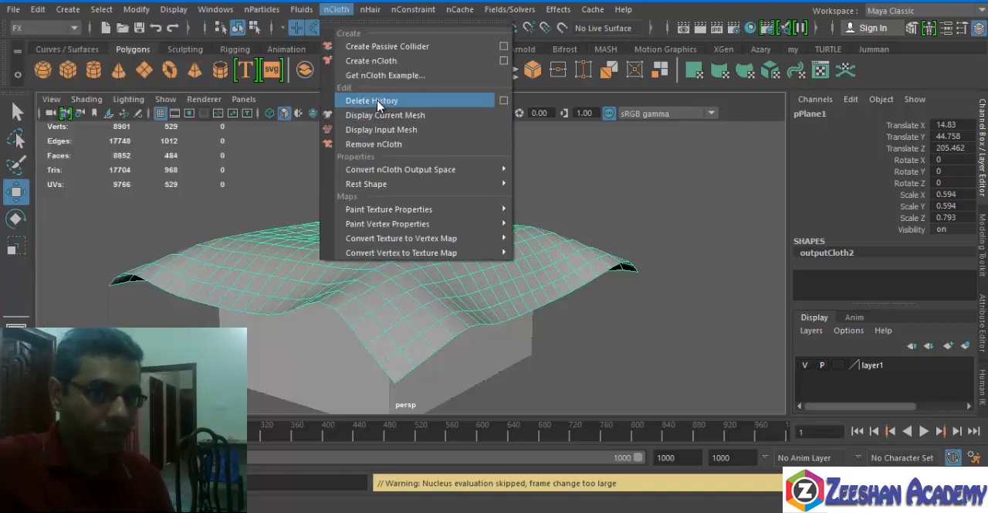
click(371, 100)
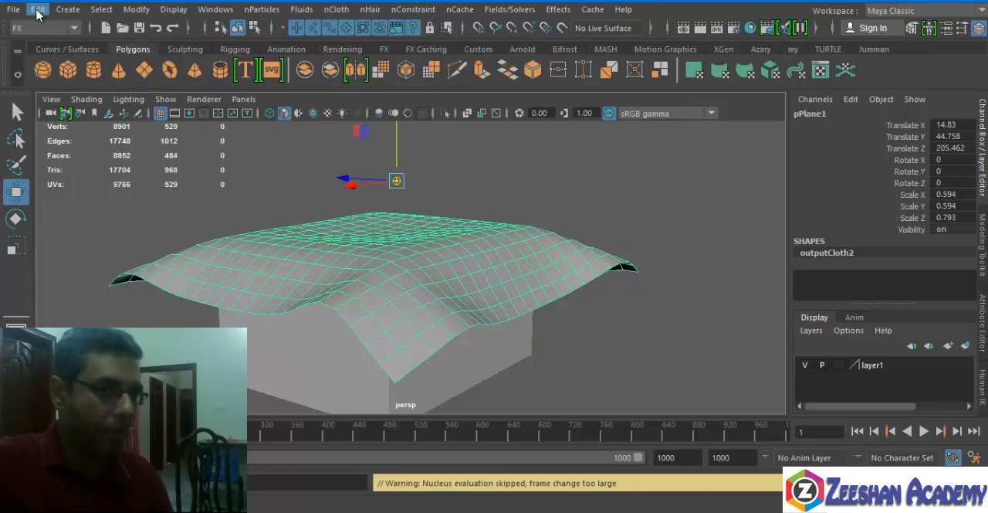
click(37, 9)
click(924, 431)
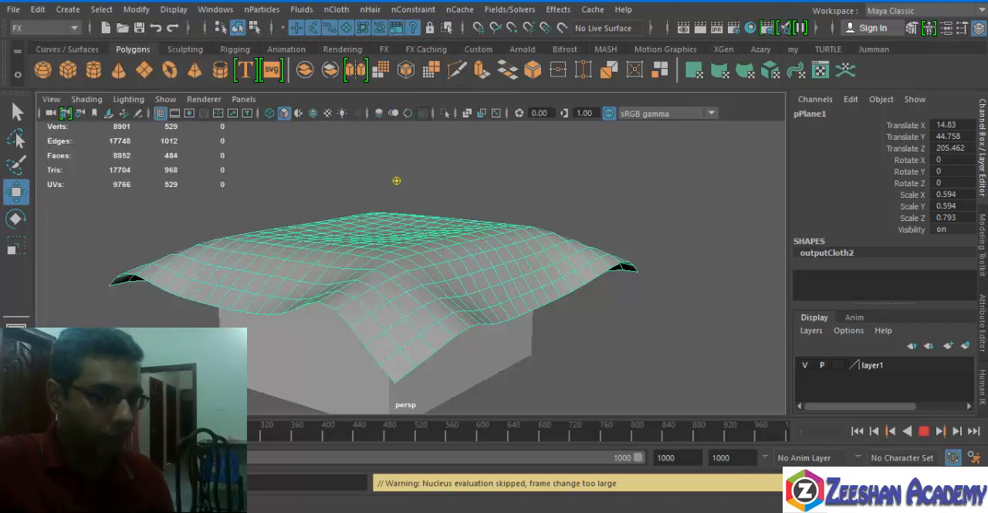
click(857, 431)
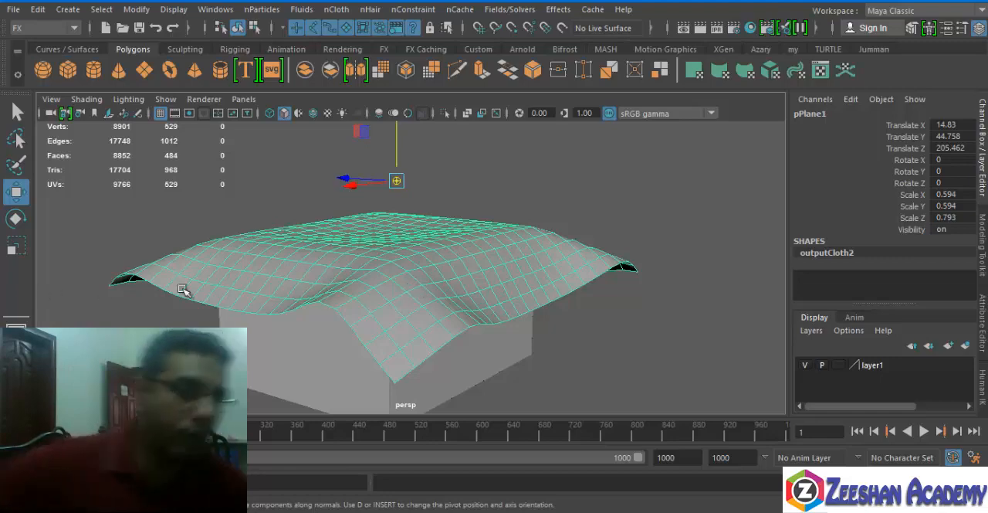
Bring the animated body into view and open the HumanIK controls for Character1.
alt+right_drag(495, 228, 465, 222)
scroll(465, 222, down, 3)
alt+middle_drag(564, 224, 441, 314)
scroll(533, 264, down, 4)
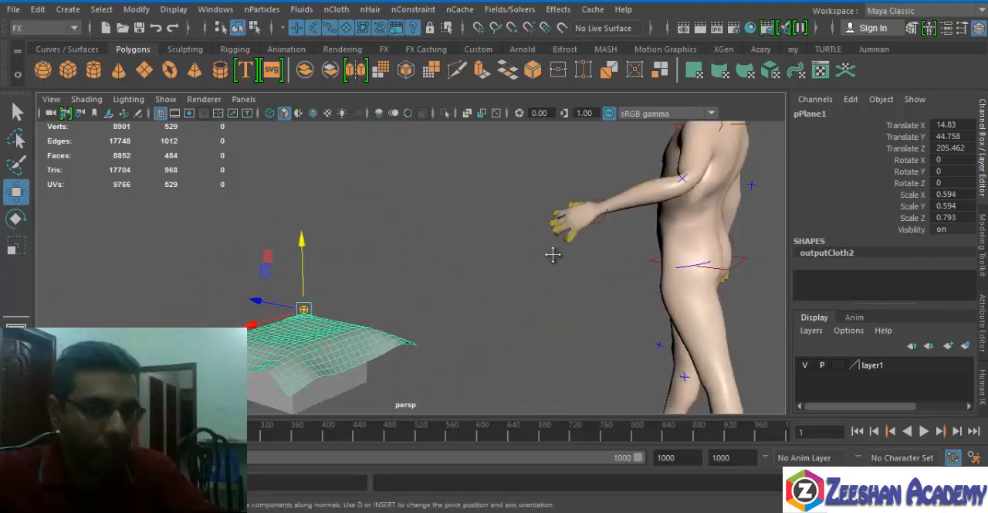
alt+middle_drag(551, 254, 370, 259)
alt+drag(371, 260, 466, 249)
click(502, 170)
scroll(502, 170, down, 3)
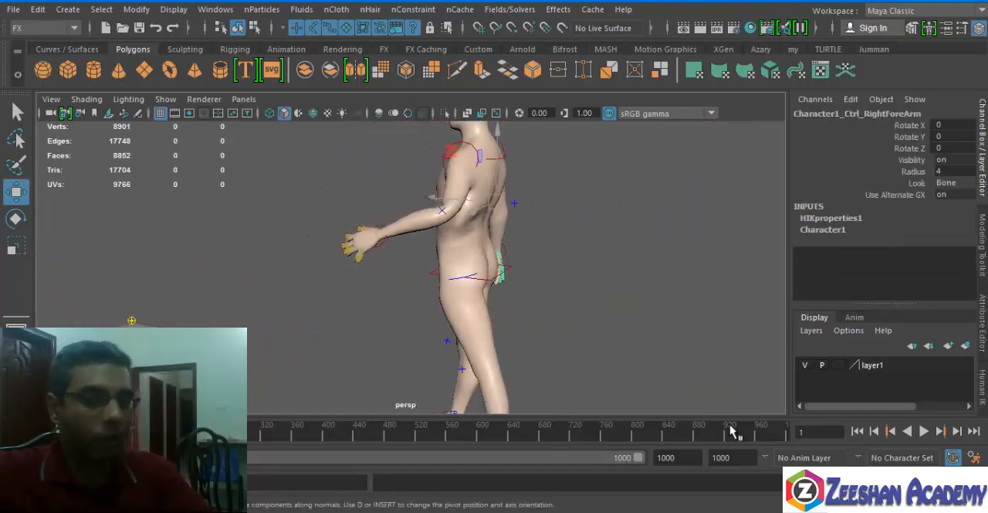
alt+drag(563, 337, 421, 325)
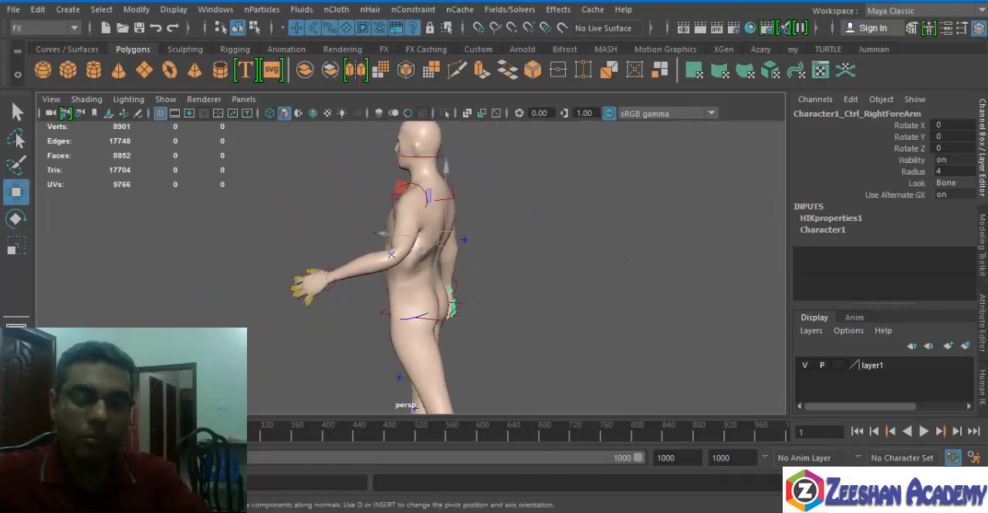
click(982, 384)
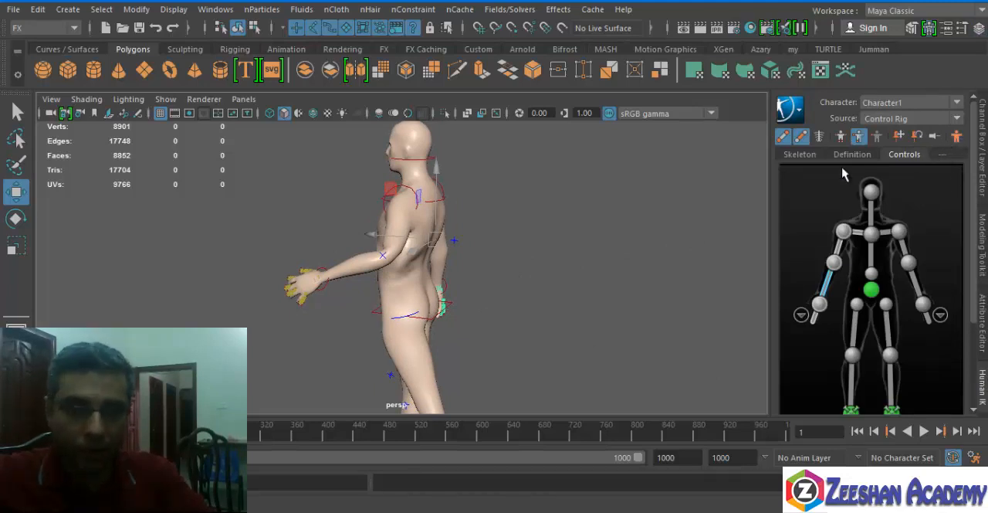
alt+drag(348, 265, 433, 259)
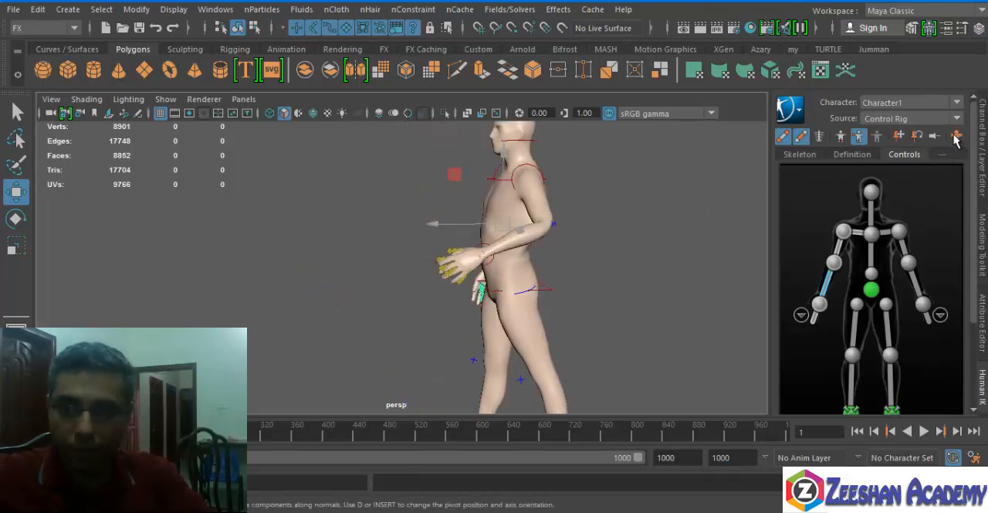
click(858, 136)
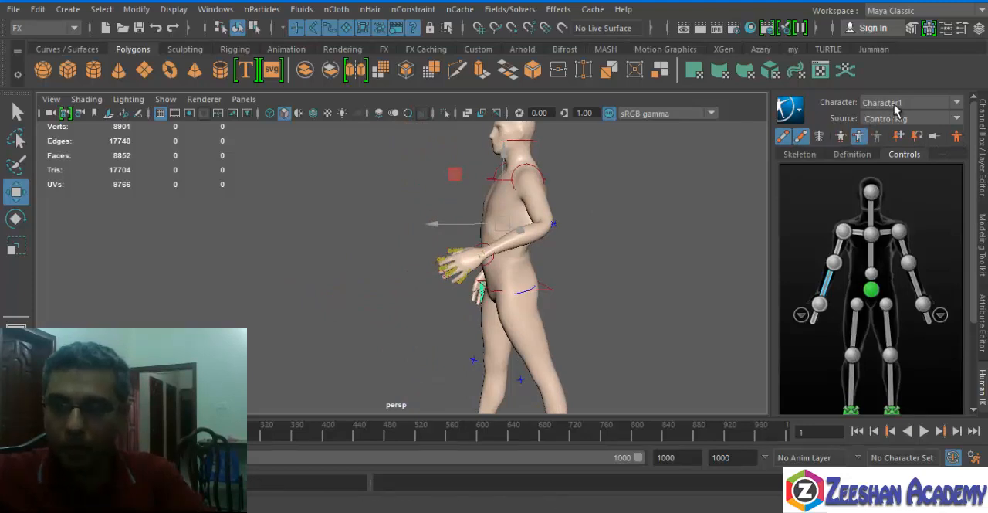
click(791, 109)
click(838, 141)
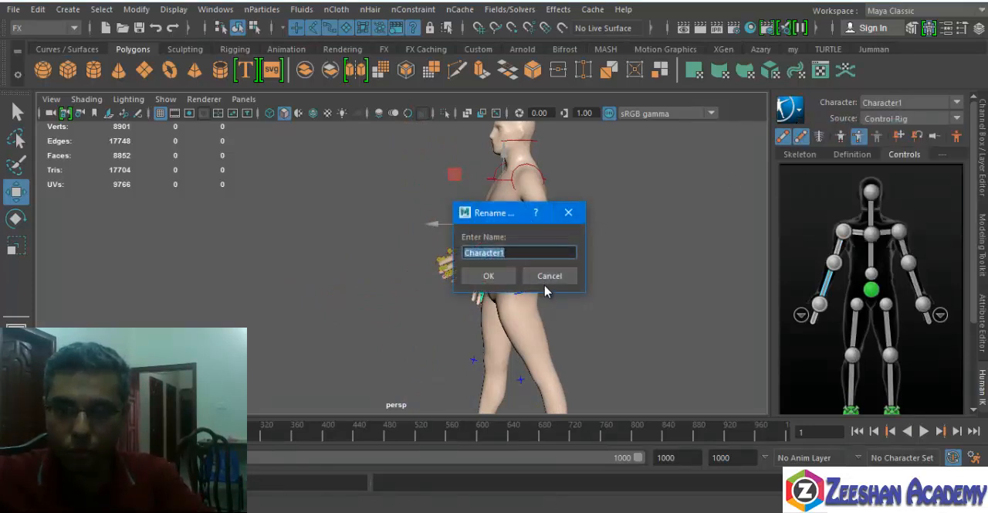
click(549, 277)
click(583, 276)
Select all of the character's control rig effectors and reset the body to its stance pose.
alt+drag(517, 289, 554, 278)
alt+middle_drag(554, 278, 572, 318)
drag(973, 253, 973, 337)
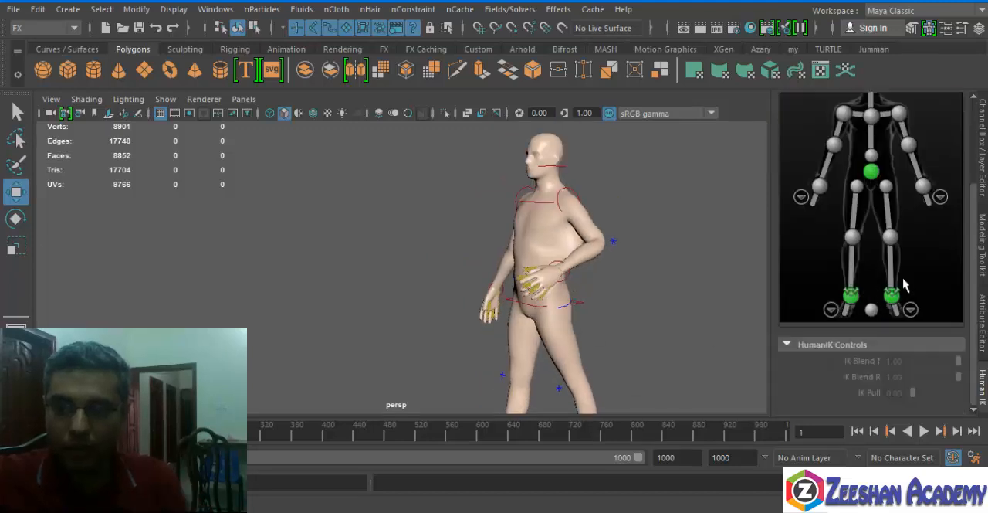
scroll(885, 289, up, 3)
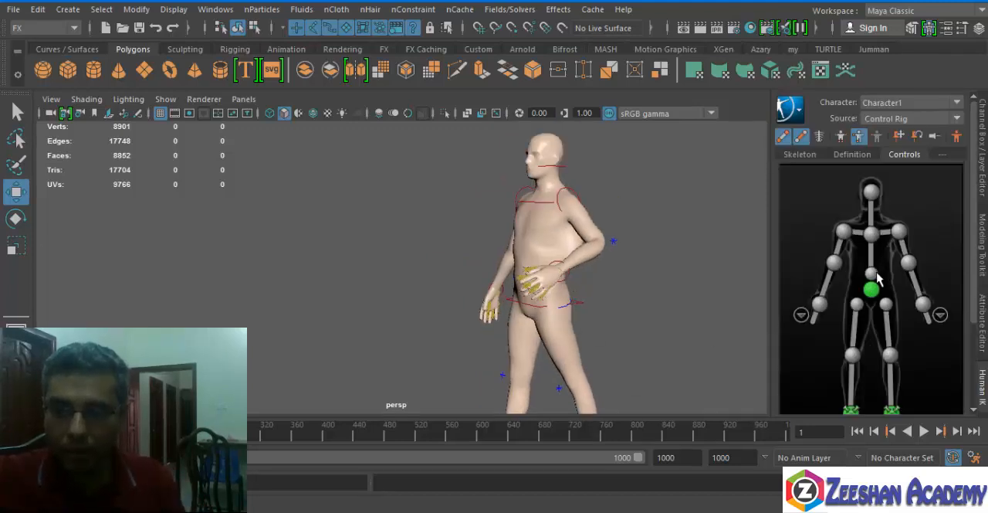
right_click(877, 279)
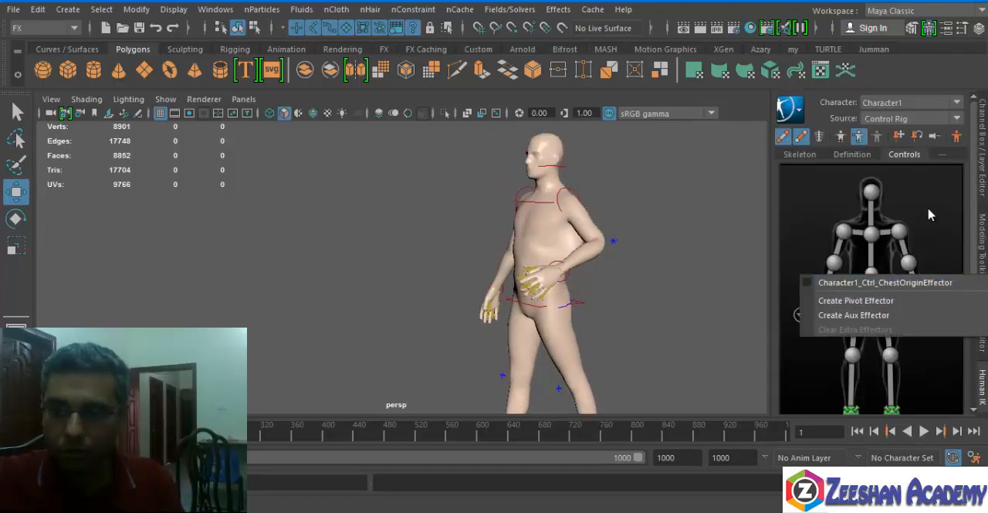
click(899, 136)
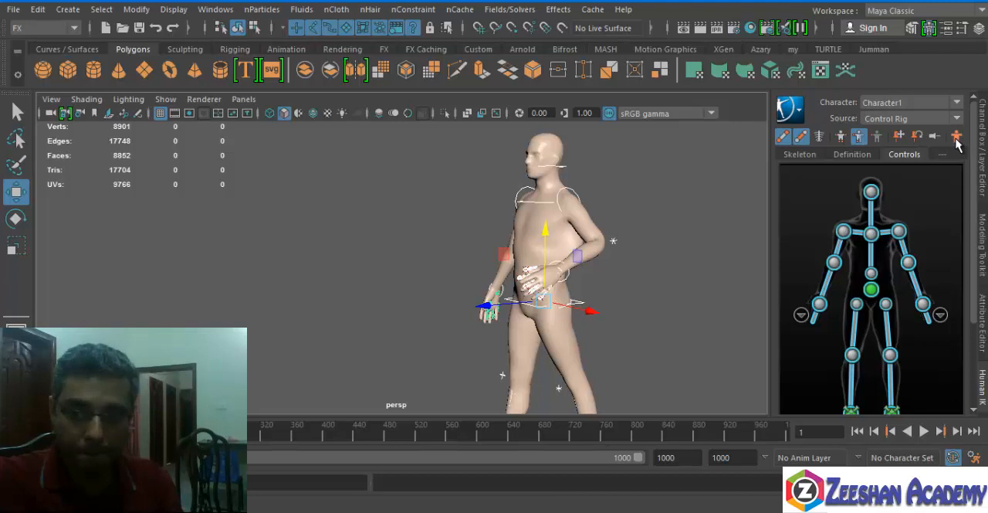
click(956, 138)
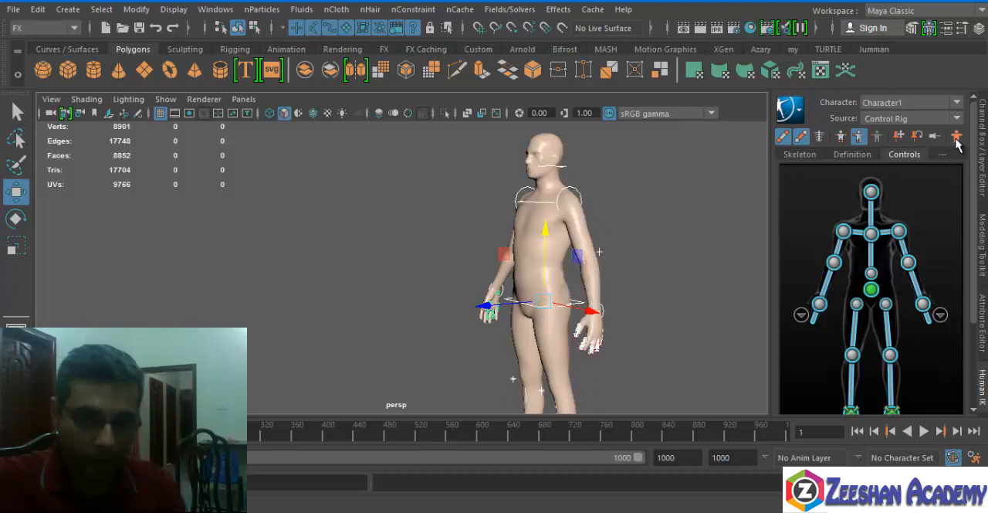
Try raising the left arm forward by its wrist effector, and reset the body to the stance pose.
alt+drag(584, 282, 510, 280)
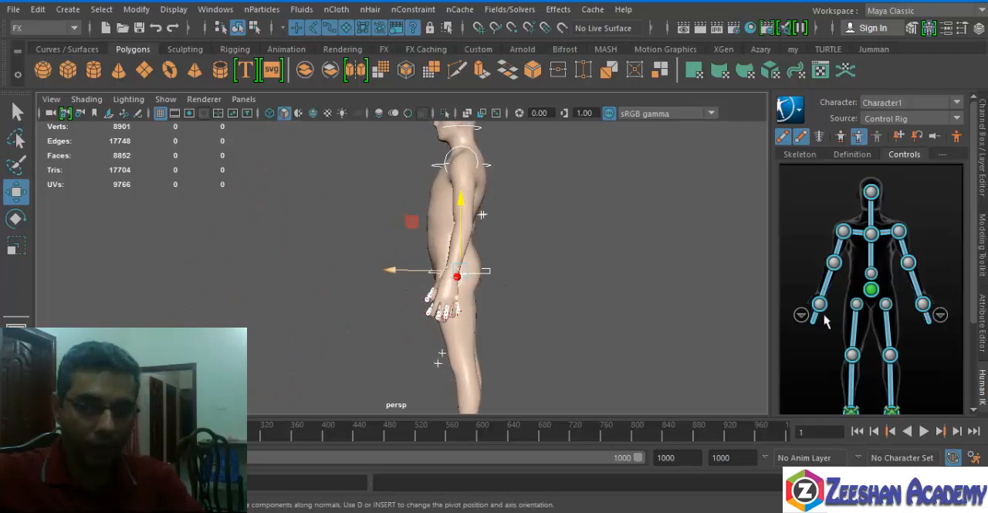
click(923, 304)
alt+middle_drag(318, 307, 313, 329)
drag(454, 296, 339, 210)
alt+middle_drag(399, 276, 377, 335)
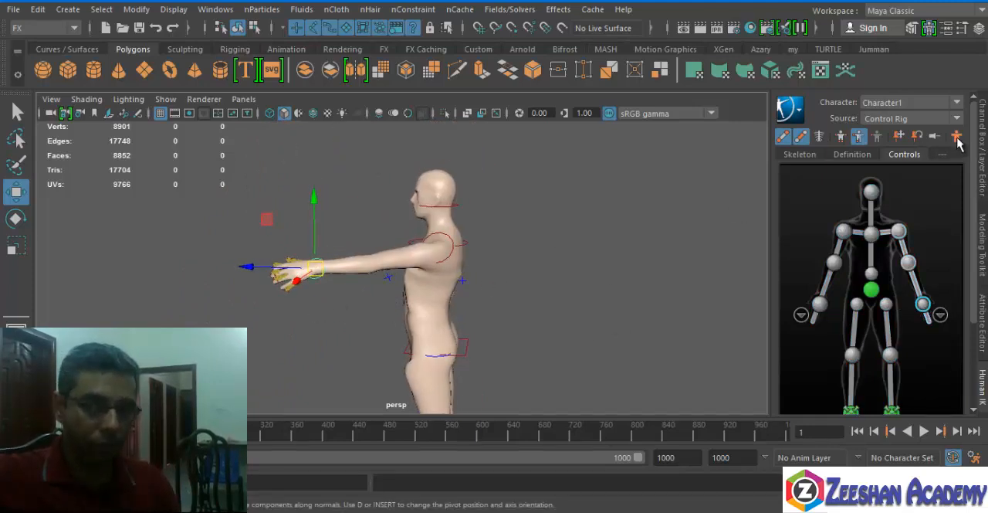
click(957, 138)
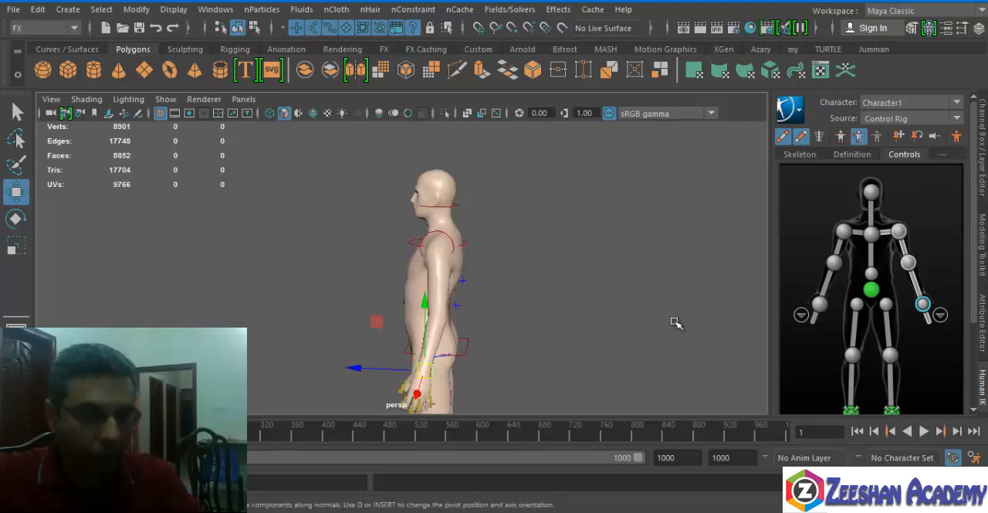
alt+drag(676, 323, 454, 296)
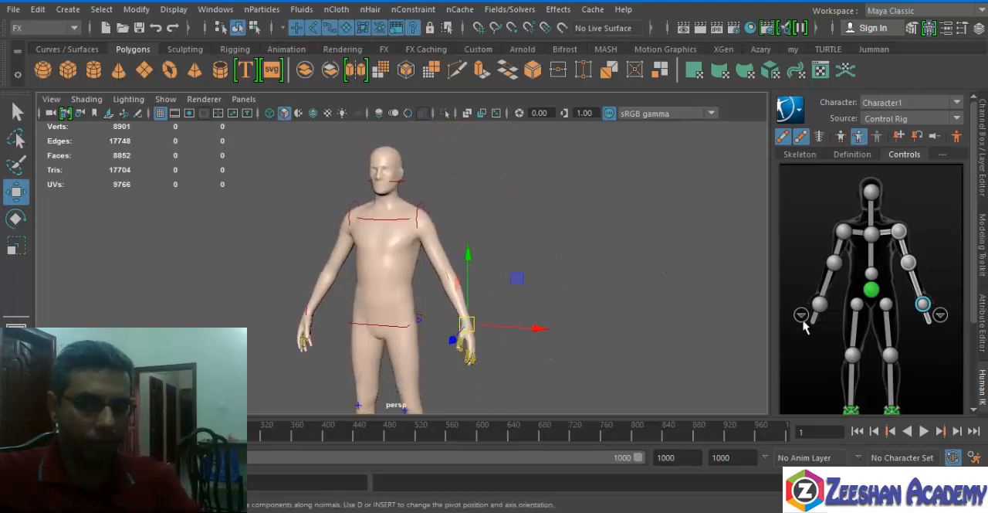
Import the TurtleneckSweater.ma clothing base mesh from the Content Browser's modeling examples.
alt+middle_drag(398, 255, 332, 191)
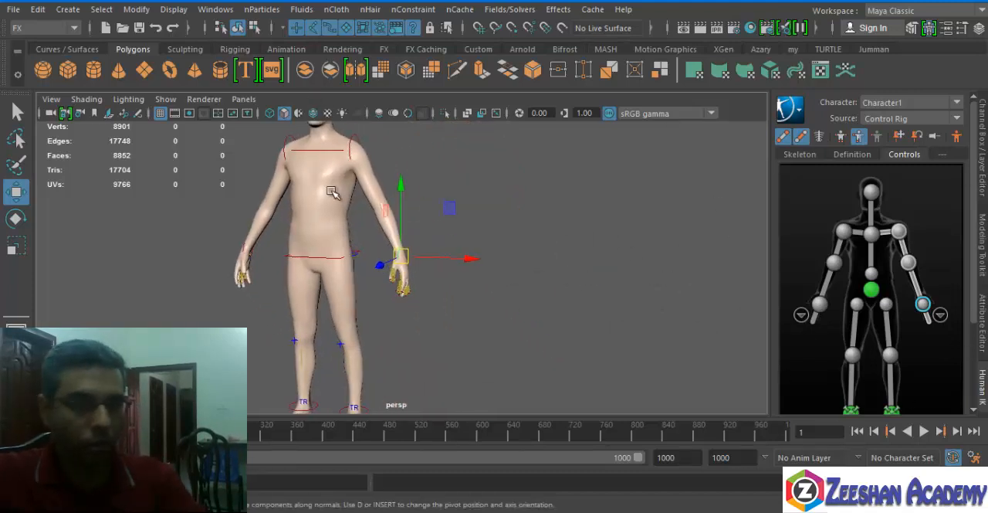
alt+drag(332, 192, 354, 201)
alt+drag(468, 307, 297, 275)
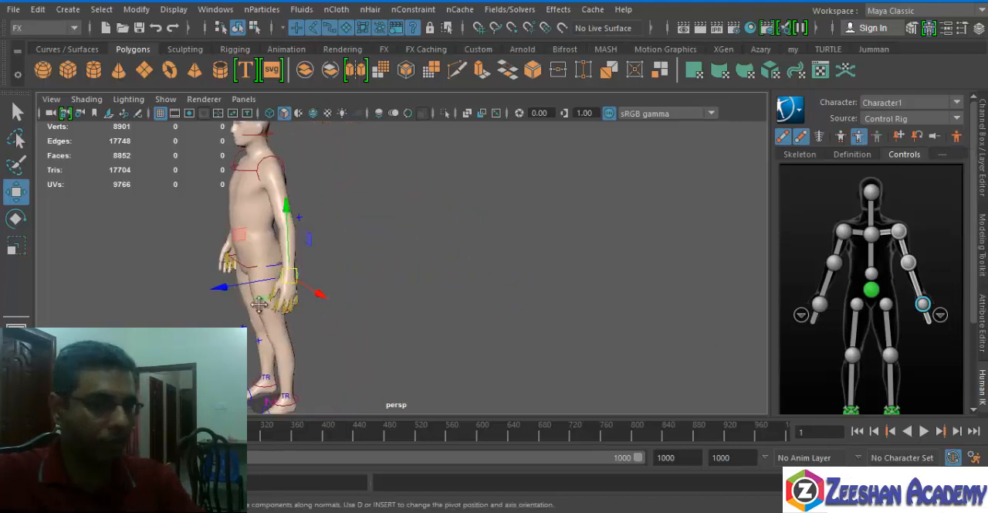
alt+middle_drag(297, 274, 421, 319)
alt+drag(421, 320, 444, 312)
click(174, 10)
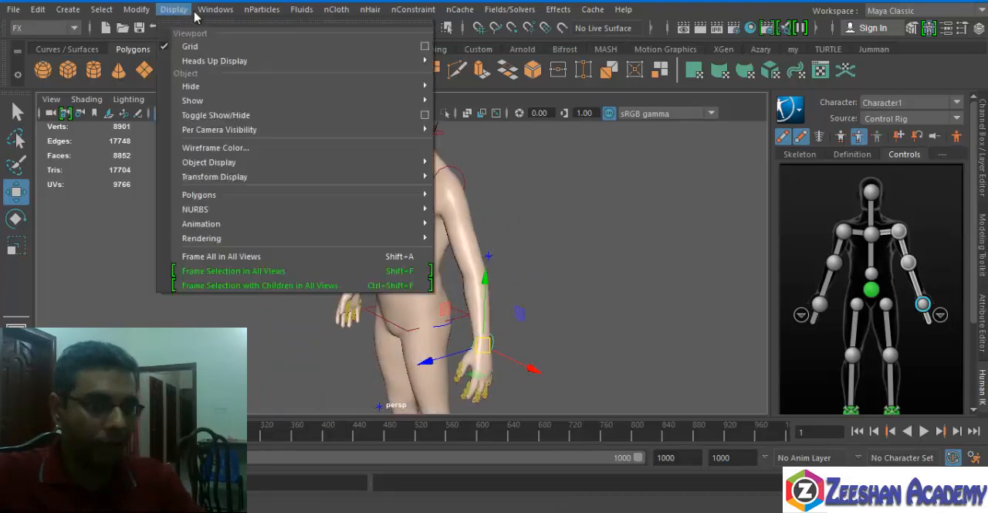
mouse_move(327, 61)
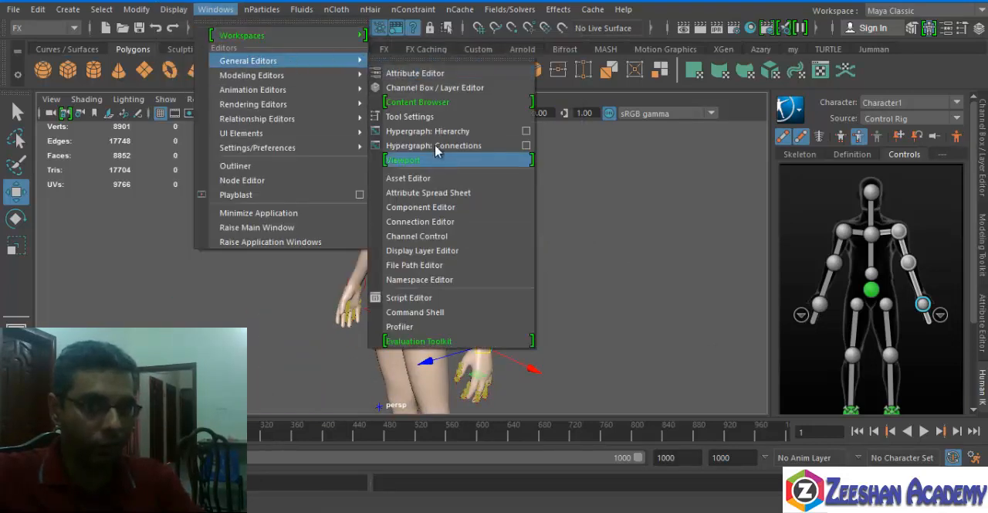
click(417, 102)
right_click(683, 494)
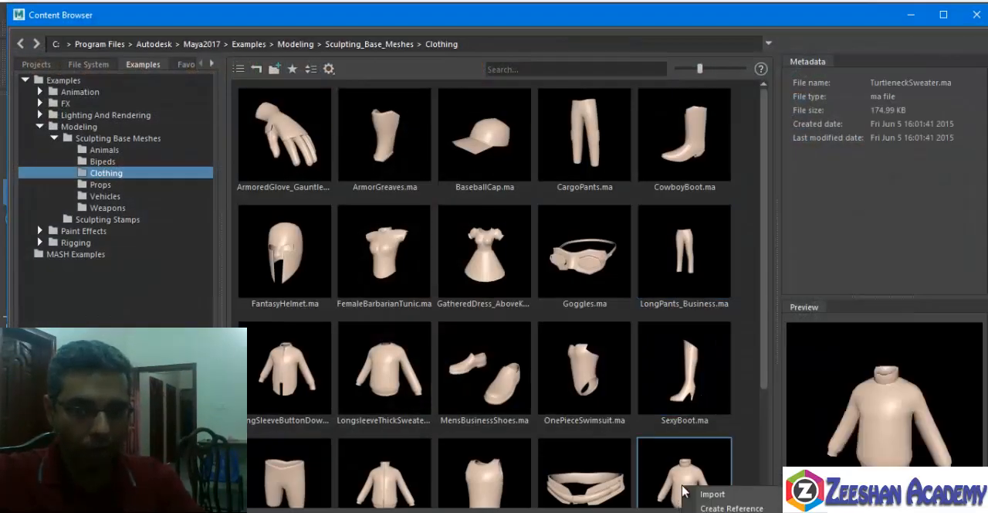
key(Escape)
click(976, 13)
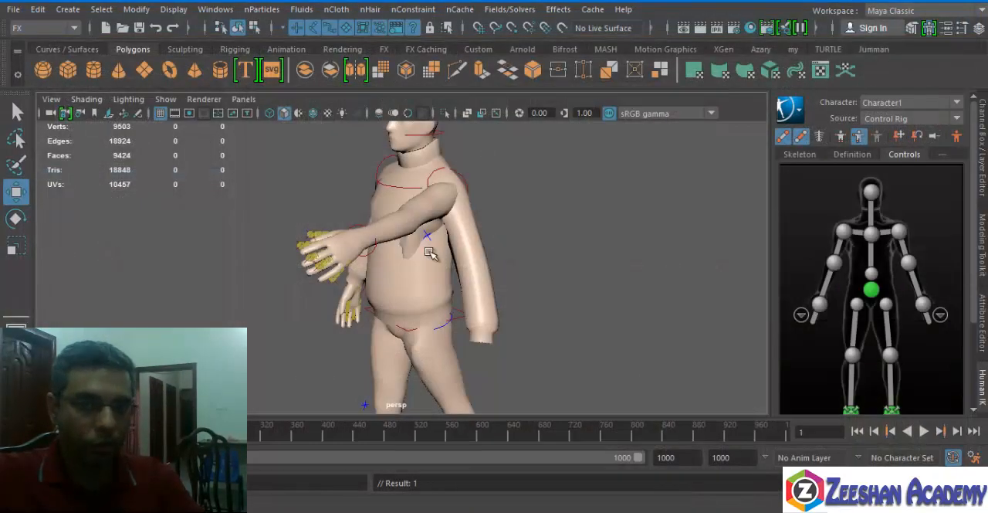
Select the left wrist effector and reset the body to its stance pose so the arm goes back inside the sleeve.
alt+drag(430, 251, 373, 257)
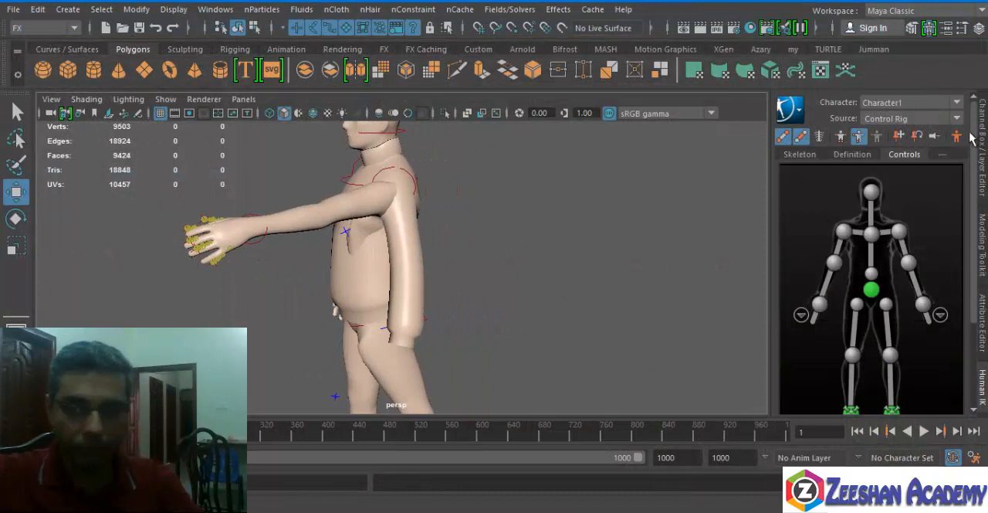
click(957, 137)
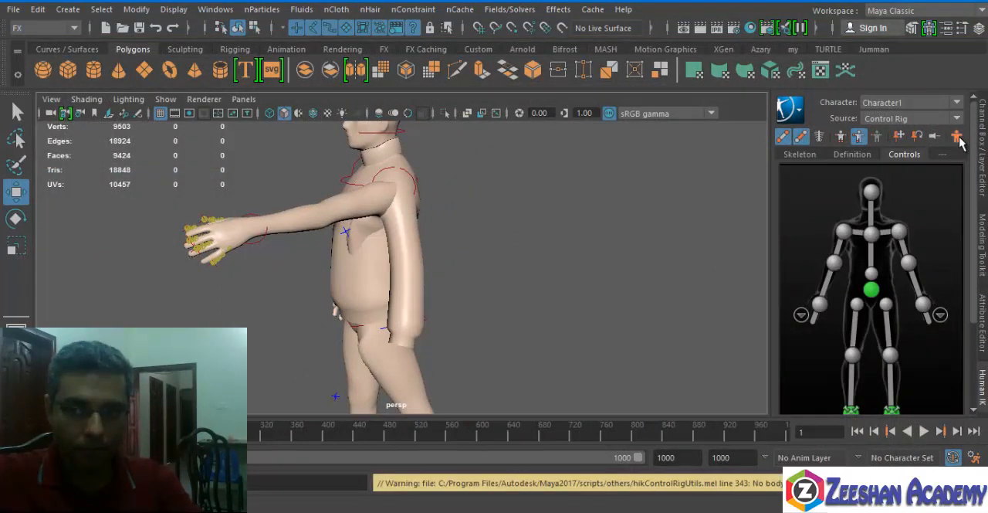
alt+drag(516, 216, 465, 217)
click(191, 261)
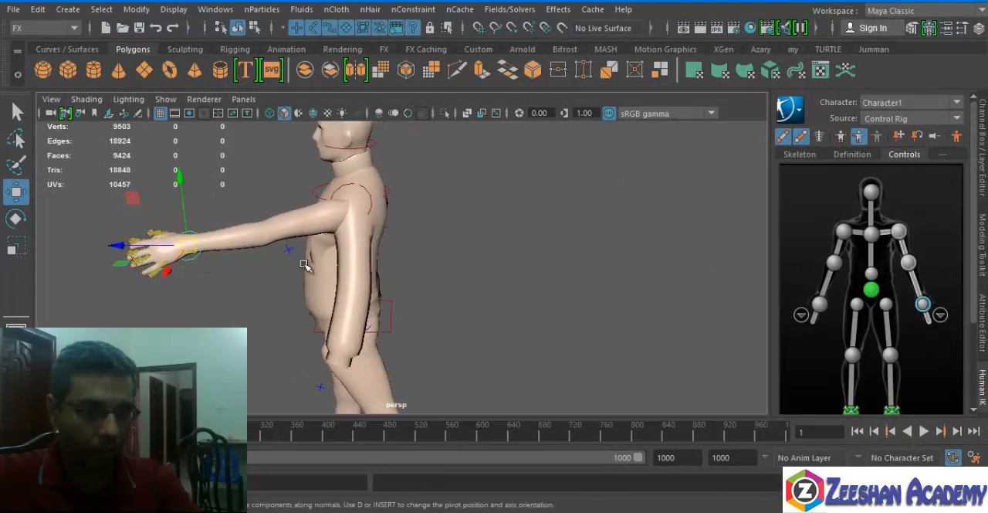
click(984, 179)
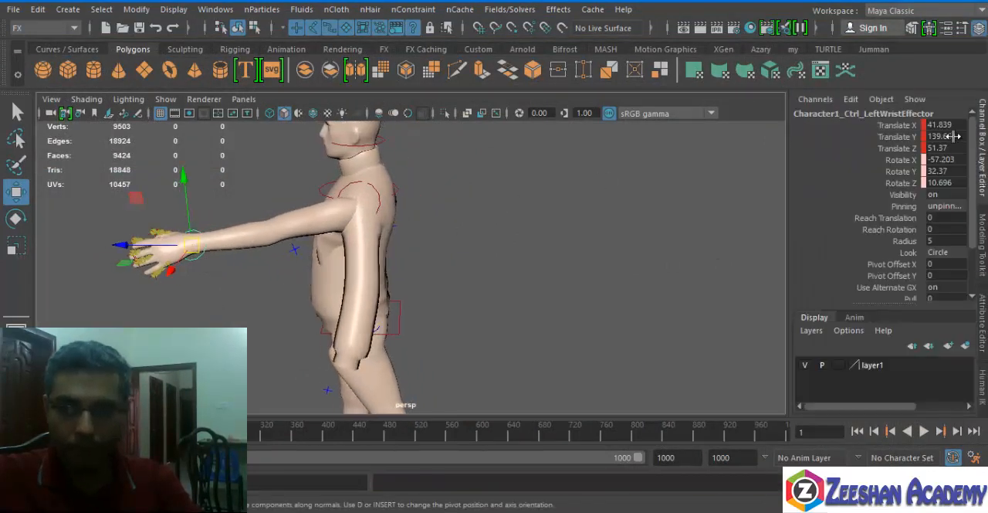
click(984, 382)
click(958, 139)
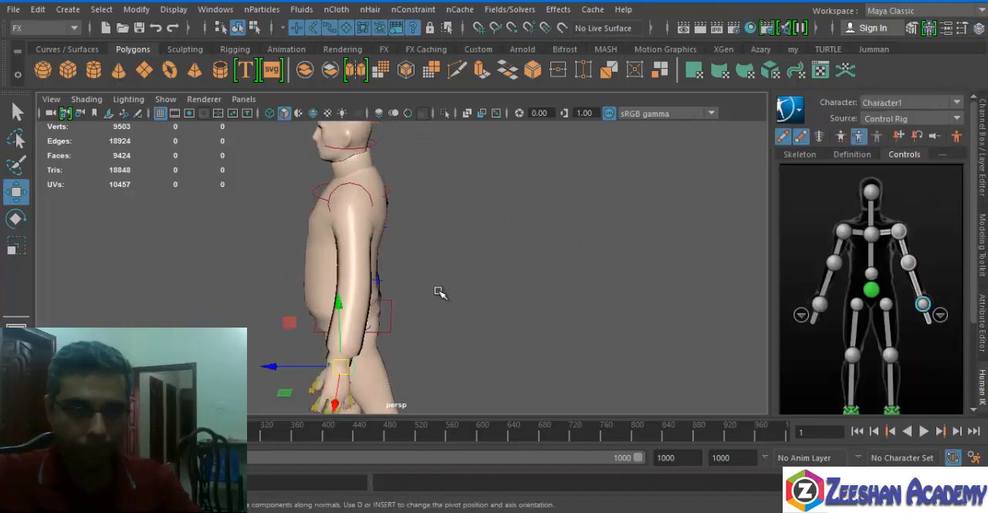
Examine how the sweater fits over the body at the chest, shoulders, underarms and sleeves, ending with only the sweater selected.
alt+drag(440, 291, 486, 234)
alt+middle_drag(485, 234, 464, 260)
click(431, 260)
alt+right_drag(431, 260, 385, 334)
alt+middle_drag(385, 335, 338, 353)
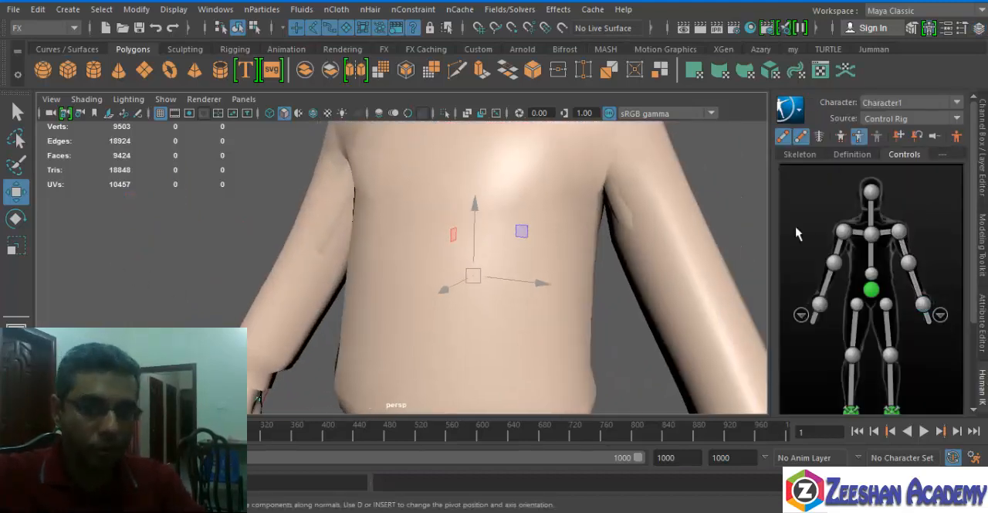
key(q)
click(699, 255)
alt+middle_drag(640, 260, 584, 284)
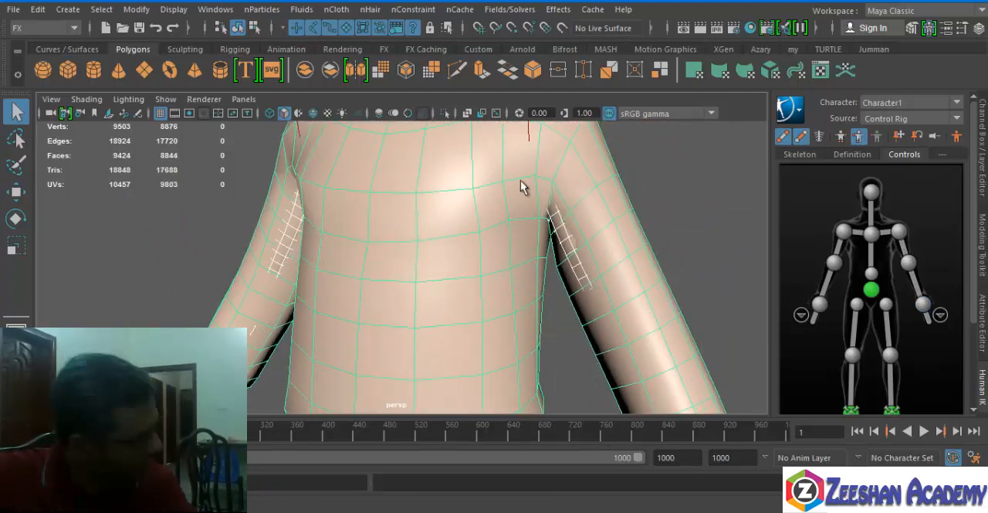
alt+drag(622, 193, 306, 254)
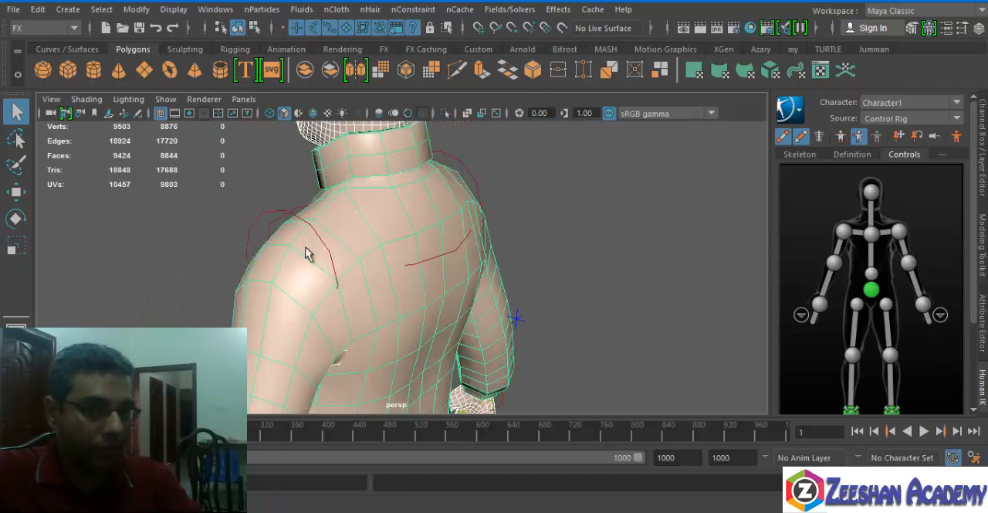
click(331, 348)
alt+drag(333, 349, 629, 233)
click(623, 151)
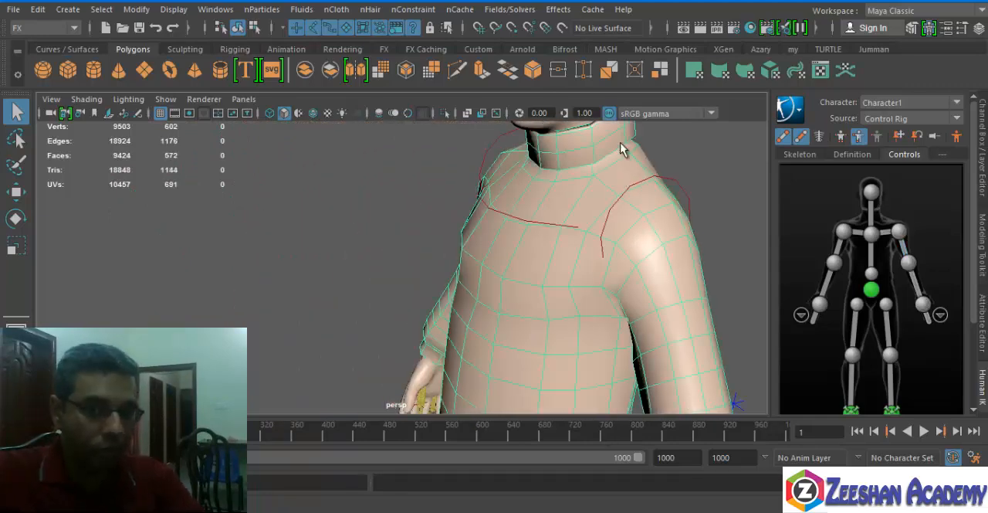
alt+middle_drag(628, 159, 530, 95)
alt+drag(440, 158, 573, 185)
alt+middle_drag(575, 186, 575, 208)
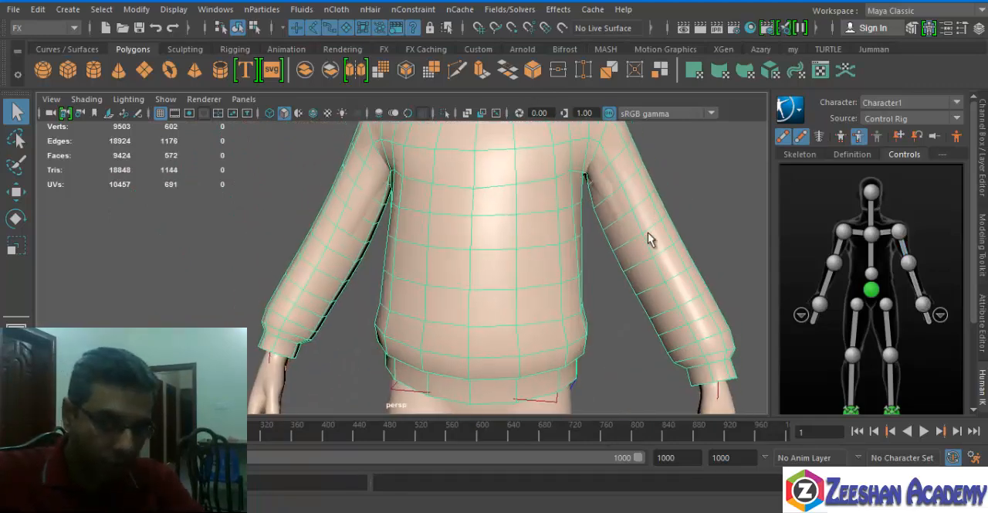
click(595, 188)
alt+drag(573, 230, 566, 238)
alt+drag(378, 182, 399, 172)
click(413, 239)
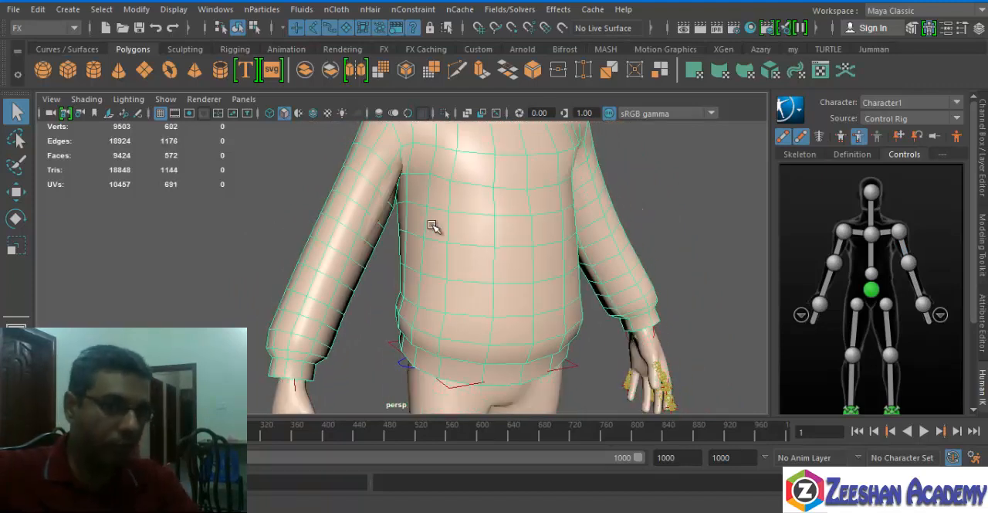
Center the sweater's pivot, and try scaling the sweater in depth and width before undoing the scaling.
key(r)
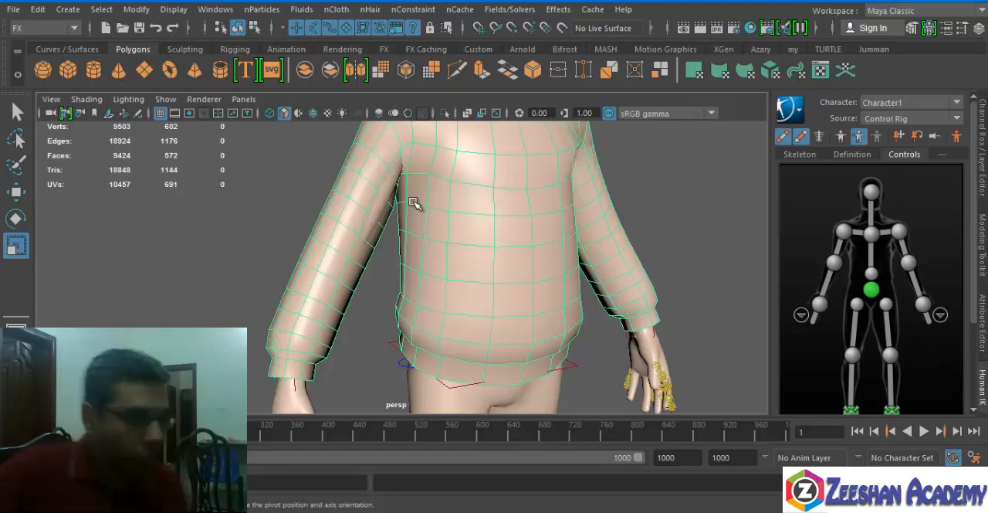
scroll(414, 204, up, 2)
alt+drag(254, 249, 496, 234)
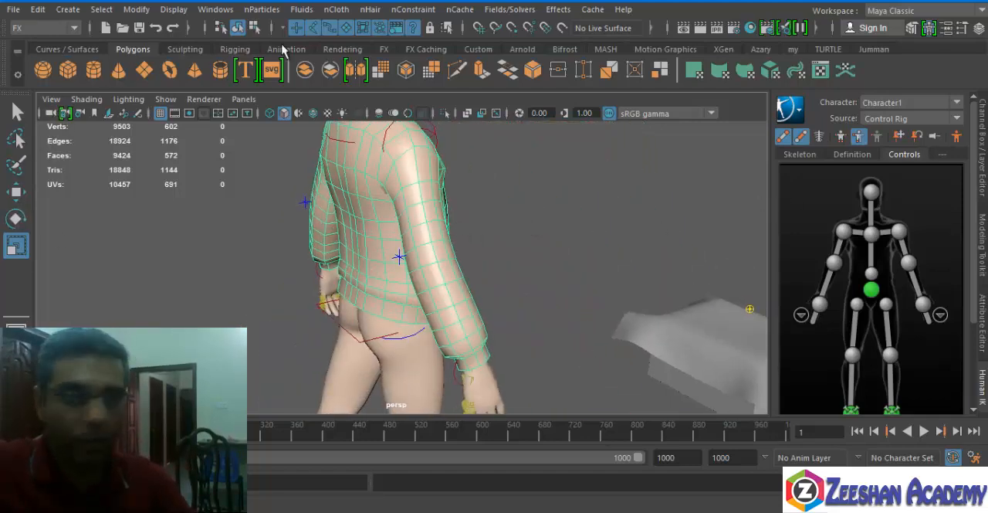
click(136, 9)
click(174, 112)
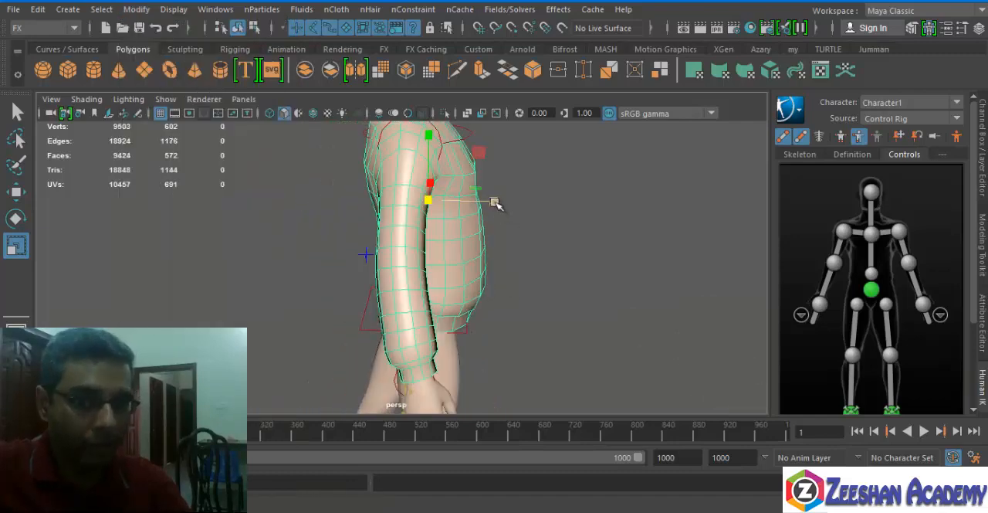
drag(494, 202, 362, 219)
drag(538, 216, 534, 217)
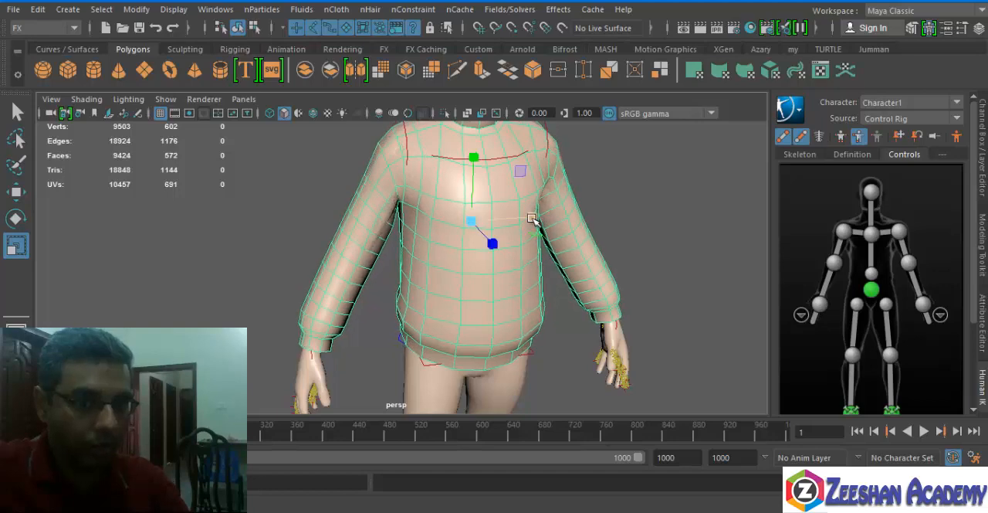
key(ctrl+z)
key(ctrl+z)
Sculpt the sweater at the right underarm with the Sculpt tool to cover the body there, and leave the tool.
alt+drag(361, 241, 396, 240)
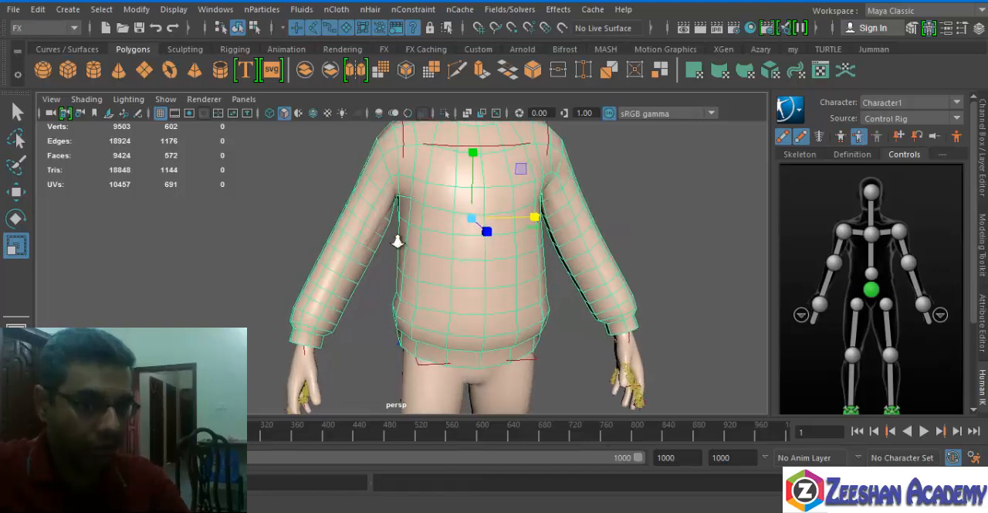
scroll(397, 240, up, 2)
alt+middle_drag(373, 211, 372, 241)
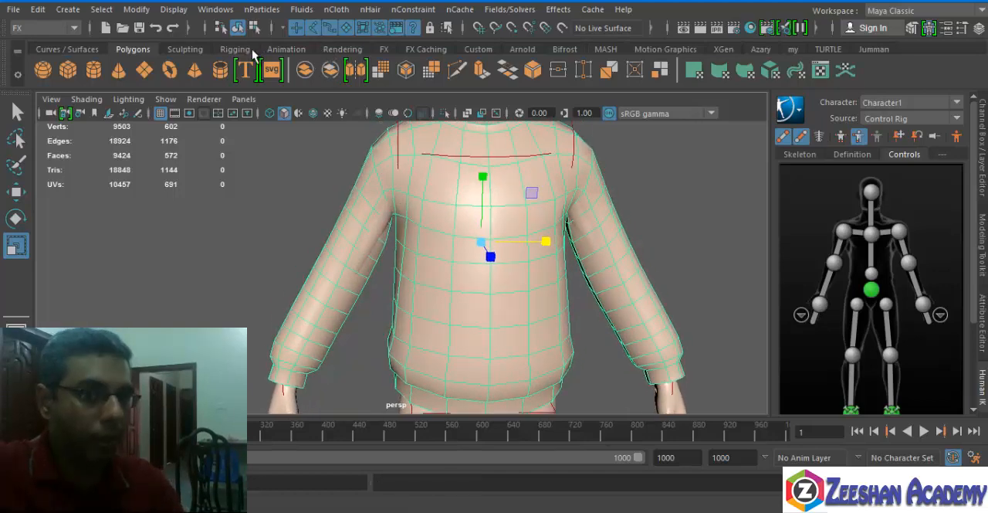
click(236, 50)
click(174, 50)
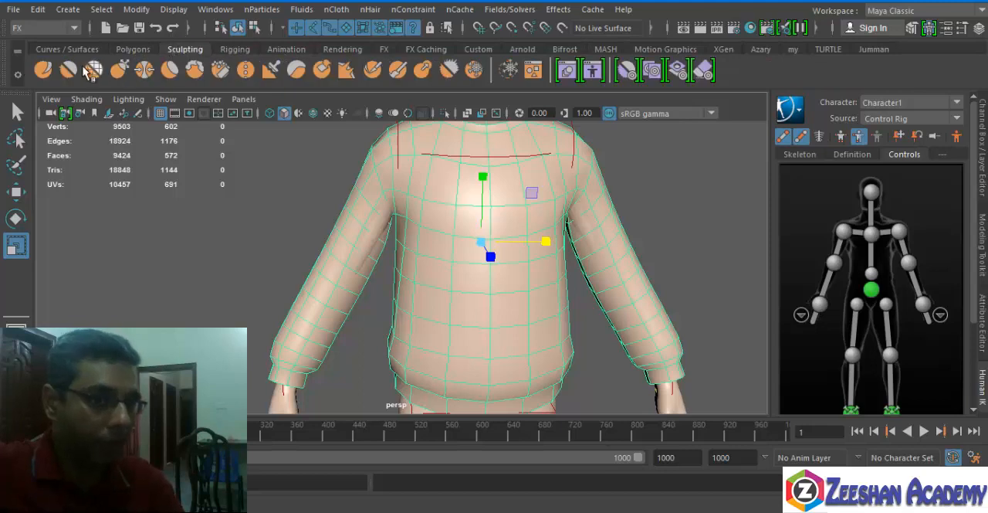
click(42, 70)
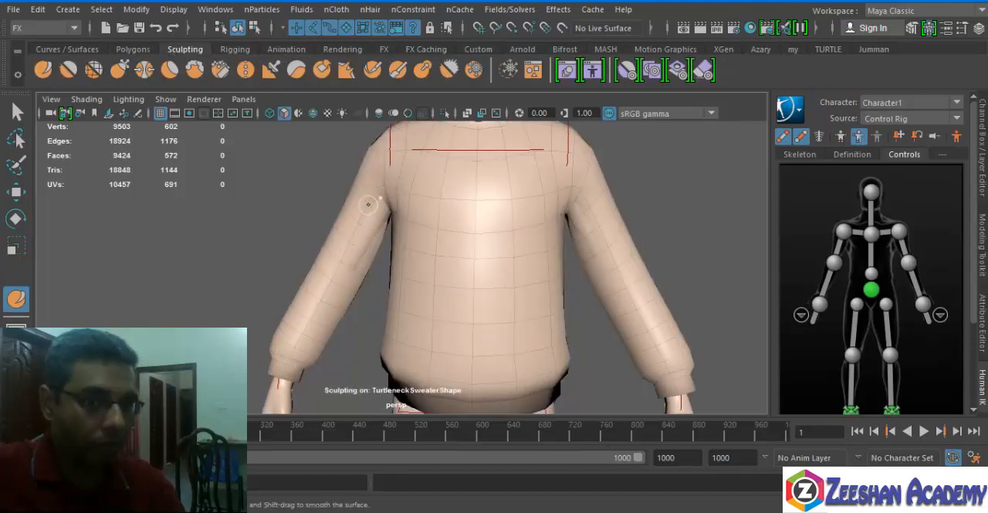
alt+drag(368, 204, 404, 210)
key(q)
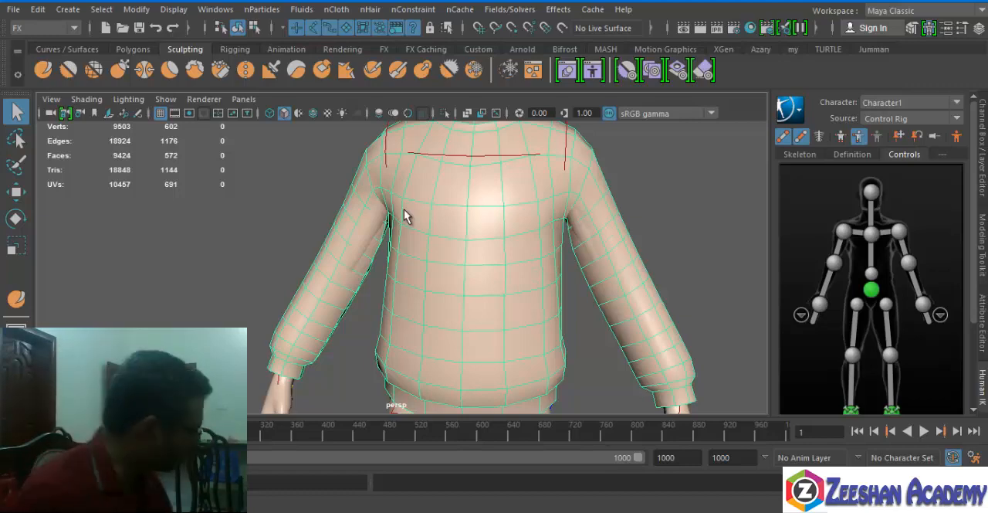
Bring the whole figure into view and select the body mesh beneath the sweater.
alt+middle_drag(346, 203, 295, 138)
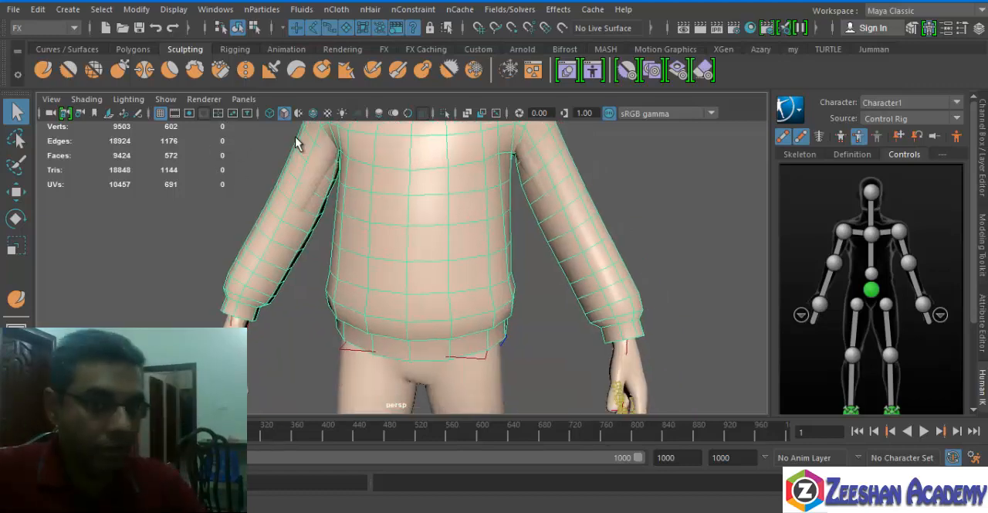
scroll(295, 137, down, 6)
alt+middle_drag(533, 318, 399, 214)
alt+drag(400, 214, 340, 301)
alt+middle_drag(340, 301, 406, 326)
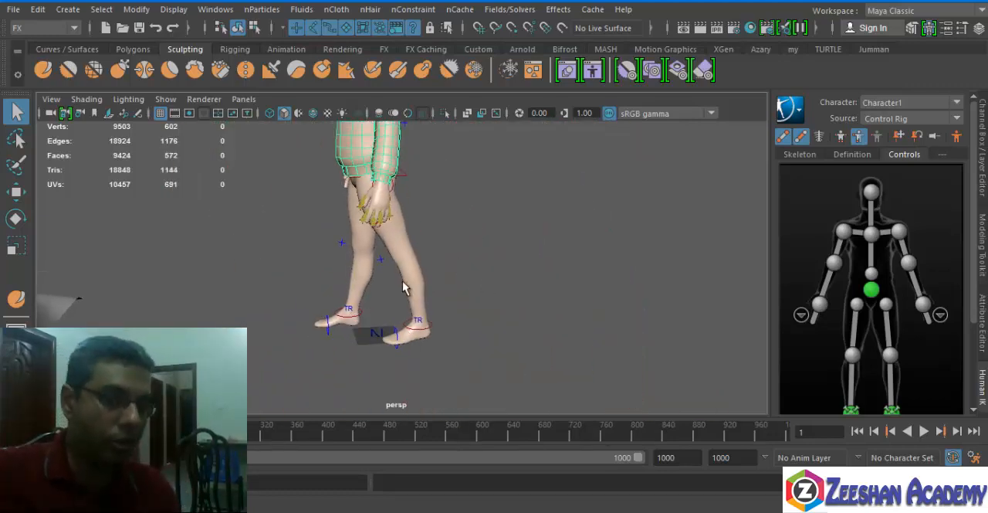
click(402, 284)
alt+middle_drag(404, 182, 406, 309)
alt+drag(406, 309, 475, 340)
click(369, 245)
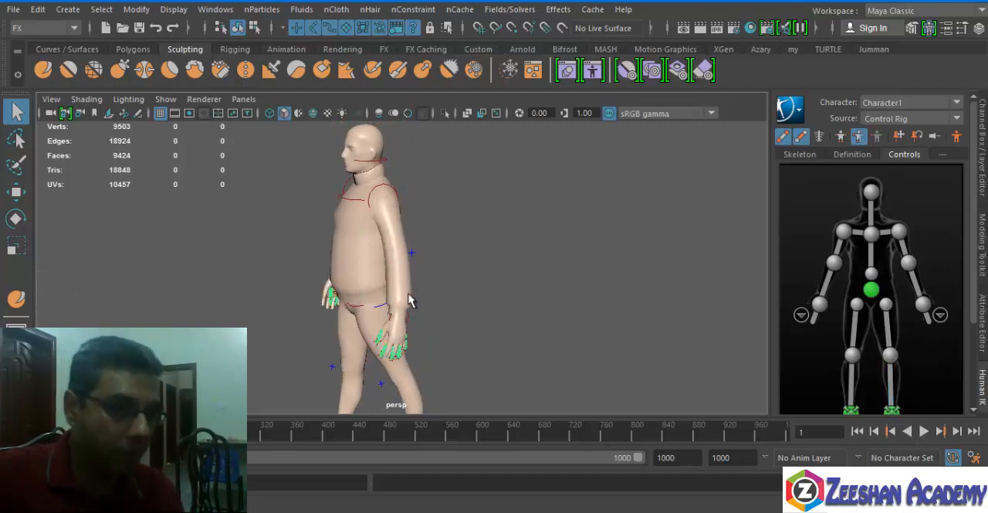
click(351, 152)
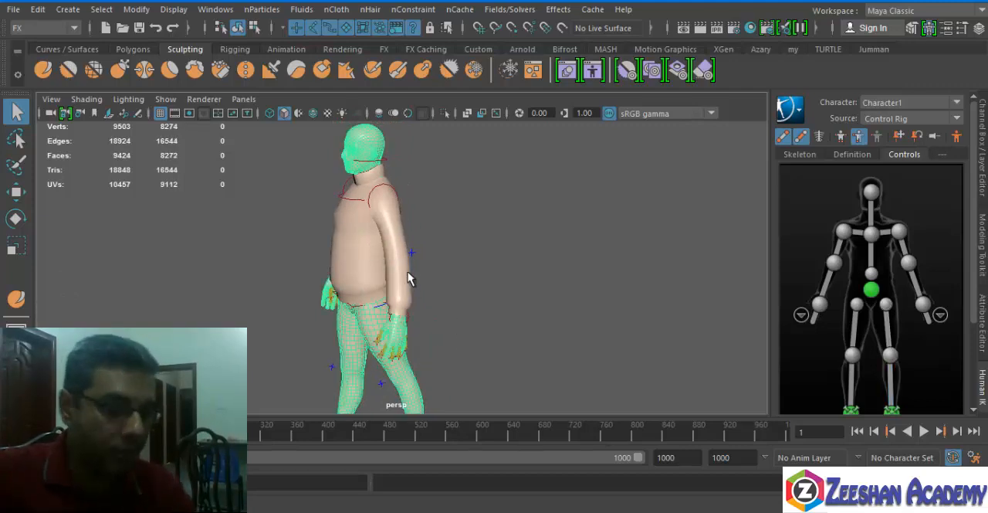
Examine the body mesh around the face, ear and neck and the sweater's collar from several angles.
scroll(410, 275, down, 5)
scroll(400, 255, up, 7)
alt+middle_drag(327, 202, 332, 405)
alt+right_drag(440, 348, 633, 373)
alt+middle_drag(466, 354, 433, 258)
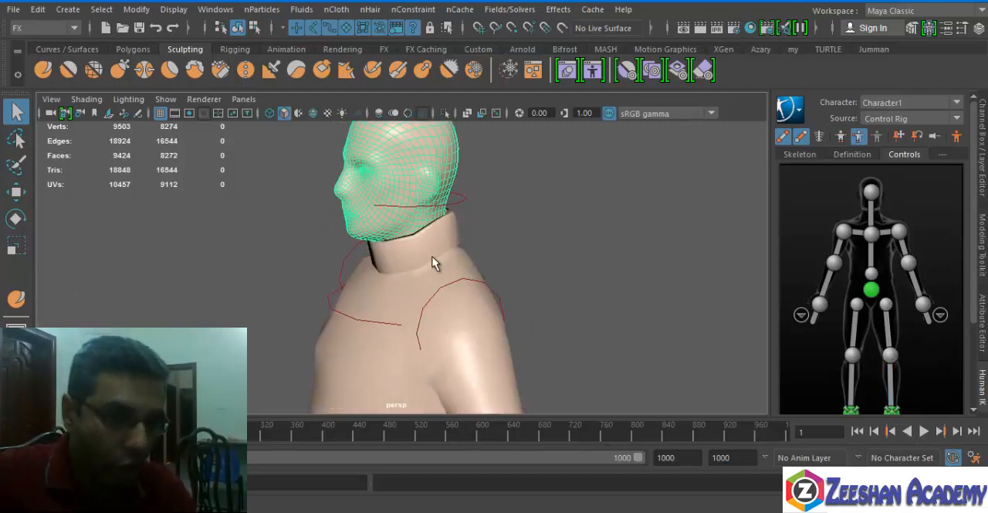
alt+right_drag(259, 318, 304, 332)
alt+middle_drag(305, 263, 305, 386)
alt+right_drag(305, 309, 443, 281)
alt+right_drag(424, 248, 362, 261)
alt+middle_drag(362, 260, 393, 185)
alt+drag(352, 232, 520, 273)
alt+right_drag(520, 273, 552, 294)
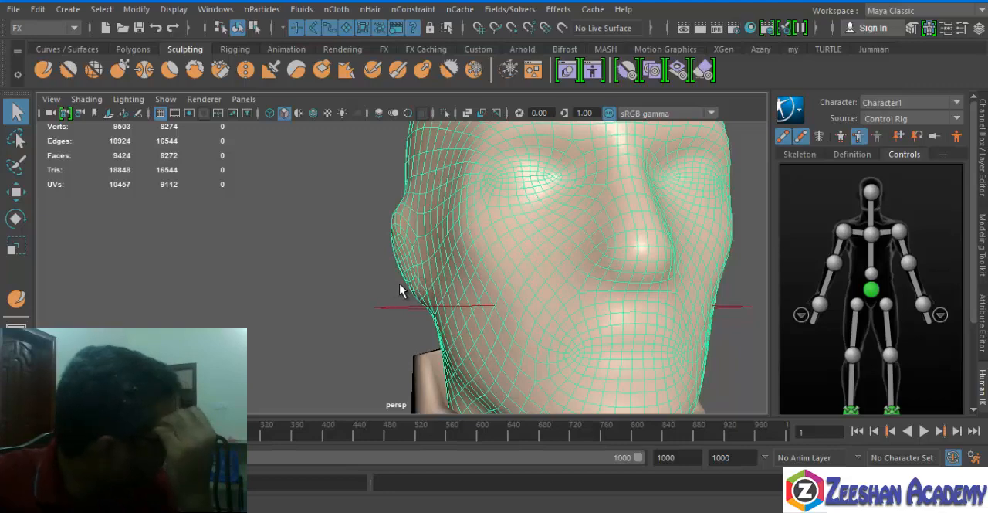
alt+drag(508, 286, 378, 251)
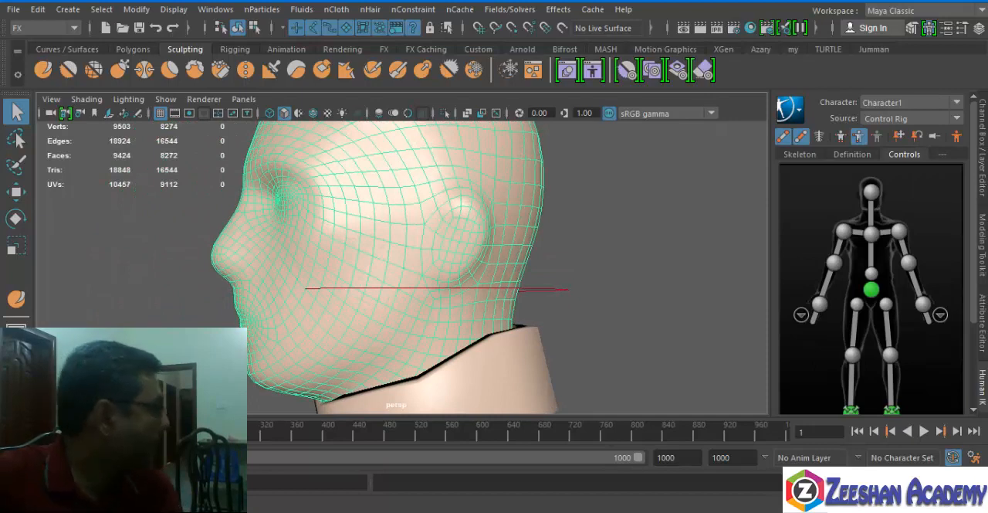
alt+right_drag(616, 256, 414, 316)
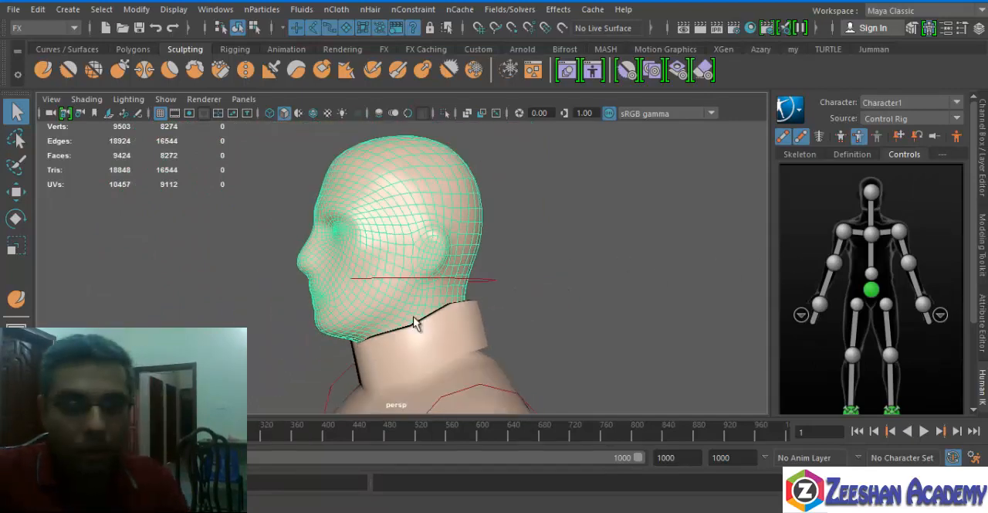
Start a new empty scene.
click(105, 28)
click(497, 261)
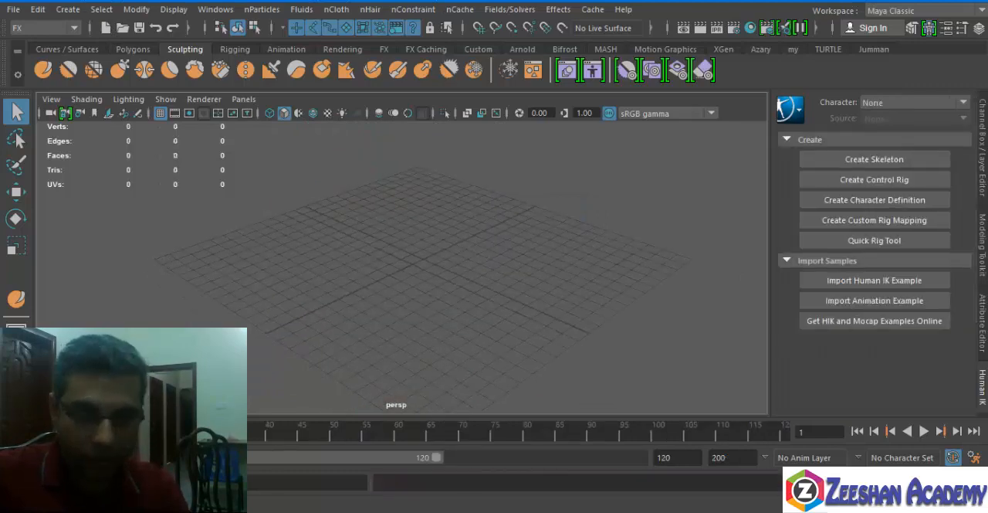
Import the HumanBody.ma example from the Bipeds sculpting base meshes and put the Content Browser away.
click(215, 10)
mouse_move(274, 67)
click(417, 102)
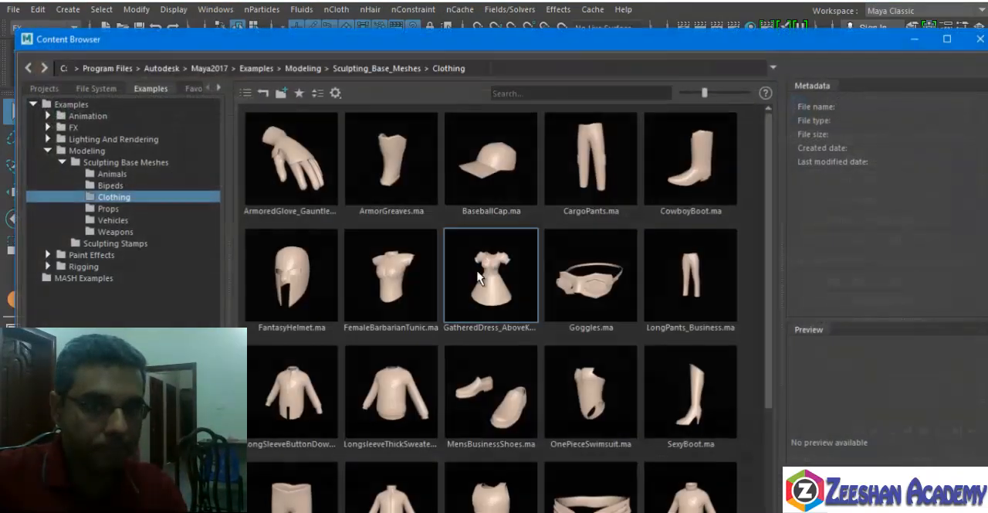
click(110, 185)
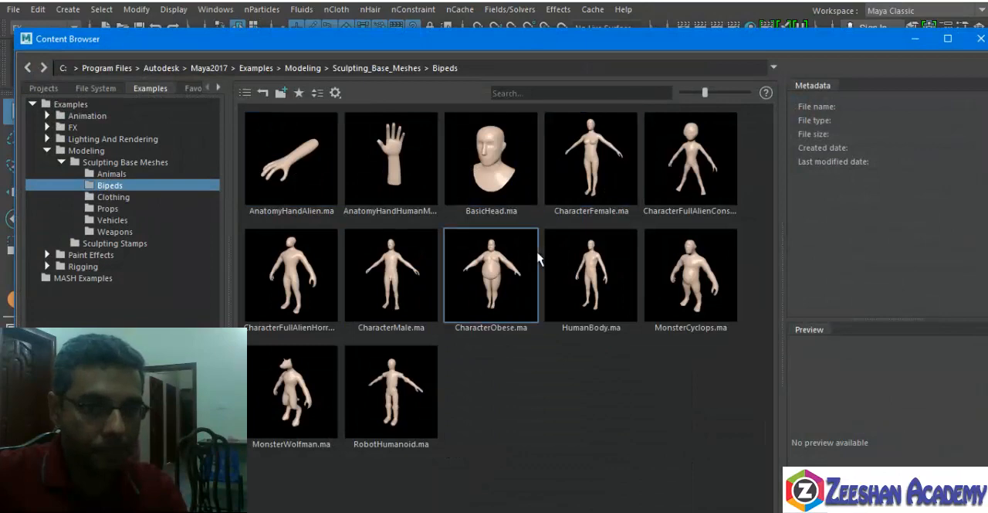
right_click(610, 267)
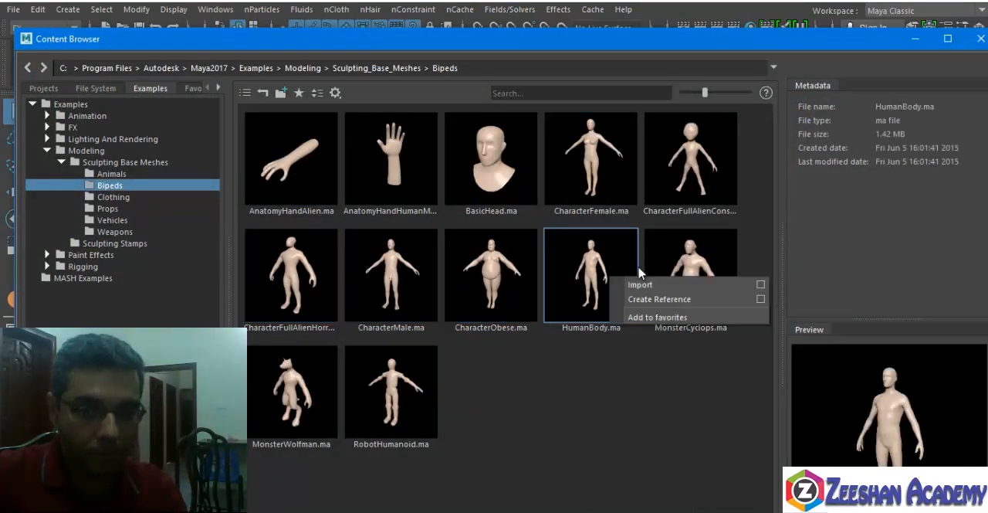
click(816, 149)
click(916, 40)
Select the imported human body, inspect its mesh from several angles, and display its transform channels.
alt+drag(432, 269, 623, 278)
alt+right_drag(622, 278, 464, 259)
click(444, 247)
alt+middle_drag(653, 251, 641, 319)
alt+right_drag(641, 319, 329, 257)
alt+middle_drag(329, 258, 329, 340)
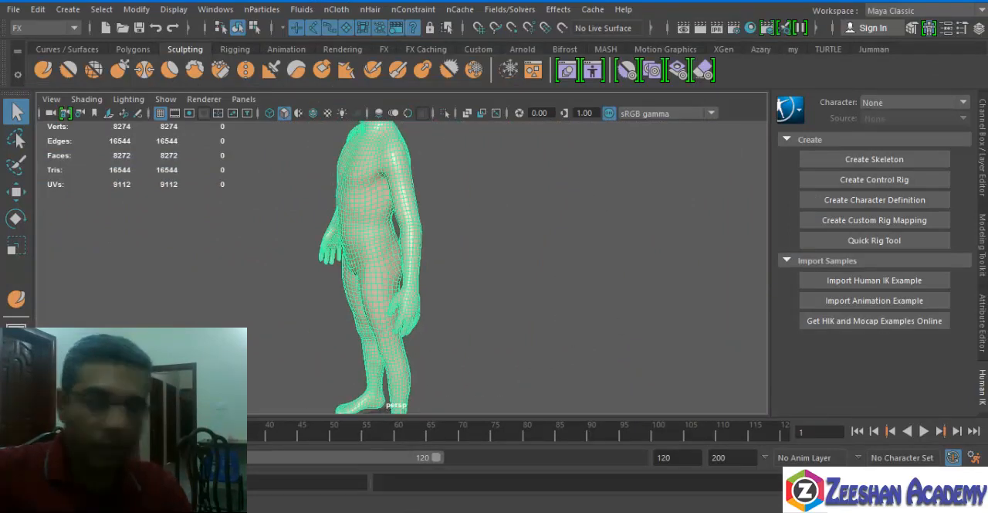
click(982, 150)
alt+drag(379, 264, 415, 318)
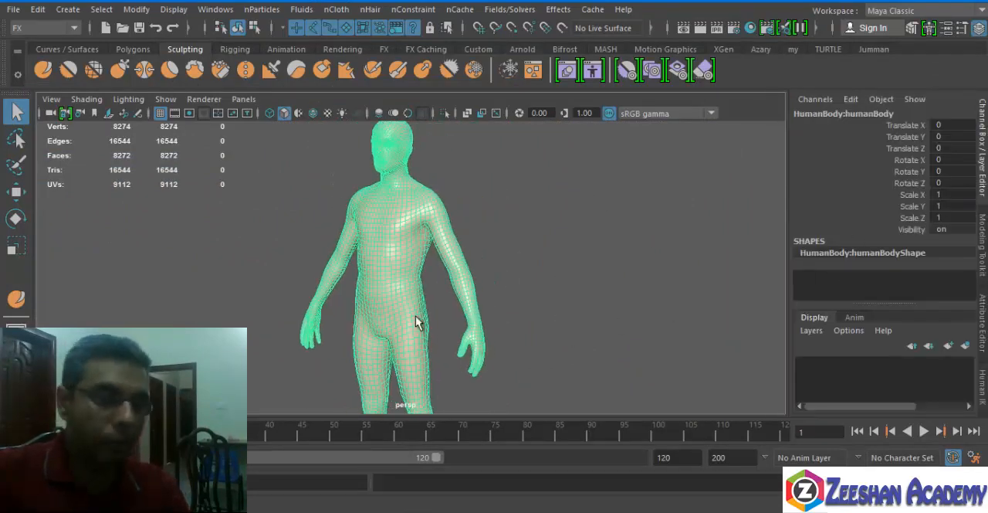
Switch to the Modeling menu set and reselect the human body mesh.
click(45, 28)
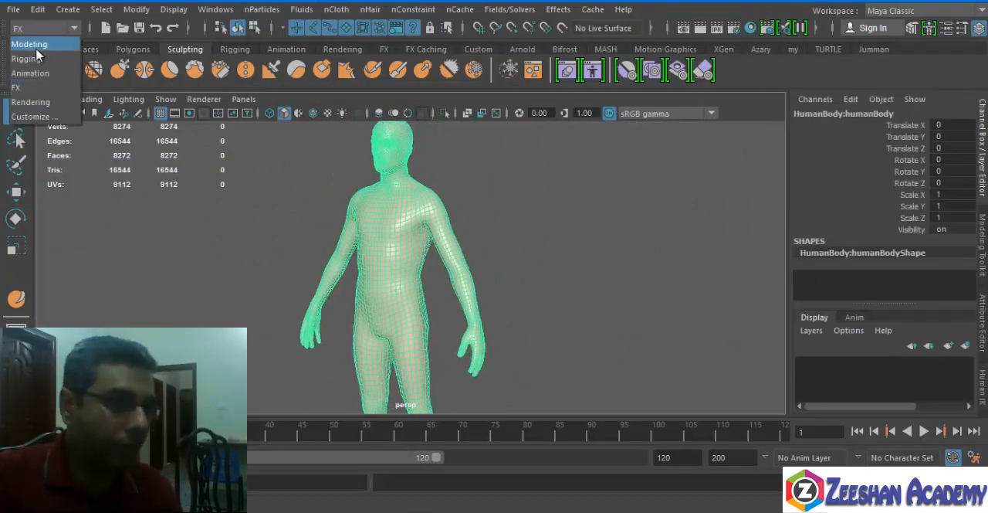
click(39, 43)
click(257, 10)
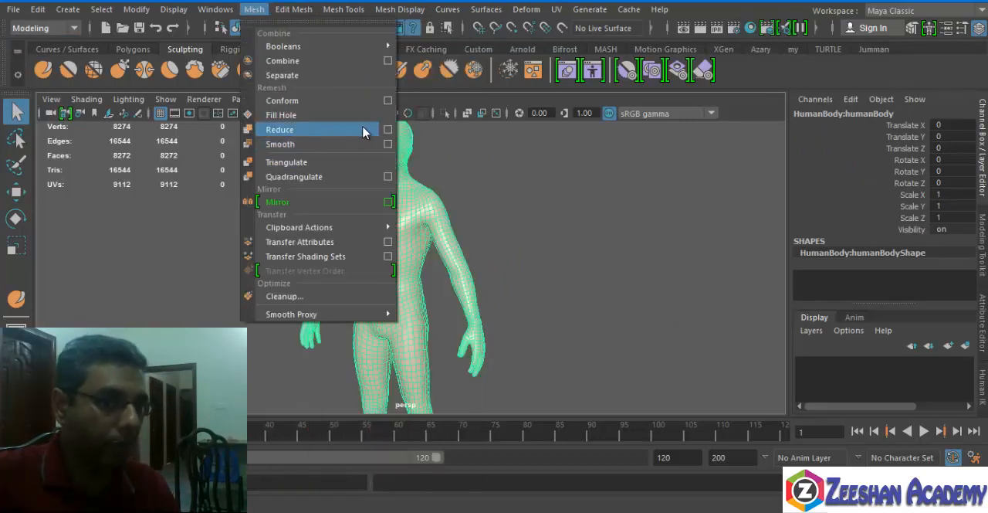
click(518, 249)
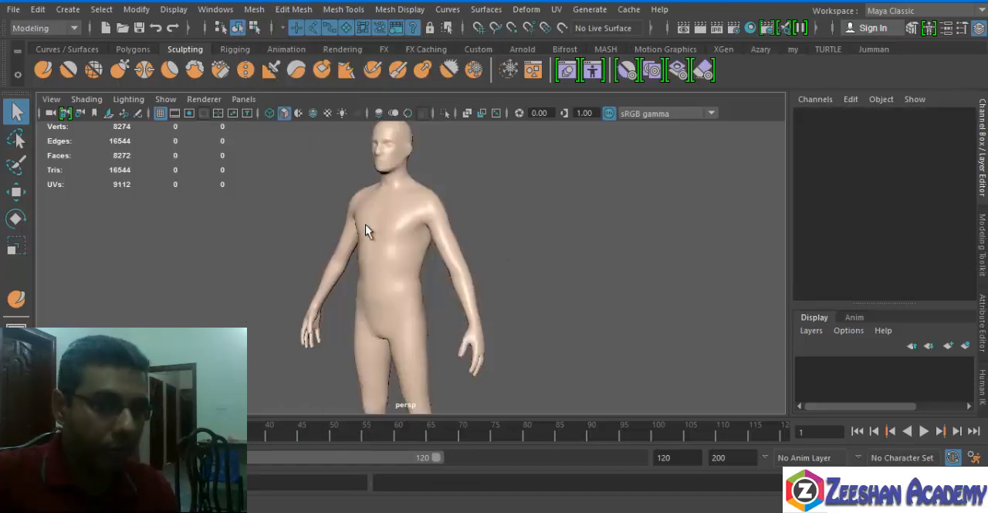
click(412, 250)
Try sculpting the area around one eye of the human body with the Sculpt tool.
alt+right_drag(416, 255, 651, 307)
alt+middle_drag(386, 139, 470, 399)
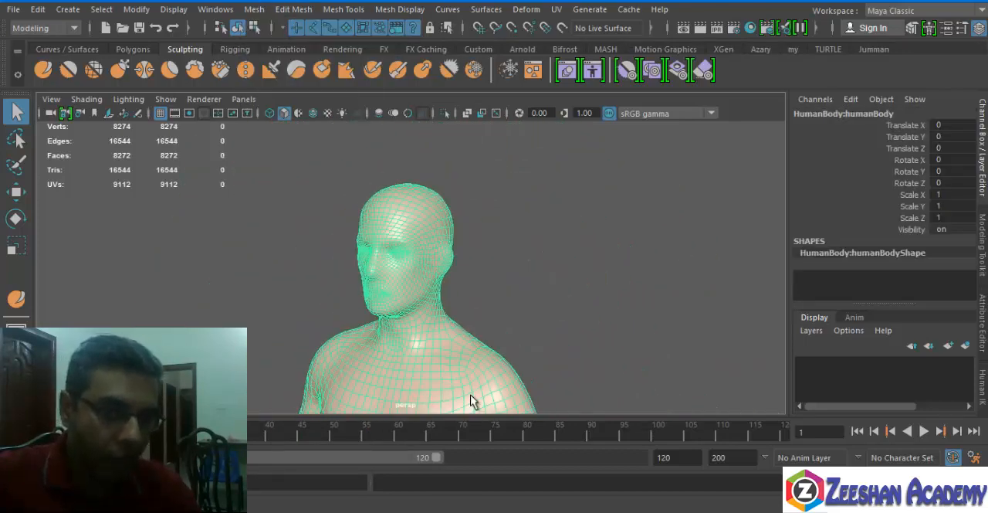
alt+right_drag(409, 348, 564, 330)
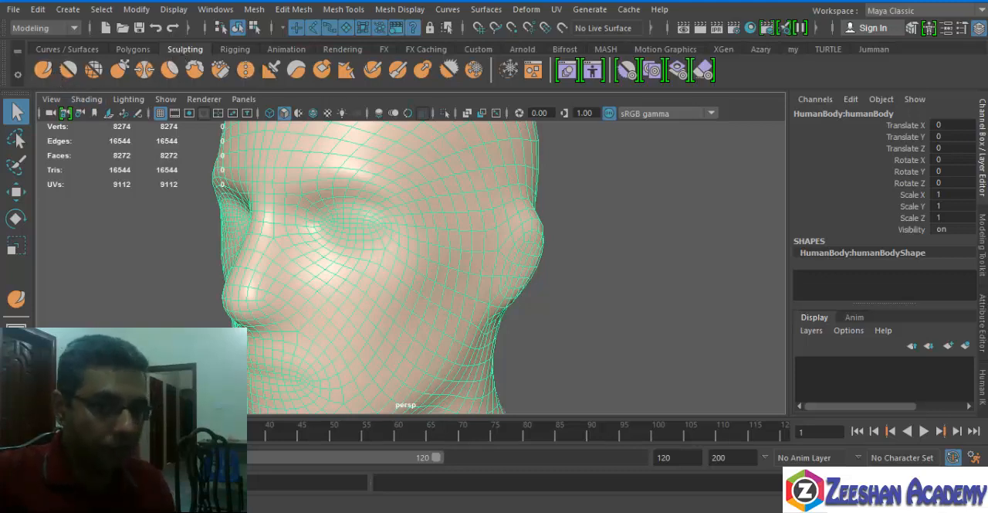
click(42, 69)
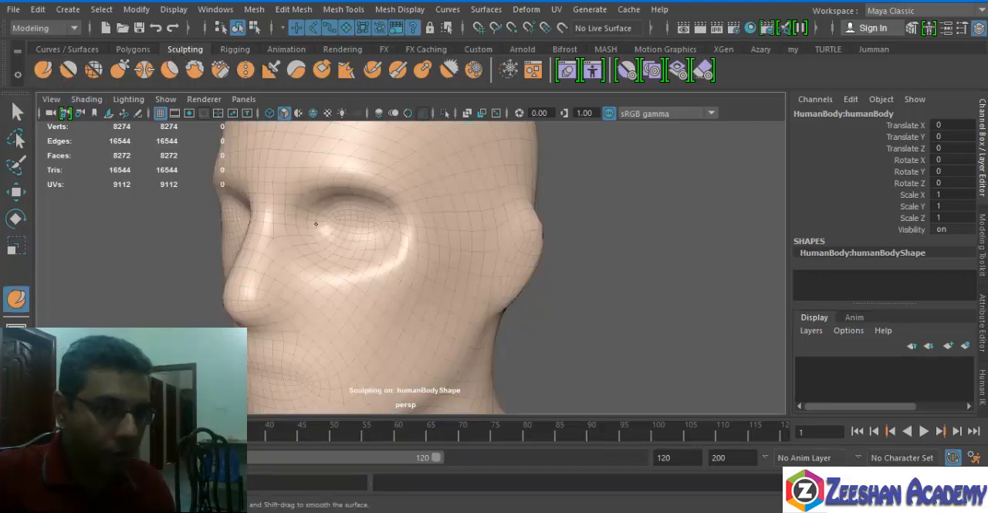
mouse_move(316, 224)
mouse_down()
mouse_move(399, 215)
mouse_move(352, 215)
mouse_move(332, 203)
mouse_up()
alt+drag(385, 277, 431, 254)
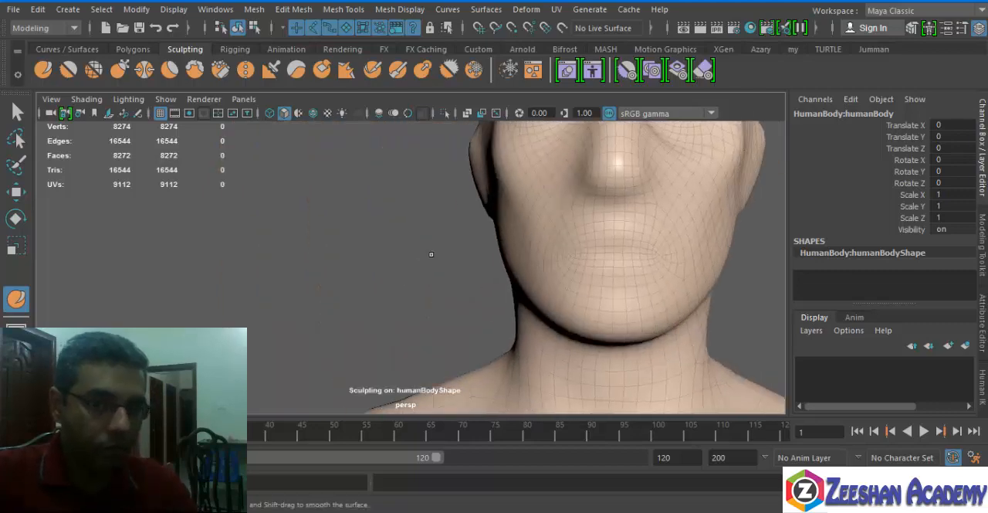
alt+drag(503, 231, 363, 276)
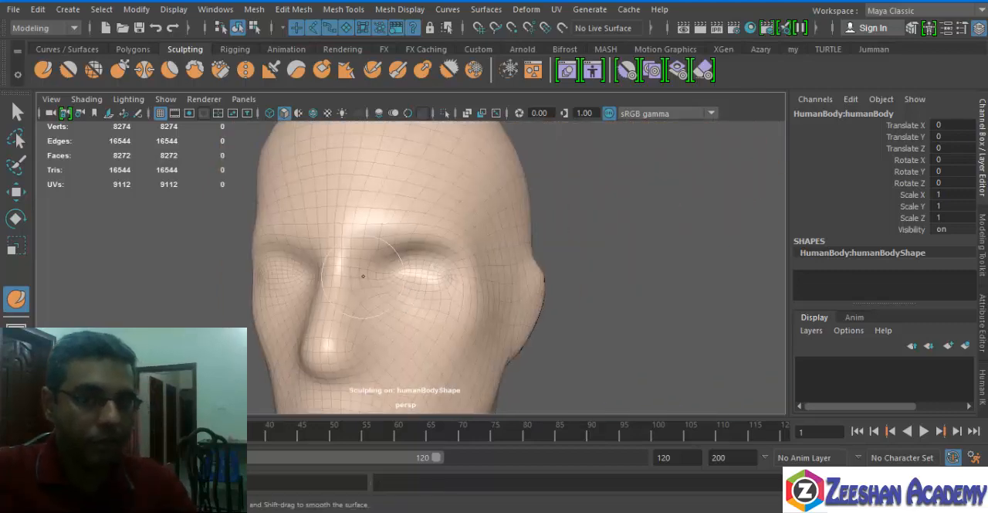
Set the Sculpt tool's symmetry to Object X and carve both eye sockets inward.
double_click(42, 69)
drag(318, 155, 163, 91)
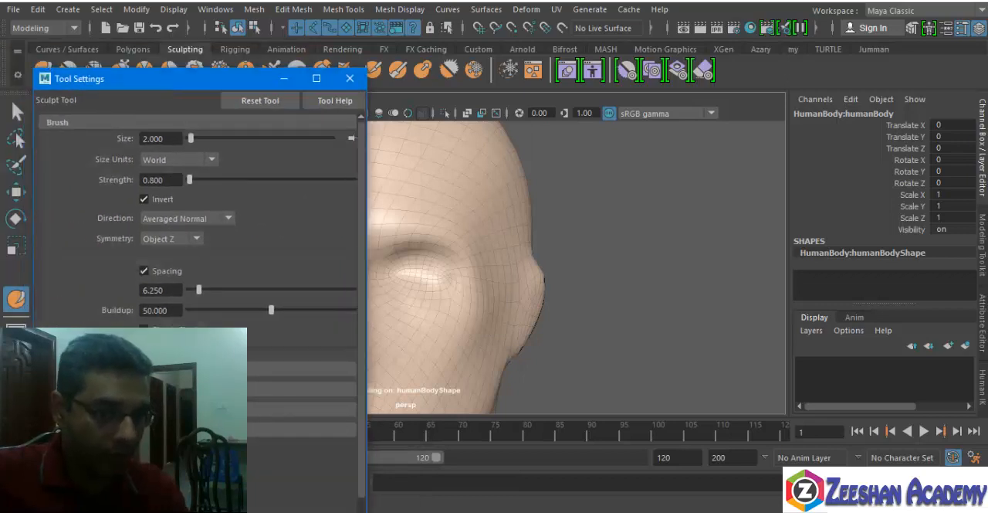
click(172, 238)
click(184, 270)
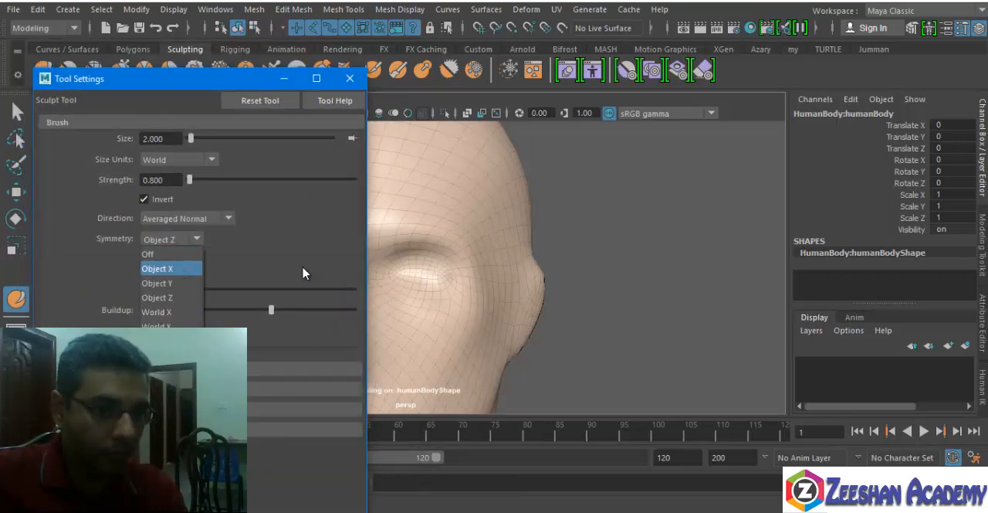
mouse_move(453, 265)
alt+mouse_down()
mouse_move(677, 276)
mouse_move(641, 283)
alt+mouse_up()
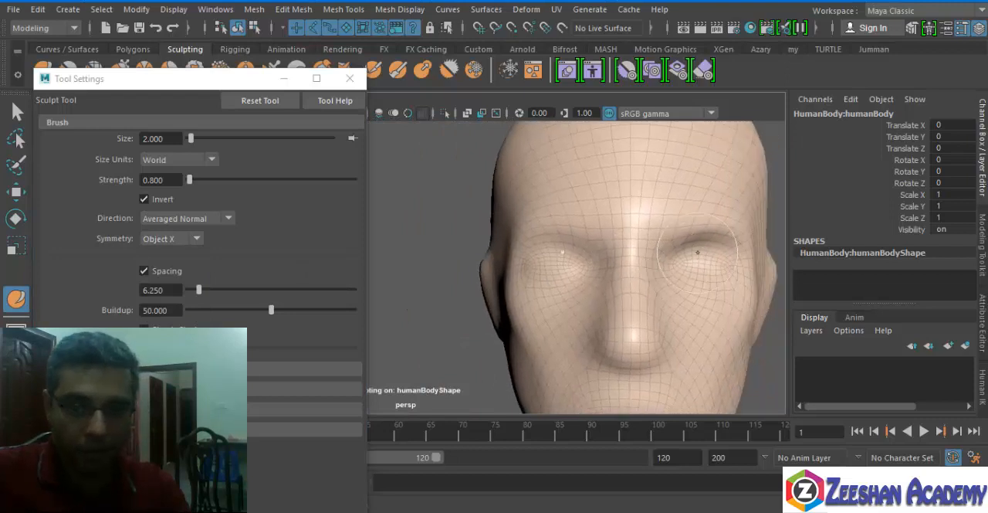
mouse_move(695, 246)
mouse_down()
mouse_move(723, 269)
mouse_move(691, 259)
mouse_move(669, 273)
mouse_move(579, 269)
mouse_move(700, 289)
mouse_move(693, 245)
mouse_up()
alt+drag(658, 291, 645, 292)
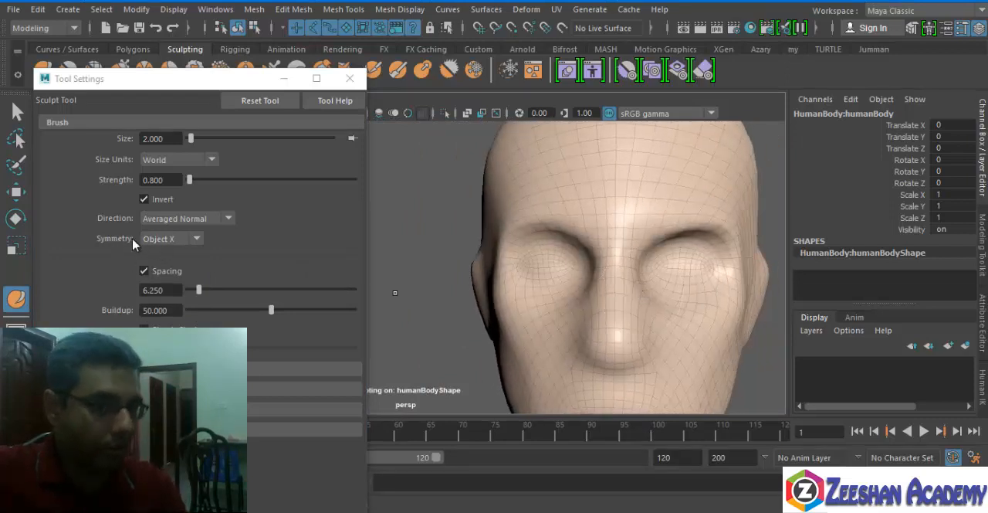
Turn symmetry off, sculpt one side of the forehead, and set symmetry back to Object X.
click(193, 240)
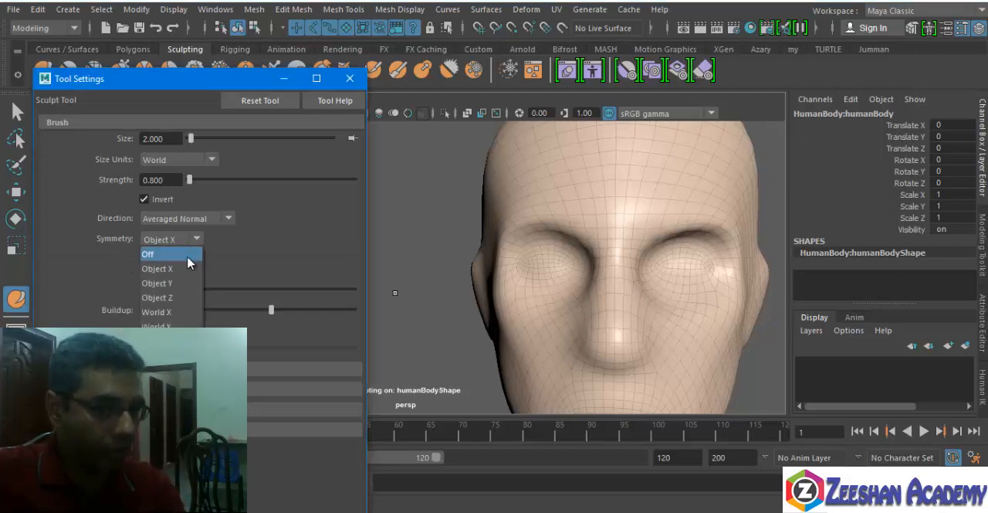
click(151, 254)
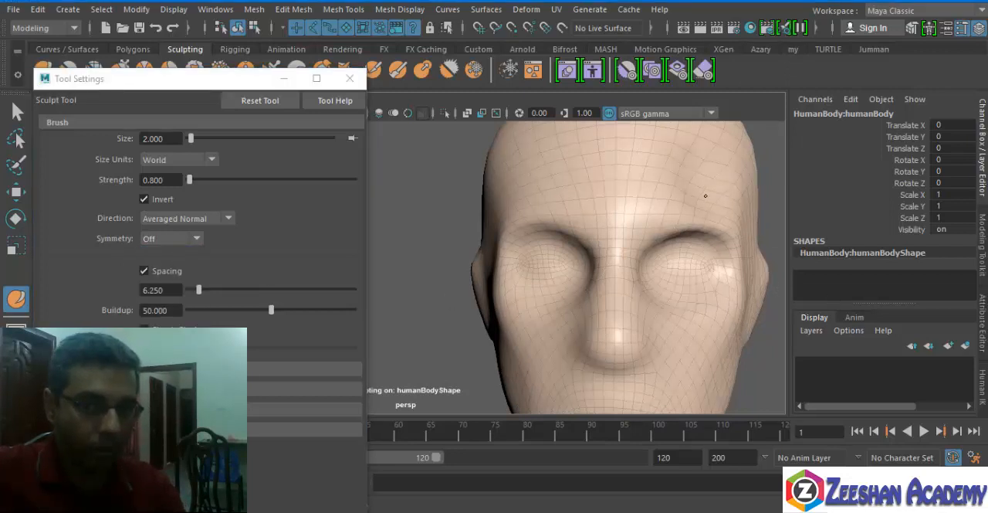
click(157, 241)
click(178, 267)
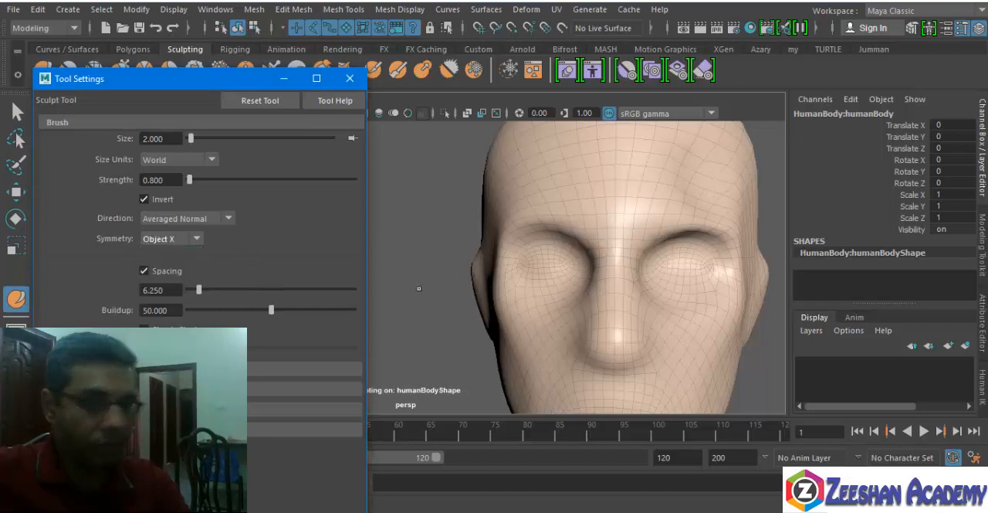
Hollow out both cheeks beside the mouth with the inverted, symmetric Sculpt brush.
mouse_move(651, 291)
alt+mouse_down()
mouse_move(540, 292)
mouse_move(616, 289)
mouse_move(583, 312)
mouse_move(580, 235)
alt+mouse_up()
alt+drag(528, 324, 457, 310)
alt+middle_drag(523, 299, 547, 297)
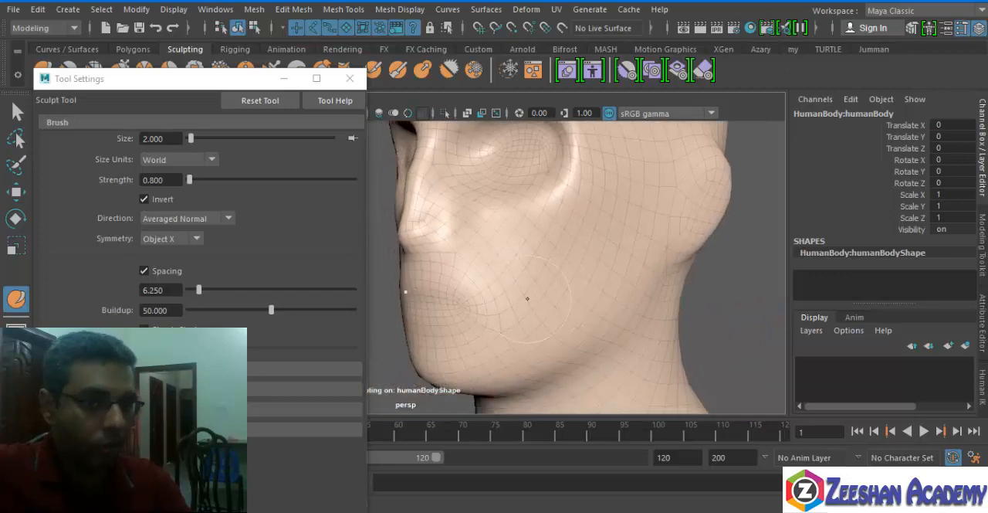
mouse_move(499, 310)
mouse_down()
mouse_move(603, 303)
mouse_move(619, 284)
mouse_move(643, 289)
mouse_up()
Turn off brush inversion and build up the mouth area, the sides of the nose and the cheekbones.
click(143, 199)
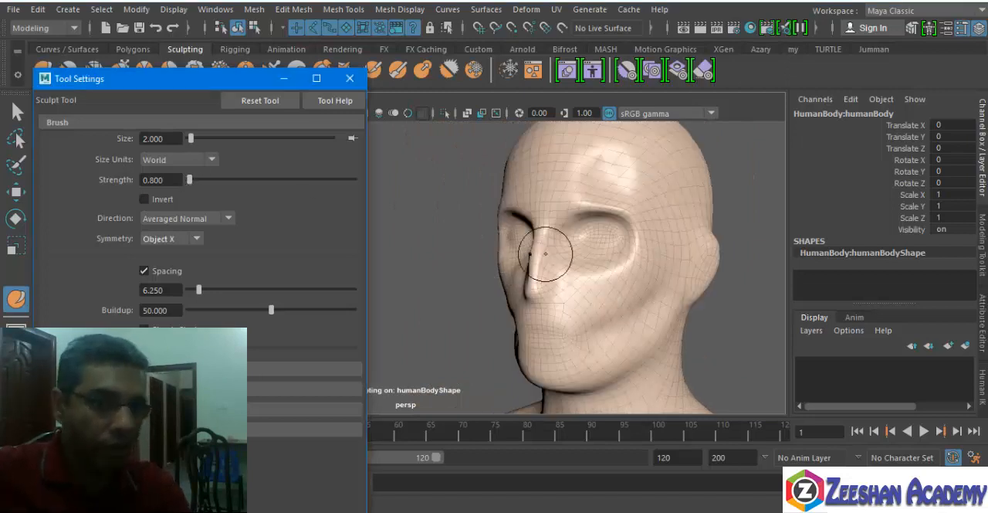
drag(543, 331, 535, 332)
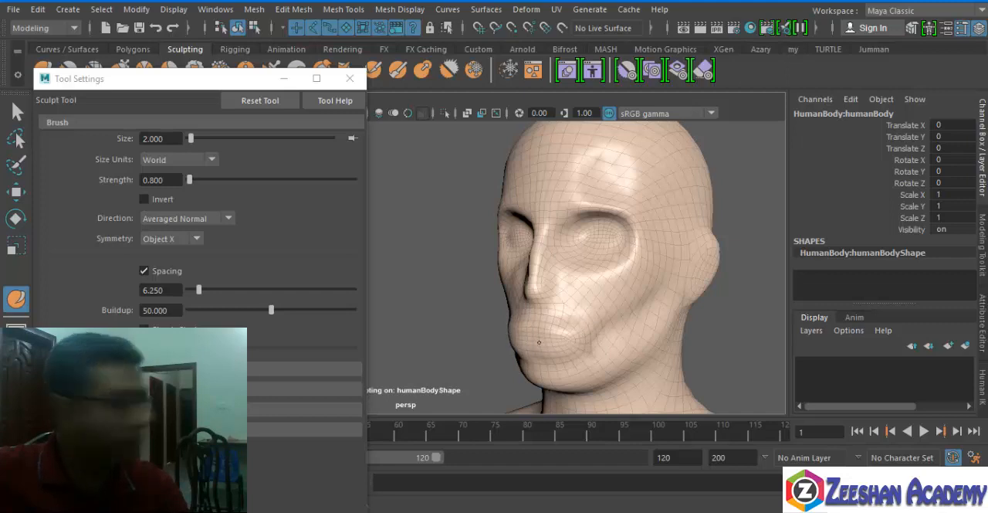
alt+drag(520, 332, 541, 333)
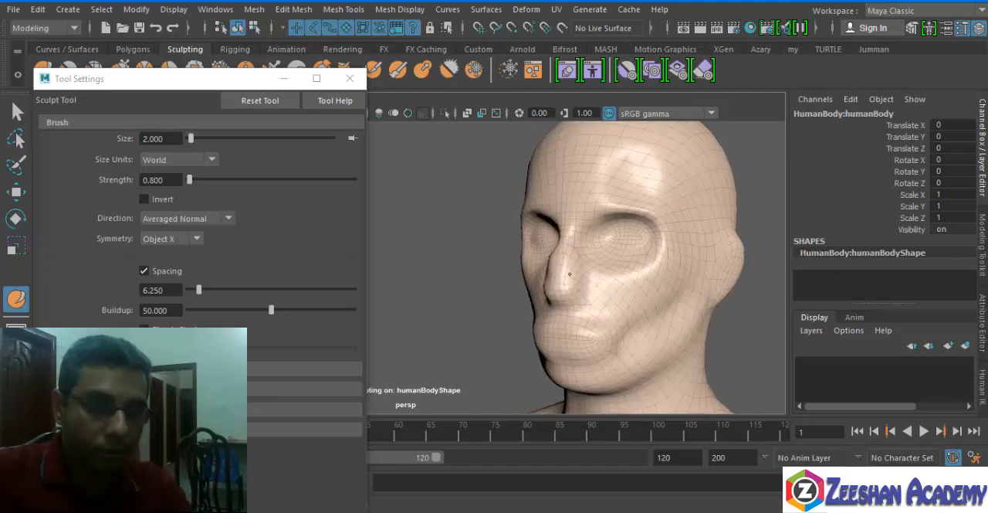
mouse_move(570, 274)
mouse_down()
mouse_move(595, 290)
mouse_move(621, 287)
mouse_up()
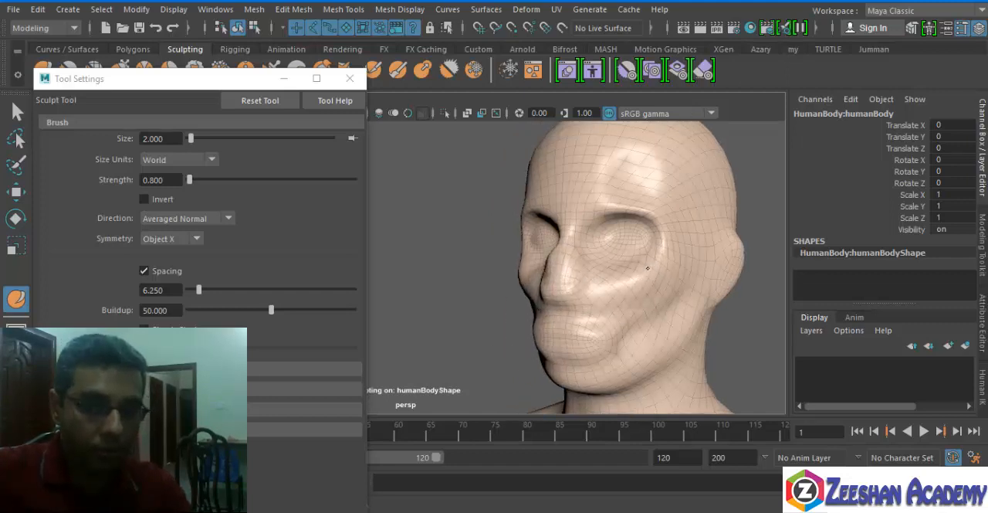
alt+drag(653, 259, 625, 305)
Build up the jawline and chin with the Sculpt tool, check the face from both sides, and leave the tool.
alt+middle_drag(670, 279, 550, 276)
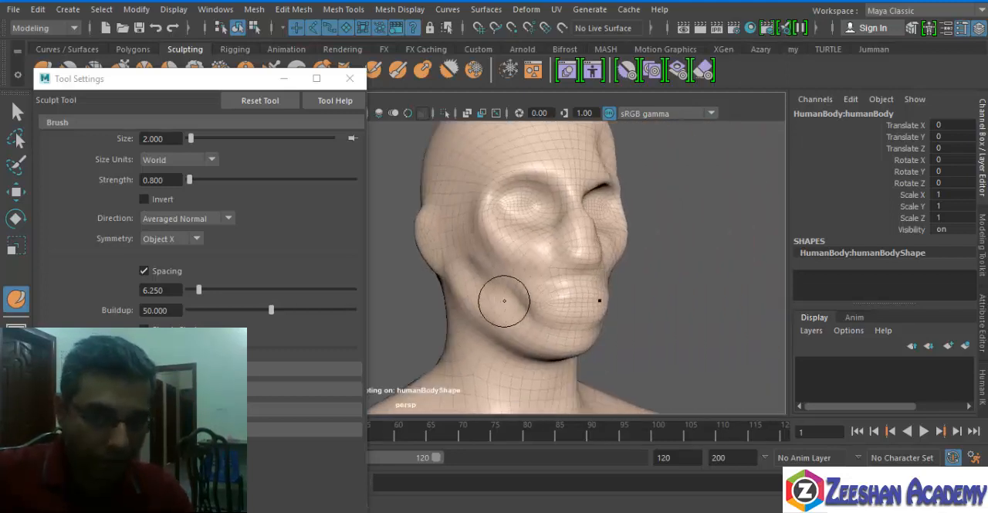
mouse_move(480, 310)
mouse_down()
mouse_move(525, 348)
mouse_move(577, 353)
mouse_up()
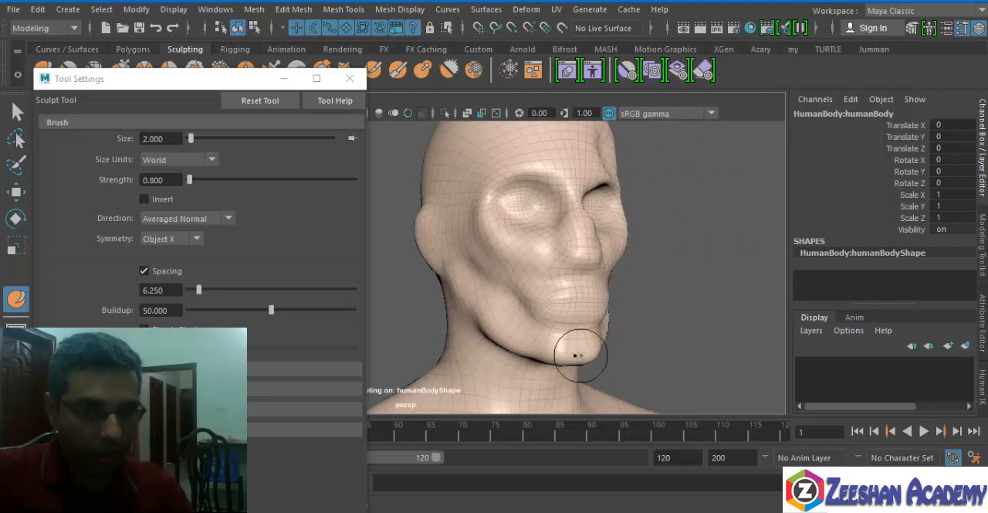
alt+drag(679, 321, 593, 302)
alt+middle_drag(593, 302, 649, 294)
mouse_move(508, 317)
mouse_down()
mouse_move(473, 361)
mouse_move(446, 353)
mouse_move(620, 300)
mouse_up()
alt+middle_drag(620, 301, 571, 324)
alt+drag(571, 324, 481, 306)
alt+middle_drag(481, 307, 587, 307)
mouse_move(587, 307)
alt+mouse_down()
mouse_move(535, 278)
mouse_move(570, 265)
alt+mouse_up()
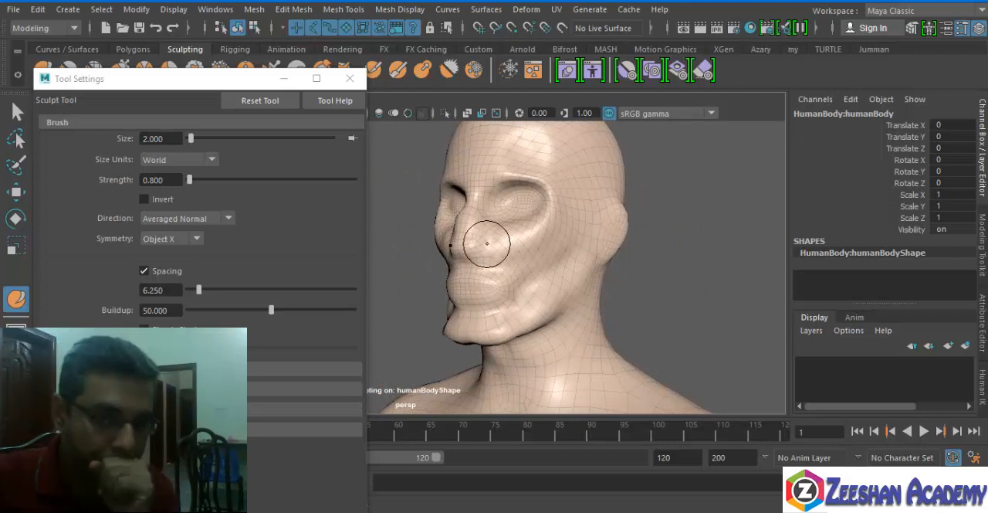
key(q)
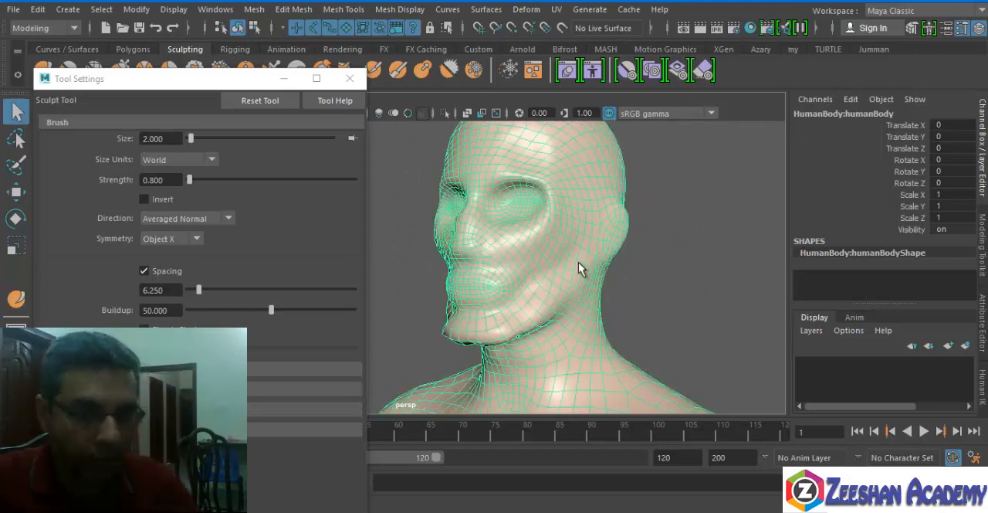
Reduce the body mesh by 50 percent with quad preservation at 1.0, closing the tool settings.
click(254, 10)
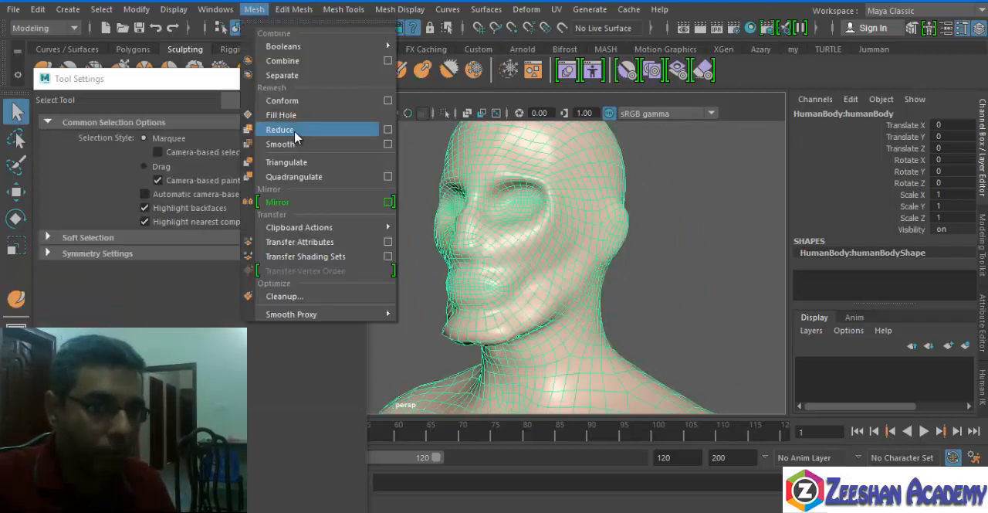
click(389, 131)
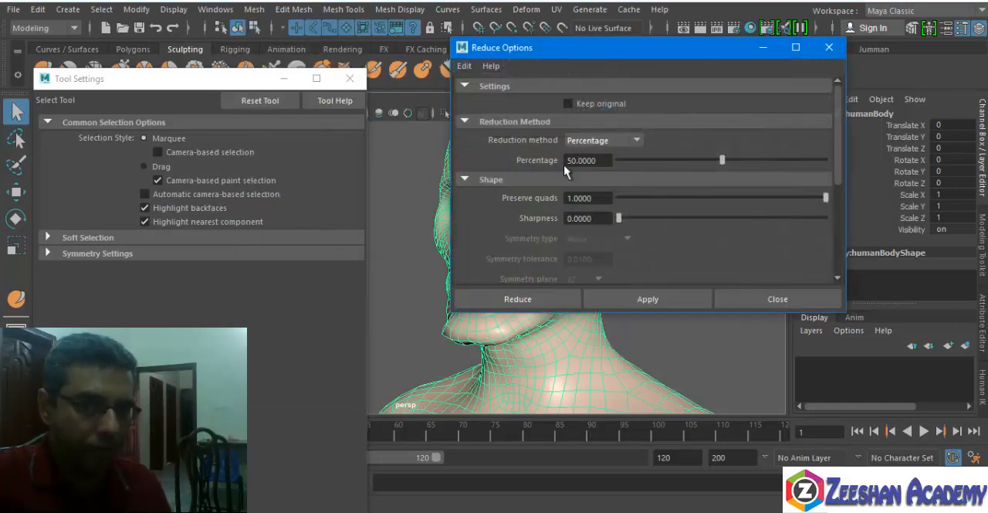
drag(623, 60, 641, 66)
click(350, 78)
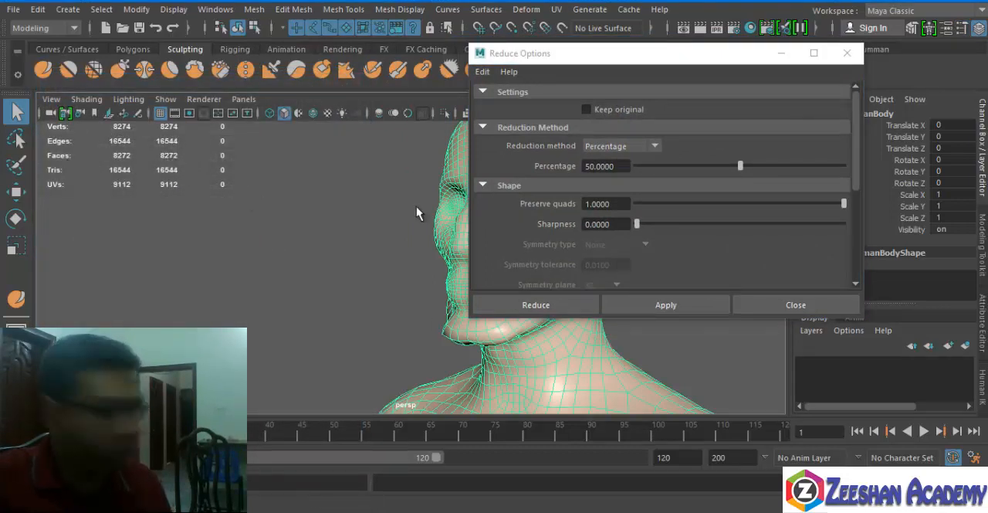
click(528, 305)
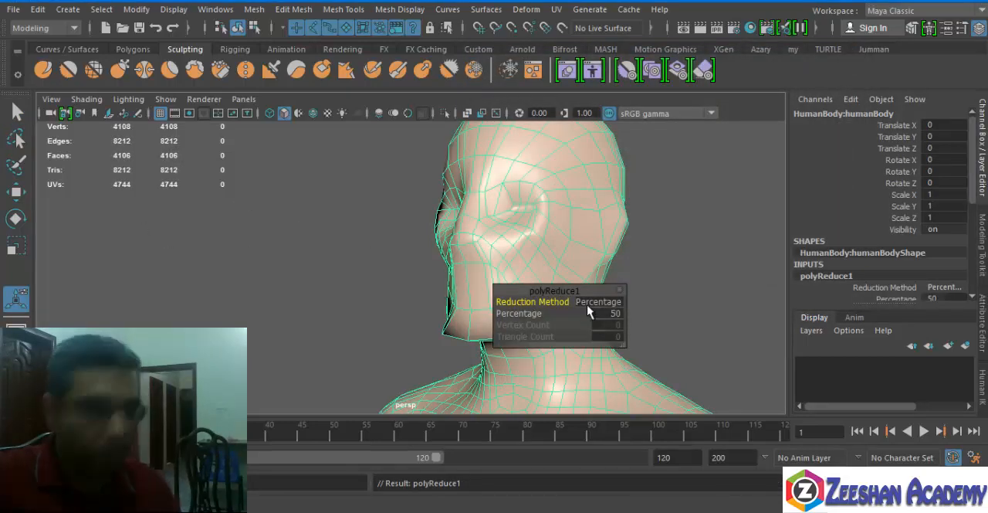
Examine the reduced mesh over the torso, arms and legs, and clear the selection.
alt+middle_drag(617, 298, 158, 193)
alt+right_drag(158, 193, 170, 267)
alt+middle_drag(312, 332, 360, 229)
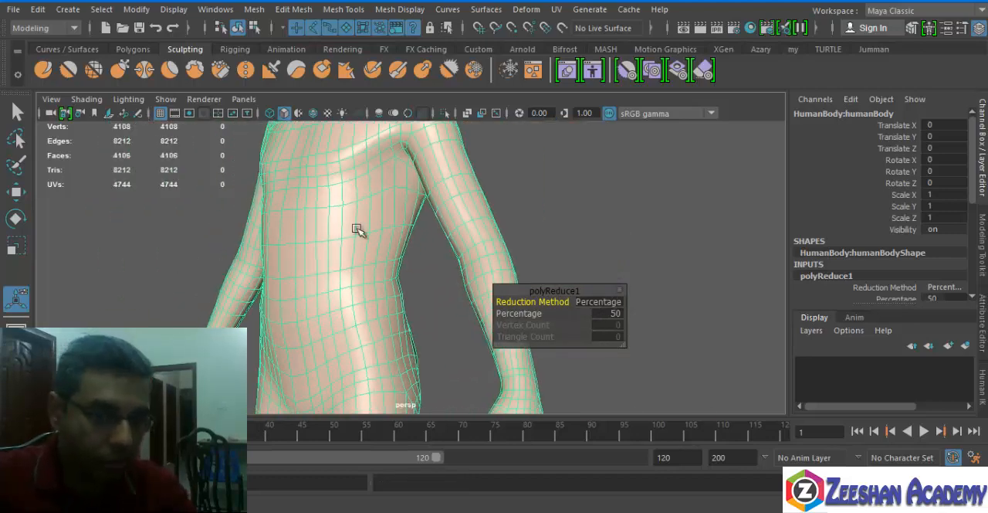
alt+drag(360, 229, 431, 308)
alt+middle_drag(431, 307, 311, 136)
click(528, 241)
alt+drag(482, 237, 410, 207)
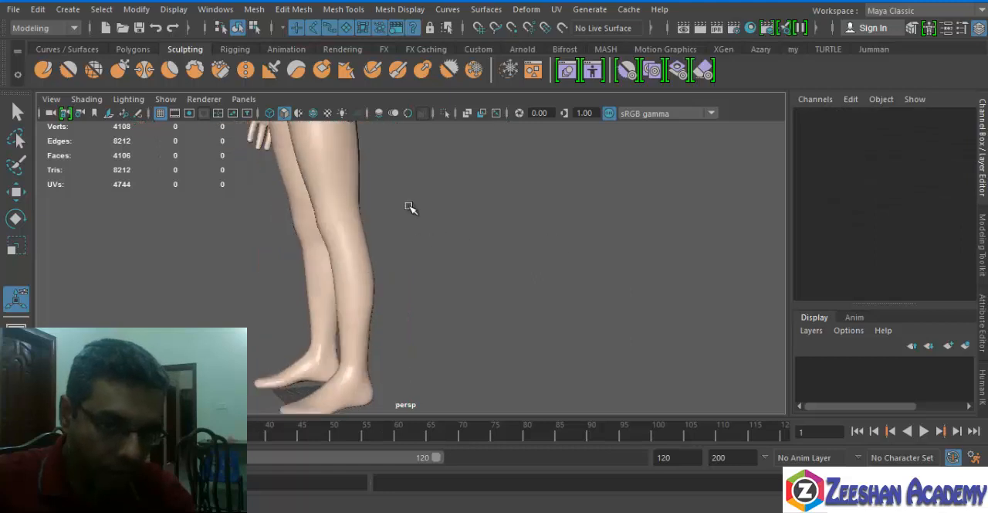
Examine the reduced body mesh from the legs up to the torso, neck and head, with and without its wireframe.
alt+middle_drag(410, 207, 443, 383)
alt+middle_drag(368, 245, 378, 362)
alt+middle_drag(298, 250, 320, 324)
alt+drag(321, 325, 529, 331)
click(472, 297)
alt+drag(485, 302, 429, 215)
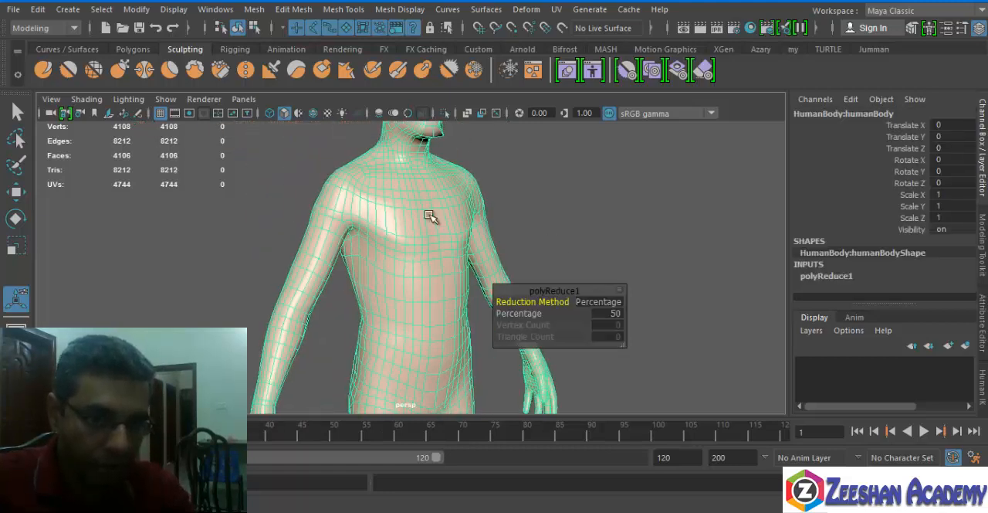
click(276, 238)
alt+middle_drag(288, 162, 278, 313)
alt+right_drag(278, 314, 417, 294)
alt+drag(417, 293, 344, 274)
alt+middle_drag(343, 274, 440, 221)
alt+right_drag(439, 221, 564, 303)
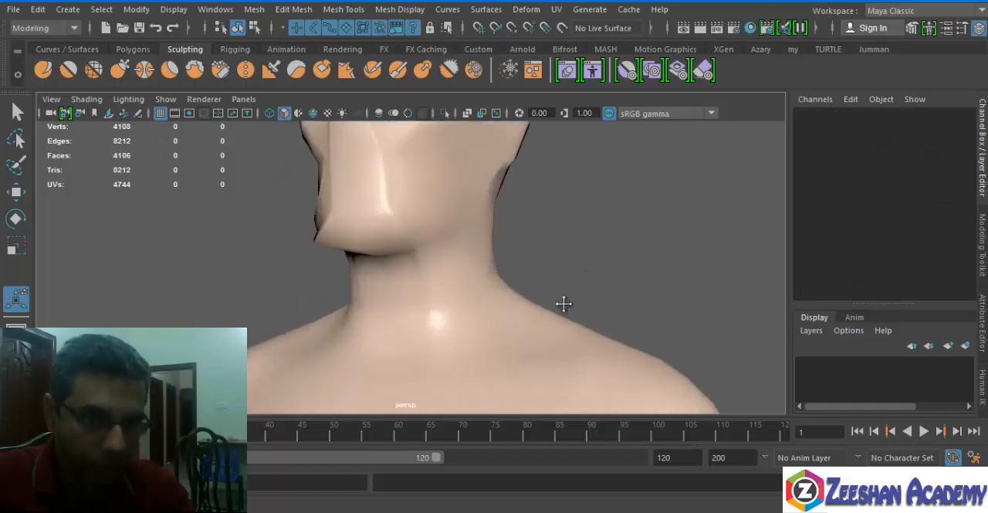
alt+drag(564, 303, 371, 207)
click(503, 311)
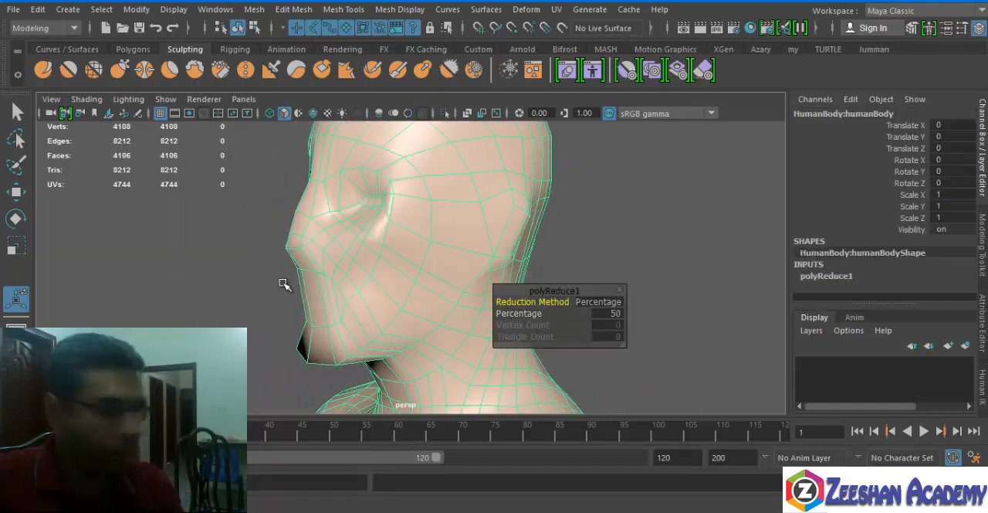
alt+drag(350, 299, 368, 159)
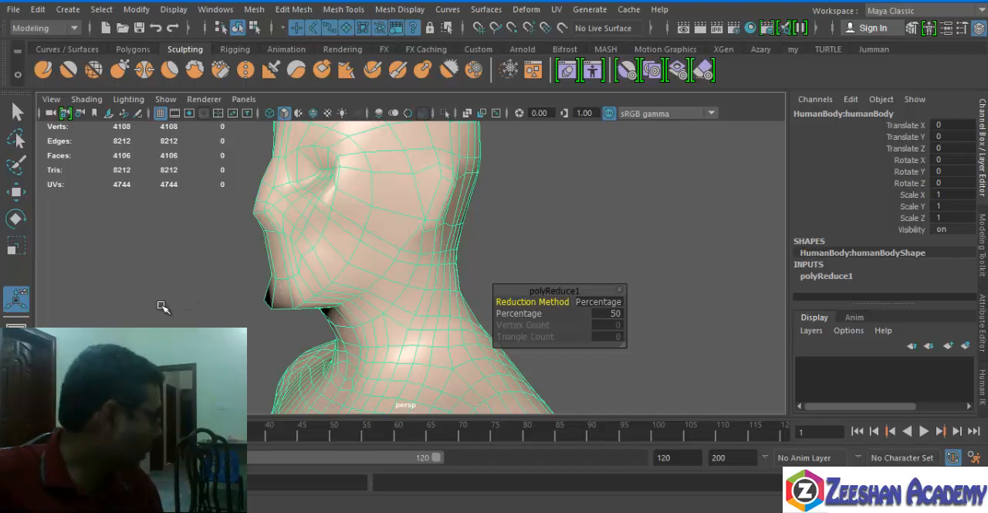
Delete the reduced body and import a fresh HumanBody.ma from the Bipeds sculpting base meshes.
key(Delete)
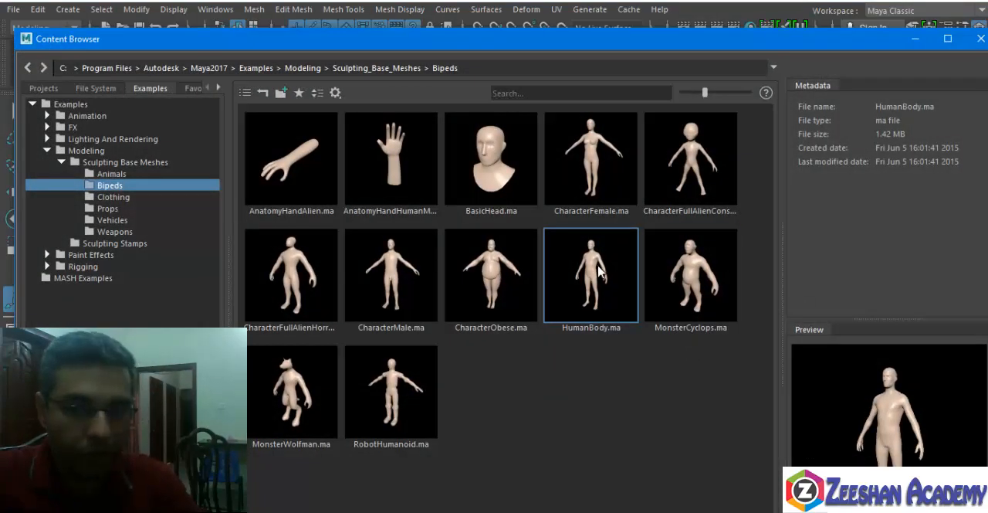
right_click(597, 263)
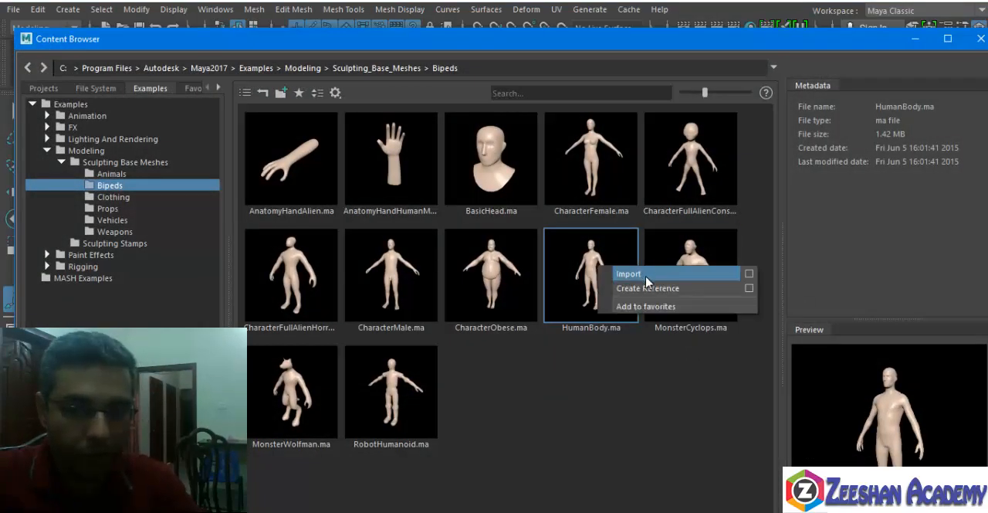
key(Escape)
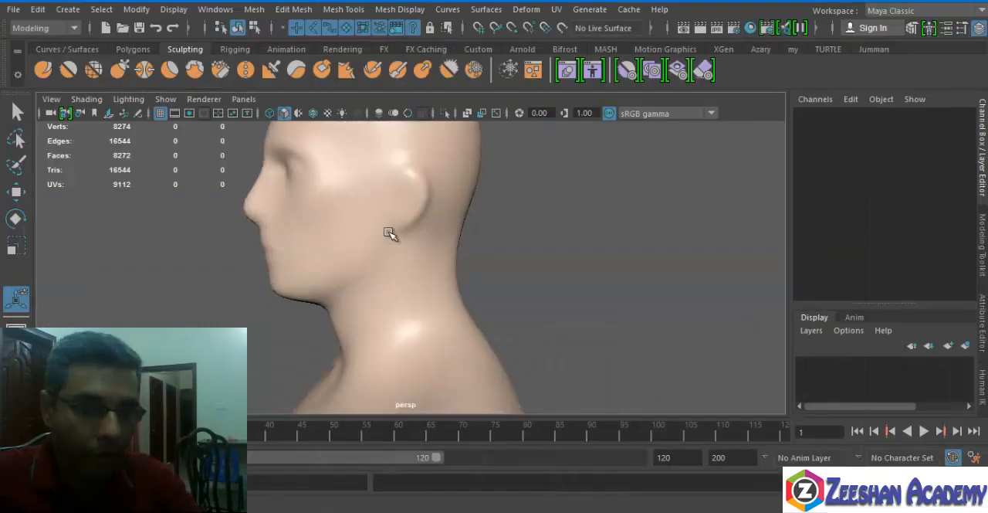
click(395, 239)
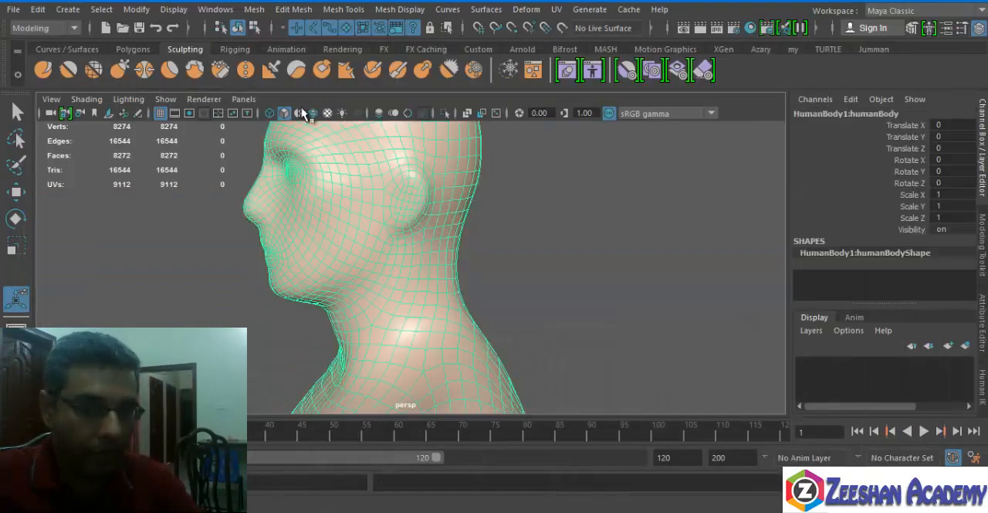
Reduce the newly imported human body mesh by 50 percent.
click(255, 9)
click(340, 130)
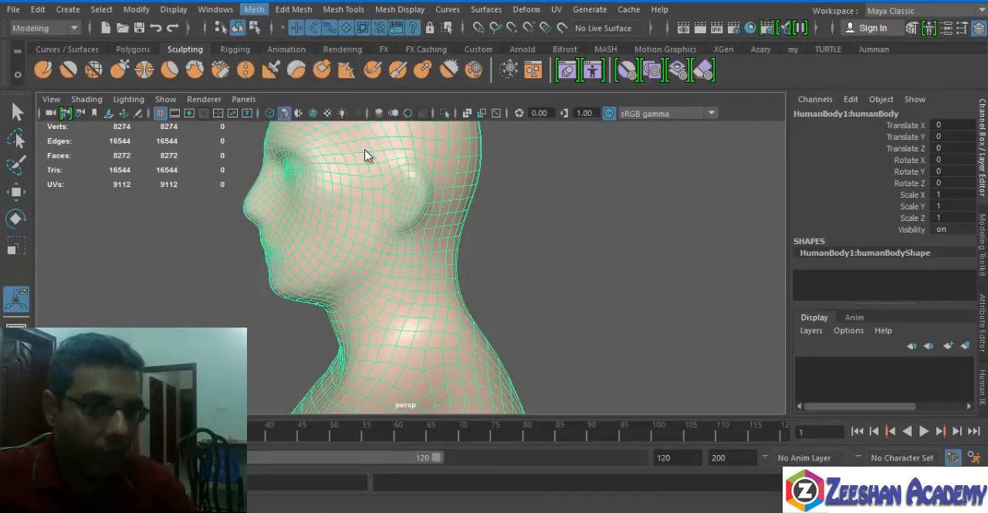
click(607, 236)
alt+drag(607, 236, 549, 303)
alt+middle_drag(549, 303, 616, 313)
alt+right_drag(616, 314, 517, 250)
alt+middle_drag(516, 249, 475, 495)
click(457, 363)
Examine the reduced topology of the new body around the face, shoulders, torso and arms.
alt+middle_drag(329, 251, 397, 247)
alt+right_drag(397, 247, 483, 224)
alt+middle_drag(483, 224, 258, 240)
alt+right_drag(258, 240, 477, 249)
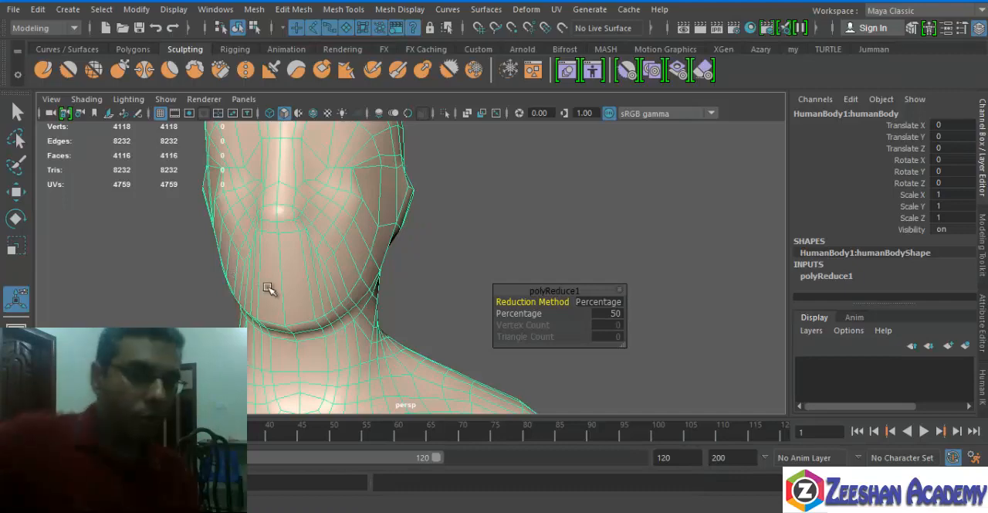
alt+middle_drag(372, 287, 338, 200)
alt+right_drag(338, 201, 261, 286)
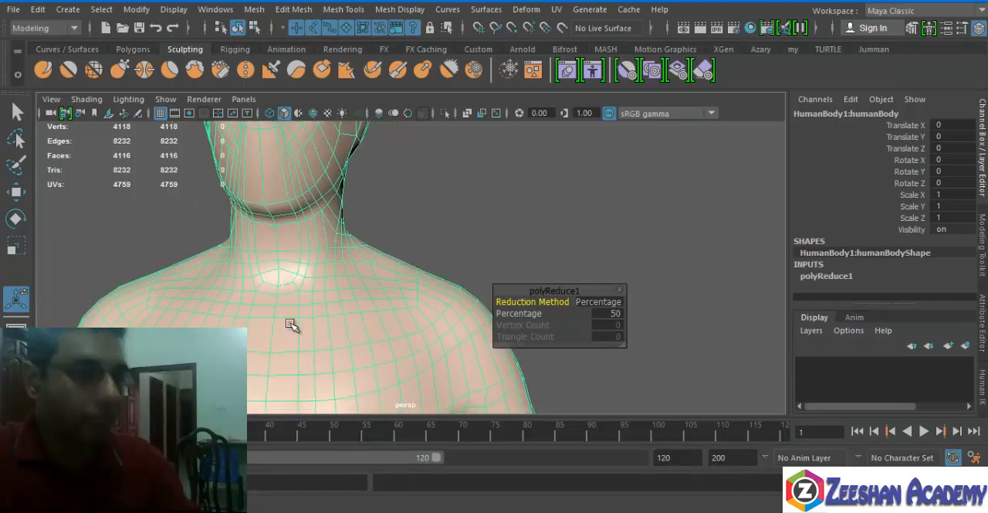
alt+middle_drag(305, 312, 301, 247)
alt+right_drag(302, 247, 128, 295)
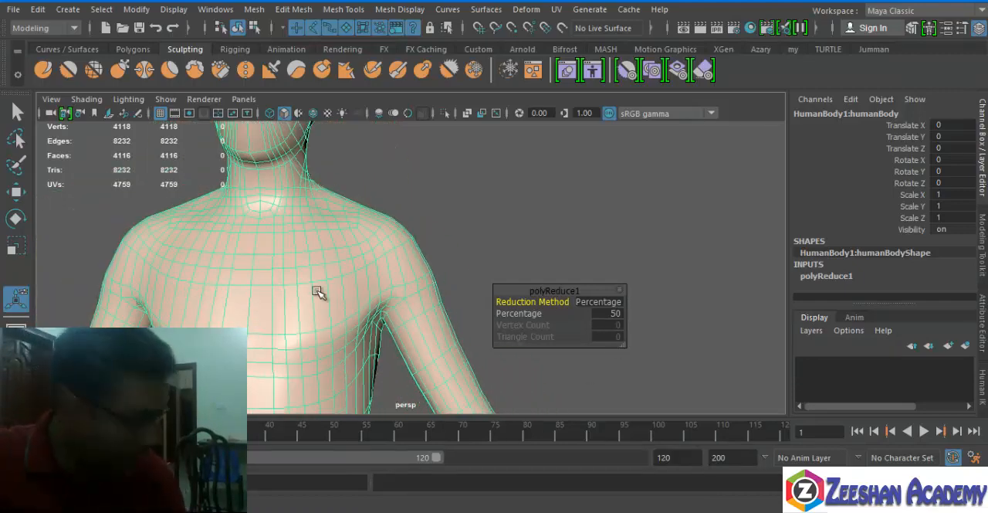
alt+right_drag(317, 292, 259, 286)
alt+middle_drag(378, 255, 488, 137)
drag(601, 291, 716, 199)
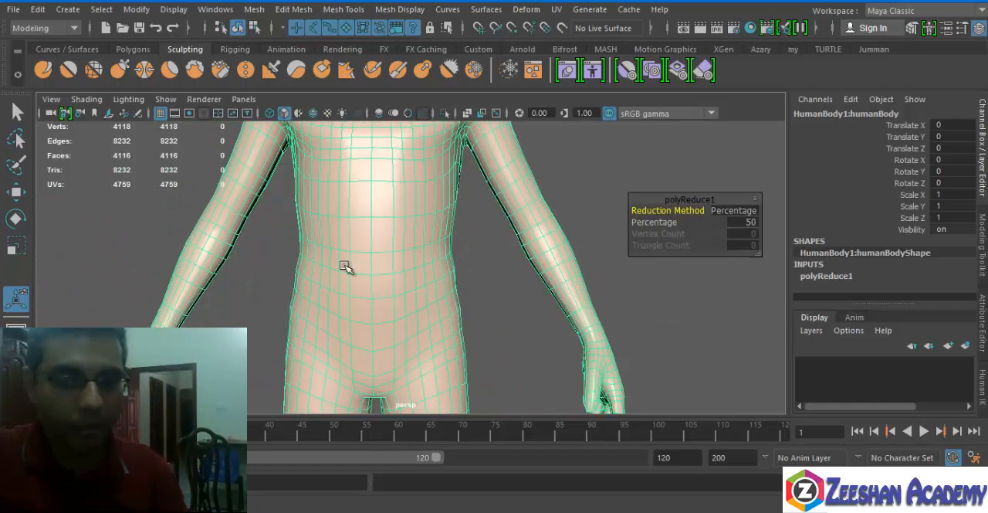
alt+middle_drag(347, 267, 420, 329)
alt+drag(421, 328, 420, 286)
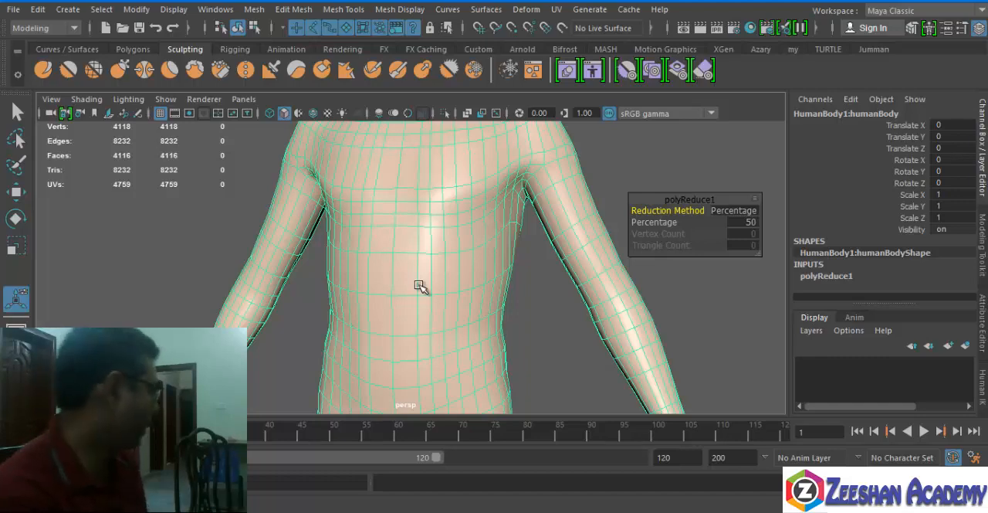
scroll(418, 285, up, 2)
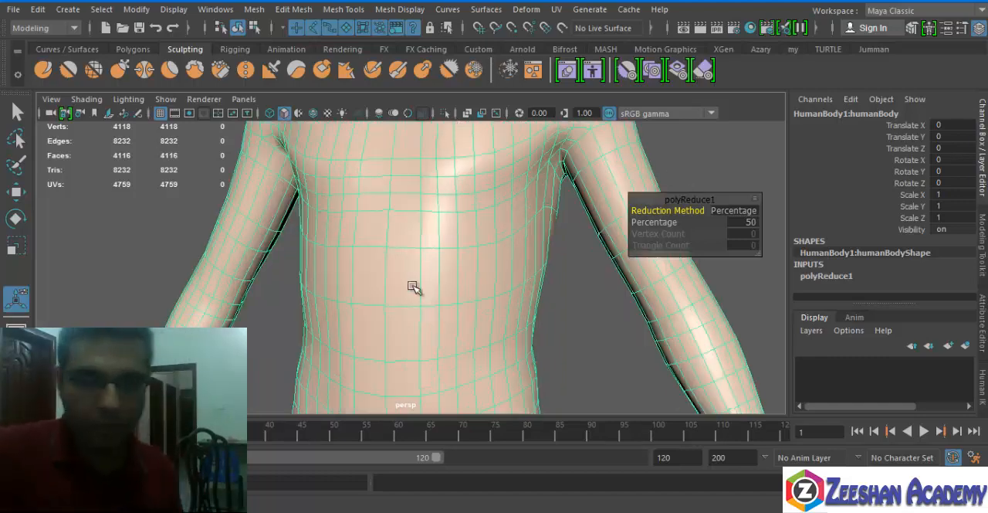
alt+right_drag(500, 339, 463, 344)
alt+drag(463, 344, 390, 293)
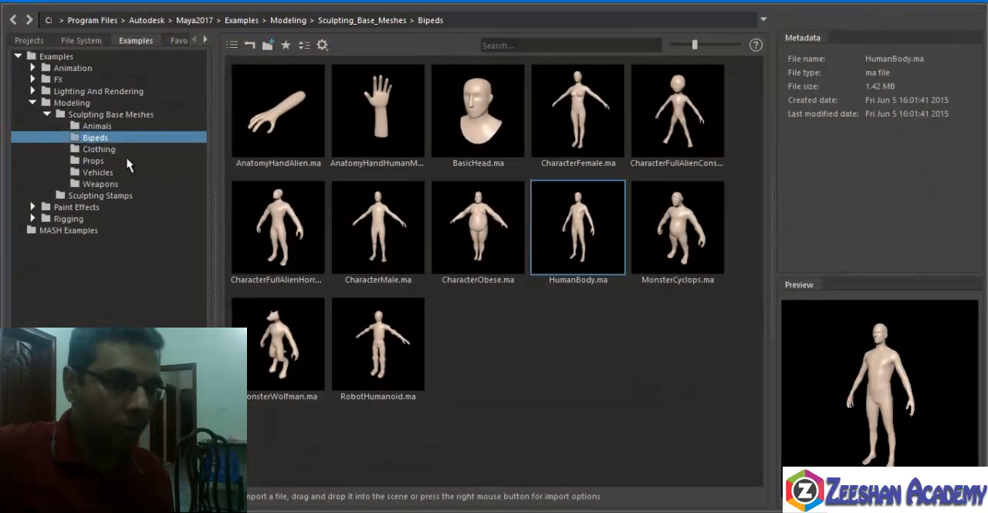
Browse the Props, Vehicles, Bipeds and Clothing sample meshes, and close the Content Browser.
click(112, 161)
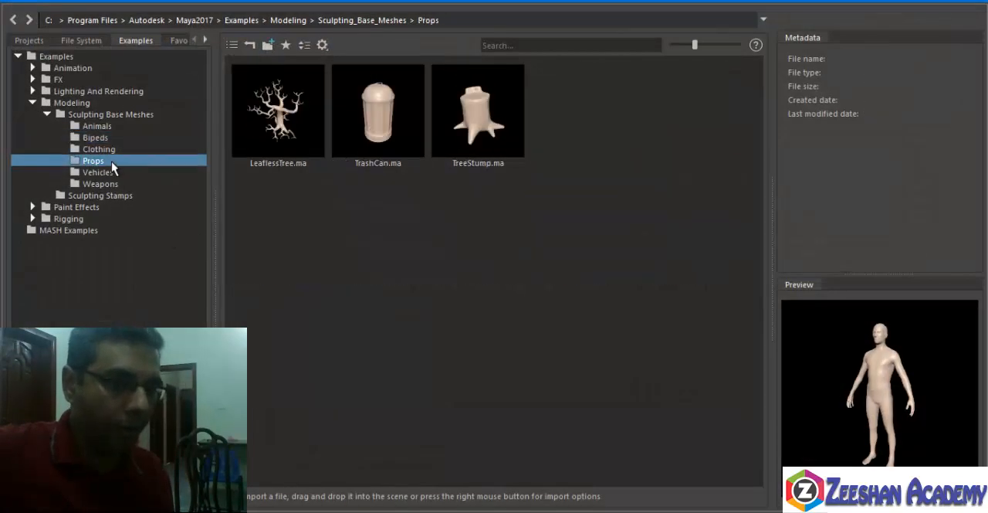
click(98, 173)
click(100, 139)
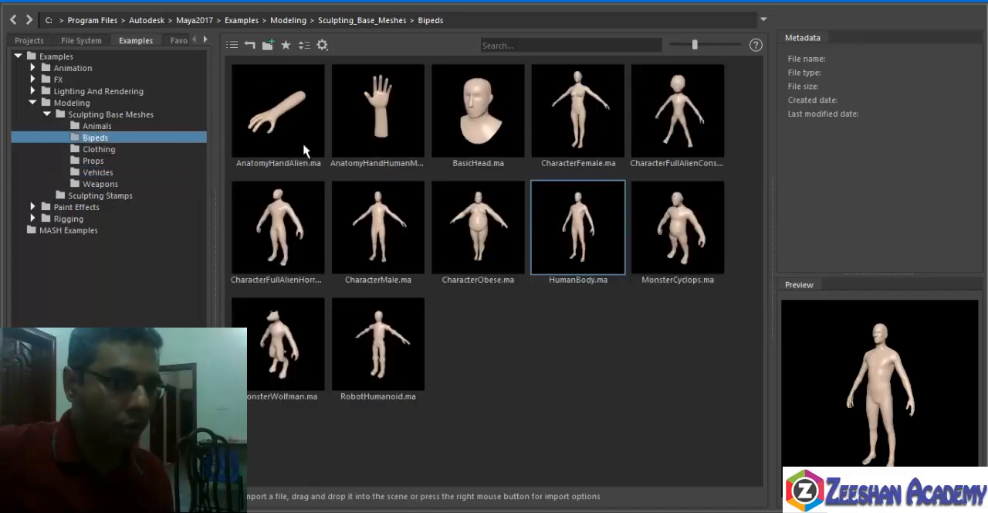
click(127, 152)
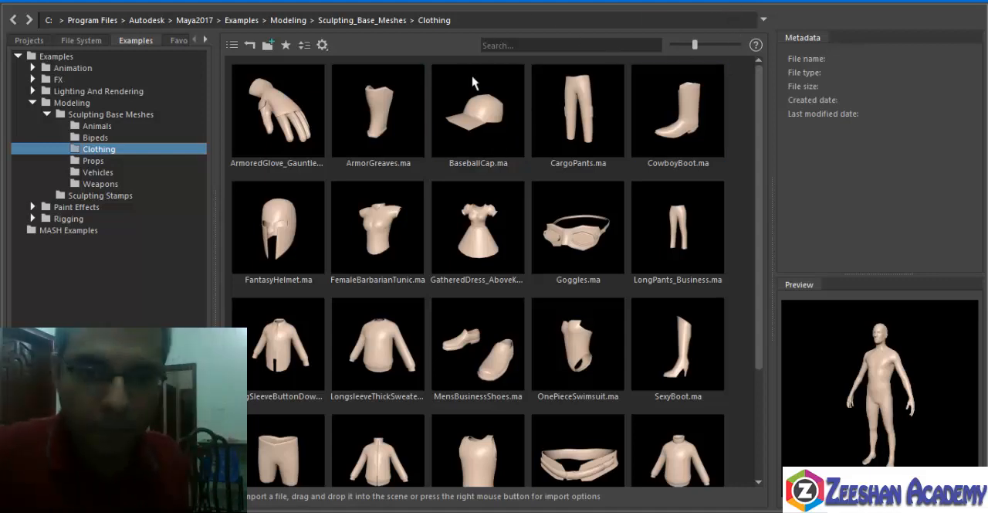
click(971, 2)
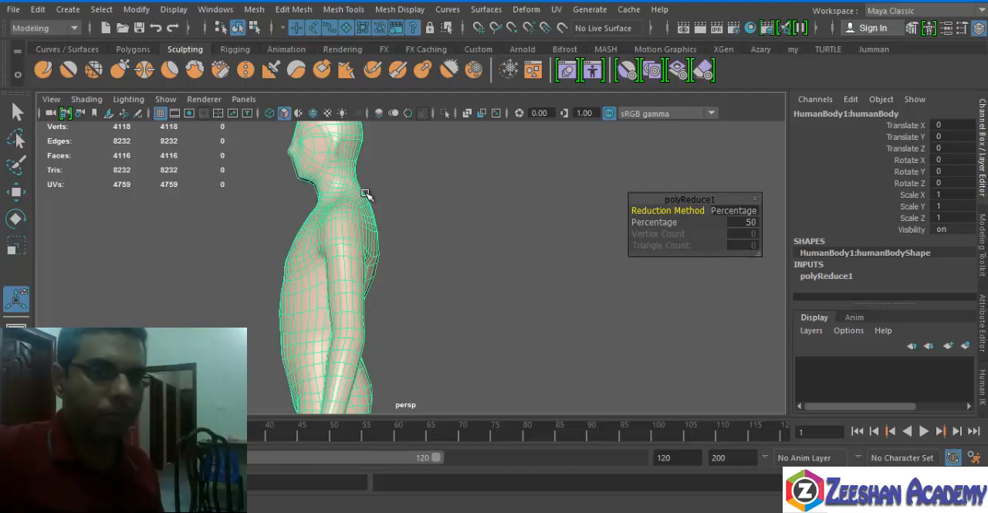
click(254, 10)
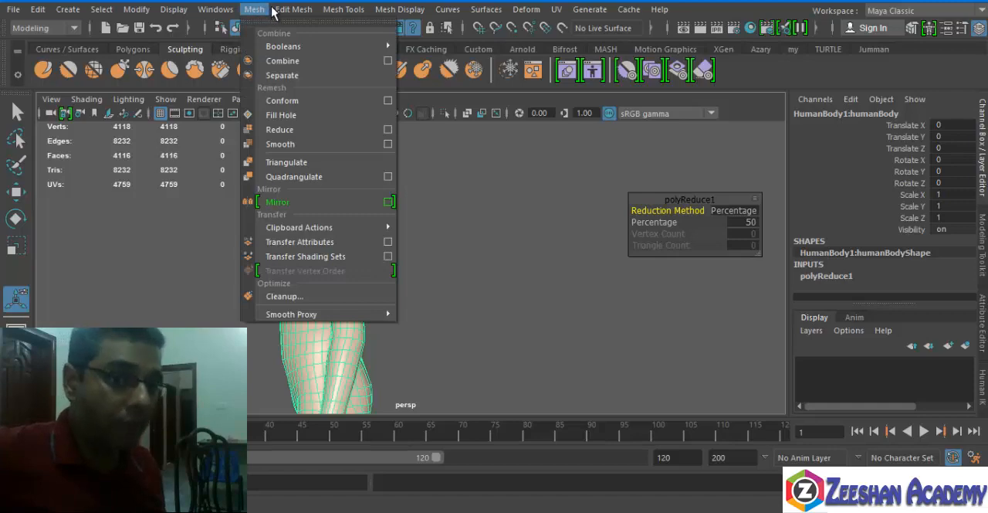
mouse_move(294, 9)
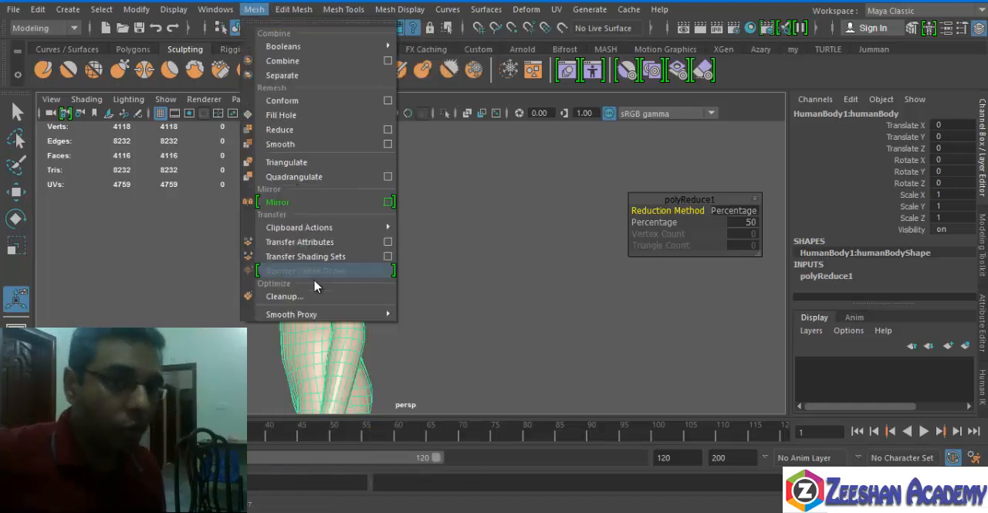
mouse_move(222, 23)
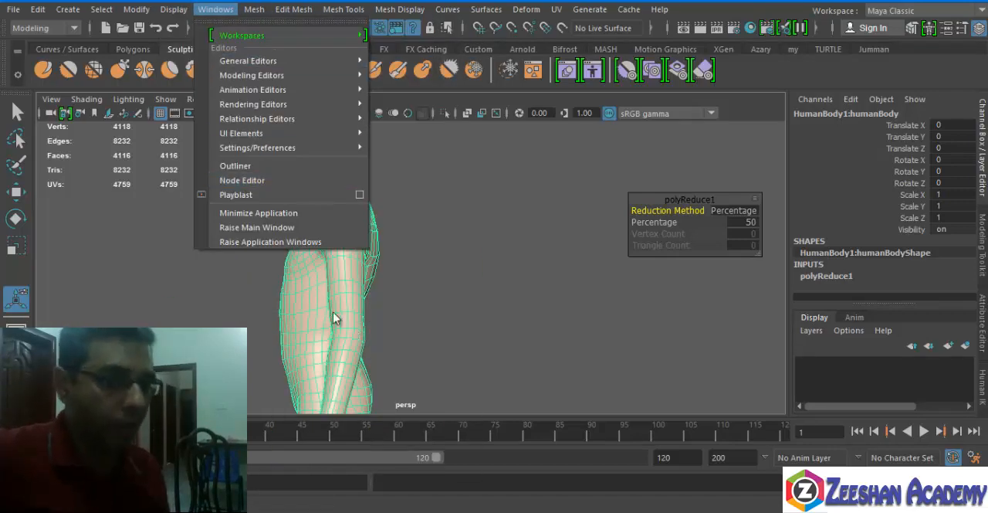
mouse_move(129, 11)
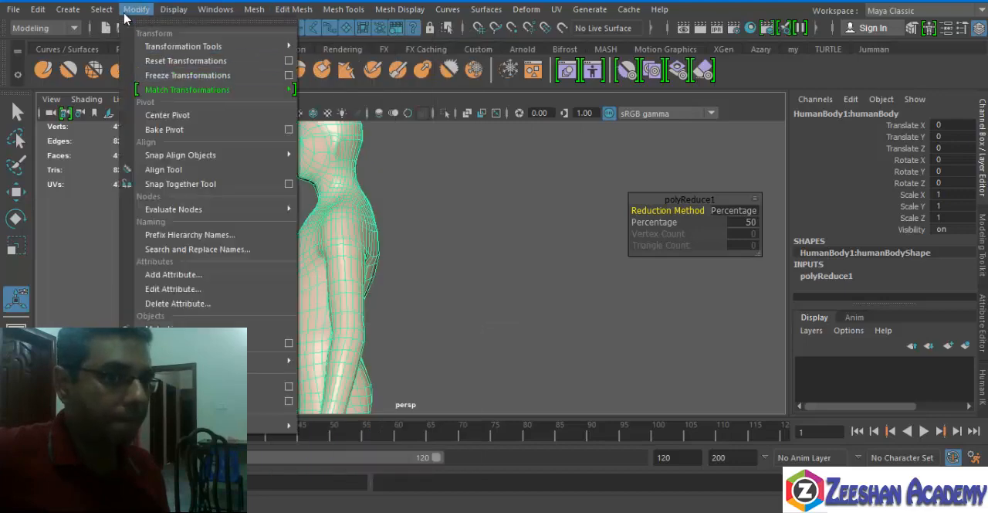
click(37, 28)
click(47, 99)
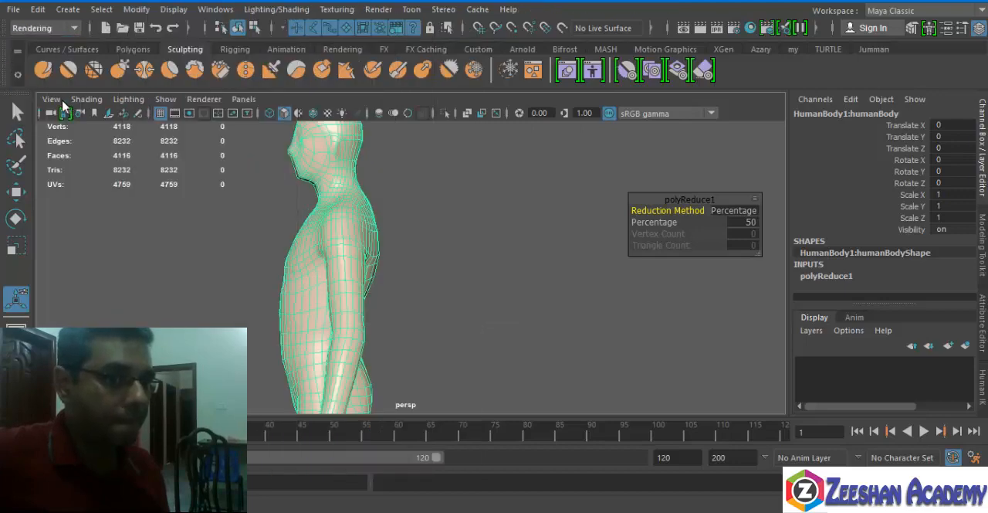
Switch to the Rigging menu set, auto-rig the body with one-click Quick Rig, and move its window off the character.
click(37, 28)
click(38, 56)
click(294, 10)
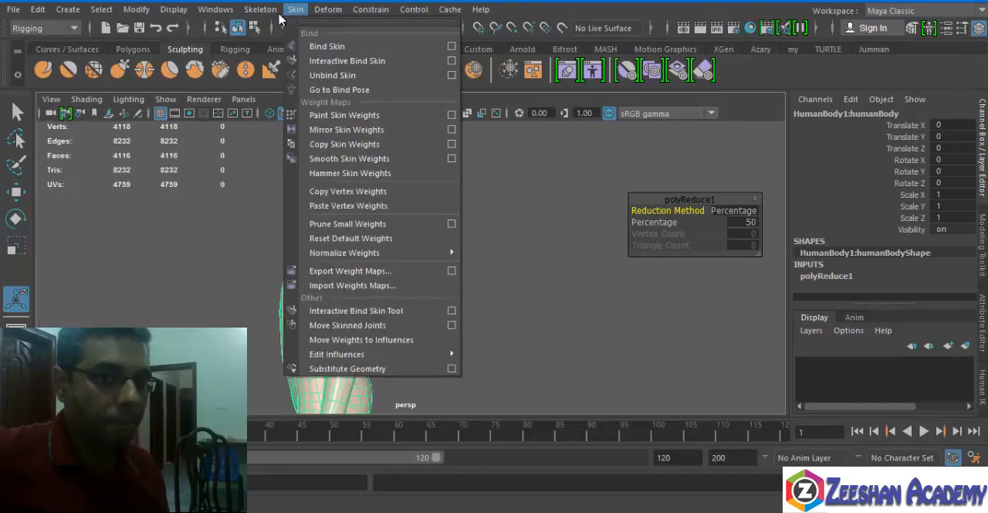
mouse_move(261, 9)
click(270, 309)
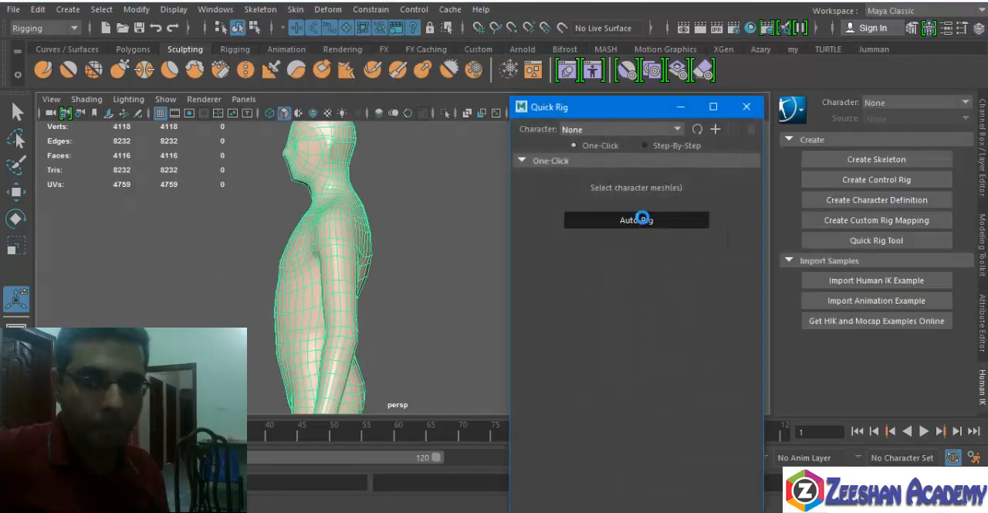
click(640, 219)
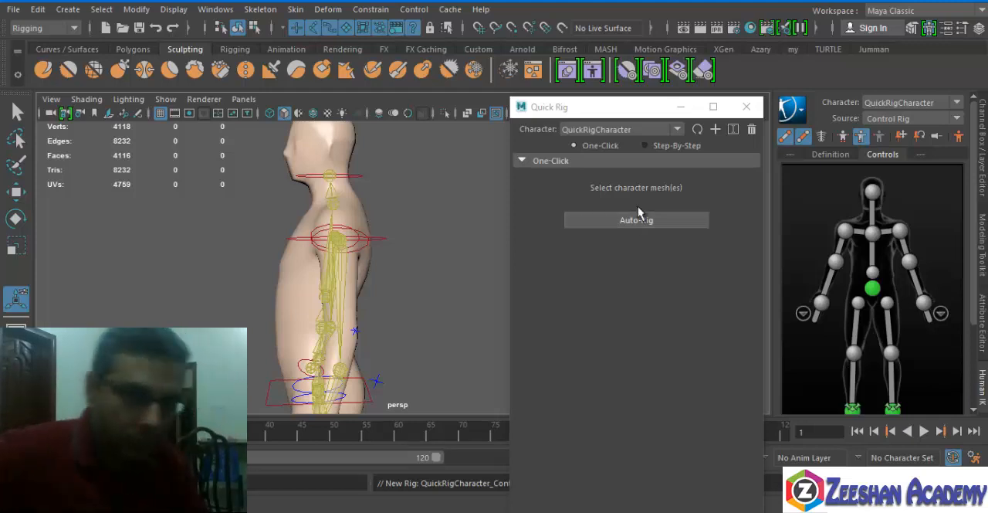
click(672, 107)
drag(592, 109, 610, 17)
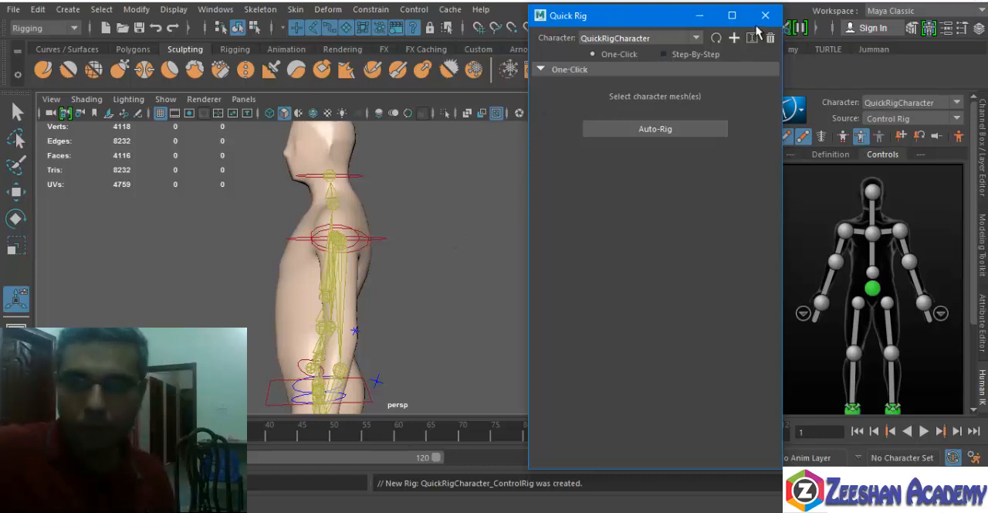
double_click(652, 8)
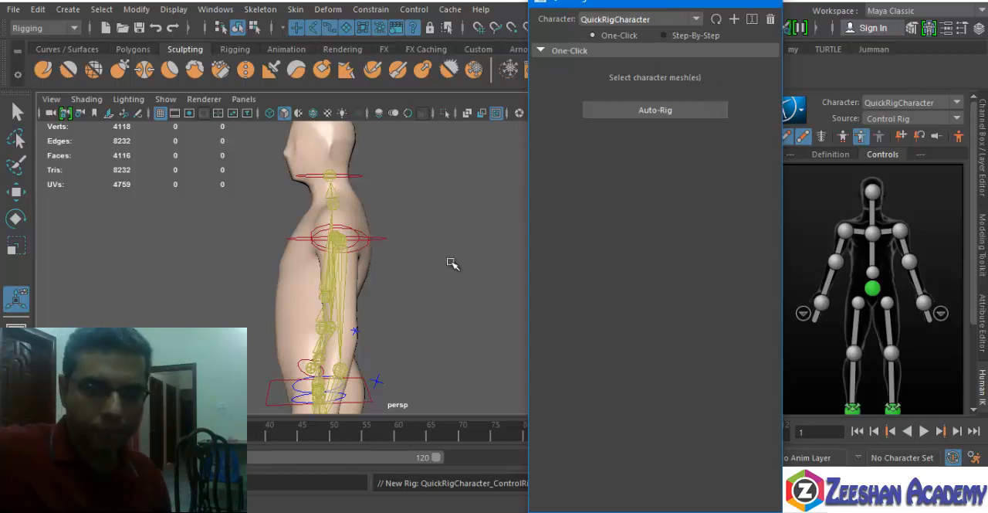
Test the rig by moving the character's left wrist control up toward the chest, and undo the move.
alt+drag(437, 309, 403, 322)
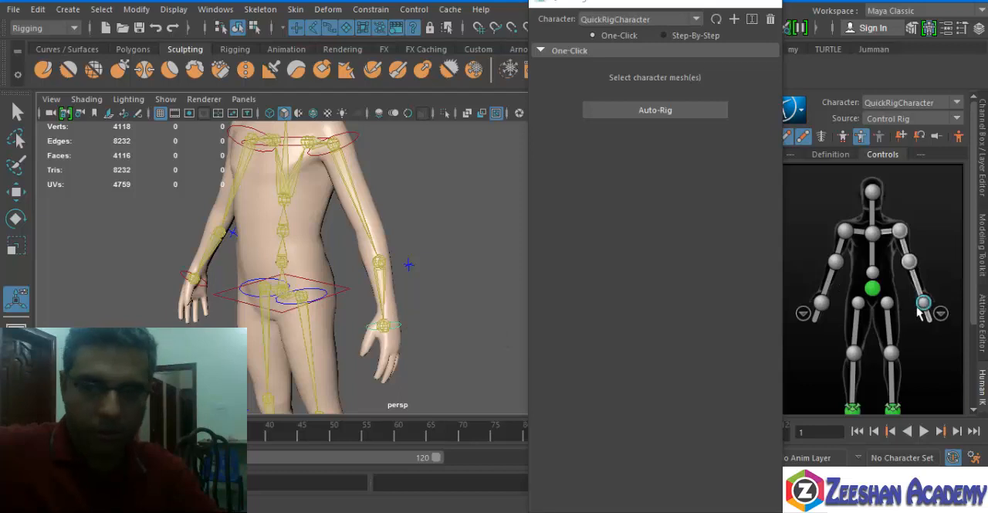
key(w)
drag(433, 335, 382, 176)
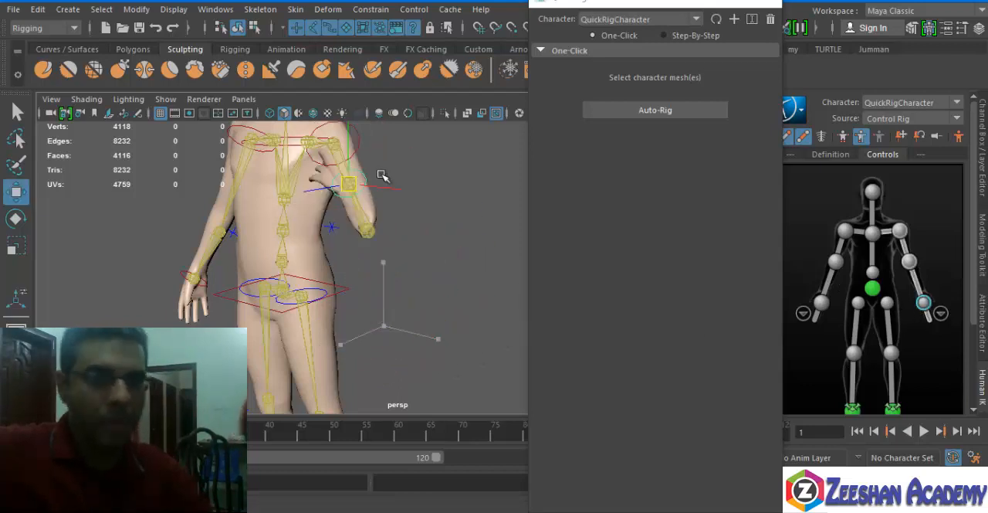
key(ctrl+z)
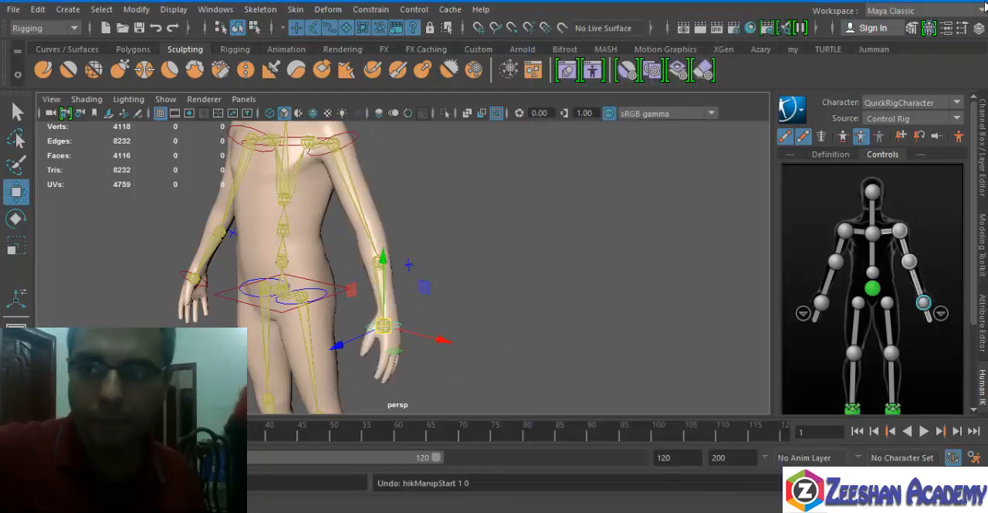